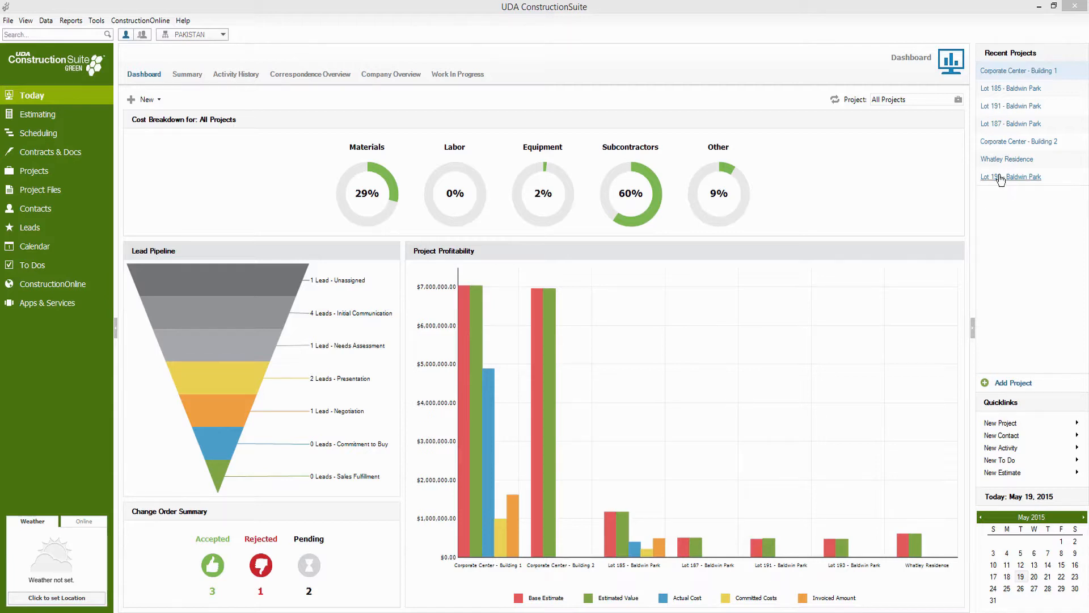
Step: View the Today summary page, return to its dashboard and look over the projects available for filtering
left_click(193, 76)
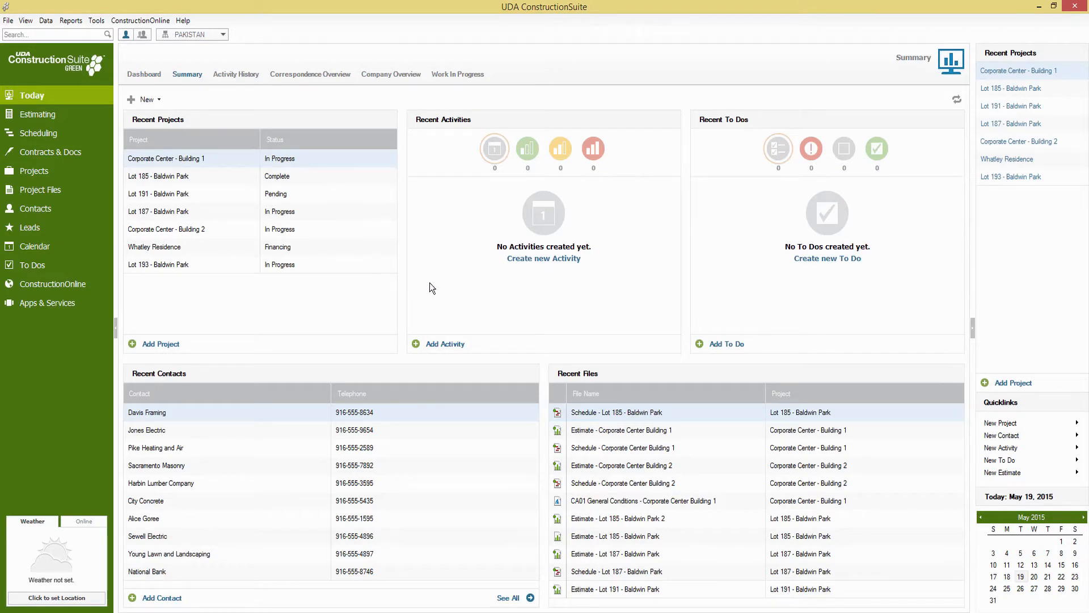
left_click(154, 78)
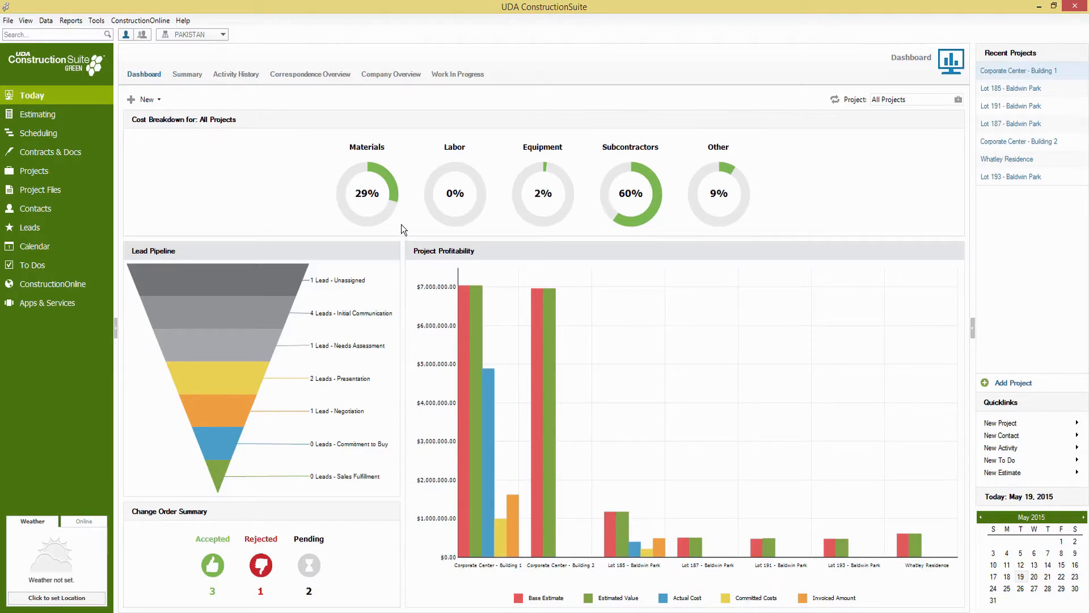
left_click(954, 100)
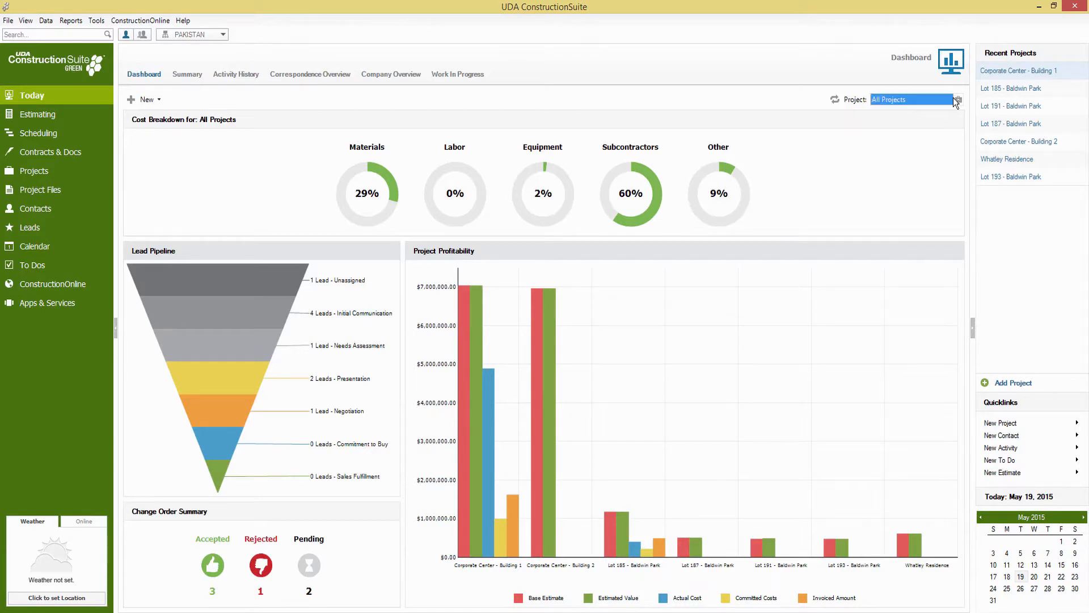
left_click(956, 100)
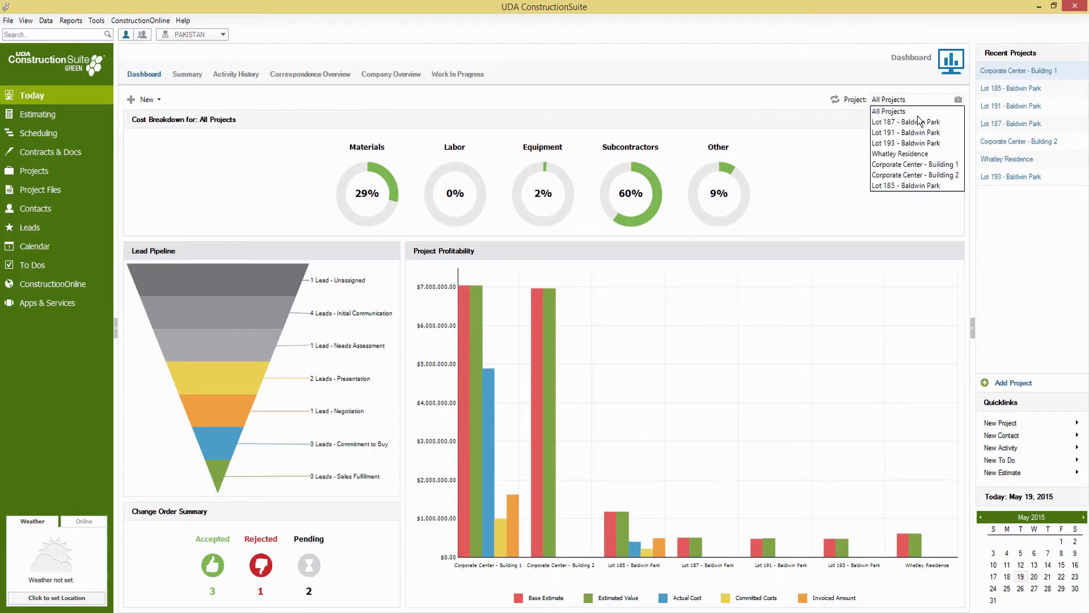
left_click(803, 196)
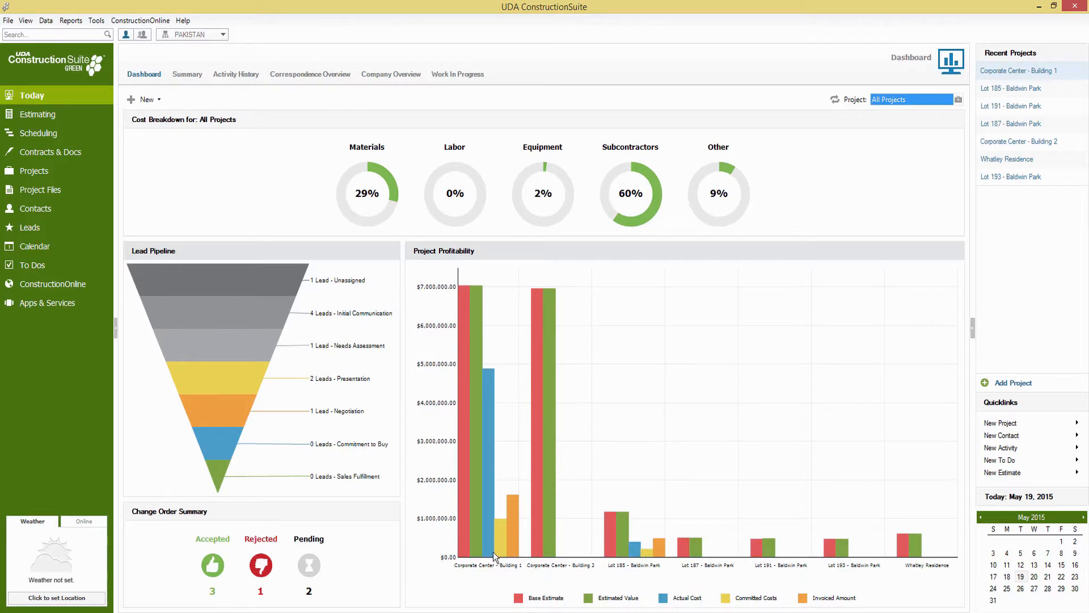
Step: Examine the Work In Progress report across all its columns, through to the project status, type and group
left_click(466, 76)
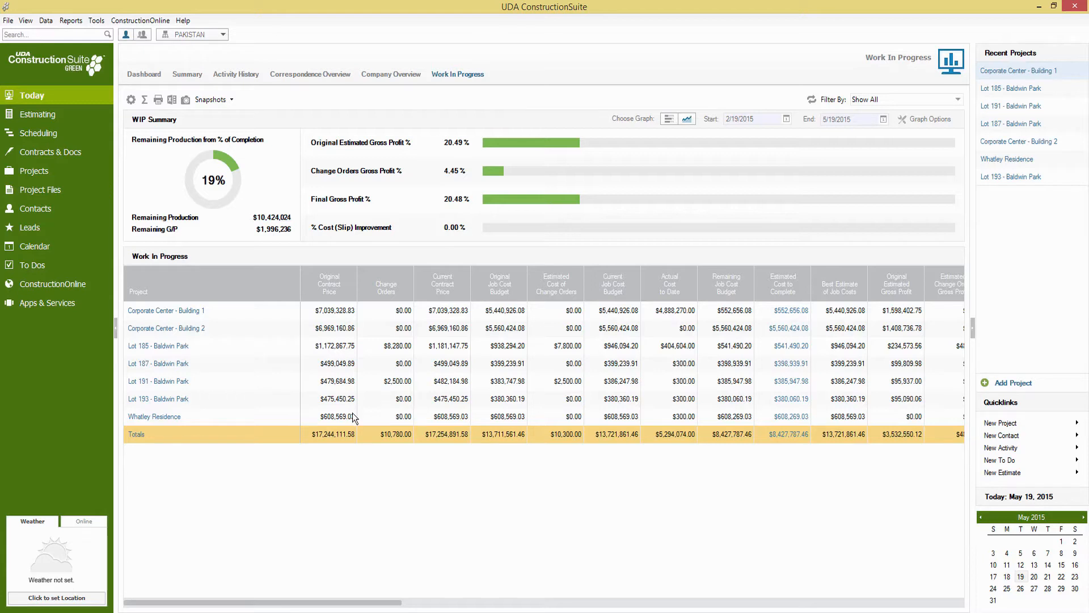
left_click_drag(384, 605, 728, 572)
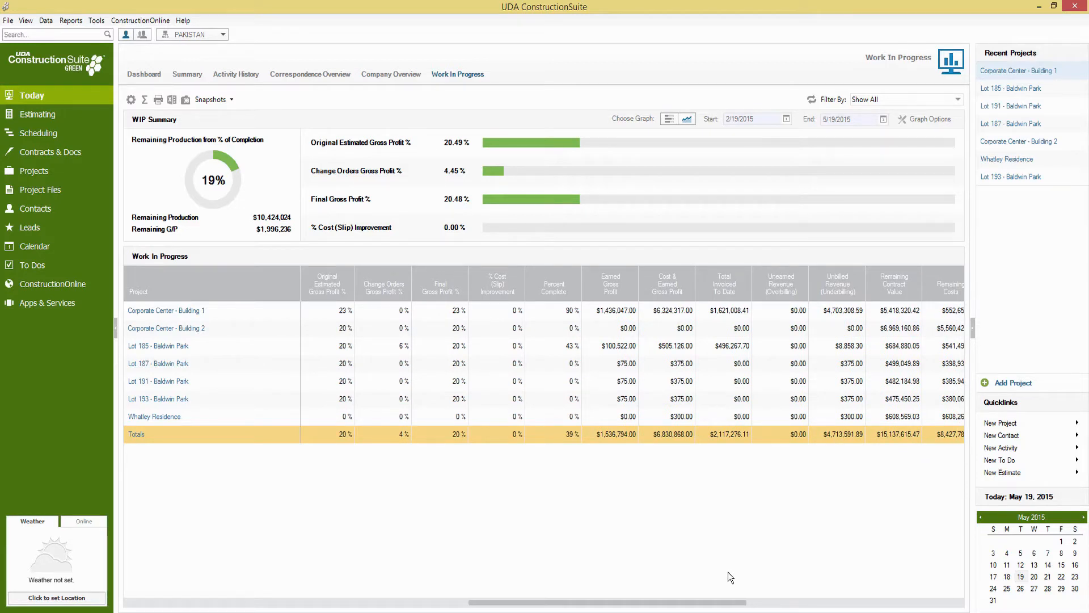
left_click_drag(728, 572, 917, 589)
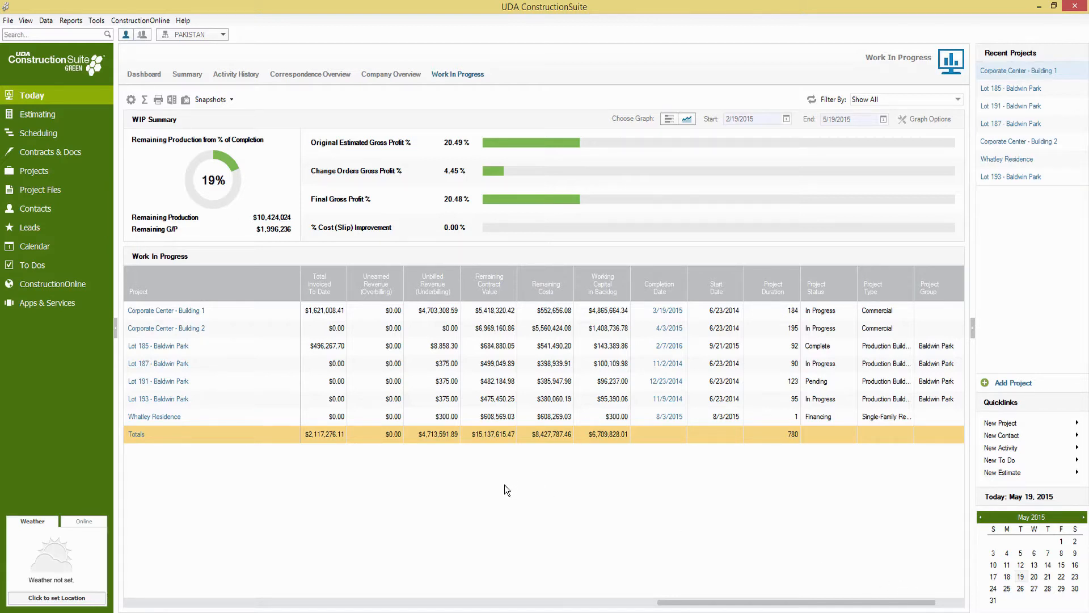
Step: Look over the saved Work In Progress snapshots and the automatic snapshot frequency choices, leaving them as they are
left_click(209, 101)
left_click(219, 128)
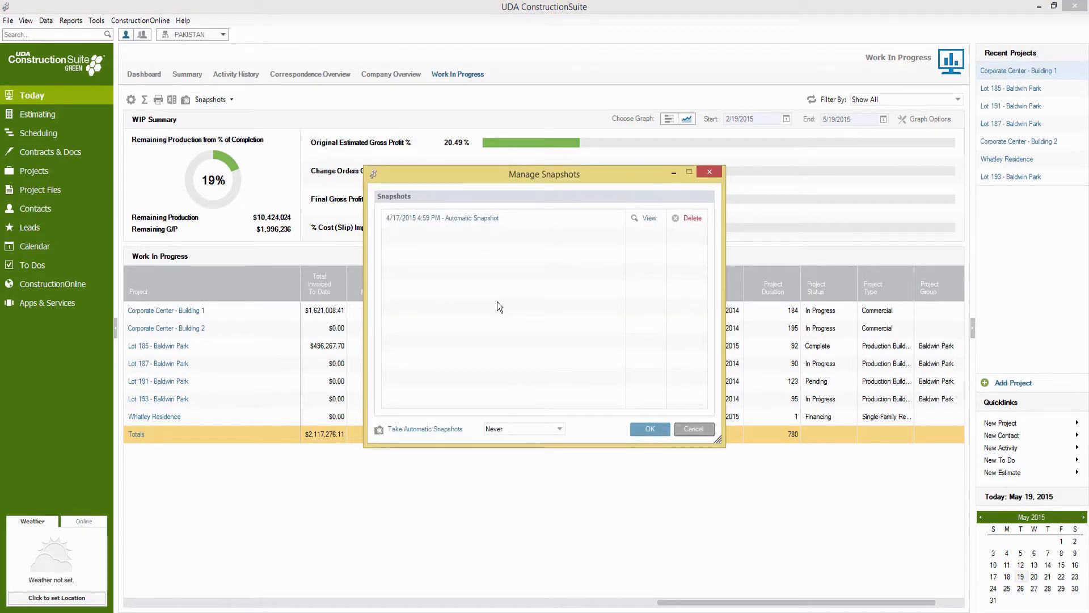
left_click(512, 430)
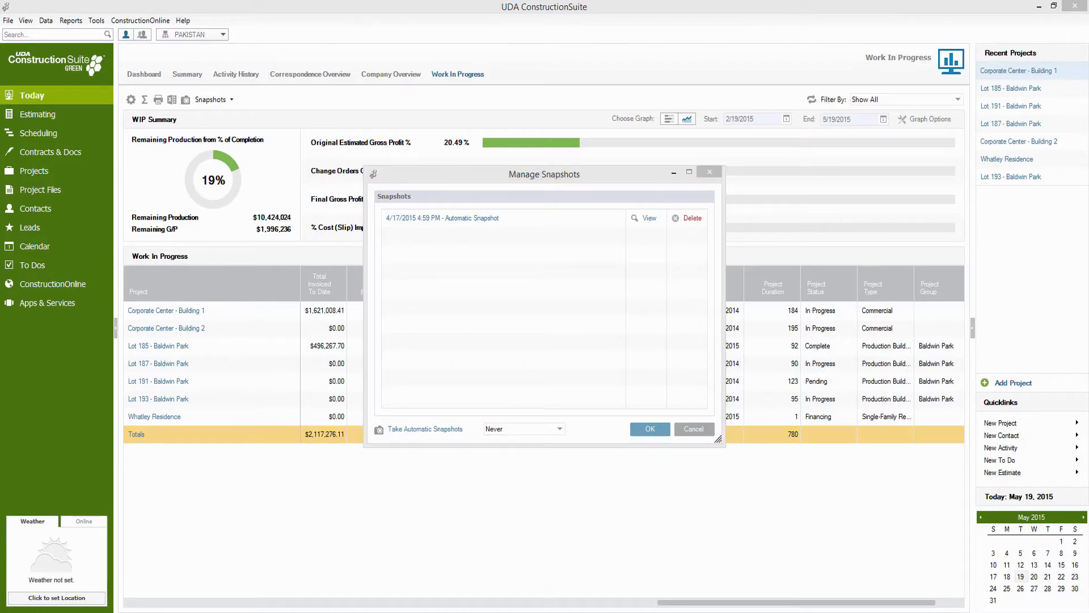
left_click(700, 432)
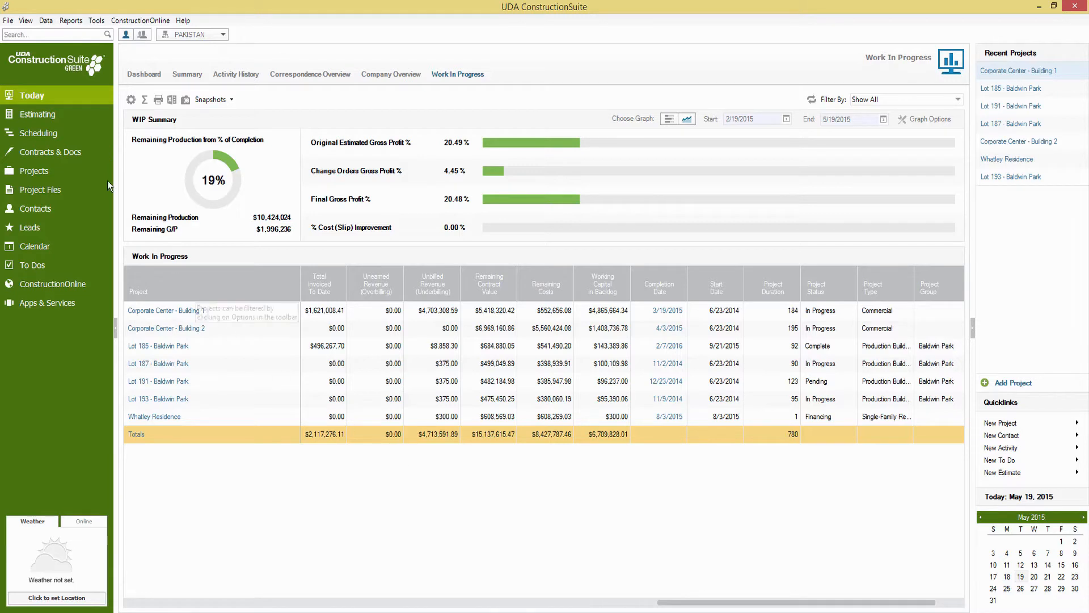
Step: View the Estimating dashboard and the estimates available for its cost breakdown
left_click(49, 117)
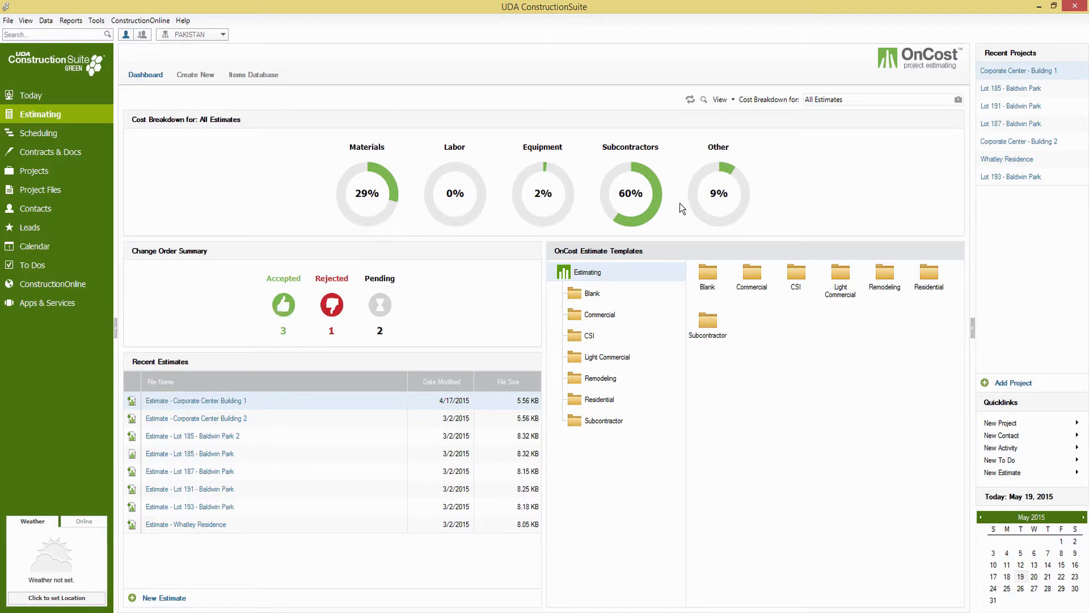
left_click(958, 100)
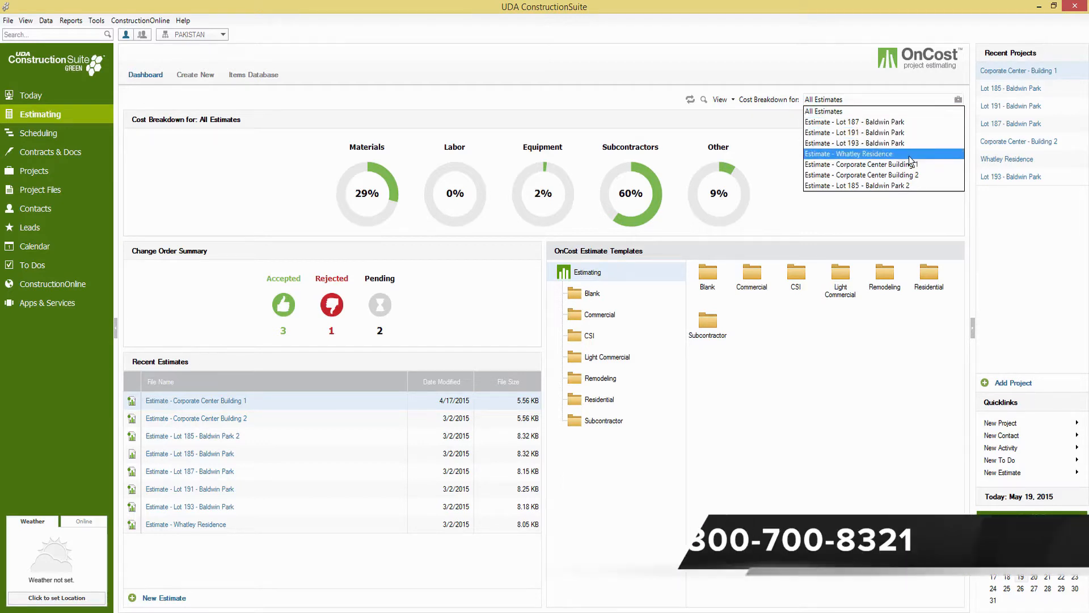
left_click(795, 444)
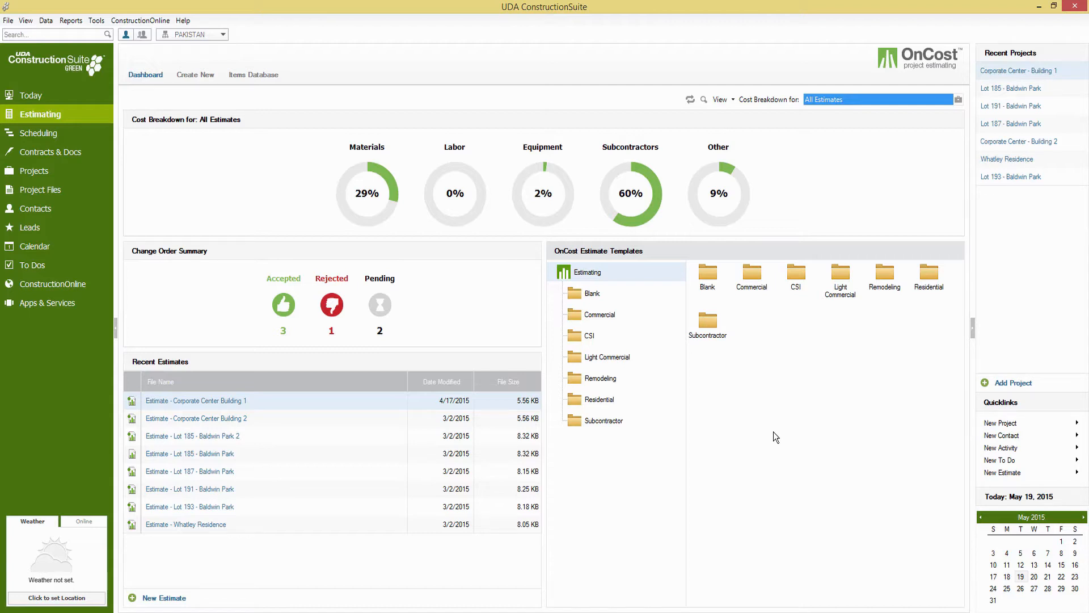
Step: Browse the Residential and Remodeling estimate templates and view the actions available for the Residential Master template
left_click(609, 402)
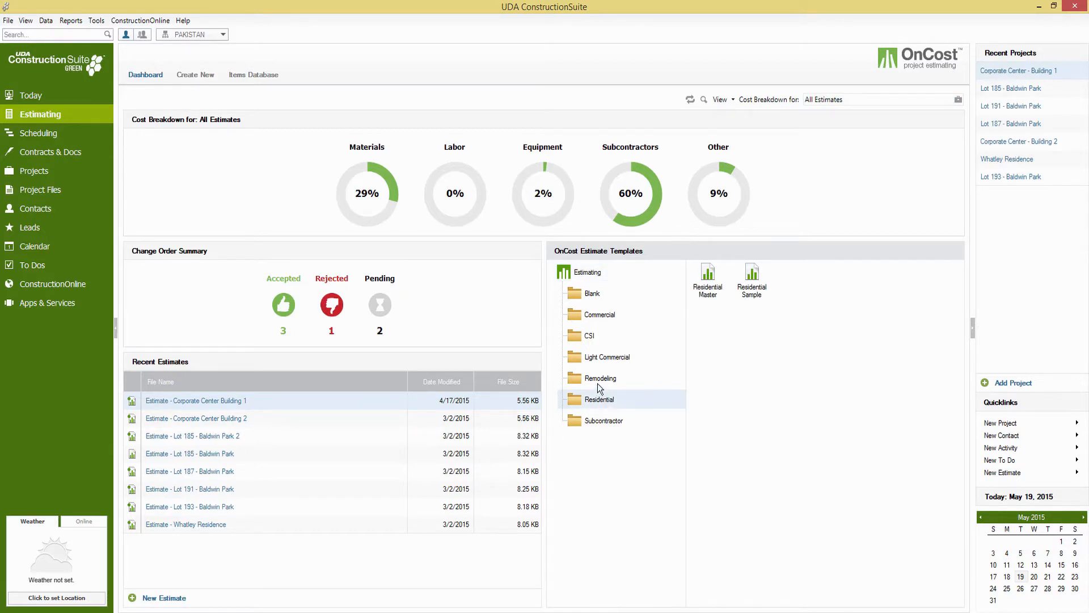
left_click(598, 383)
left_click(599, 400)
right_click(713, 290)
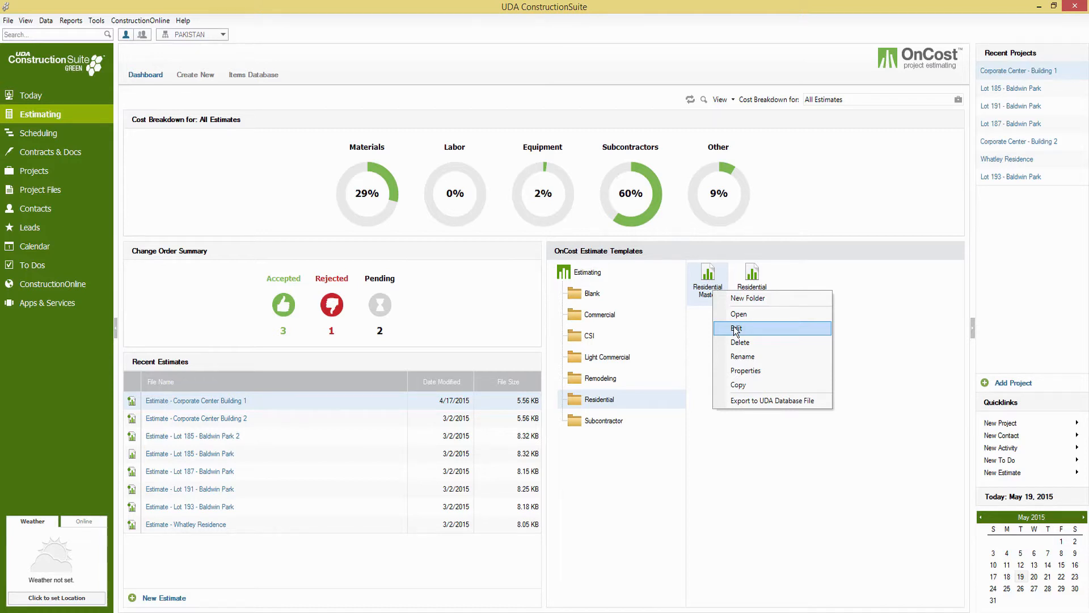
left_click(700, 418)
Step: Look over the options for creating a new estimate and the costbooks available in the items database
left_click(195, 76)
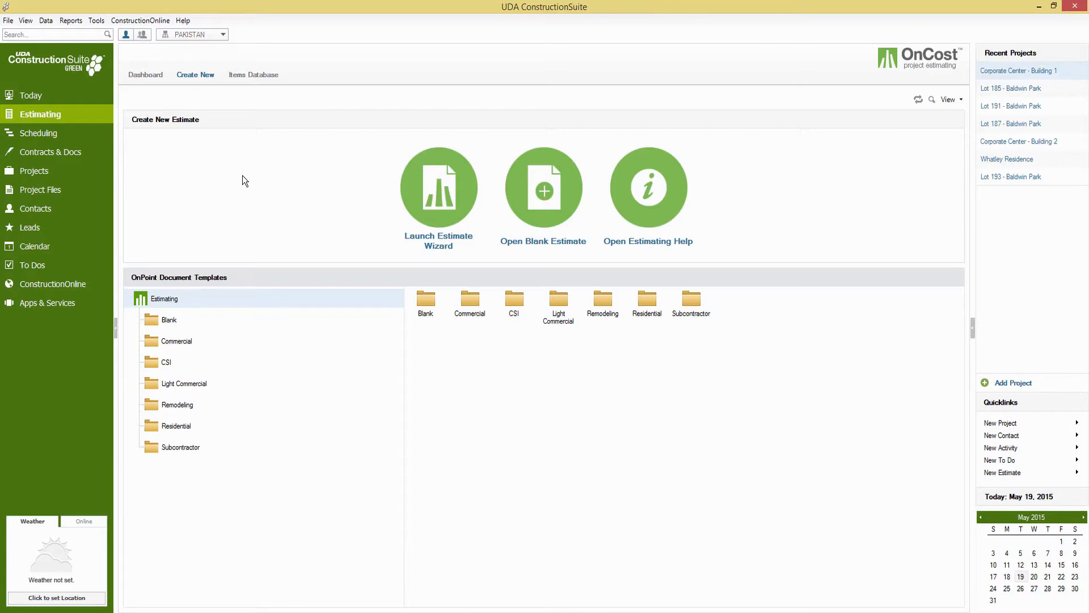
left_click(258, 76)
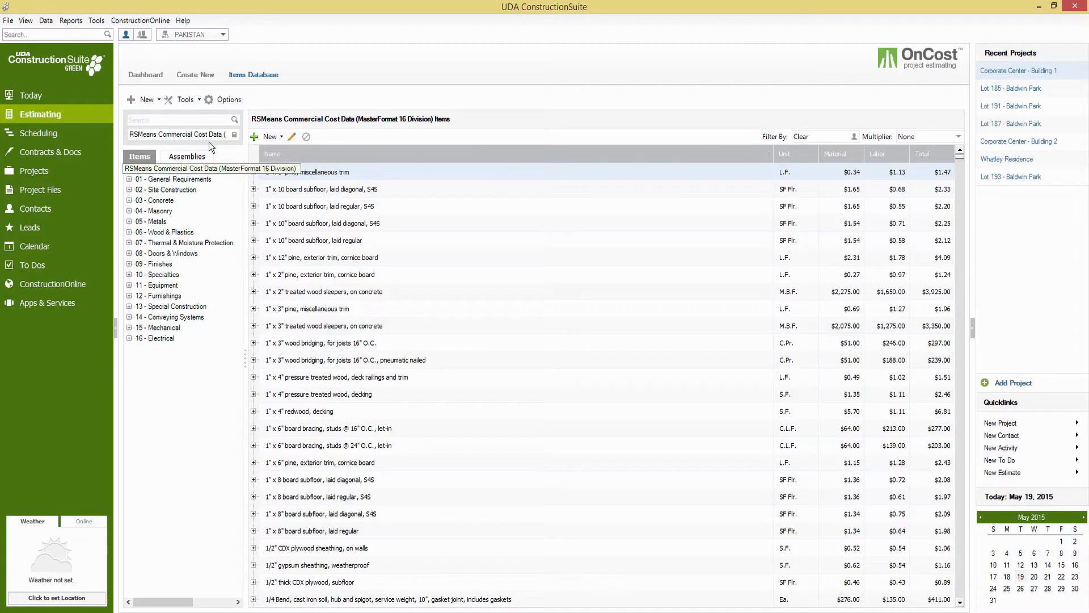
left_click(236, 136)
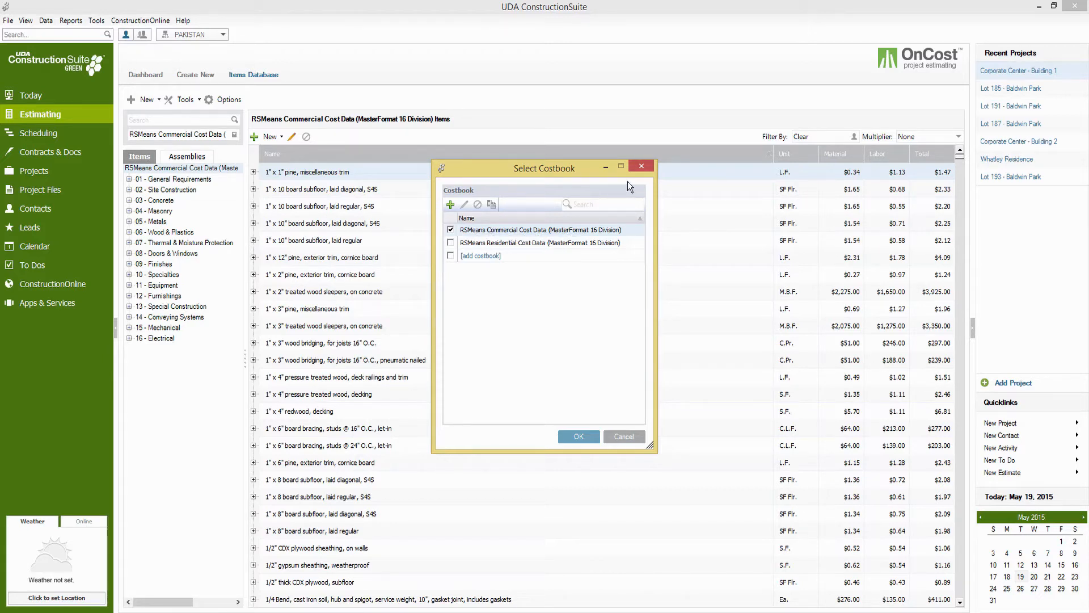
left_click(643, 166)
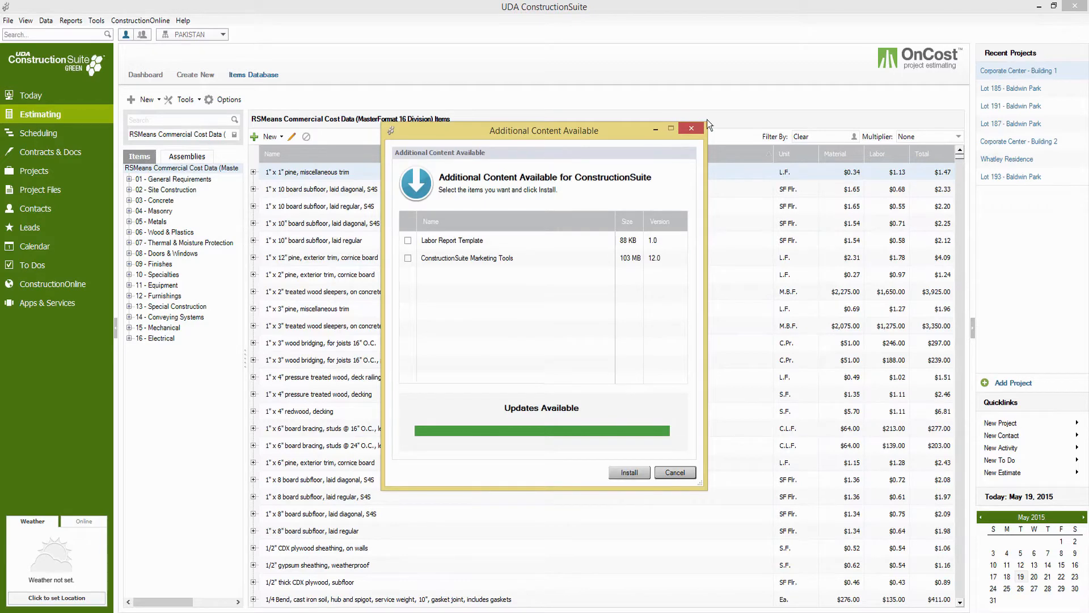
left_click(691, 128)
Step: Set the cost multiplier for the items database to zip code 36832
left_click(918, 136)
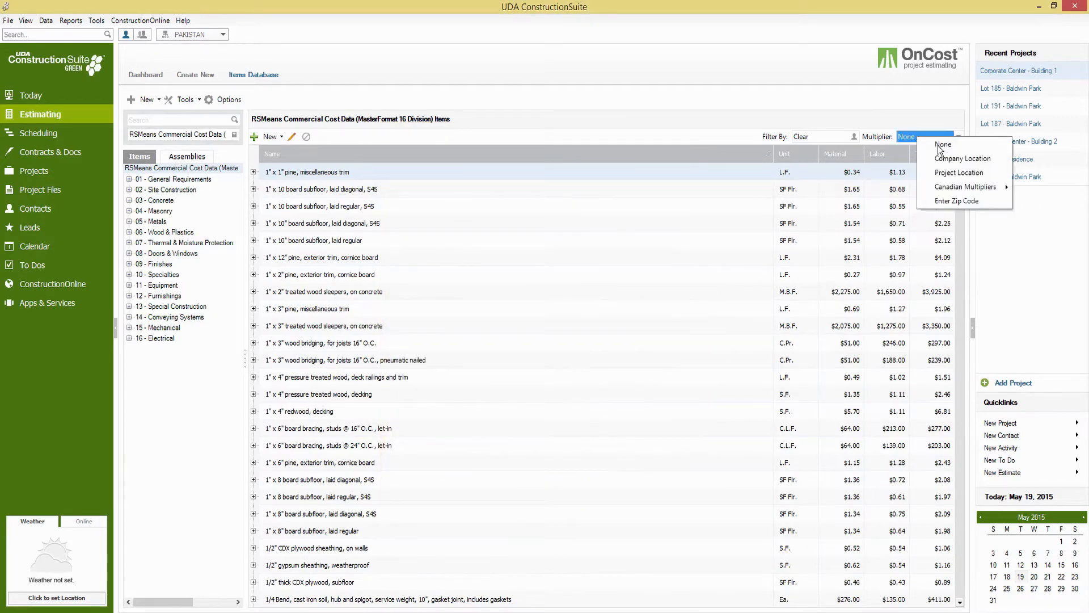
left_click(953, 203)
type("36832")
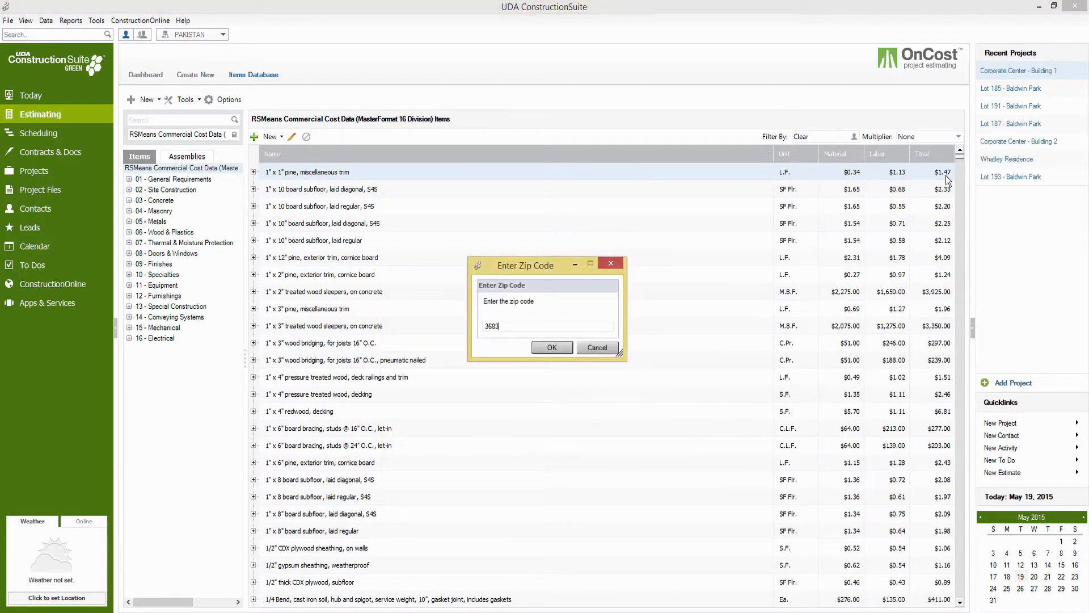
left_click(543, 347)
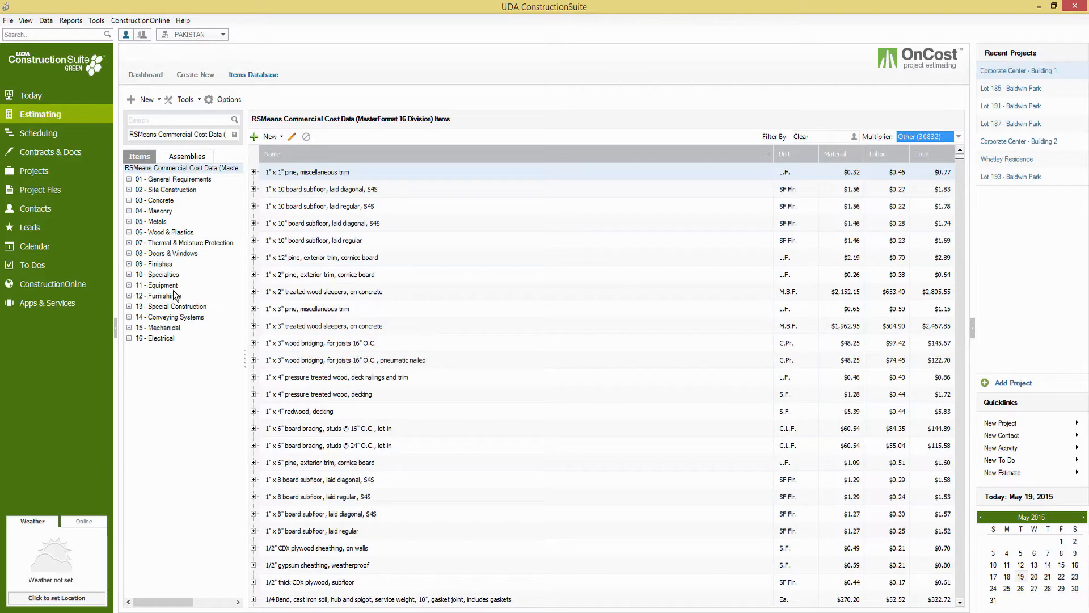
Step: Expand the 03 - Concrete division and add the Equipment and Subcontractor columns to its item list
left_click(130, 201)
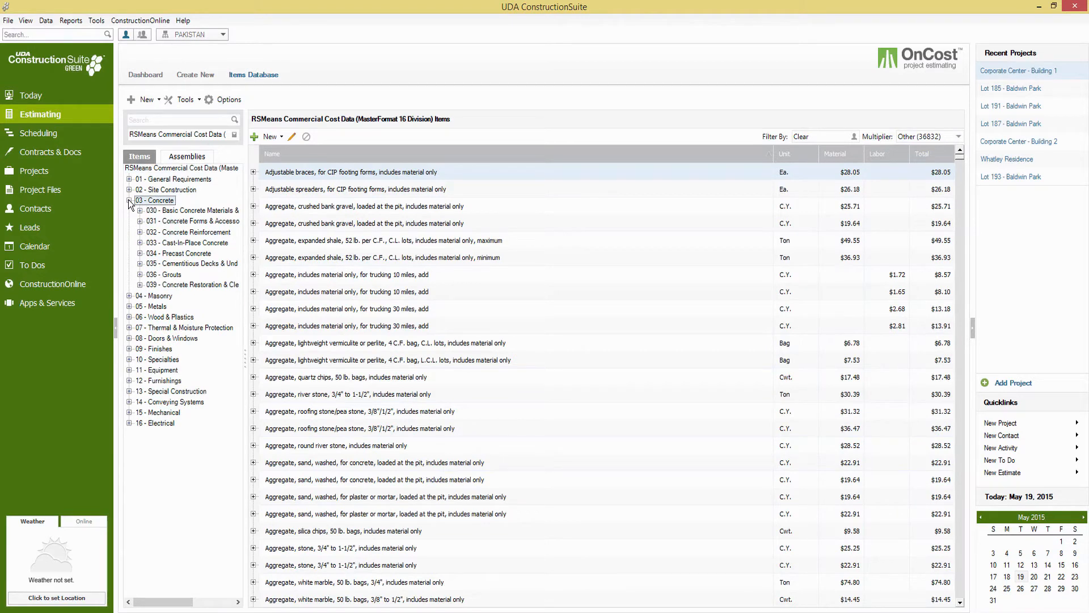
left_click(169, 121)
right_click(432, 151)
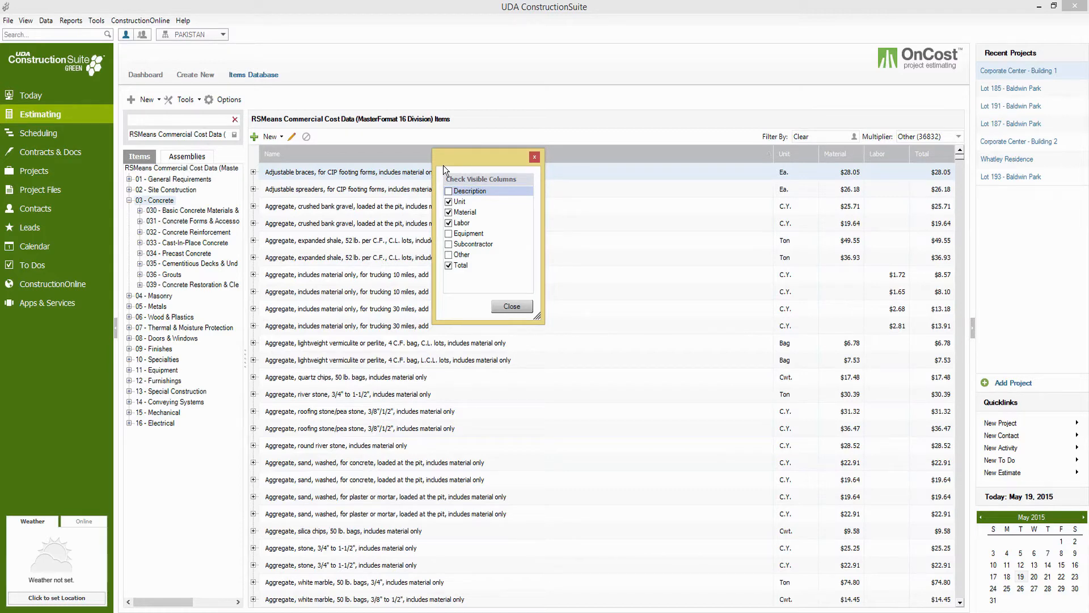
left_click(451, 234)
left_click(449, 244)
left_click(495, 305)
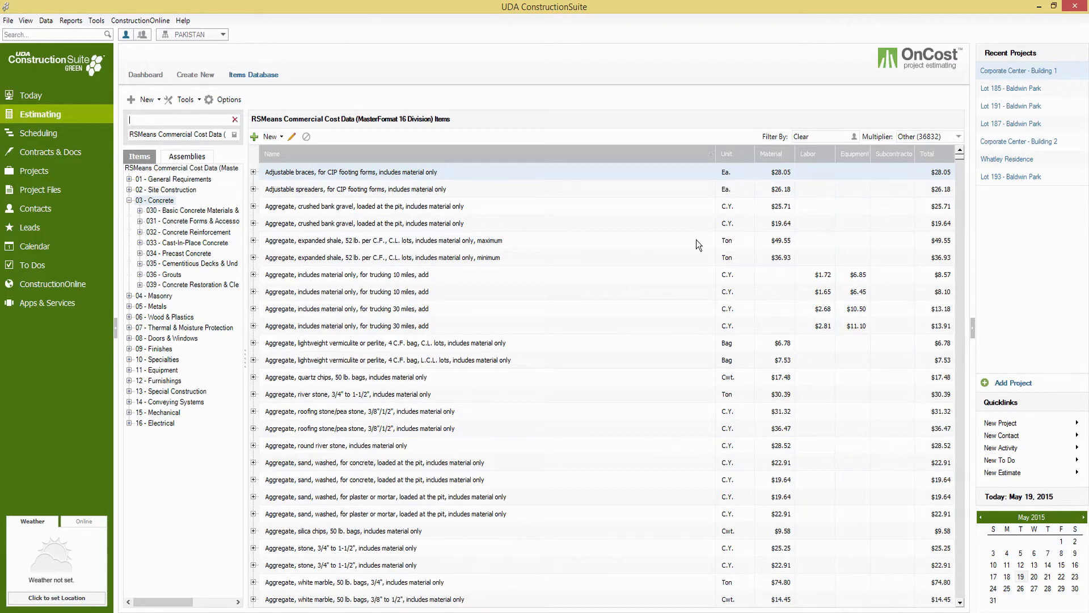
Step: Start a new labor quote with a cost of $1.75 for the first aggregate item for trucking 10 miles
left_click(253, 276)
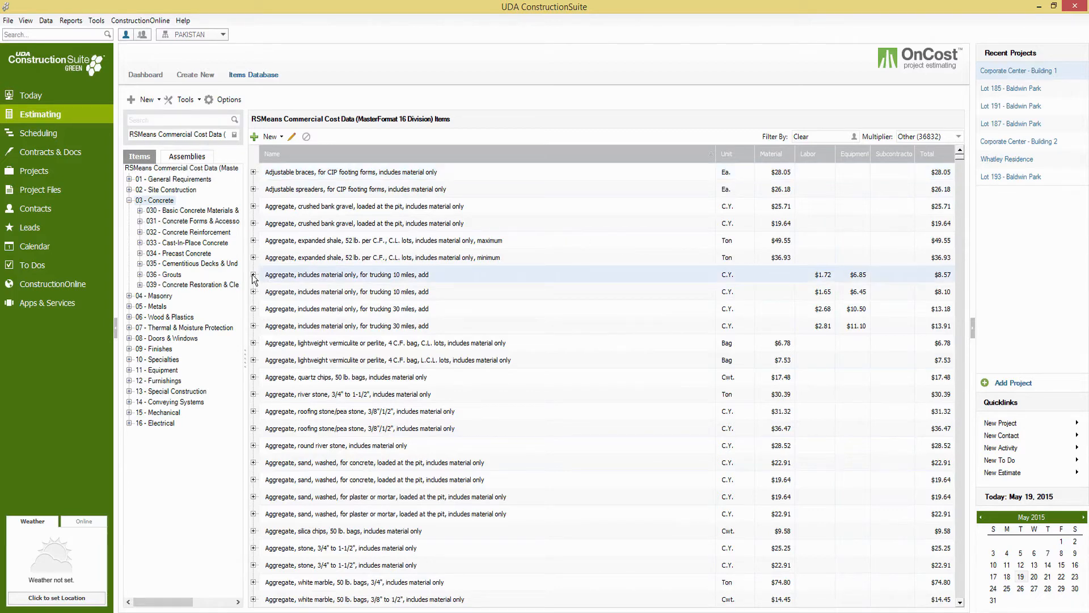
left_click(254, 275)
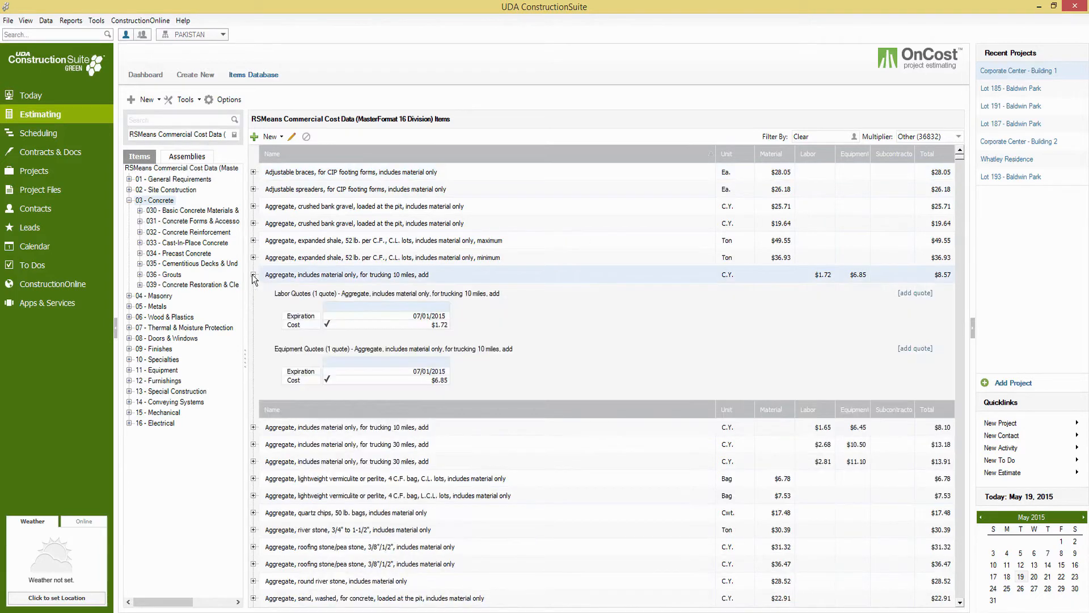
left_click(920, 294)
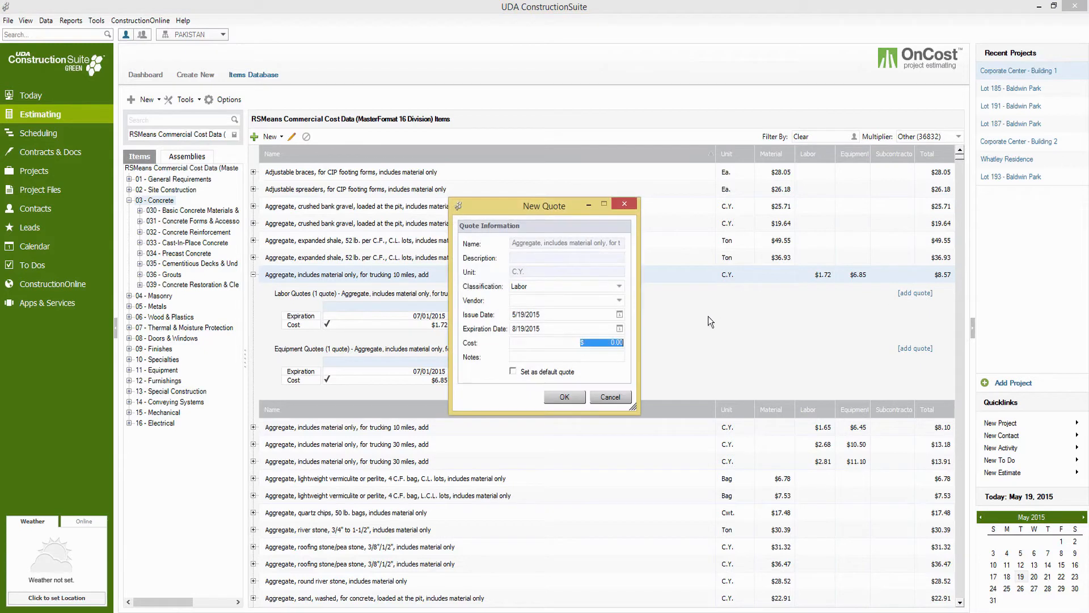
left_click_drag(549, 205, 608, 206)
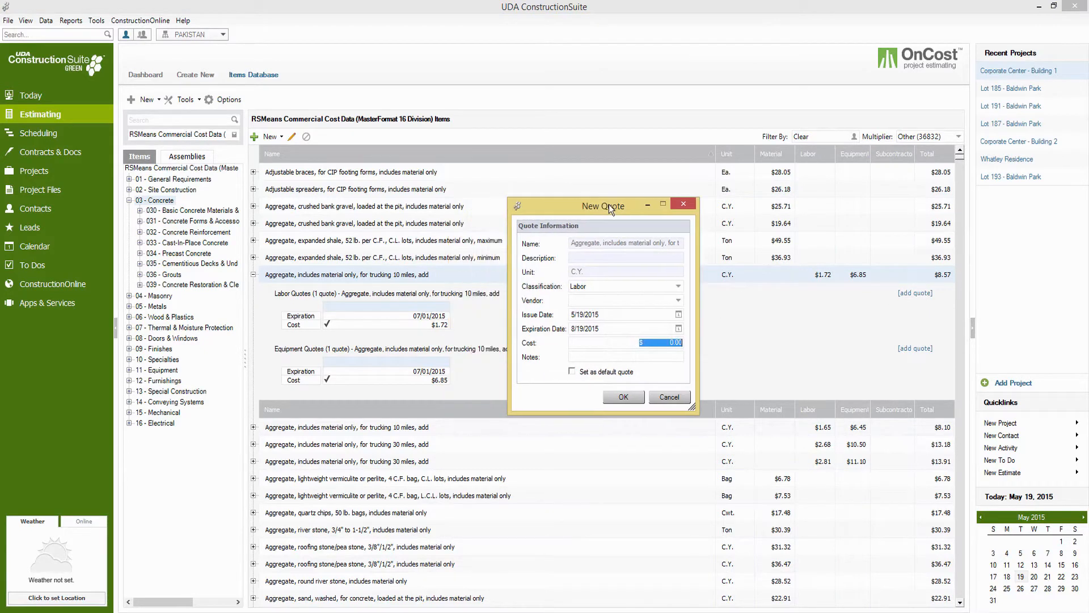
type("1.75")
Step: Choose Ajax Supply from the alphabetical contacts as the quote's vendor and save the quote
left_click(678, 301)
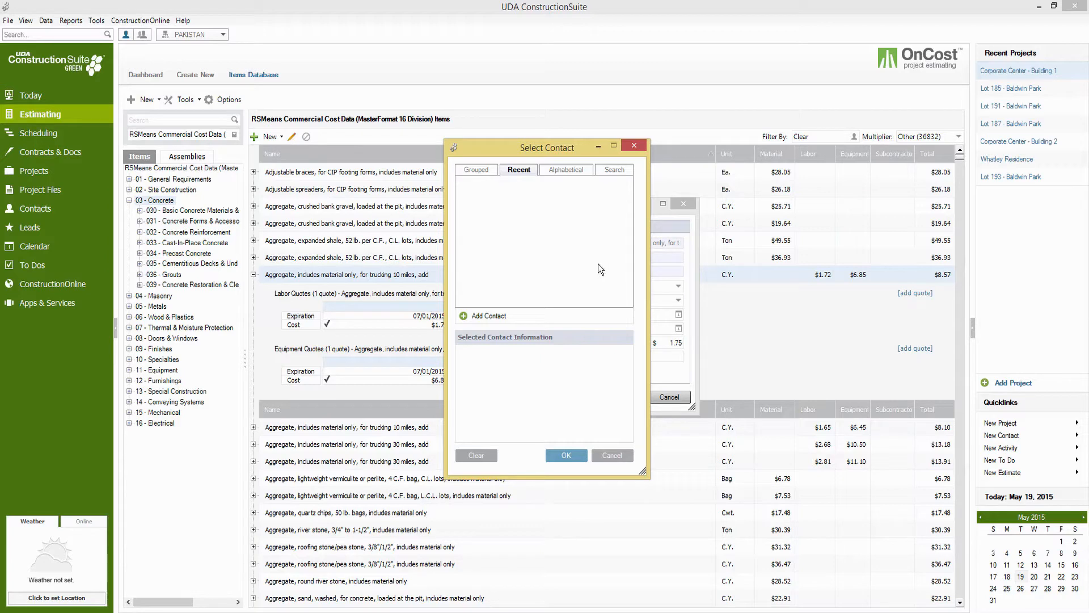
left_click(561, 168)
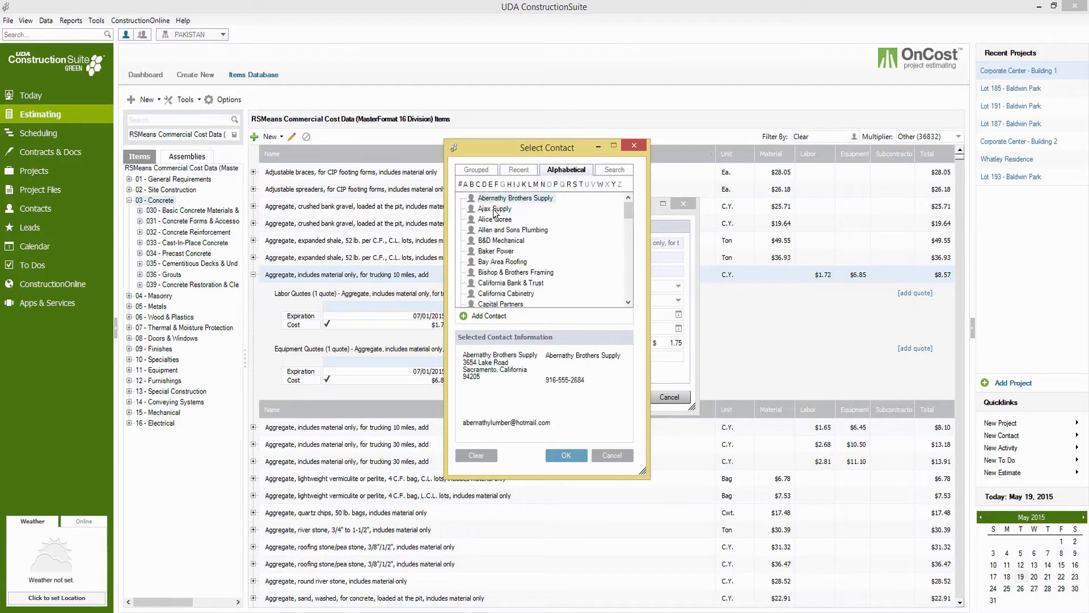
left_click(567, 455)
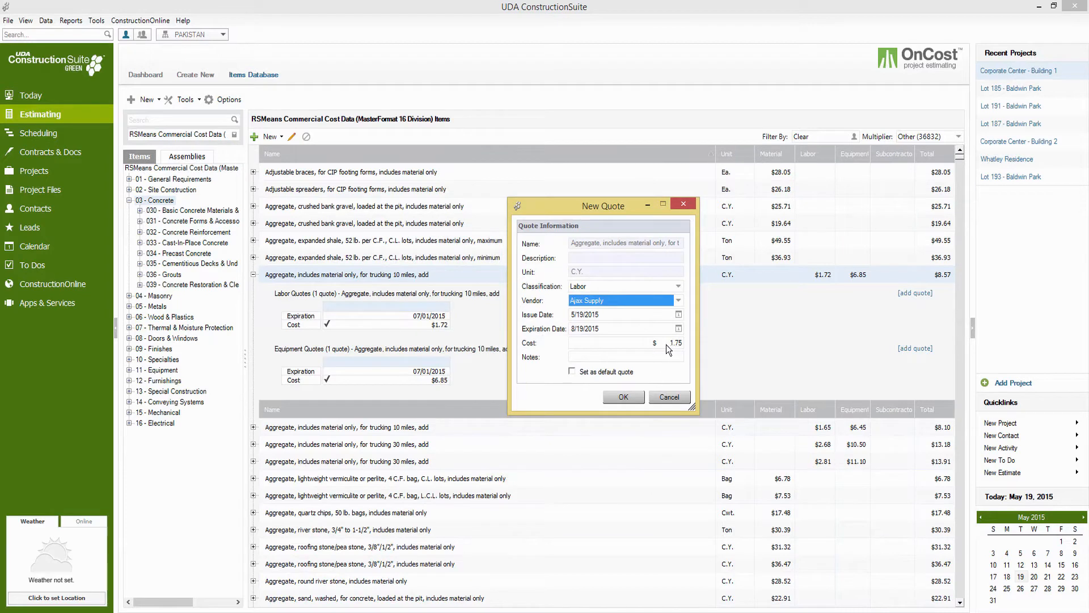
left_click(624, 398)
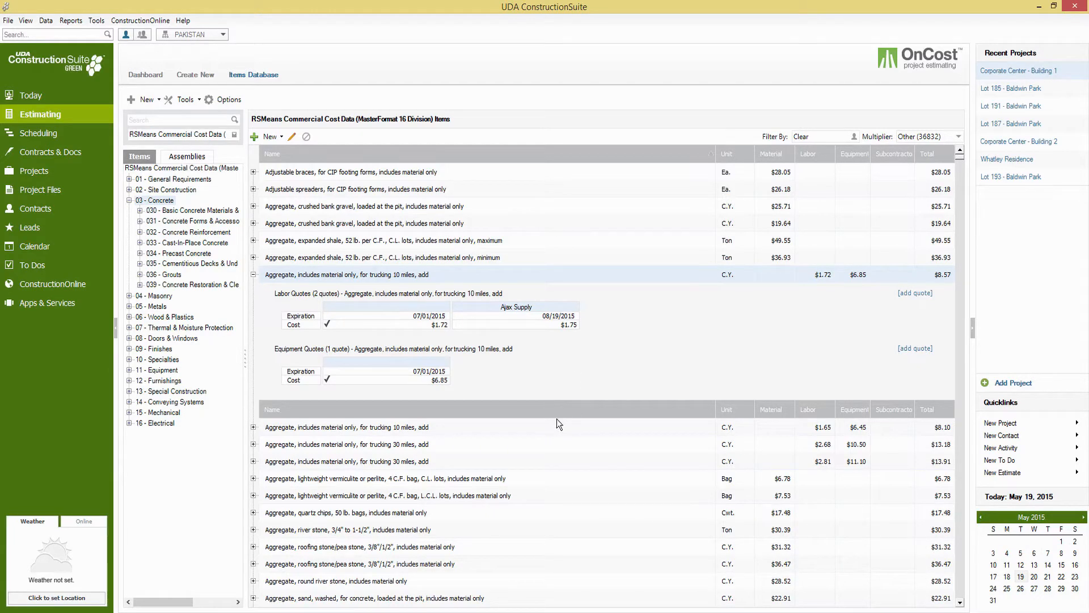
Step: Display the assemblies of the RSMeans Commercial costbook
left_click(188, 160)
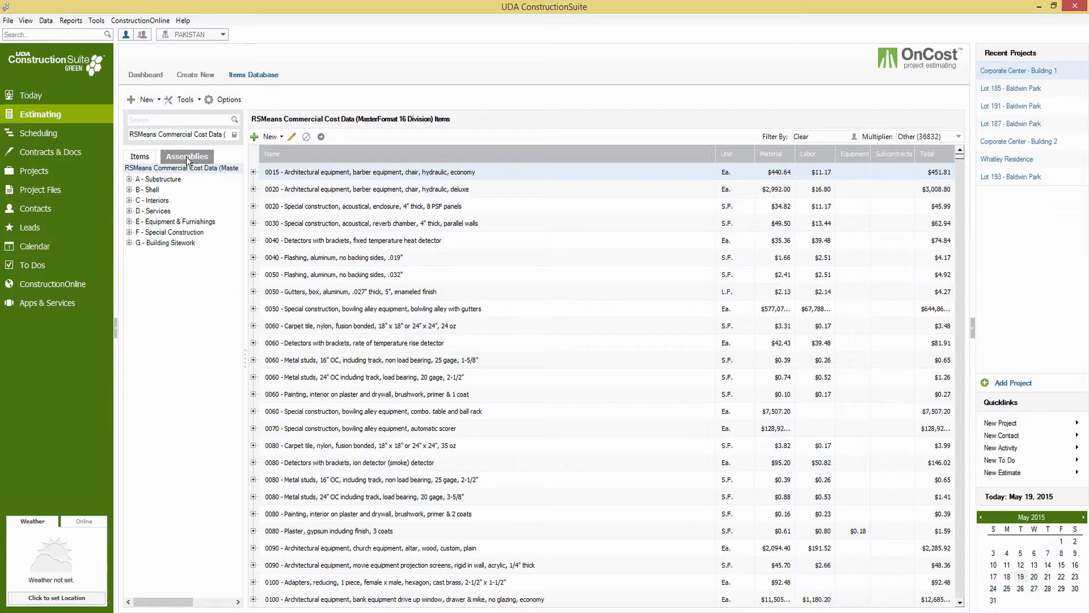
Step: Browse the Interiors assemblies to C2010110 - Stairs and expand the cost breakdown of the 0470 CIP concrete stairs without landing
left_click(187, 159)
left_click(130, 201)
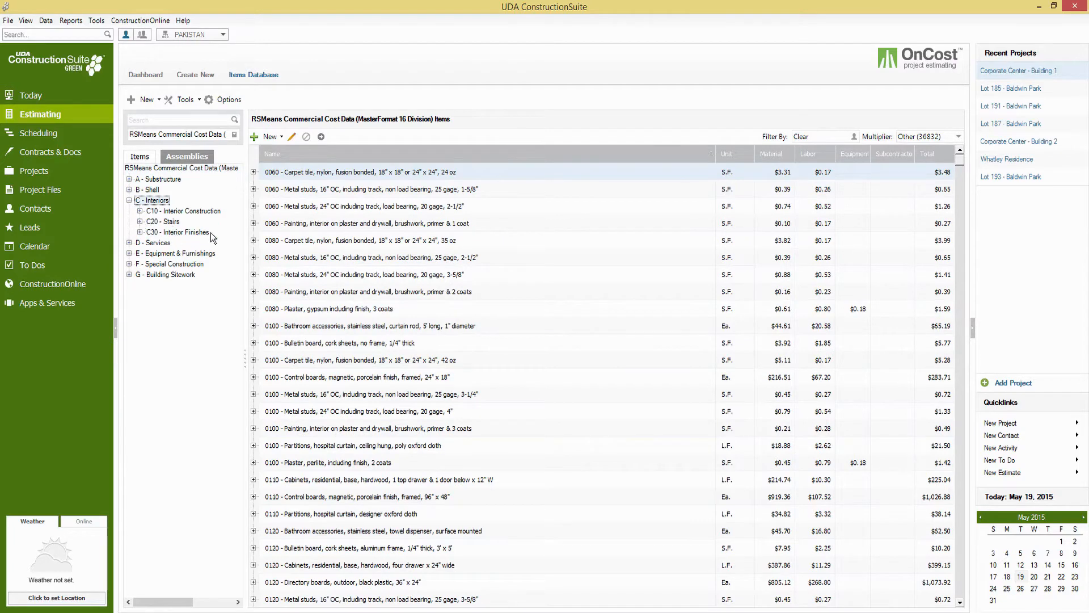
left_click(140, 221)
double_click(174, 233)
left_click(185, 242)
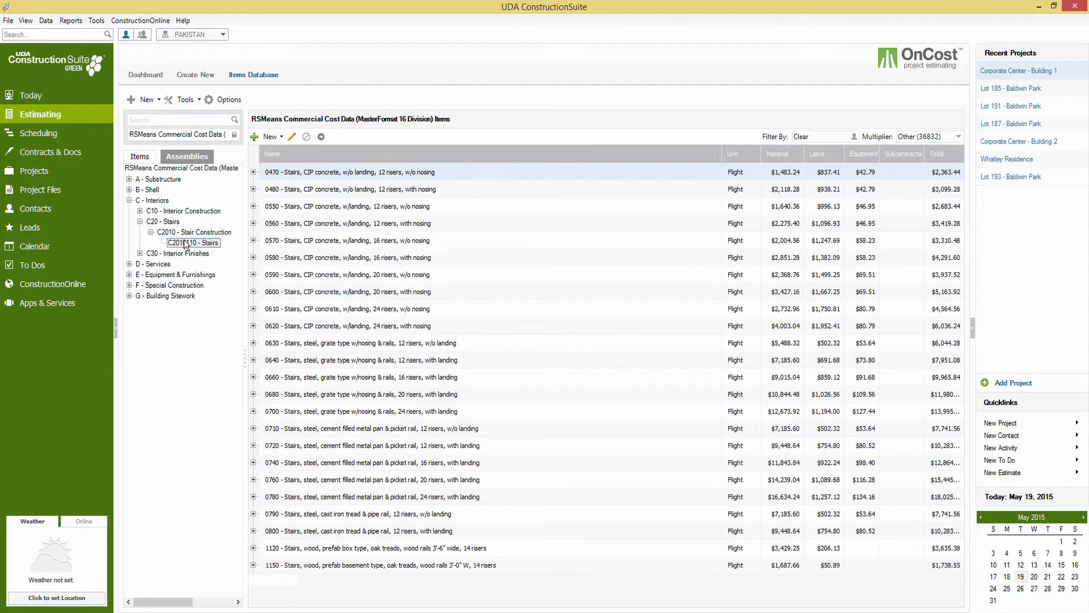
double_click(320, 177)
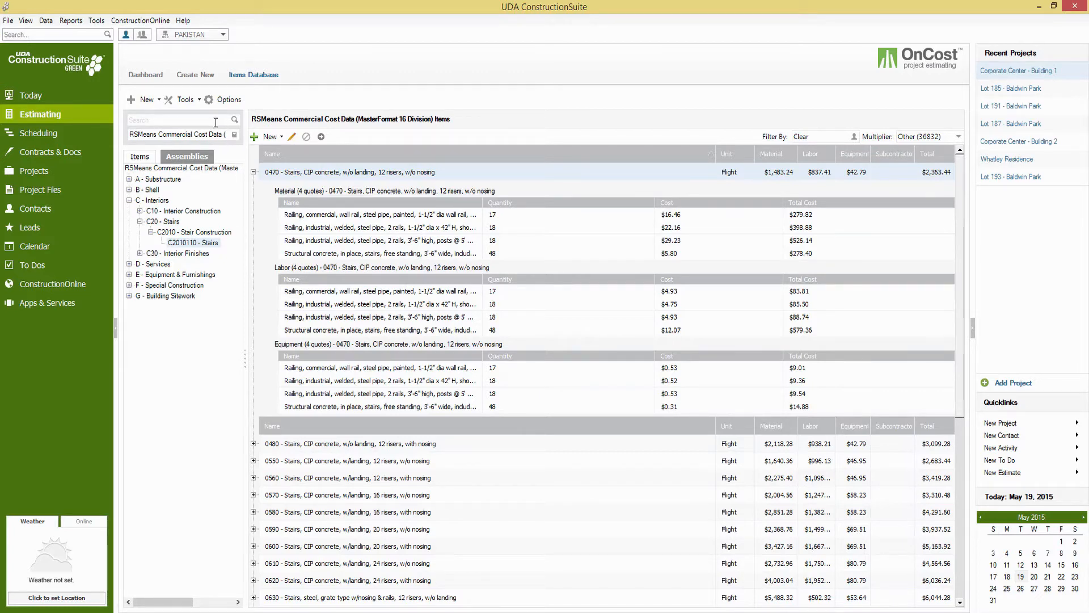
left_click(206, 74)
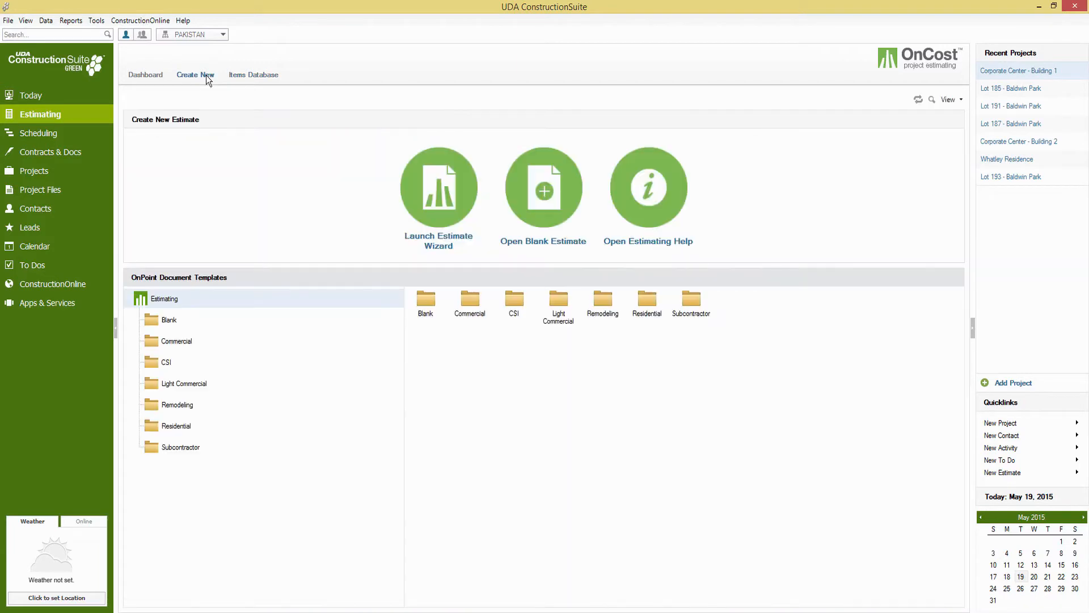
left_click(237, 75)
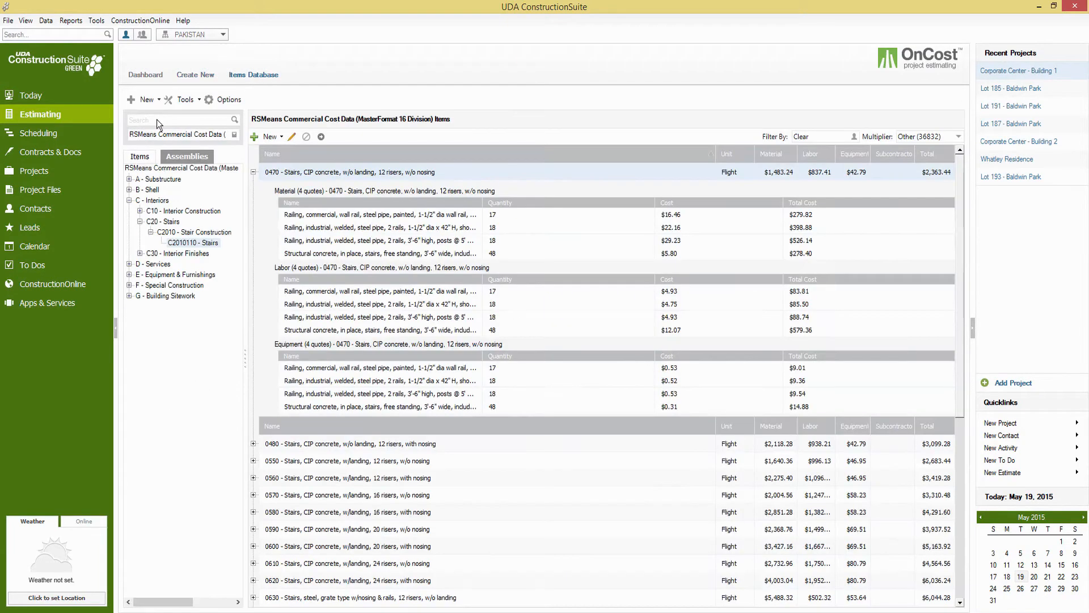
left_click(185, 99)
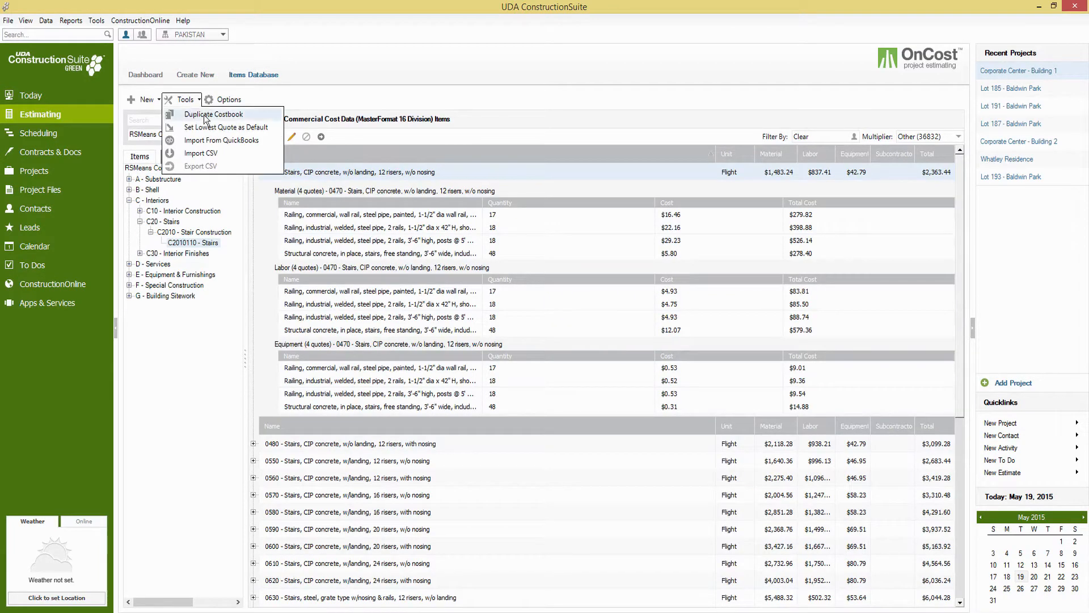
left_click(286, 99)
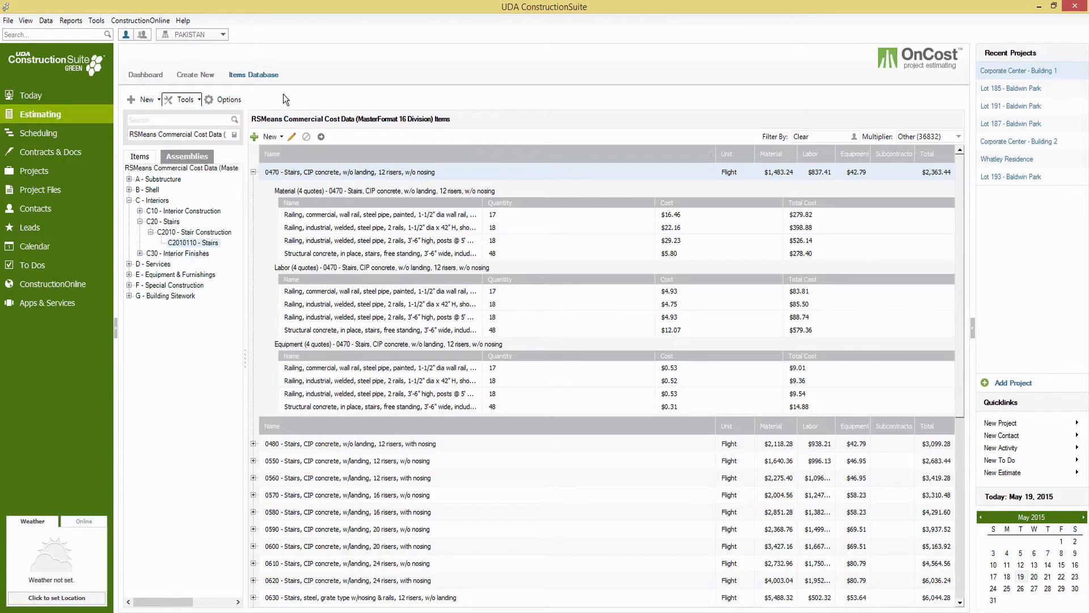
Step: Add a new costbook named Test and make it the active costbook
left_click(237, 136)
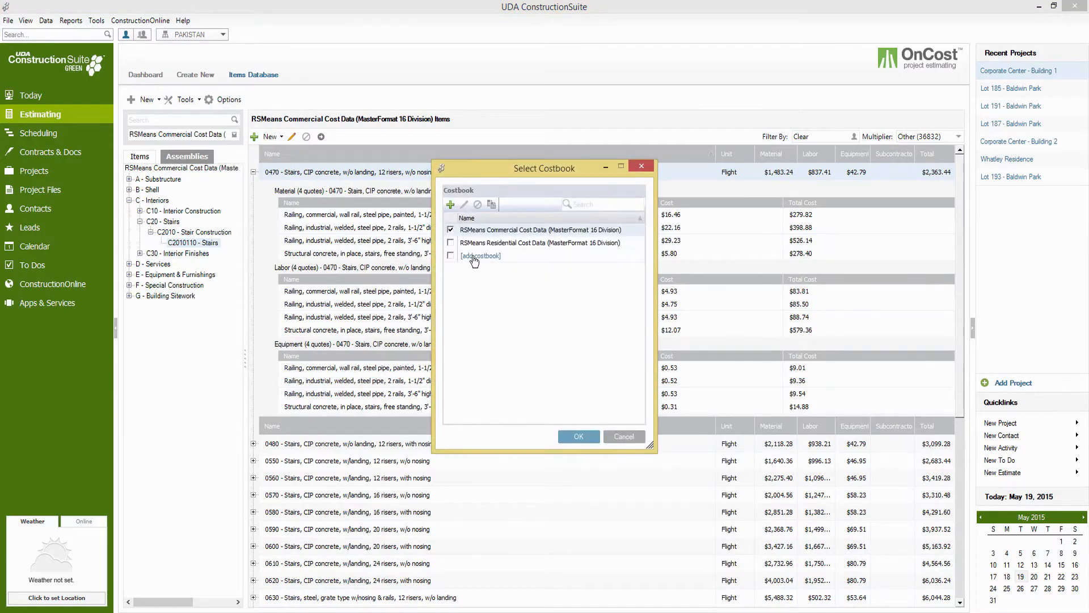
left_click(474, 257)
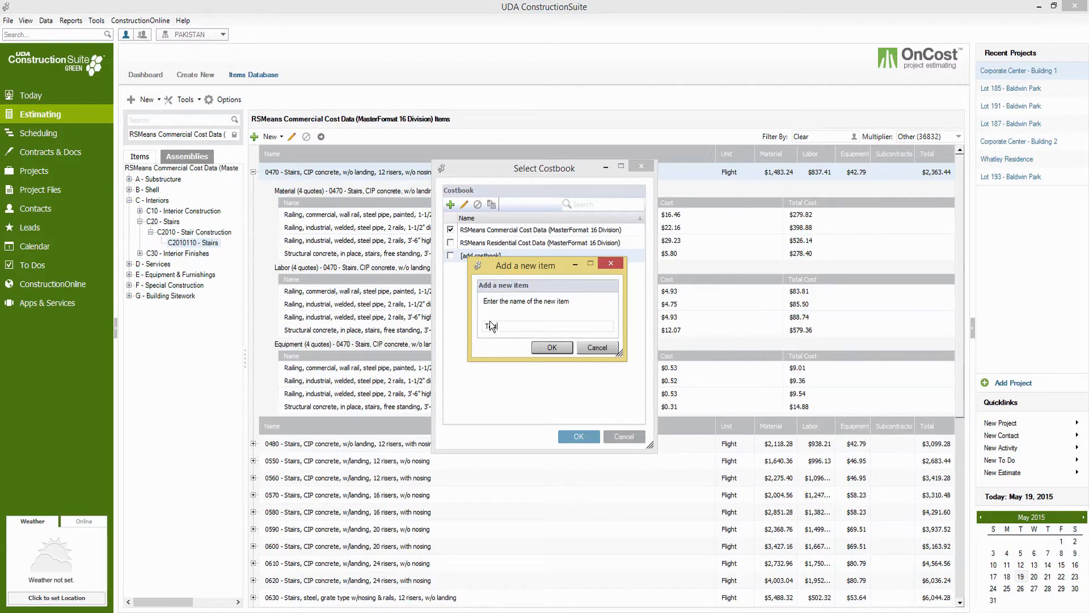
left_click(569, 350)
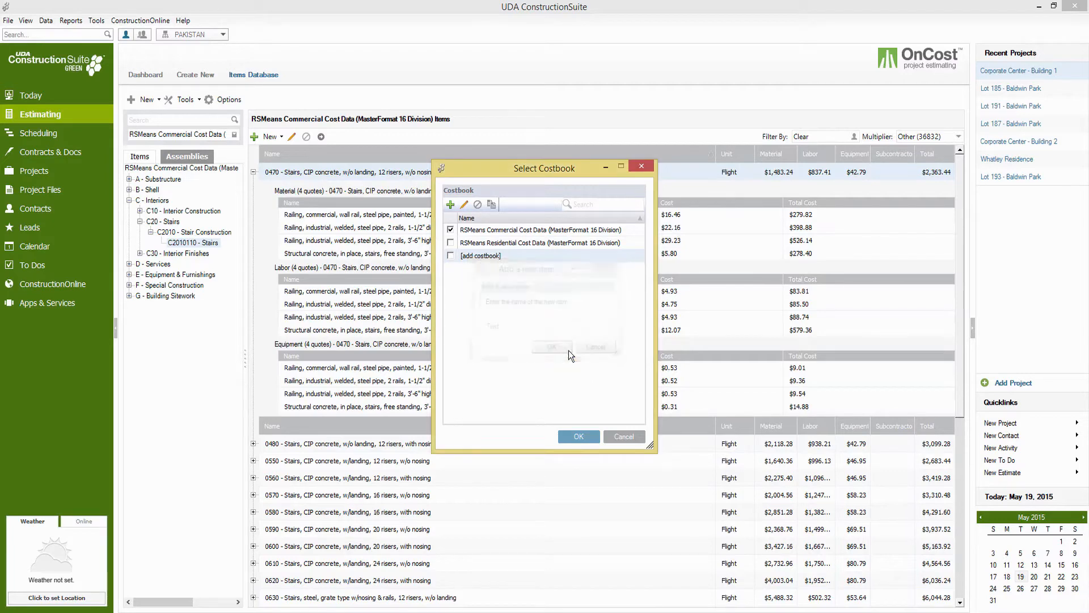
left_click(578, 438)
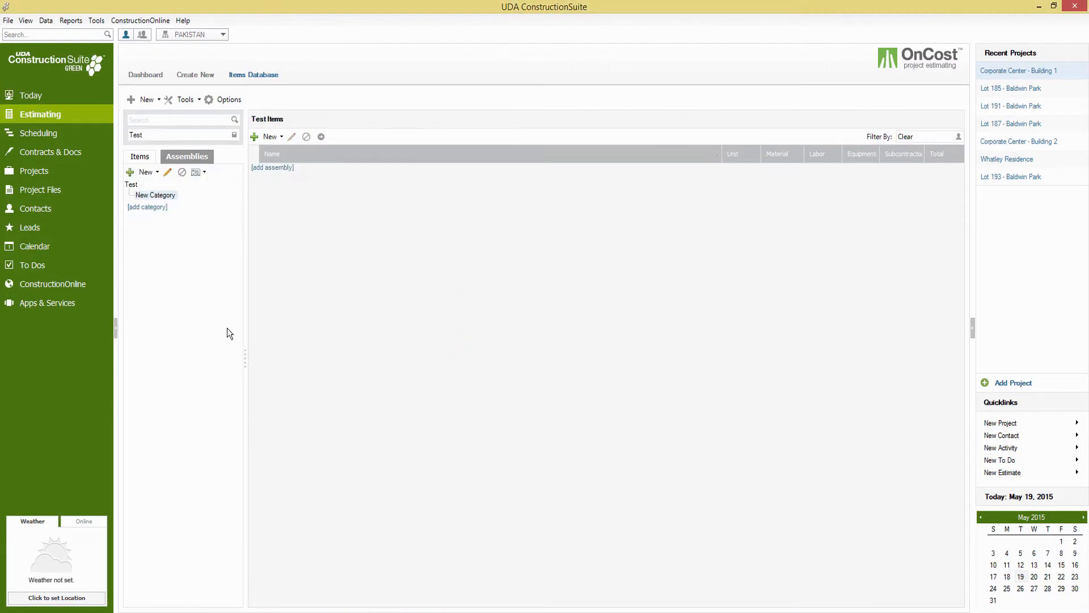
Step: Add a subcategory with the default name New Subcategory under New Category in the Test costbook
left_click(145, 172)
left_click(147, 185)
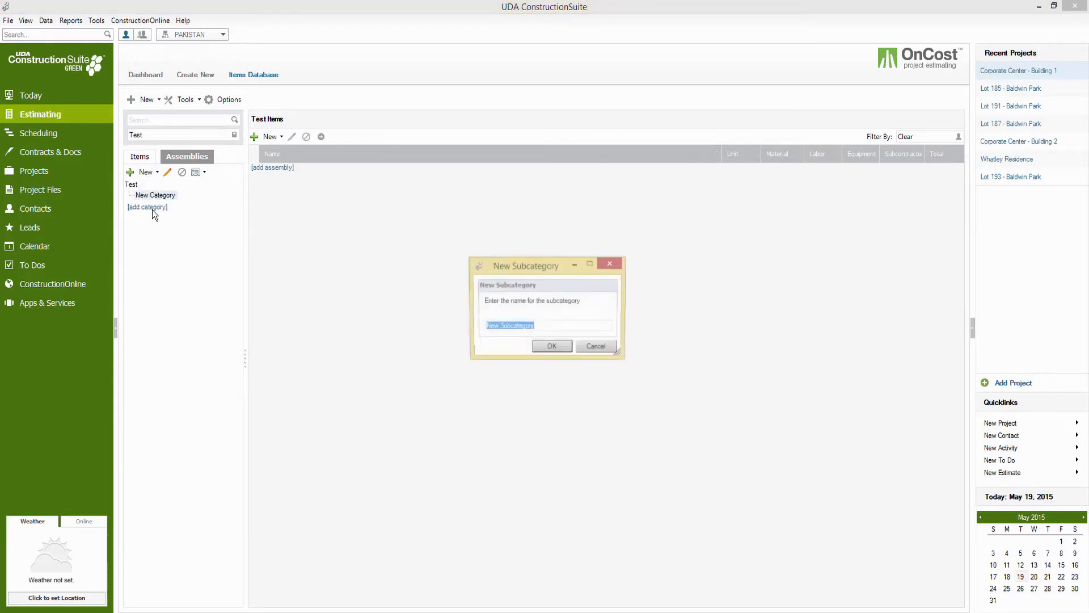
left_click(544, 345)
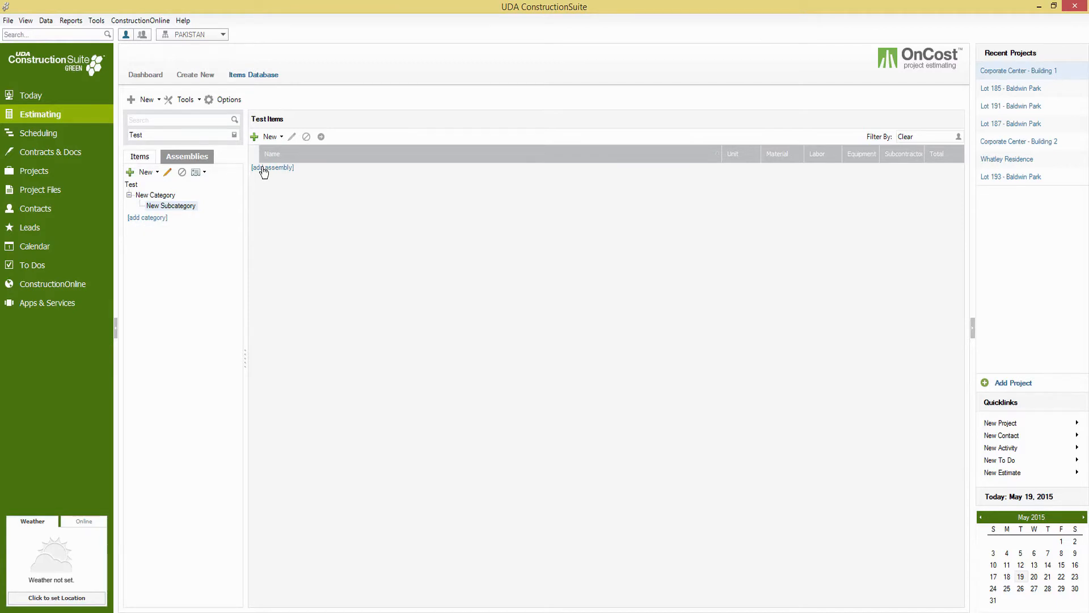
left_click(195, 102)
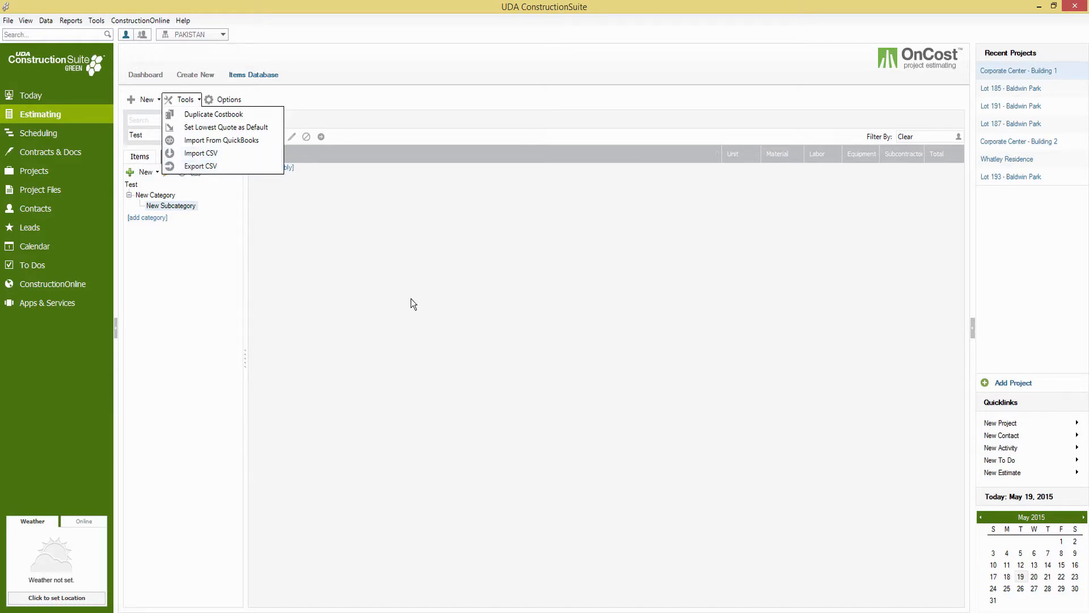
left_click(388, 301)
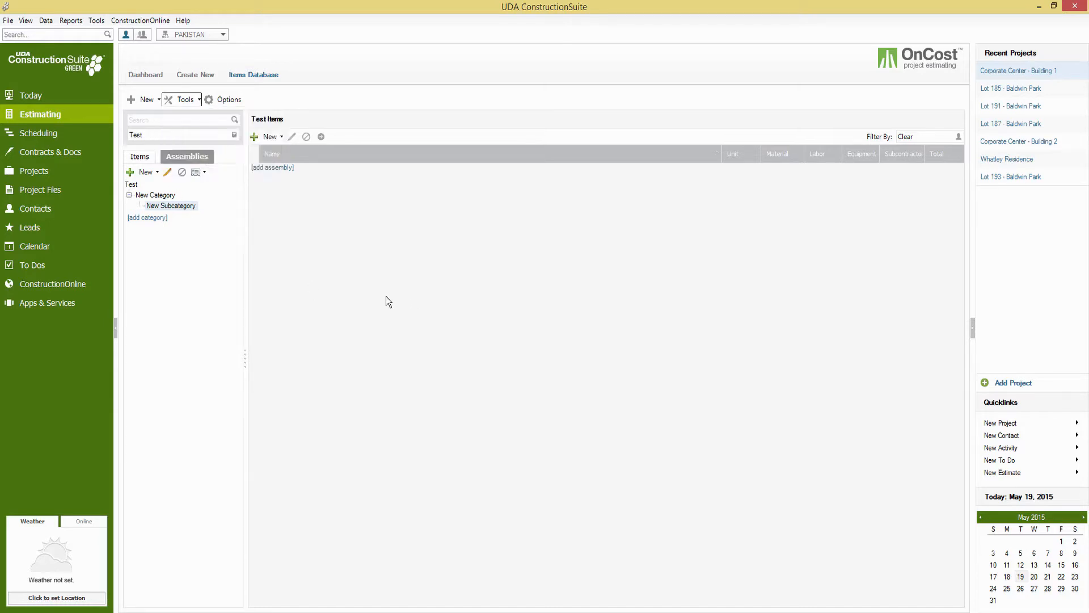
Step: Return to the Today area's dashboard
left_click(41, 101)
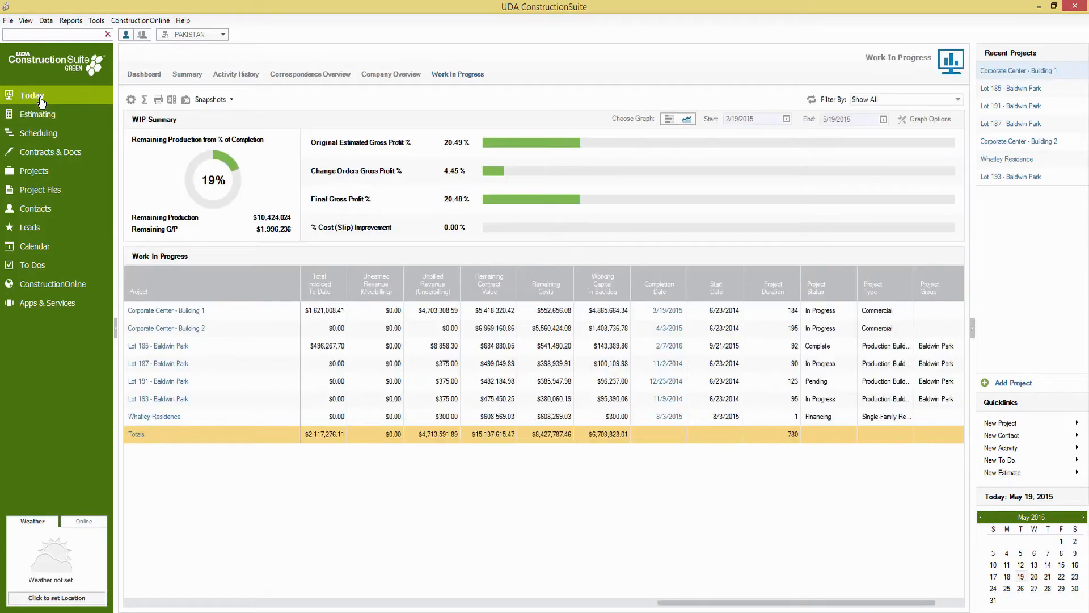
left_click(144, 74)
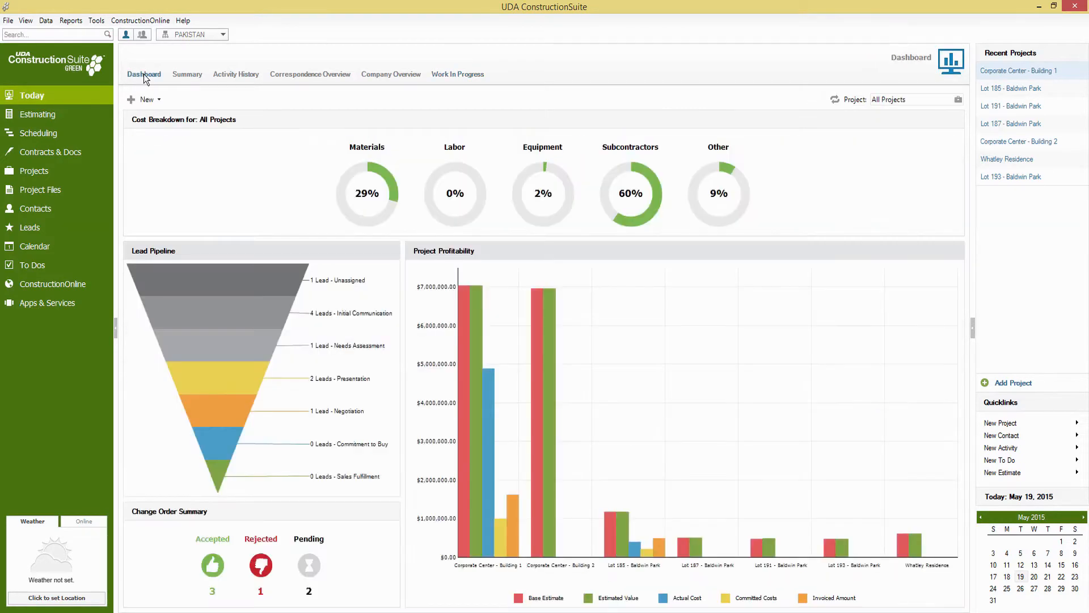
left_click(153, 102)
left_click(164, 113)
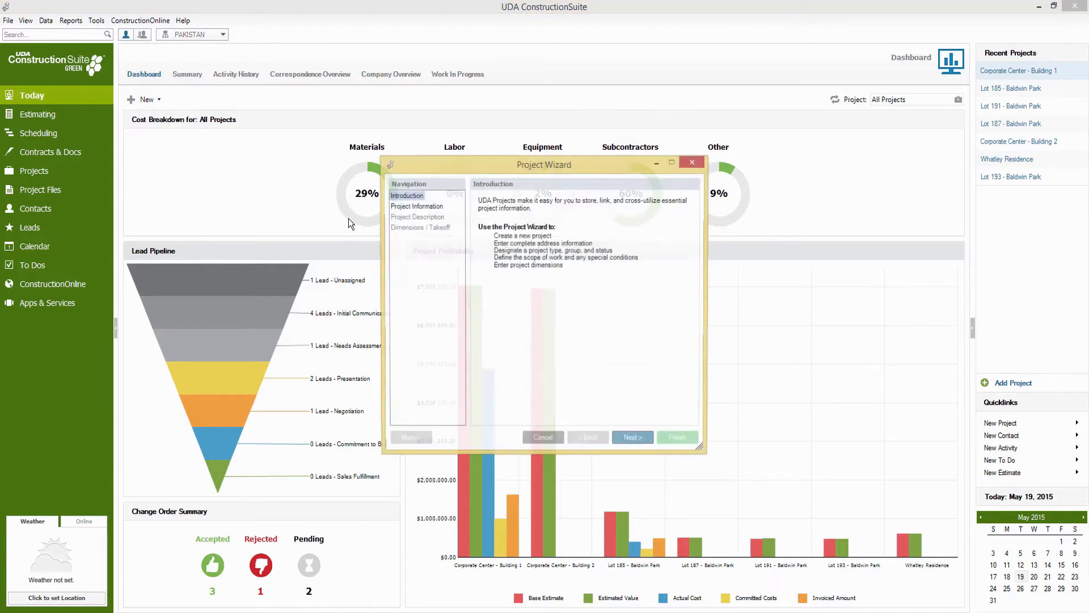
left_click(695, 162)
Step: Start a new project with the Project Wizard and name it Eagles Landing
left_click(158, 99)
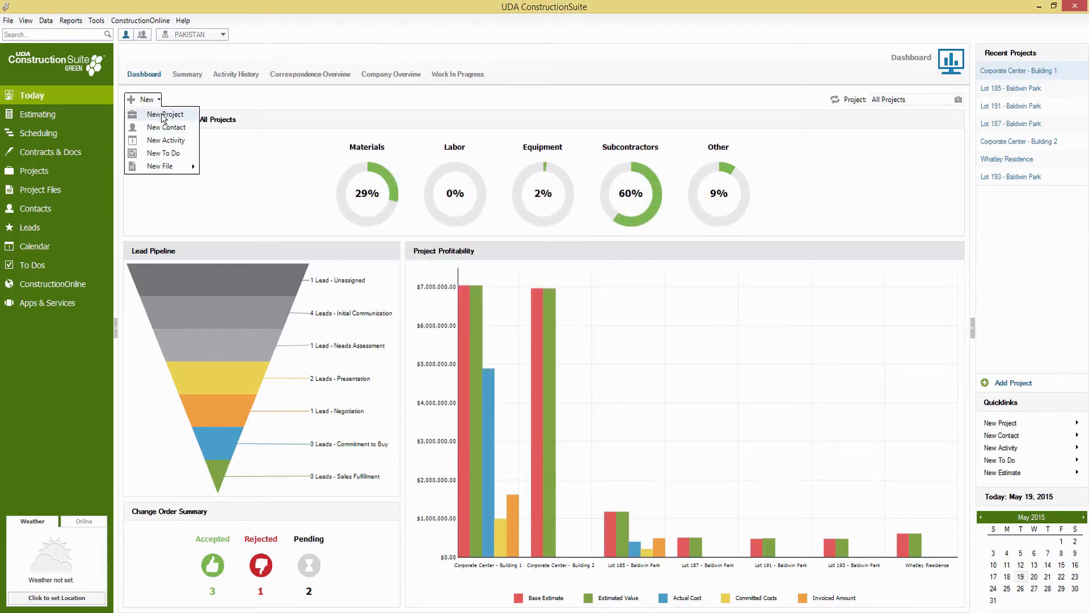
left_click(164, 115)
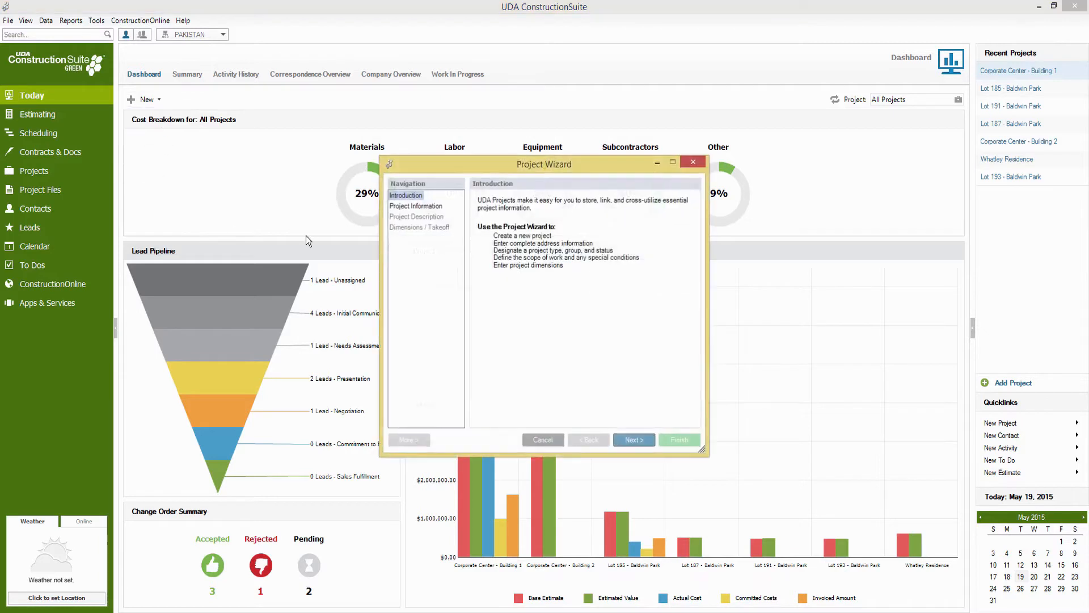
left_click(642, 439)
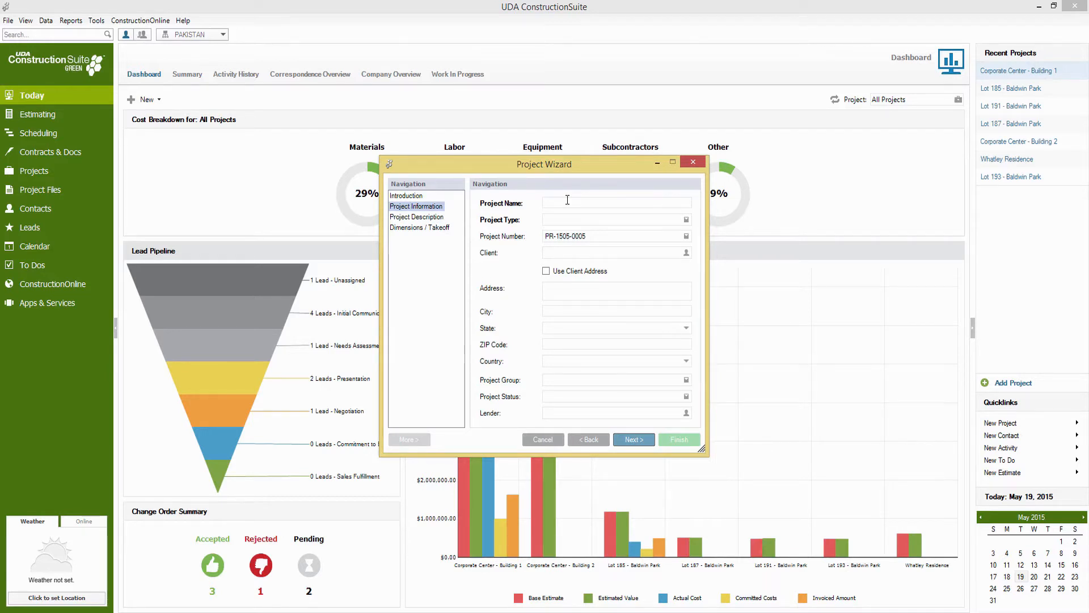
left_click(685, 220)
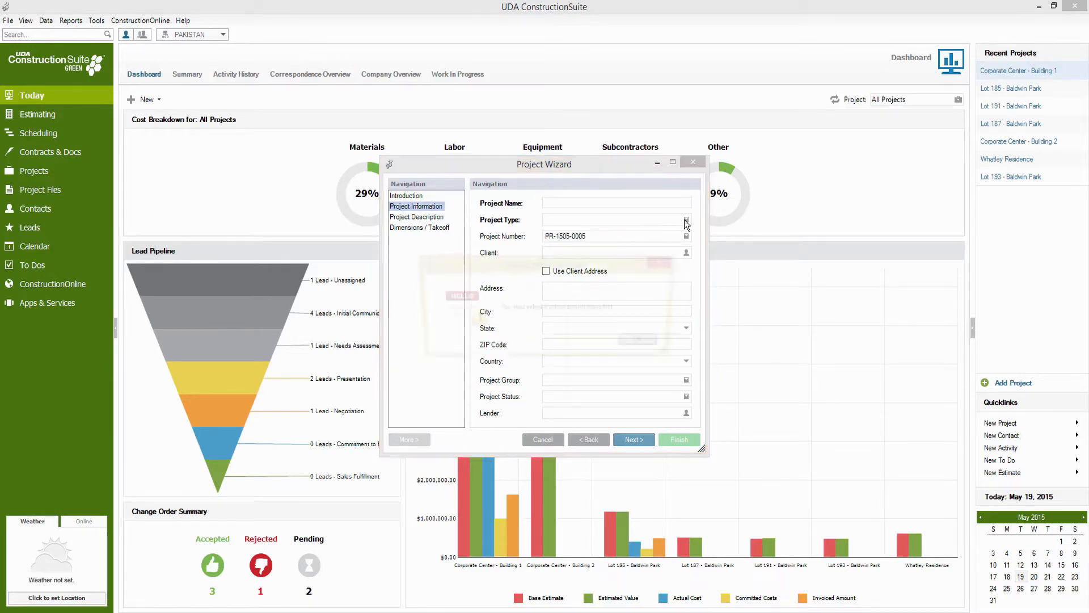
left_click(638, 340)
left_click(566, 203)
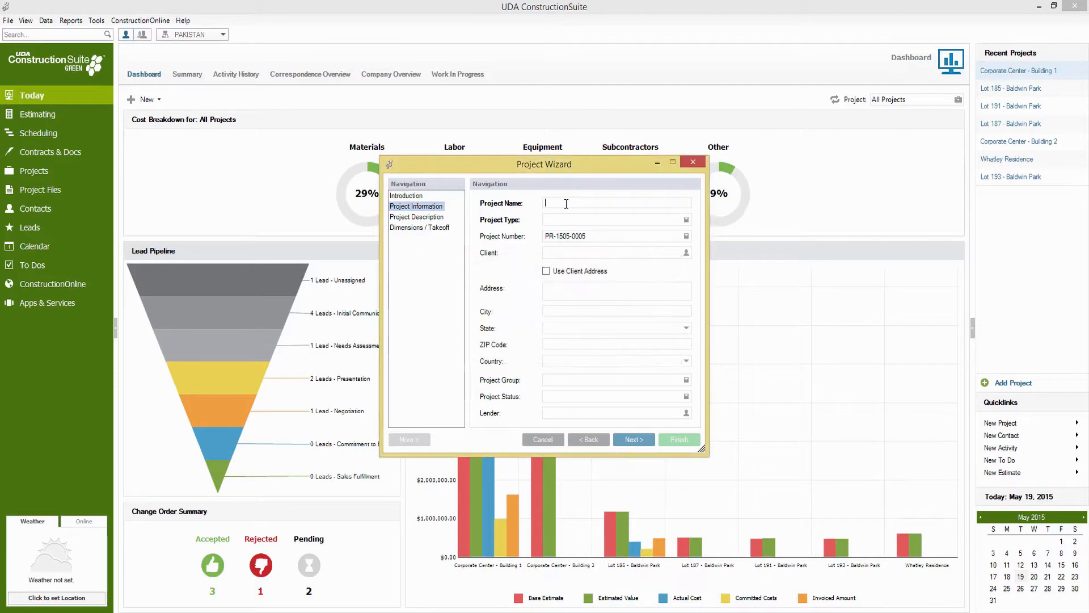
type("Eagles Landing")
Step: Set the project type of Eagles Landing to Single-Family Residential
left_click(686, 221)
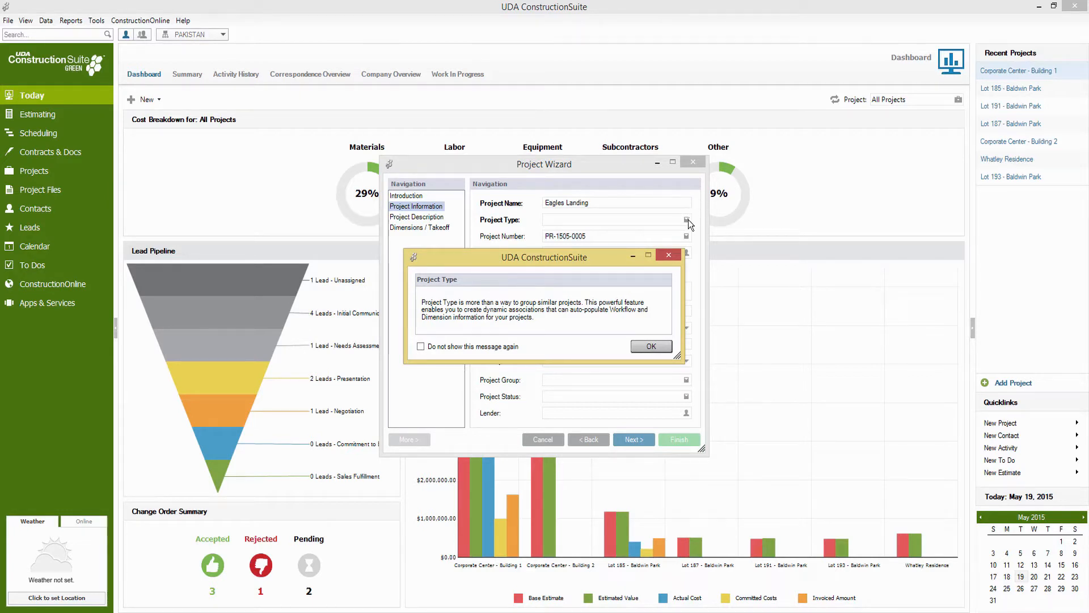
left_click(648, 345)
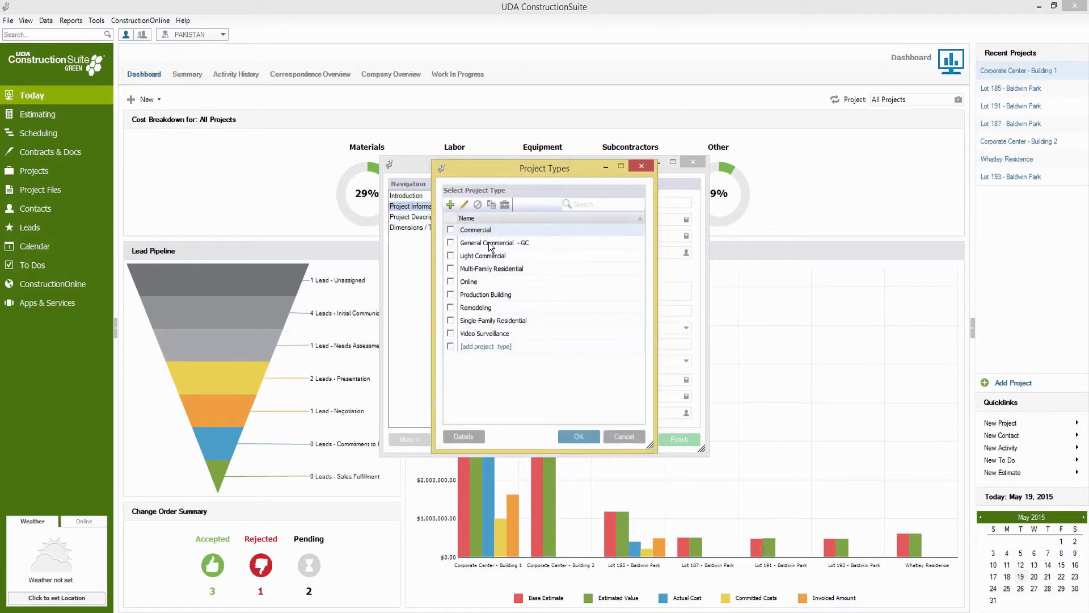
left_click(451, 321)
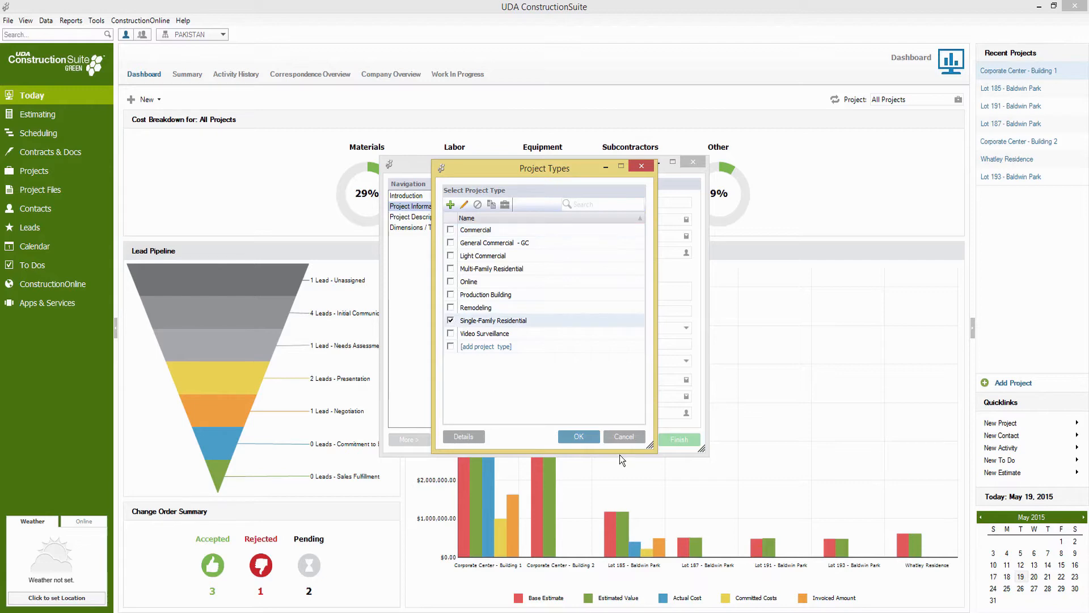
left_click(578, 437)
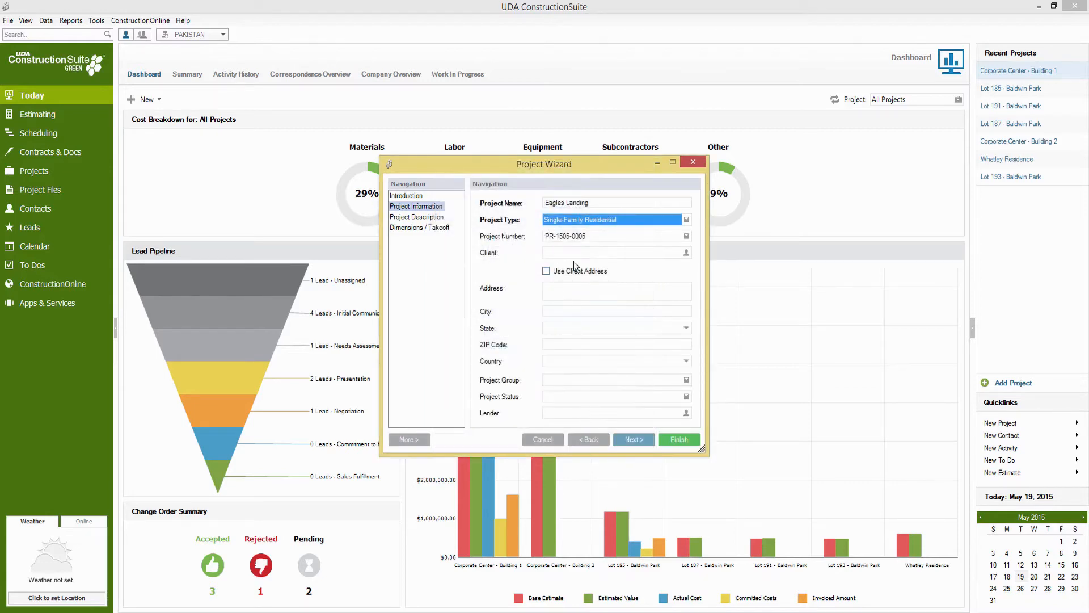
Step: Assign the third contact in the alphabetical list as the project's client and use the client's address for the project
left_click(685, 253)
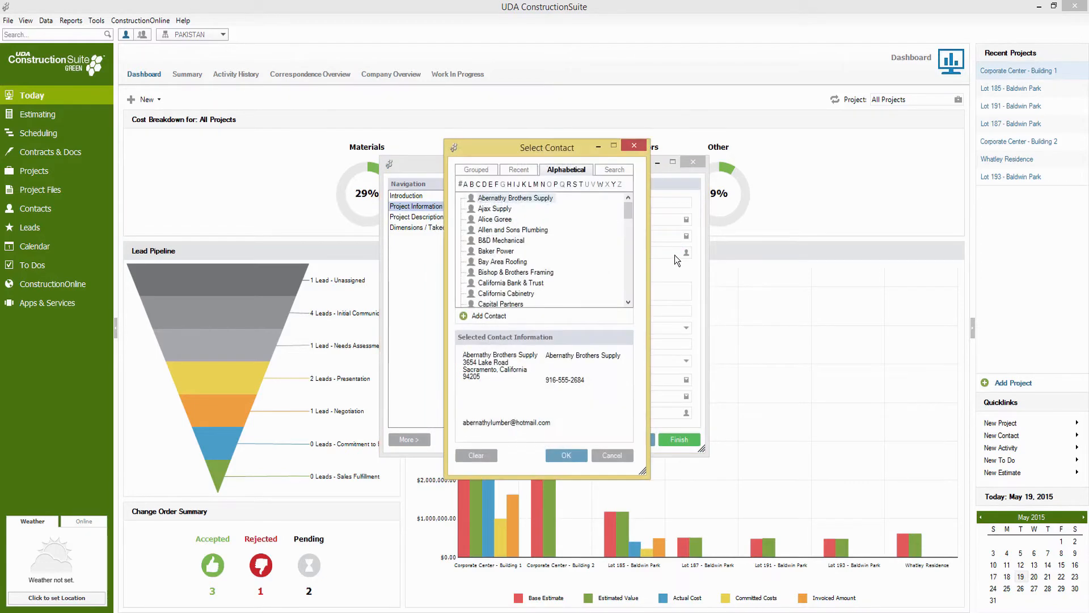
left_click(496, 220)
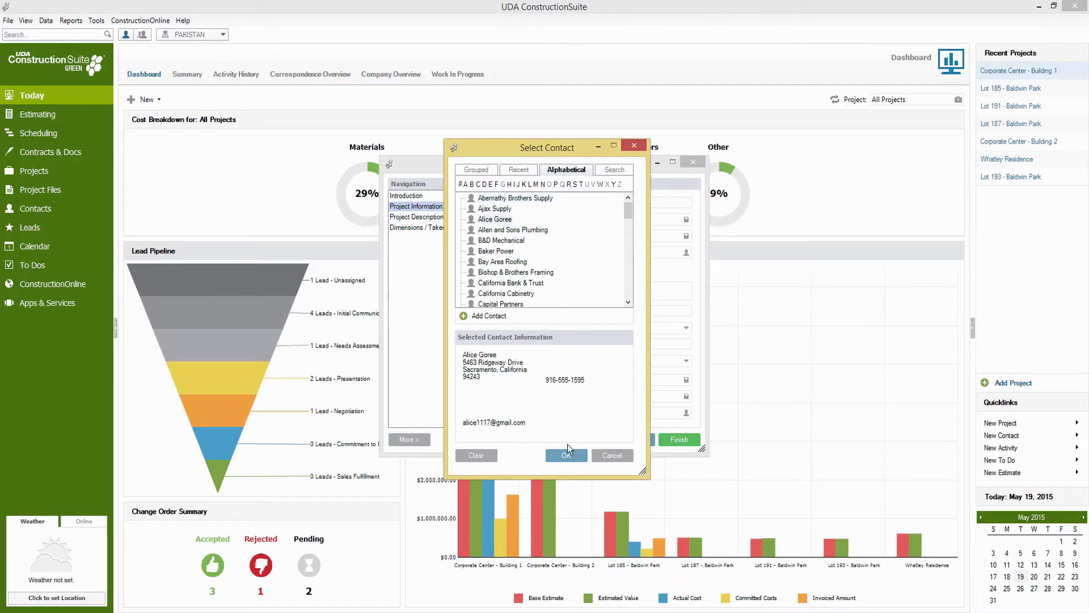
left_click(566, 455)
left_click(546, 272)
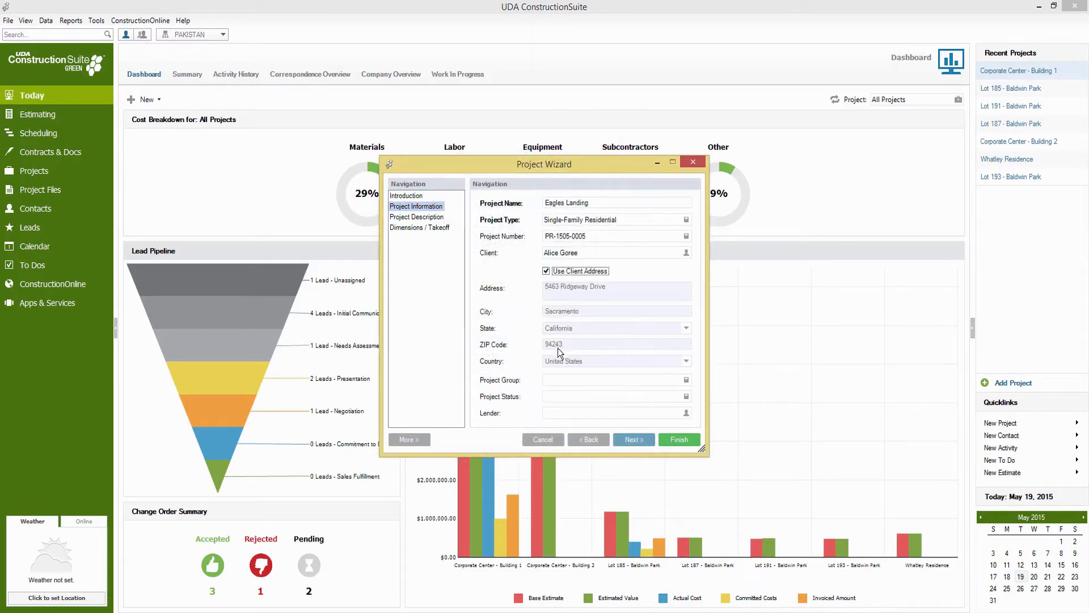
Step: Leave the project description and dimensions at their defaults and finish creating the project
left_click(627, 438)
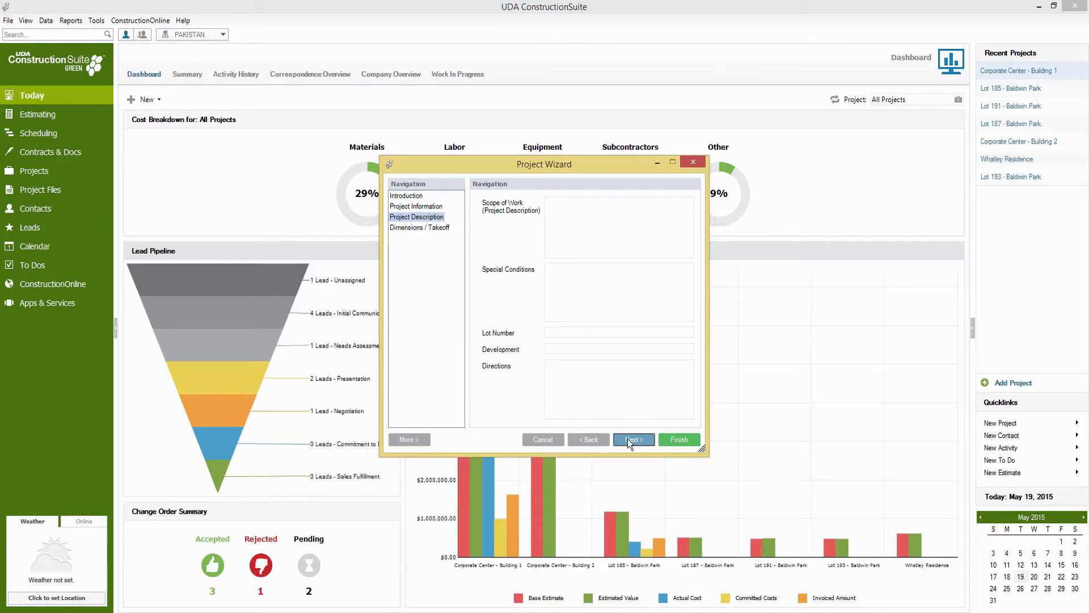
left_click(628, 438)
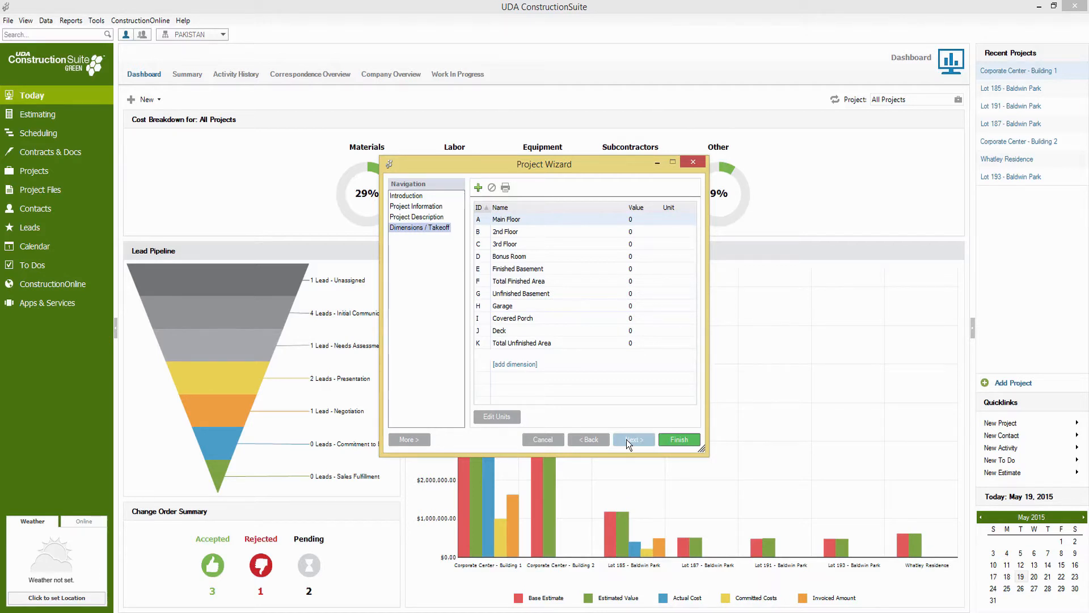
left_click(666, 438)
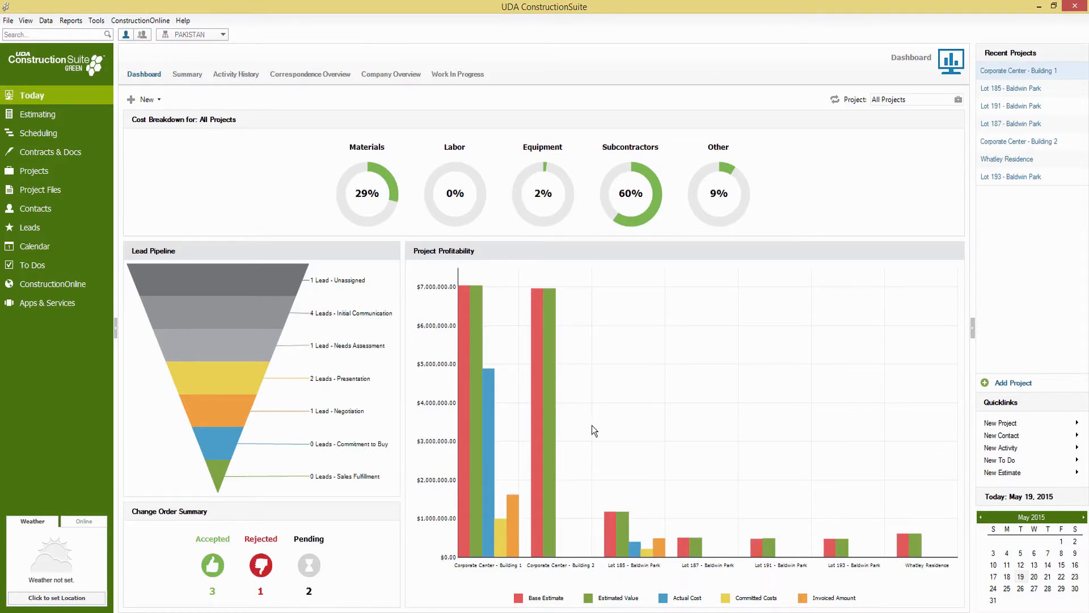
Step: Open the summary of the Eagles Landing project from the list of all projects
left_click(44, 171)
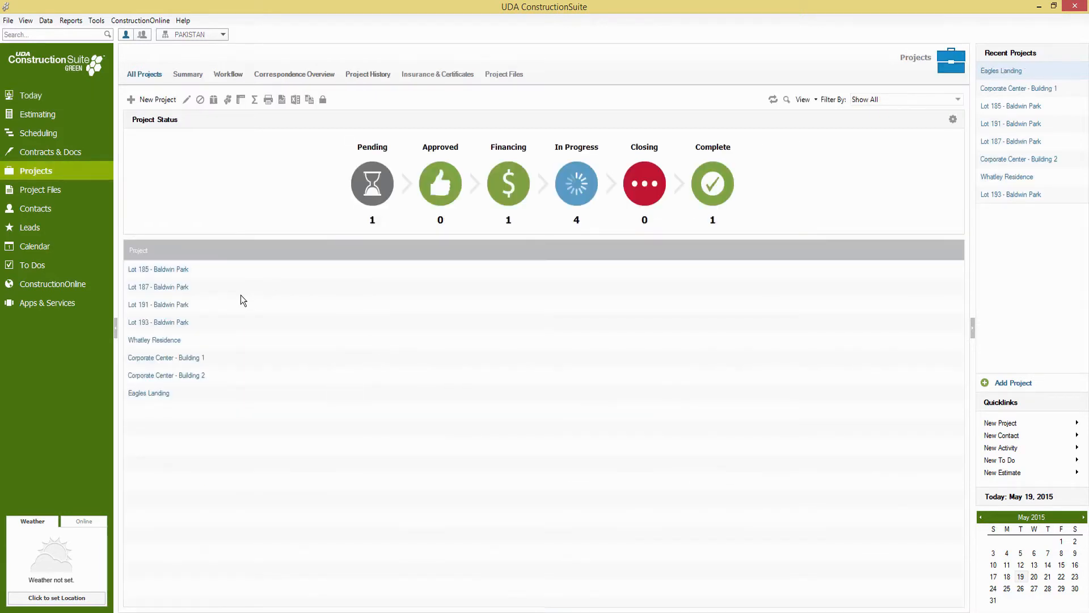
left_click(159, 393)
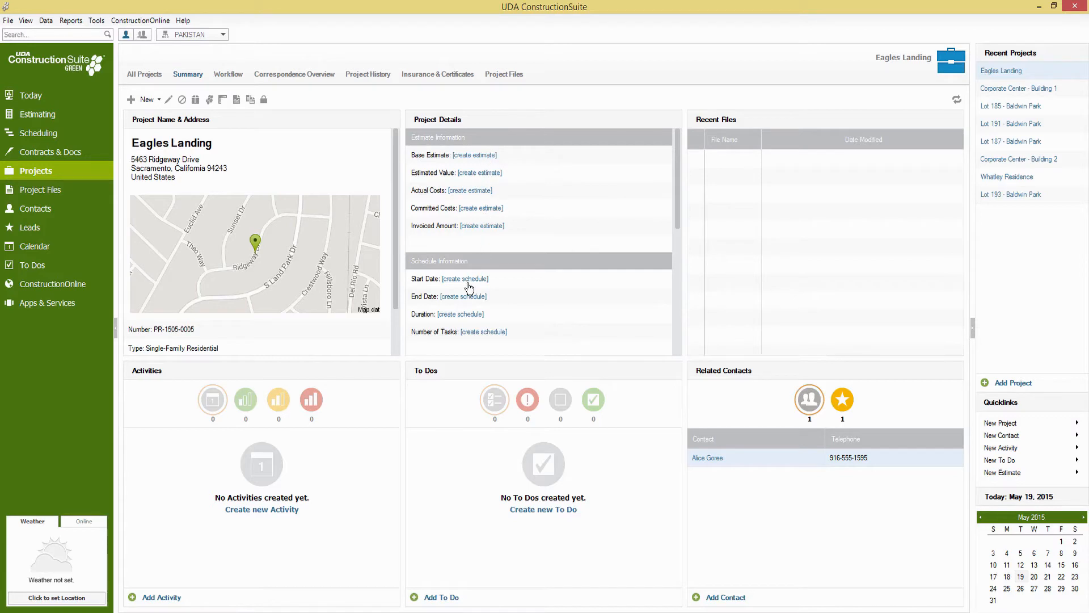
Step: Review the workflow checklist of the Eagles Landing project, including the tasks under Create Estimate
mouse_move(676, 192)
left_mouse_down()
mouse_move(663, 313)
mouse_move(675, 180)
left_mouse_up()
left_click(230, 73)
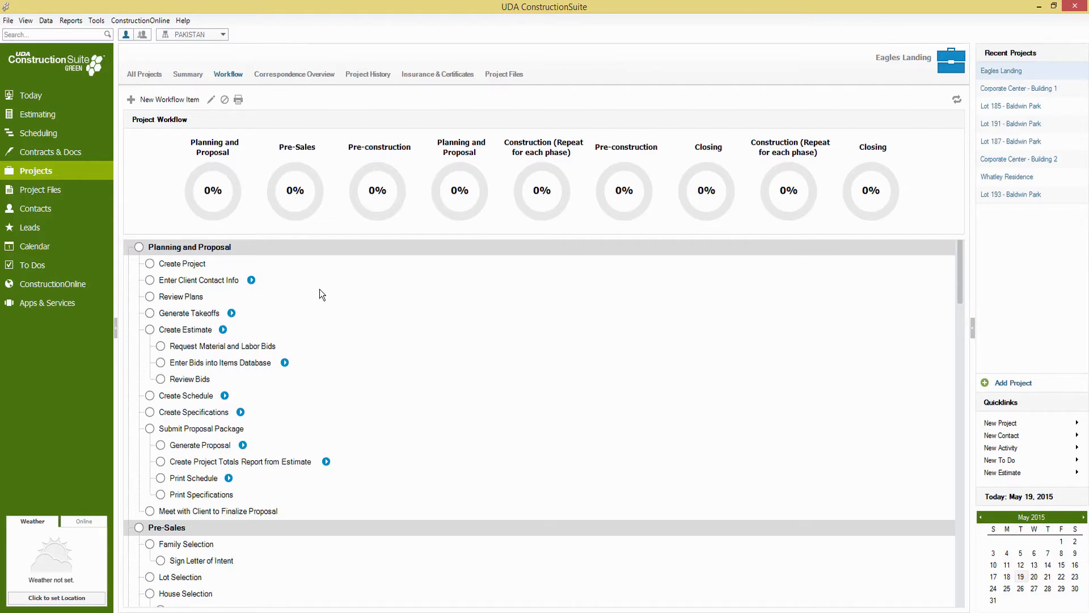
left_click(162, 346)
left_click(161, 348)
Step: Start an estimate from the workflow's Create Estimate task, using the predefined Residential Sample template
left_click(223, 330)
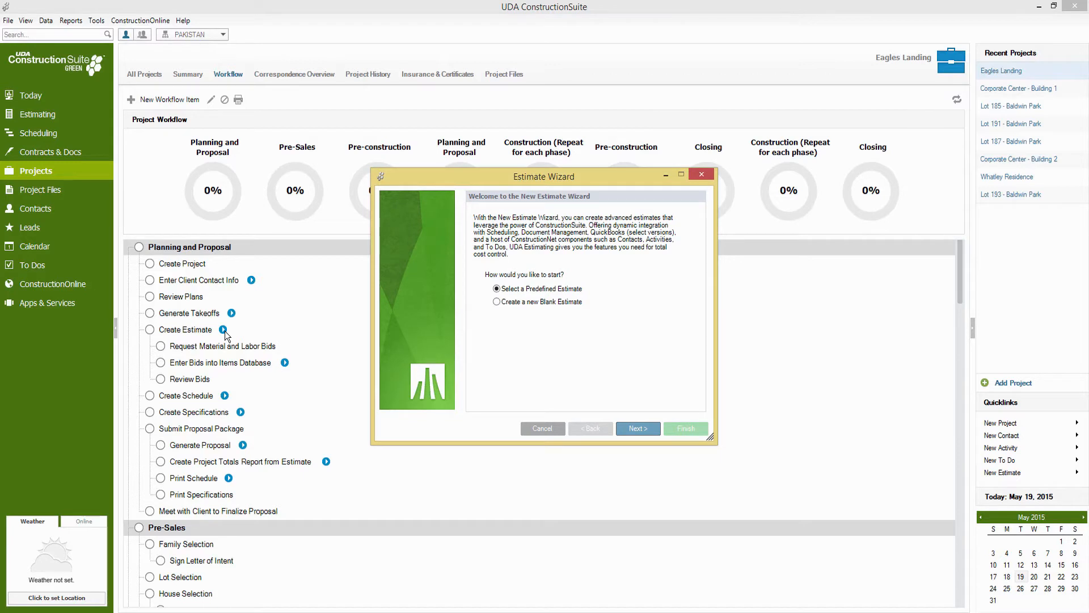
left_click(636, 429)
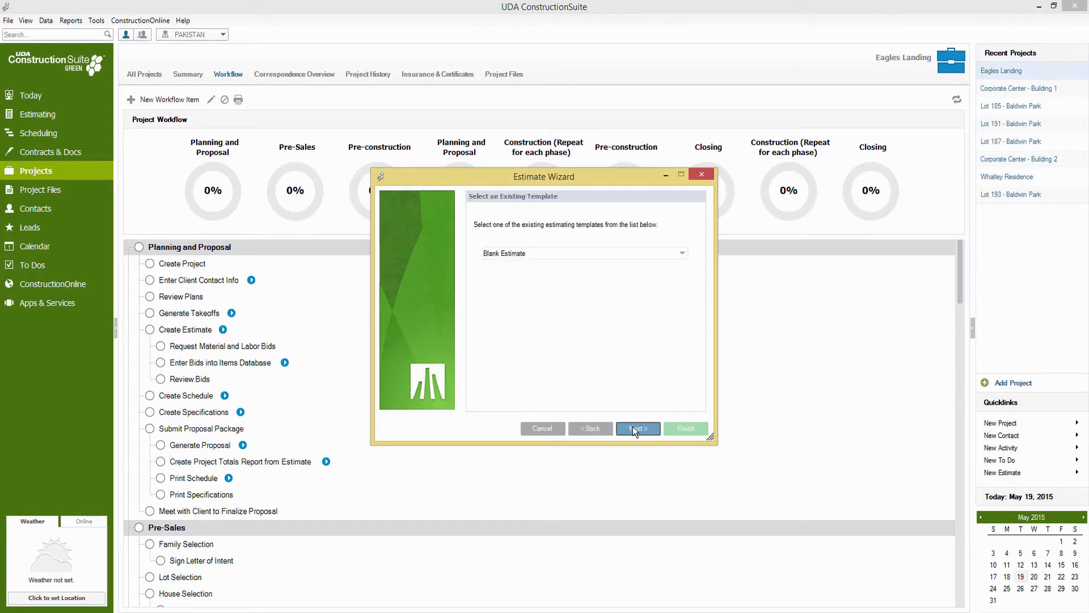
left_click(662, 257)
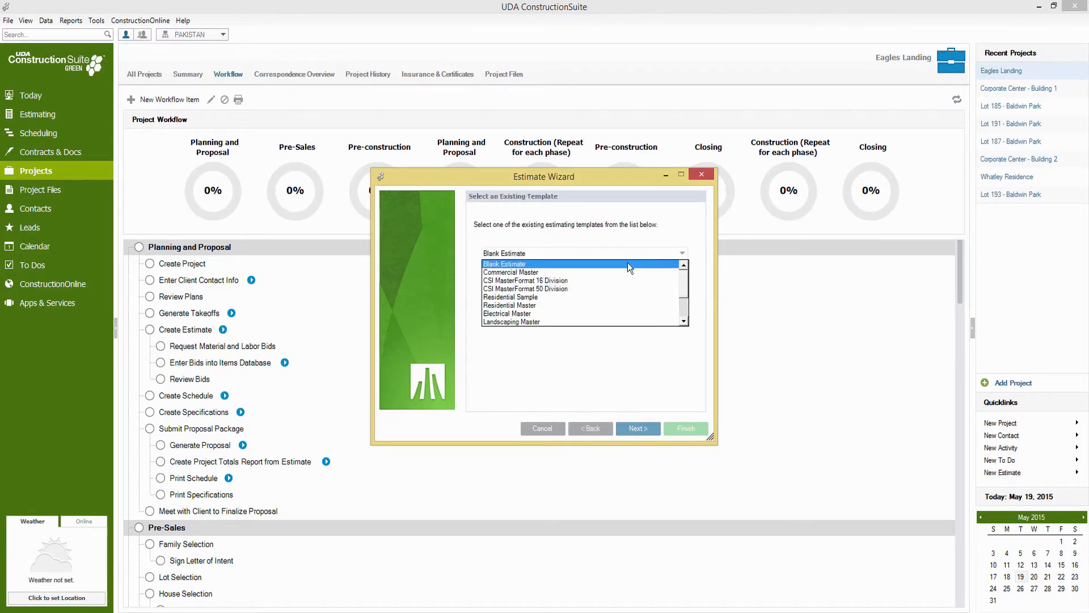
left_click(539, 297)
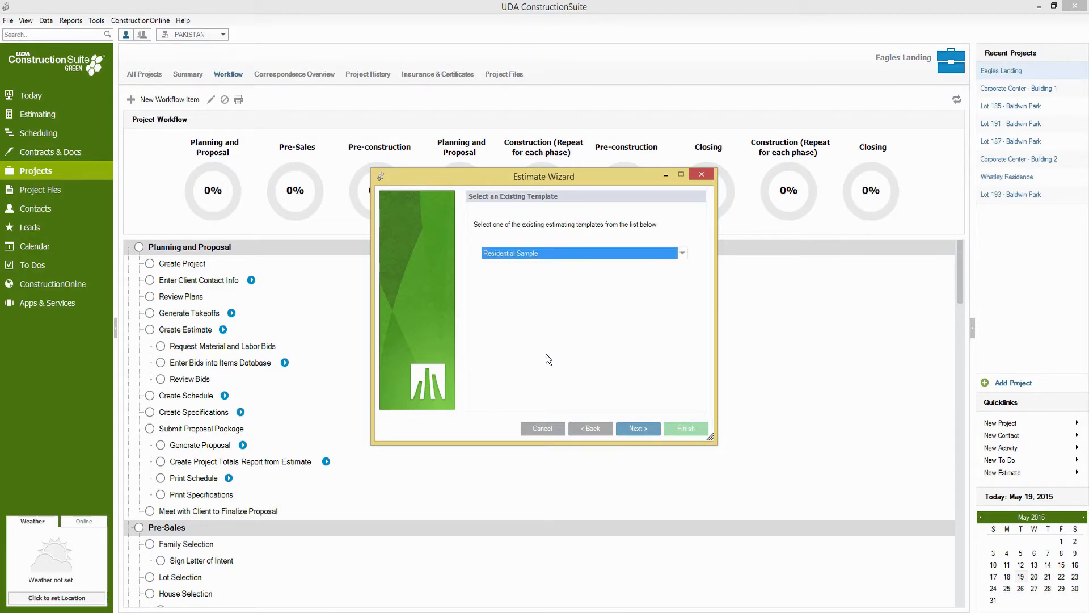
left_click(634, 429)
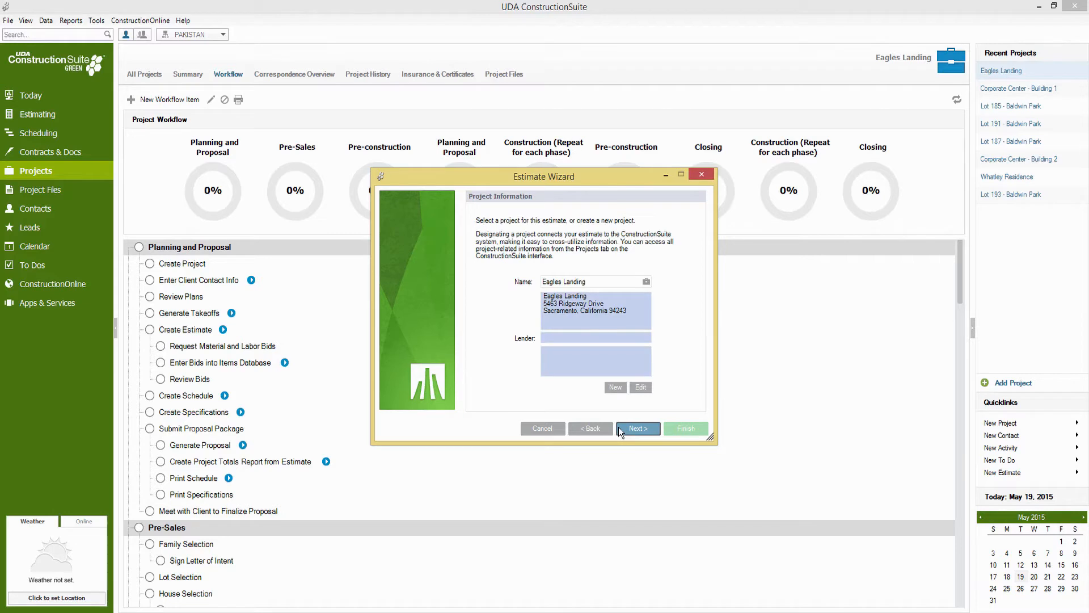
Step: Keep Eagles Landing as the estimate's project, leave the sales taxes at 0.00%, and finish creating the estimate
left_click(631, 431)
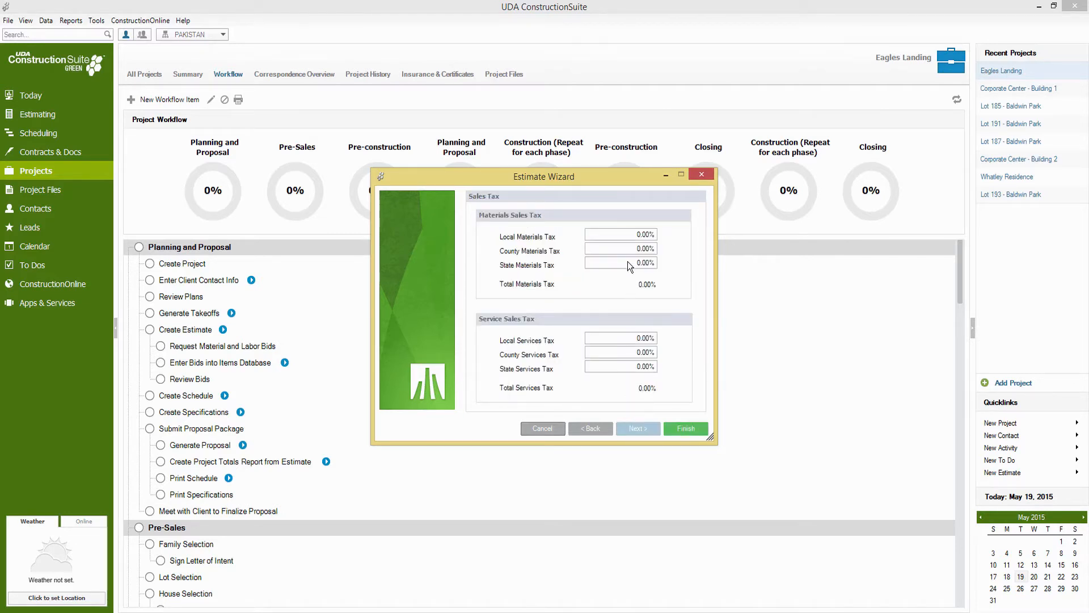
left_click(640, 234)
key("BackSpace")
left_click(679, 430)
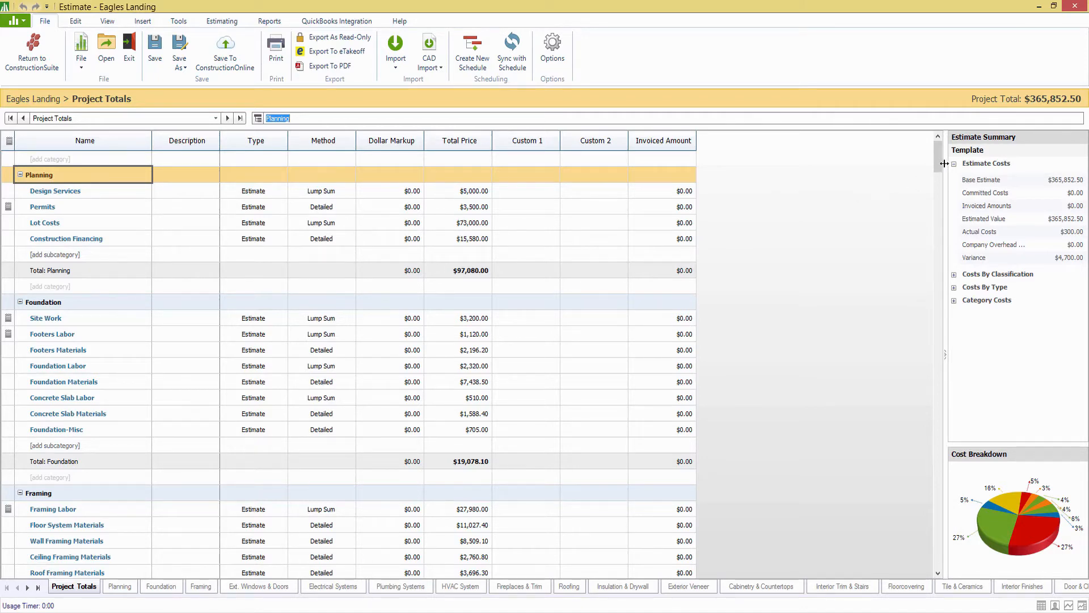
Step: Review the category totals down to the project total, and examine the floor system items on the Framing sheet
left_click_drag(938, 162, 921, 573)
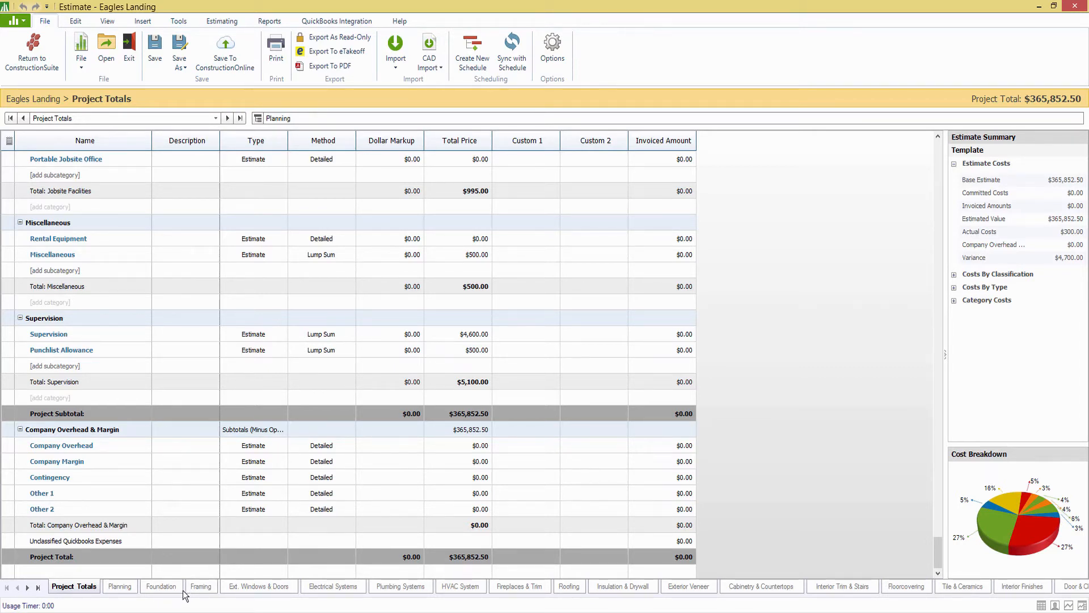
left_click(199, 586)
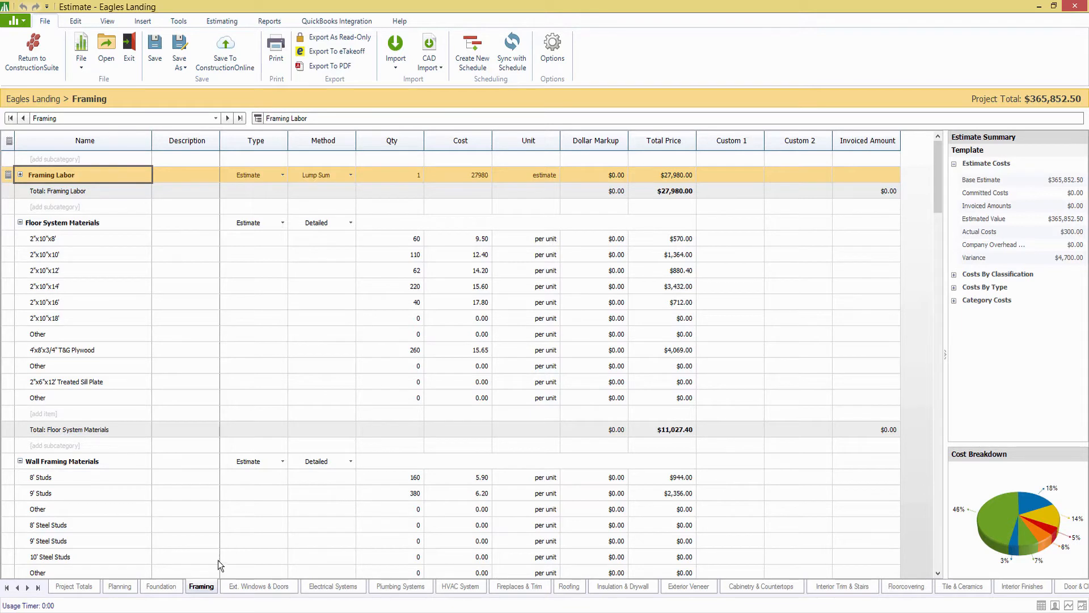
left_click(89, 274)
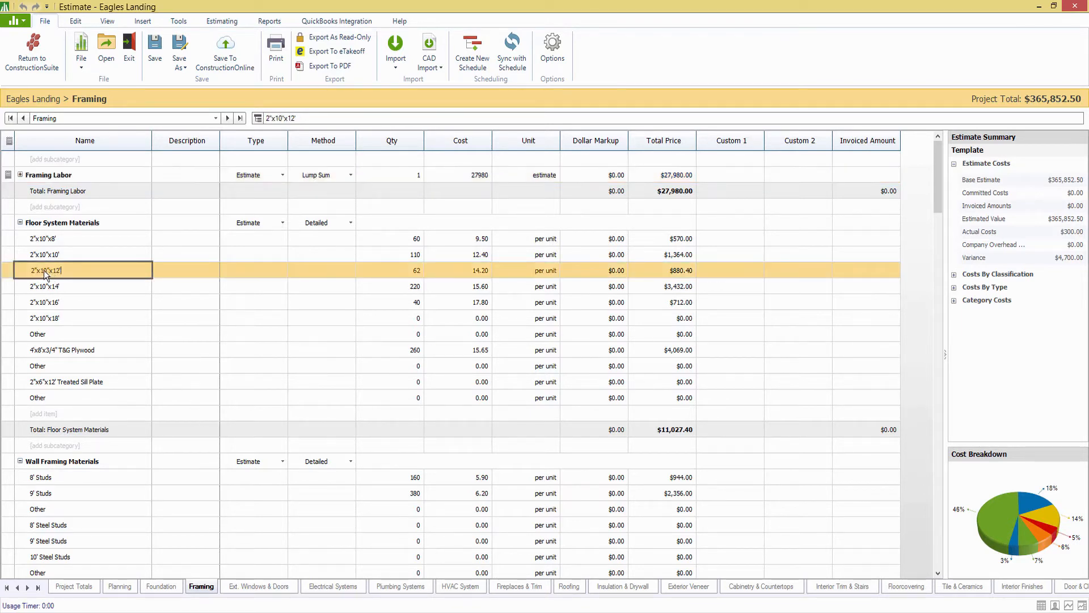
left_click(83, 318)
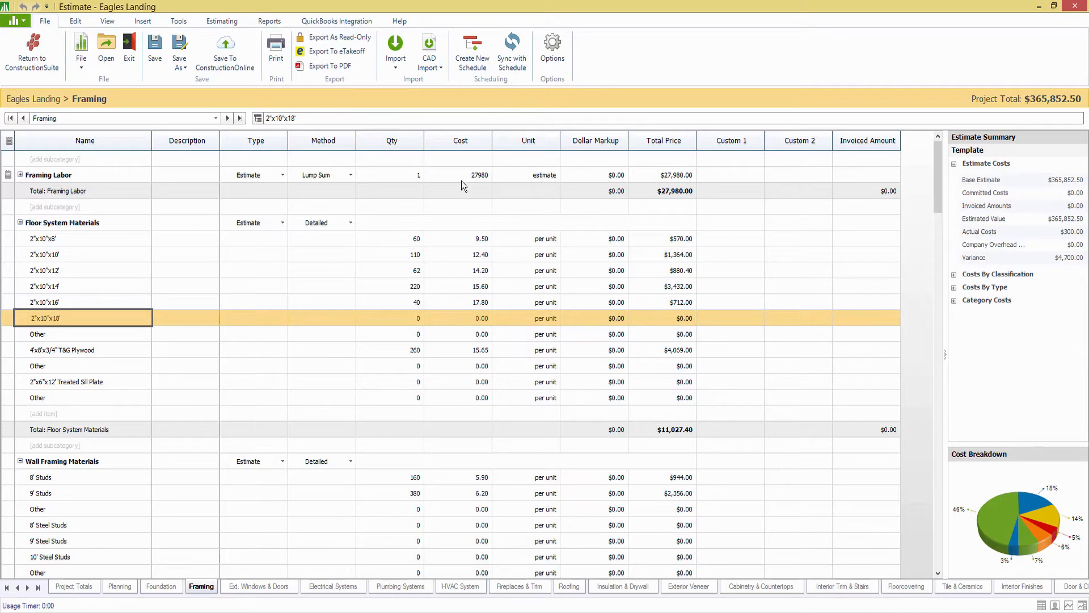
Step: Add a new subcategory with the default name to the Miscellaneous category on the Project Totals sheet
left_click(90, 590)
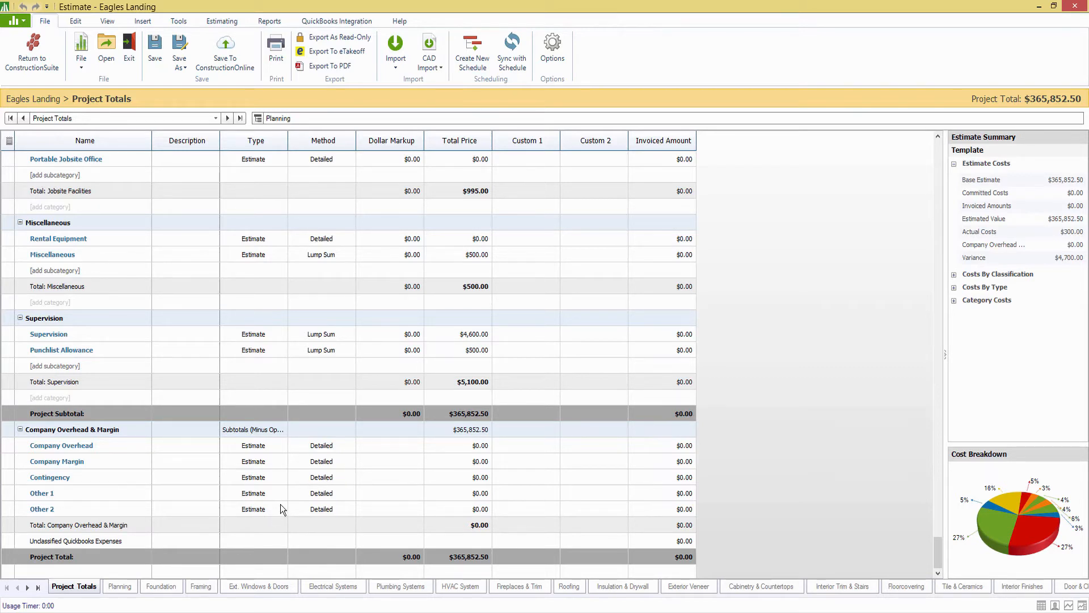
right_click(66, 316)
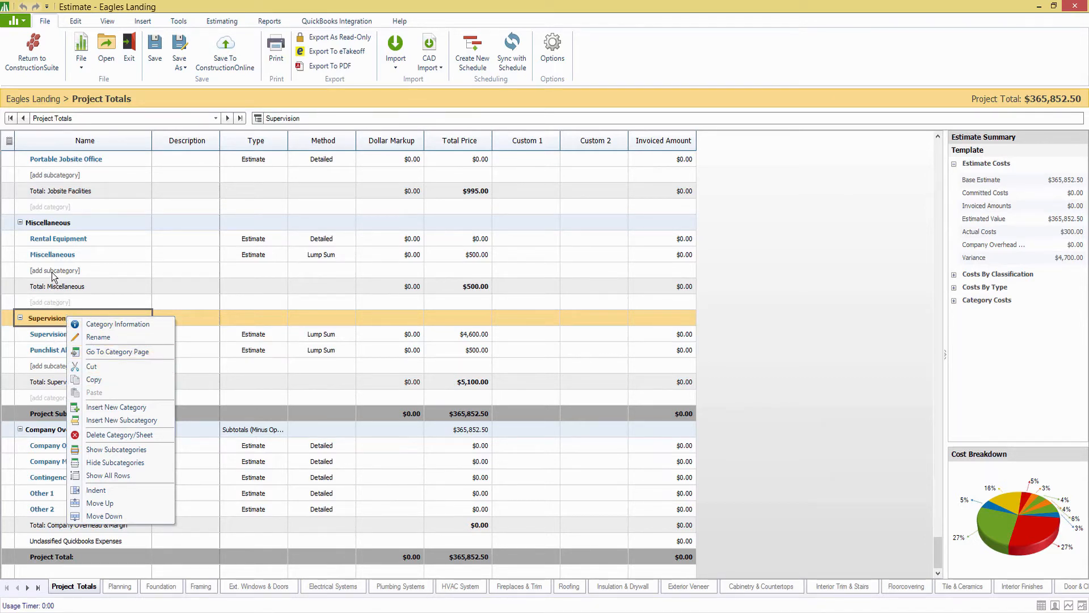
key("Escape")
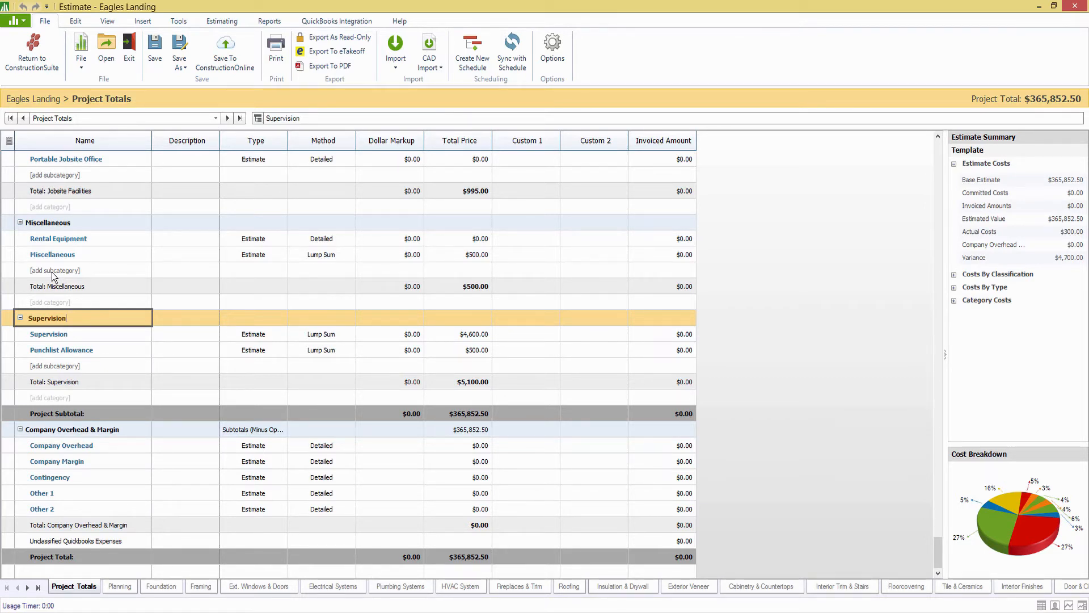
left_click(52, 272)
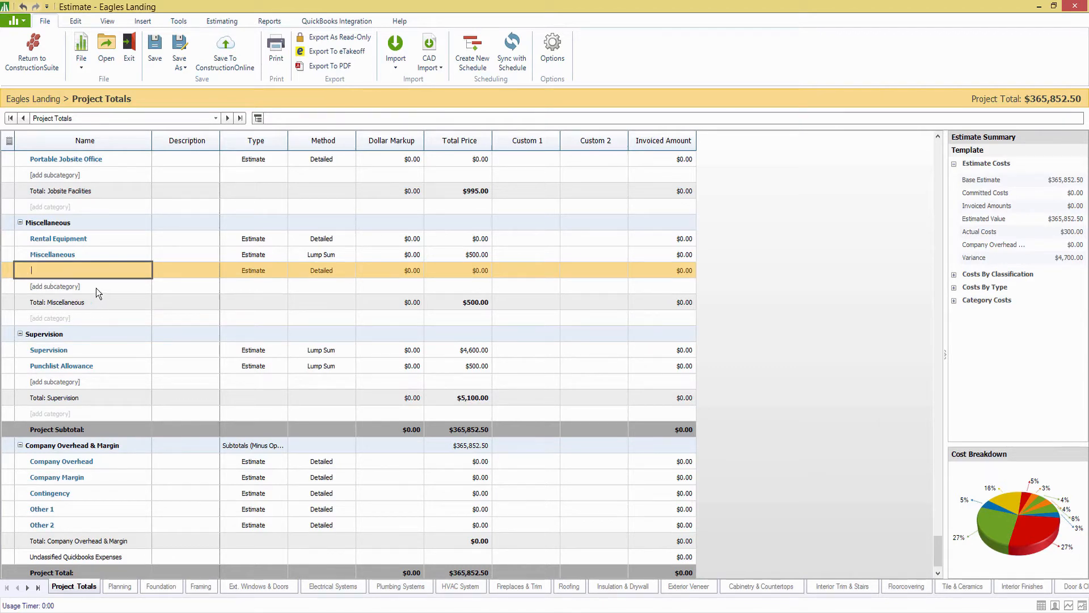
left_click(104, 242)
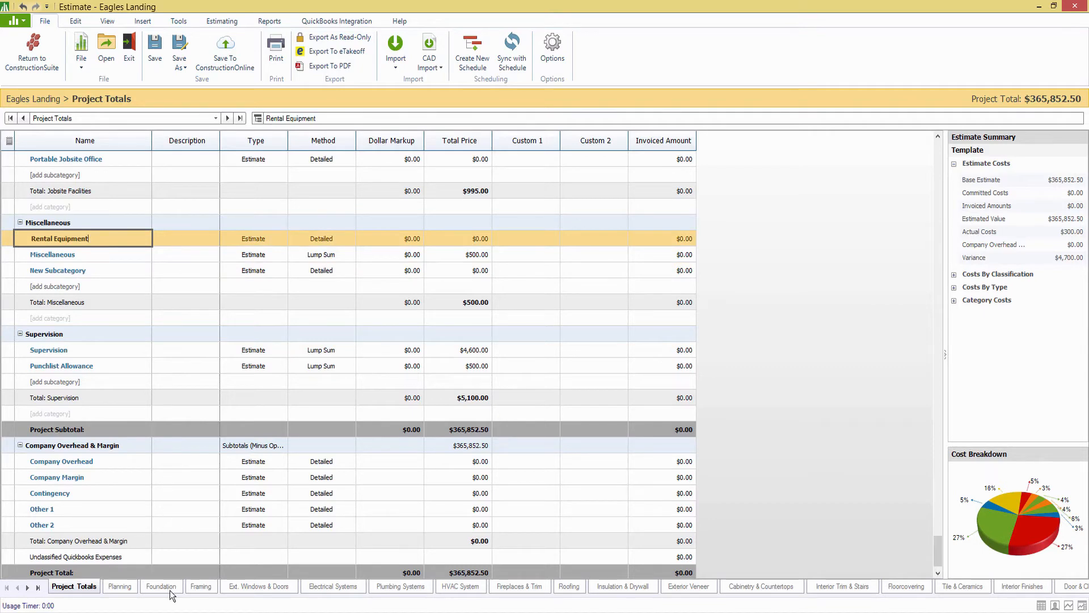
Step: Add a blank item at the end of Floor System Materials on the Framing sheet
left_click(199, 590)
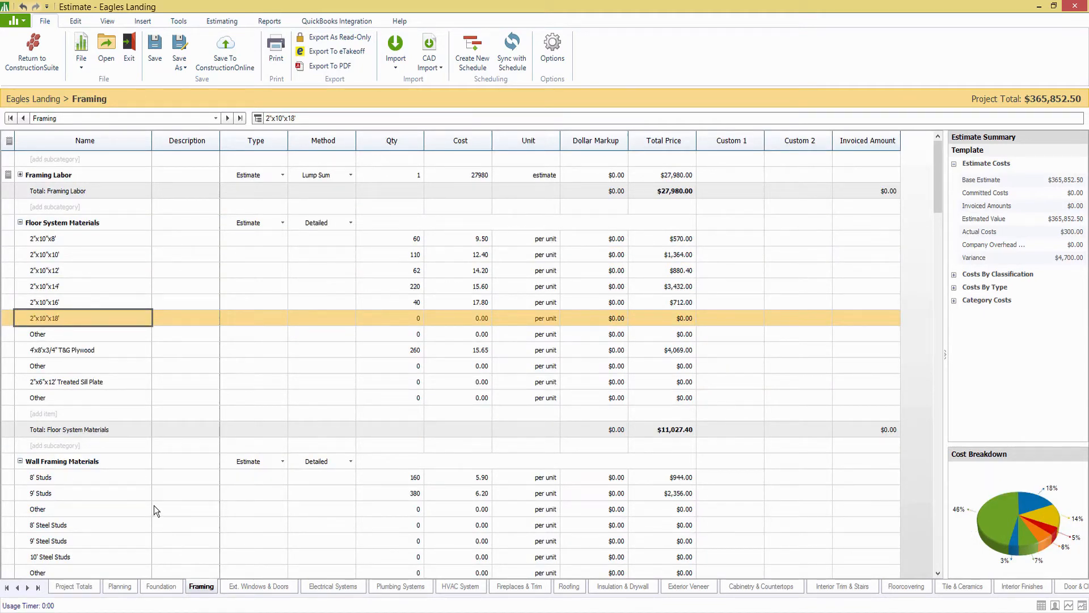
left_click(38, 415)
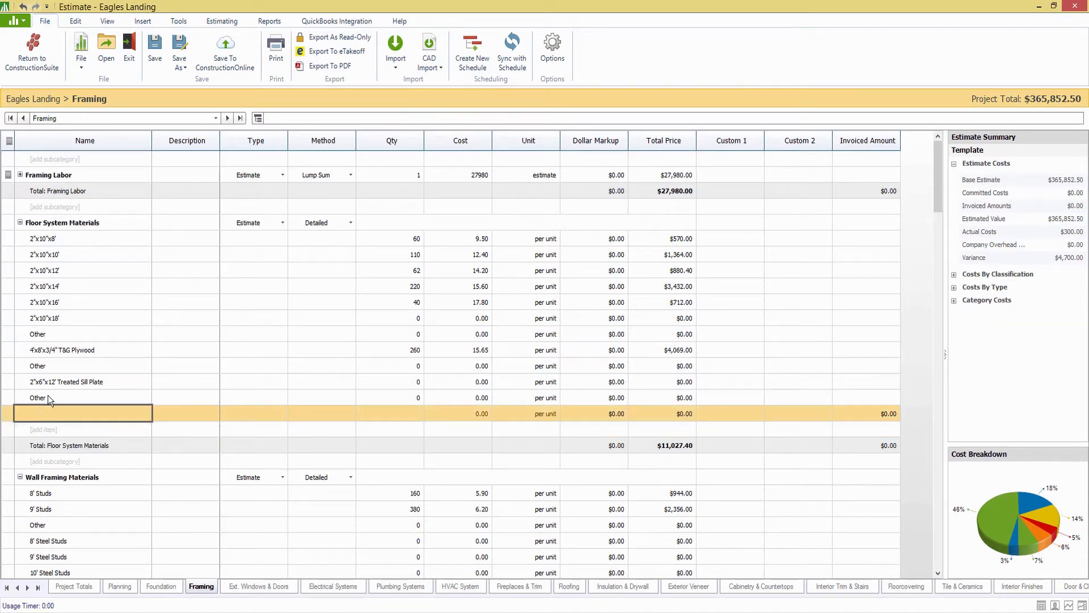
Step: Open the items database from the estimate and load the RSMeans Commercial Cost Data (MasterFormat 16 Division) costbook
left_click(223, 22)
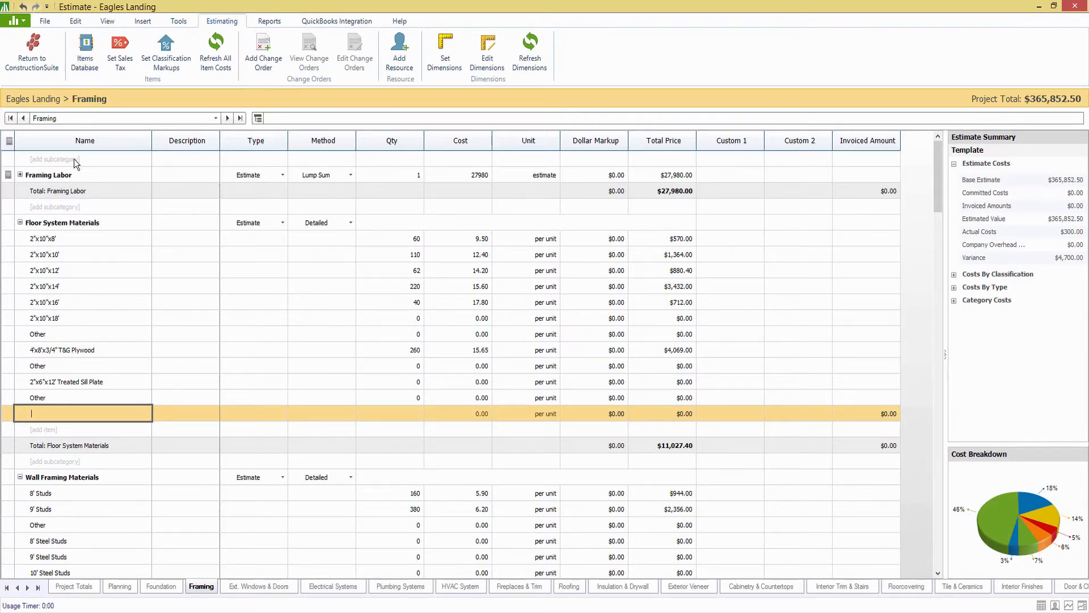
left_click(80, 67)
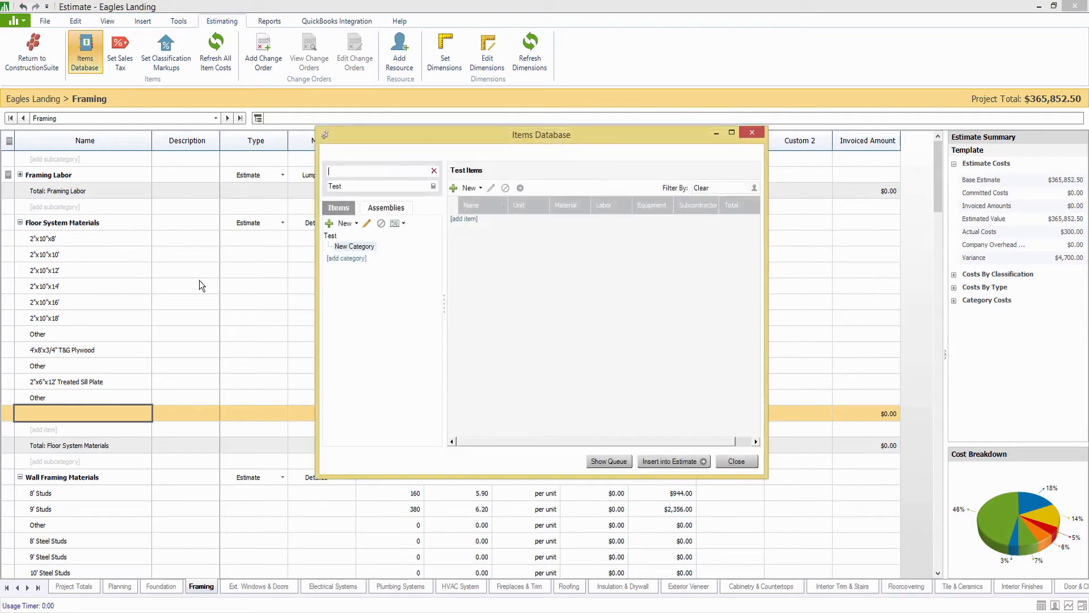
left_click(432, 187)
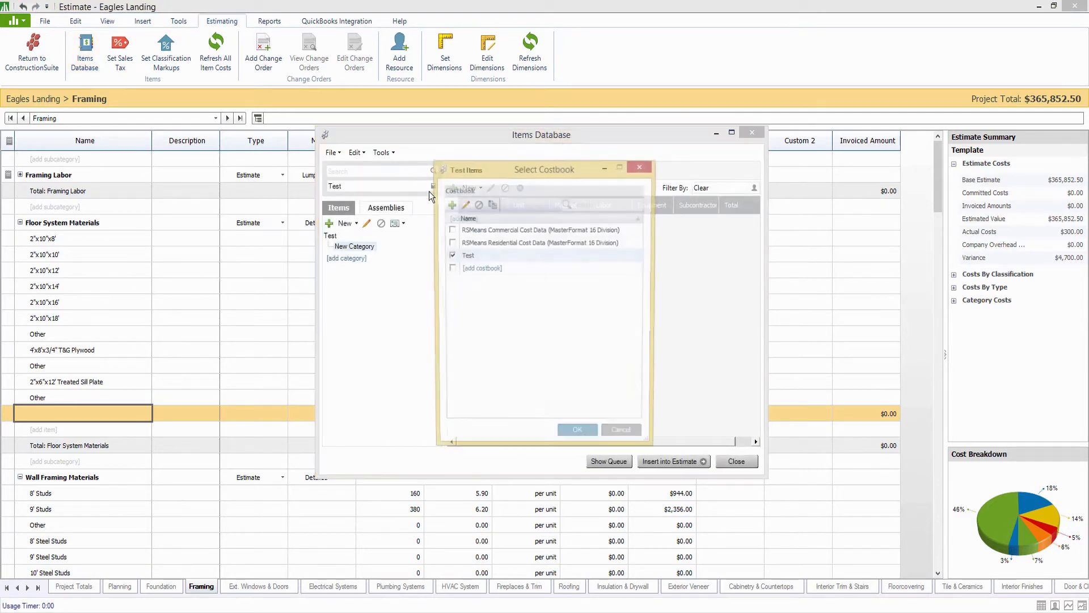
left_click(450, 230)
left_click(578, 438)
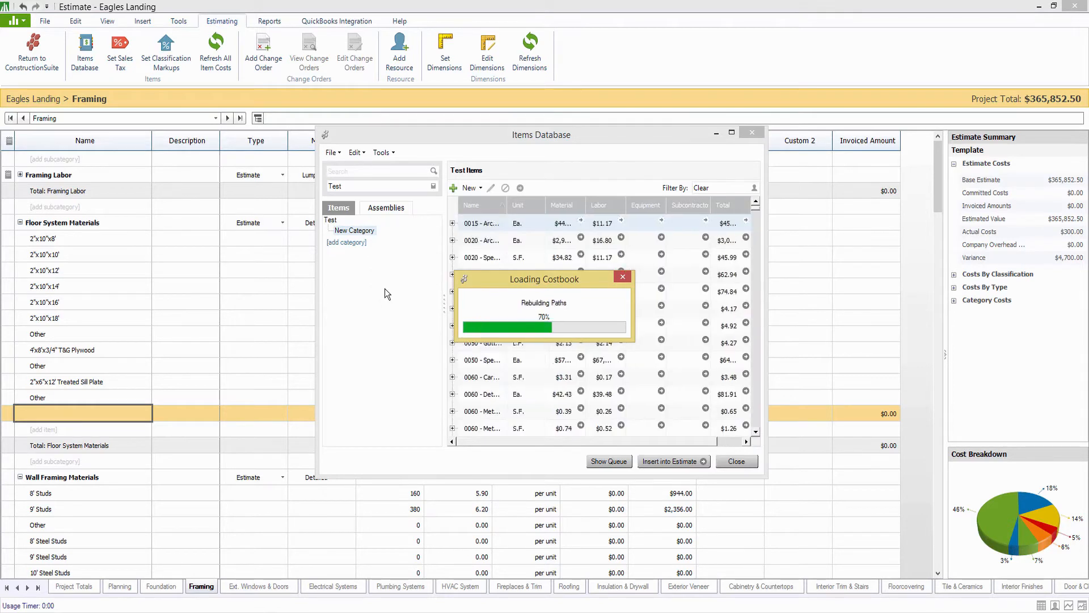
Step: Insert 100 SF Flr. of the 1" x 10 board subfloor, laid regular, S4S into the estimate using its material quote
left_click(452, 258)
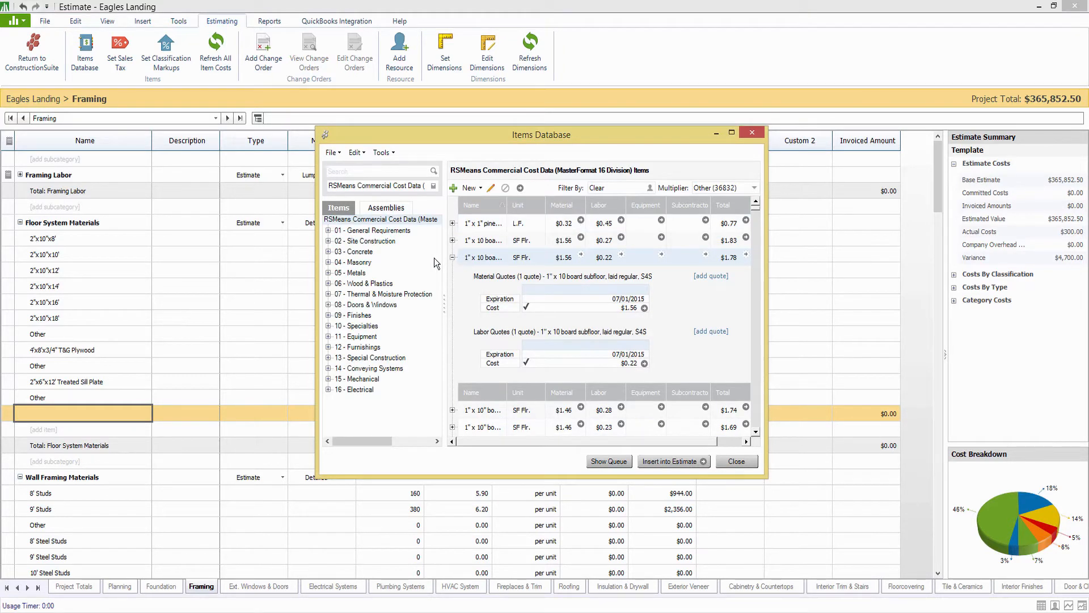
left_click(644, 308)
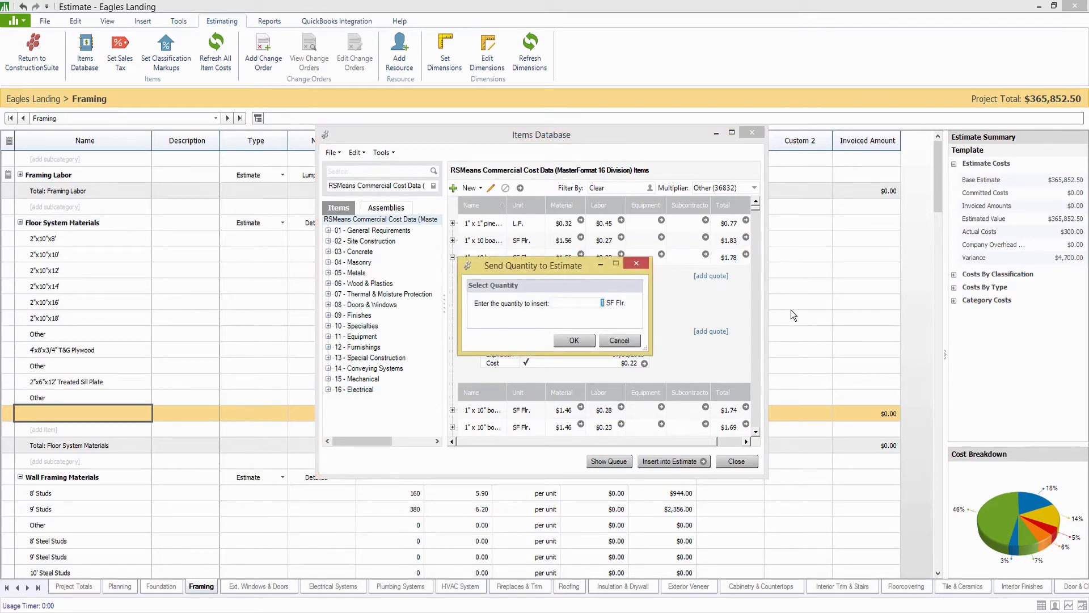
type("100")
left_click(575, 340)
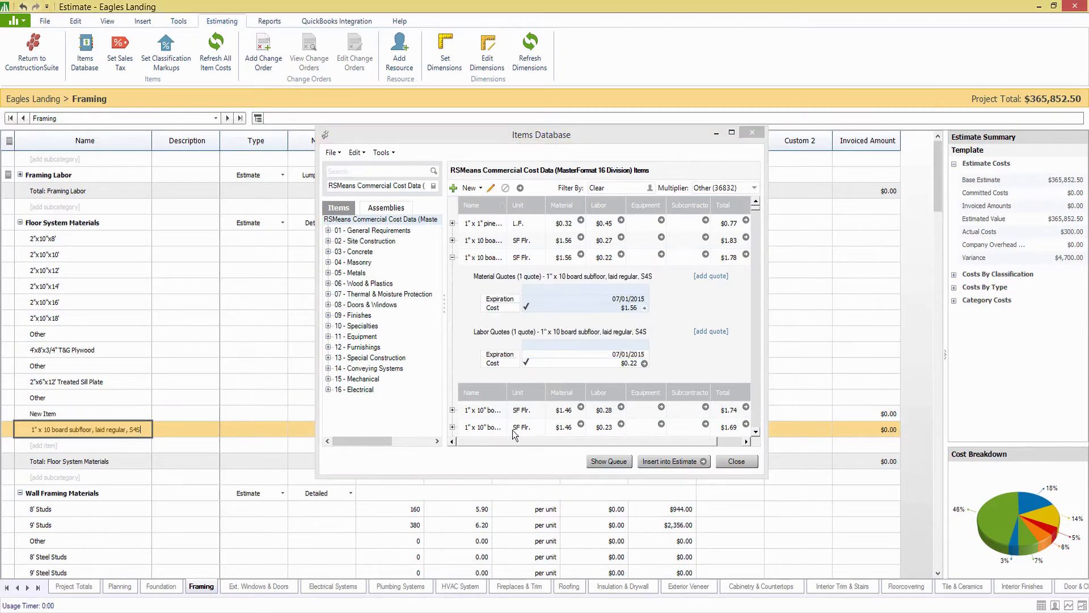
left_click(736, 462)
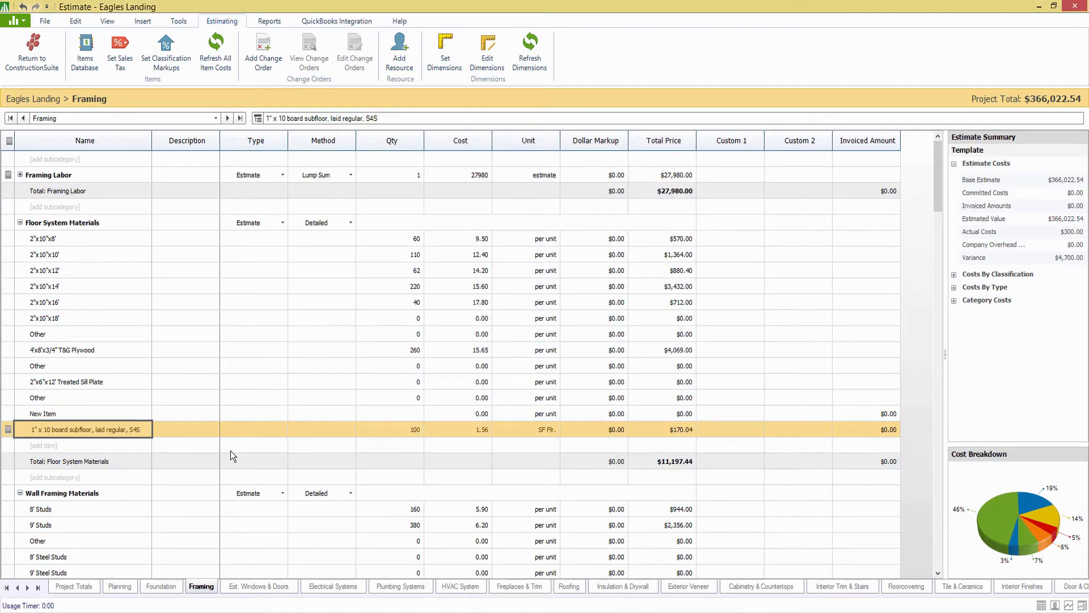
Step: Check the inserted subfloor item's general notes and view its linked entry in the items database
left_click(8, 430)
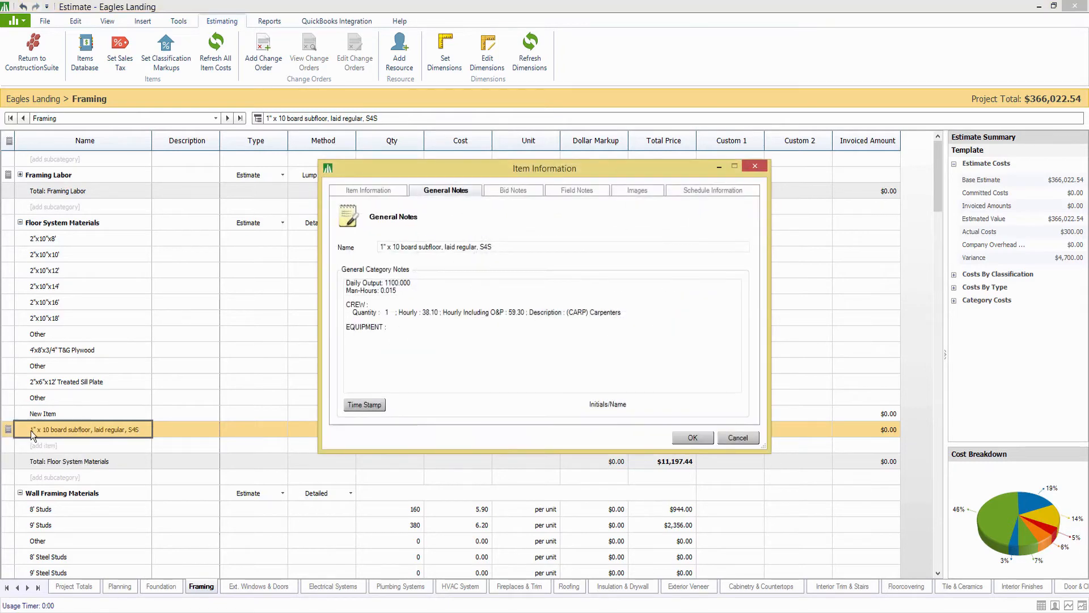
left_click(737, 436)
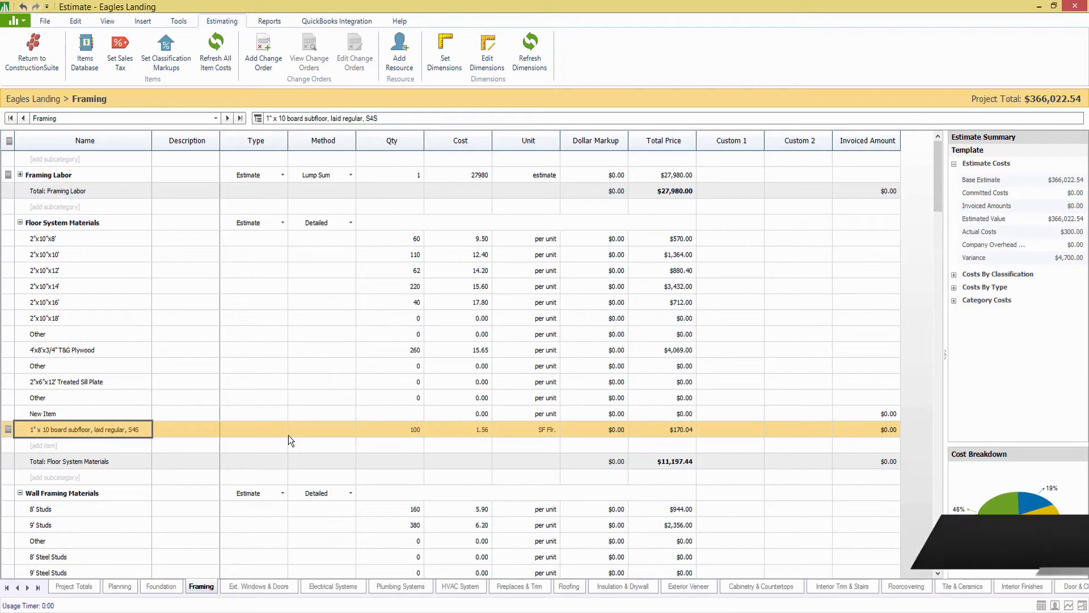
left_click(115, 396)
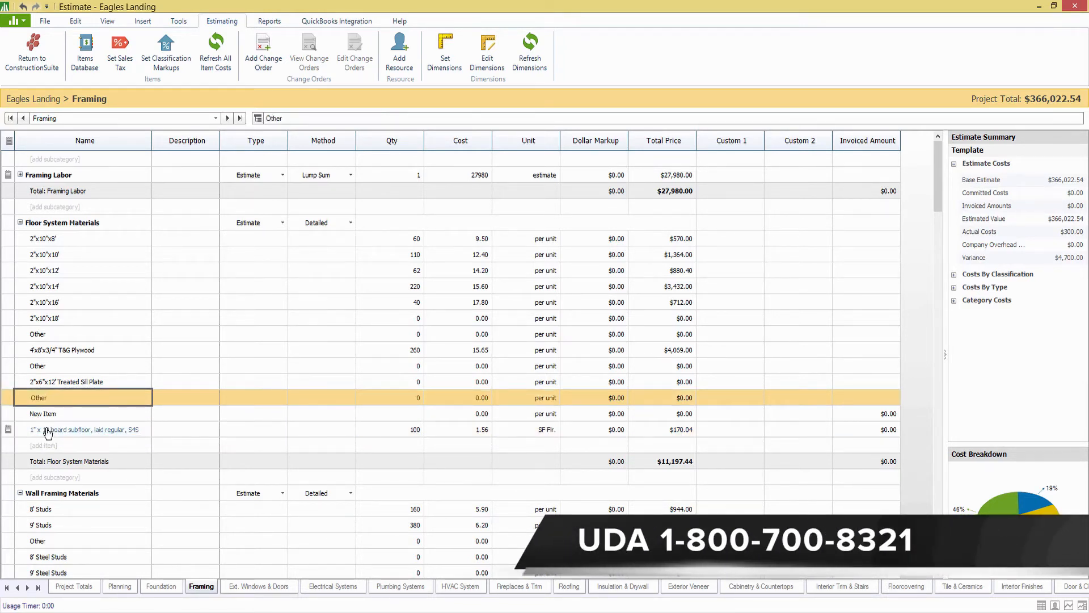
left_click(111, 431)
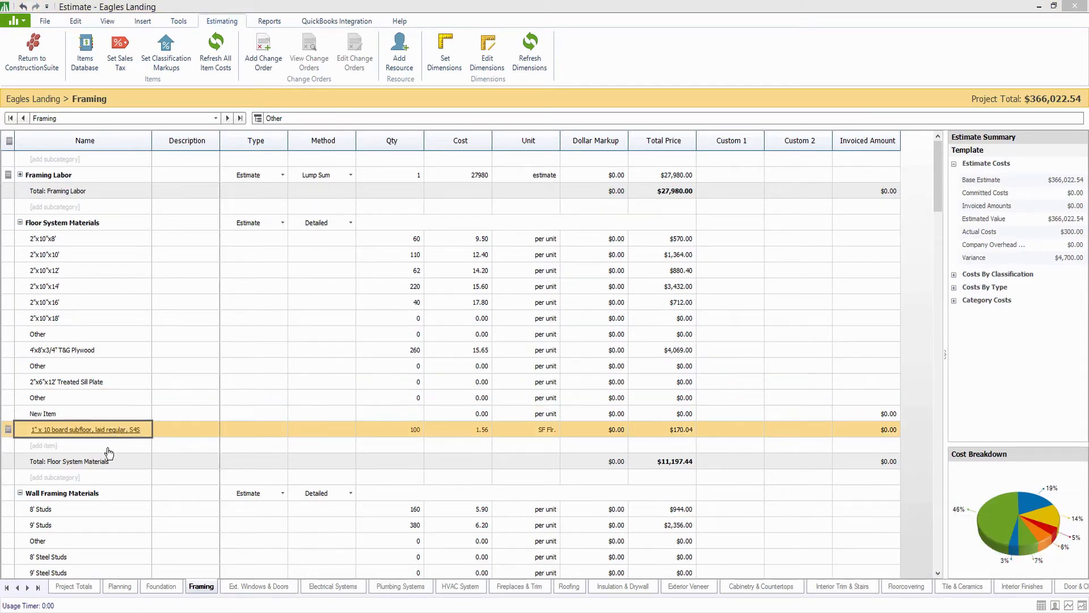
left_click(123, 432)
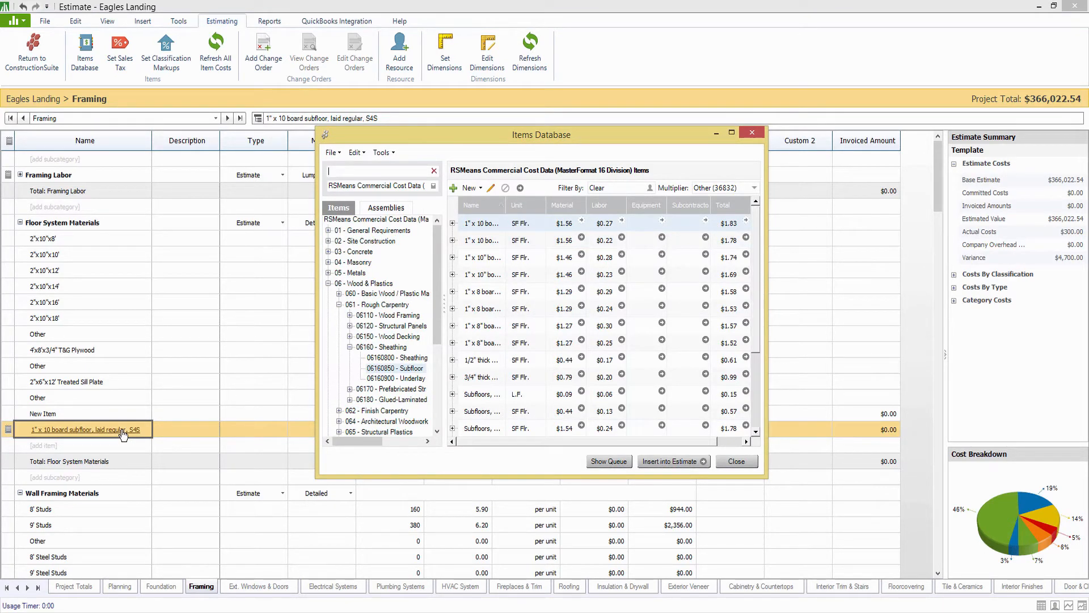
left_click(752, 133)
Step: Review the general, bid and field notes of the 1" x 10 board subfloor item, leaving the item information unchanged
left_click(9, 430)
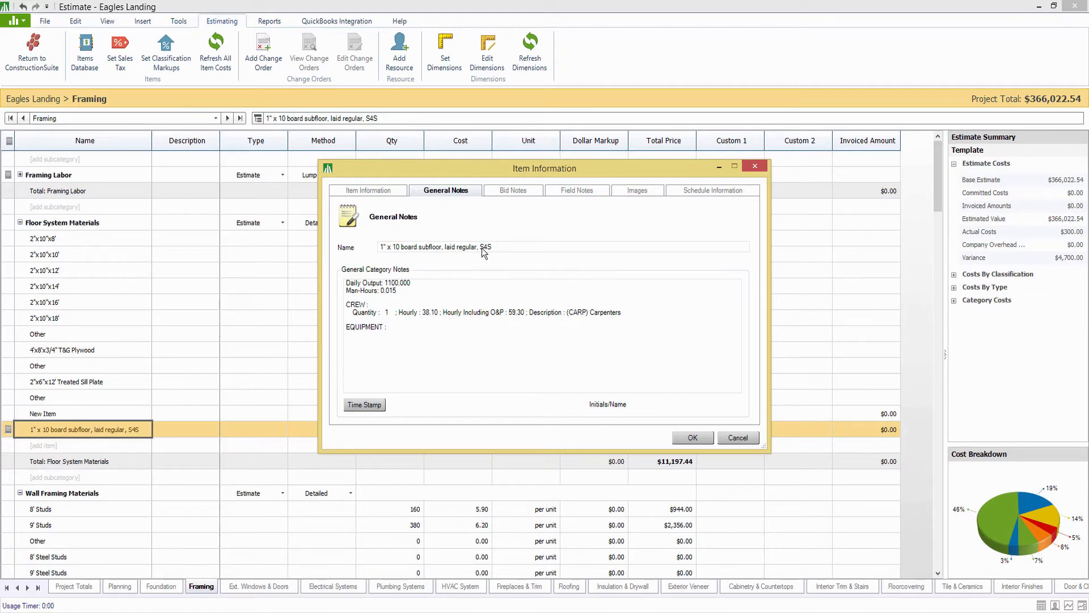
left_click(516, 190)
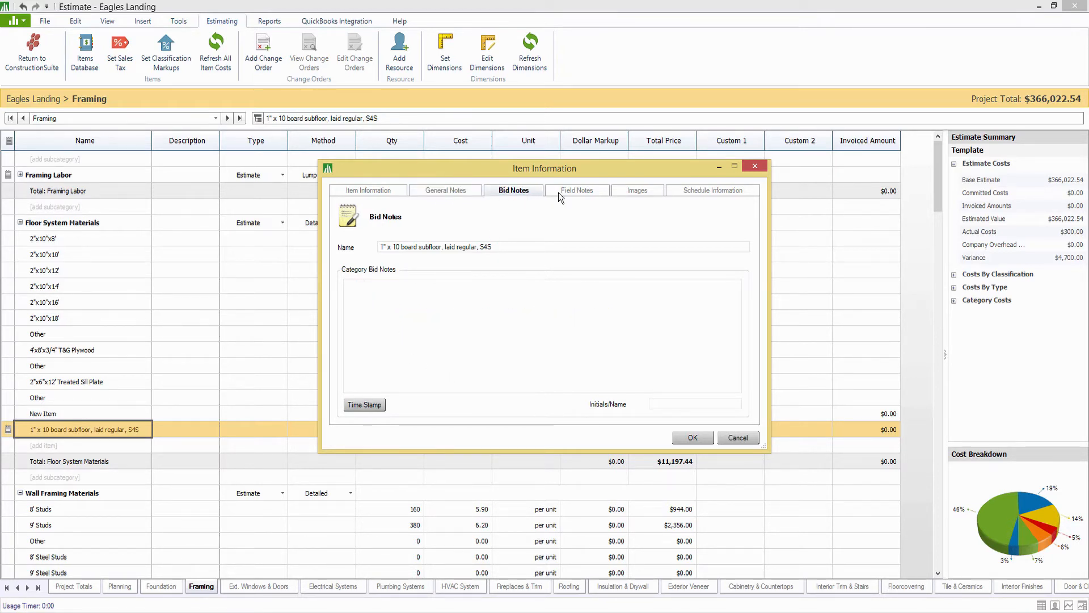
left_click(574, 190)
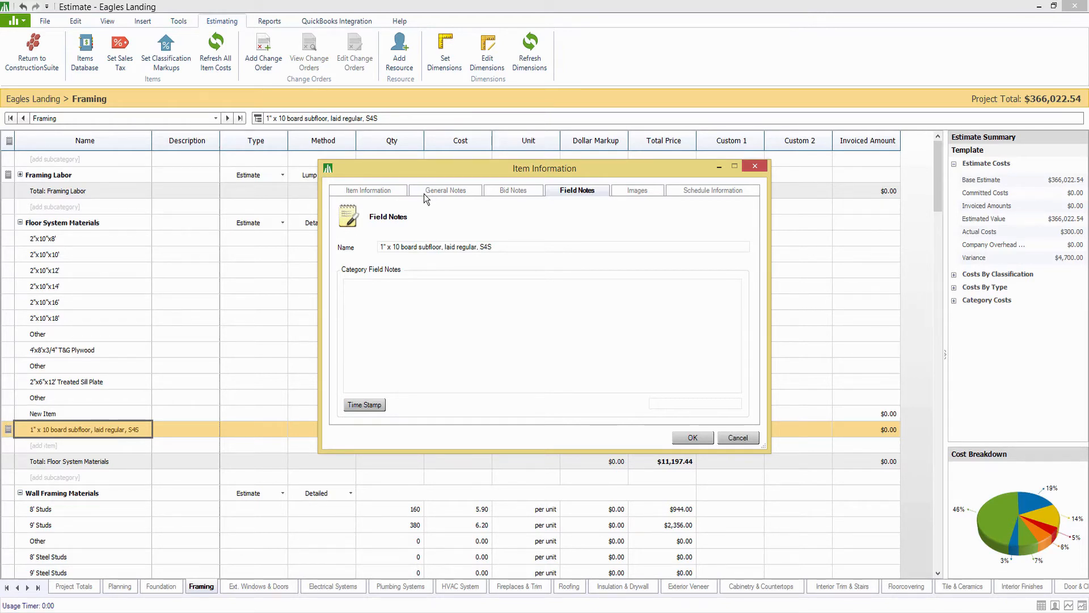
left_click(465, 190)
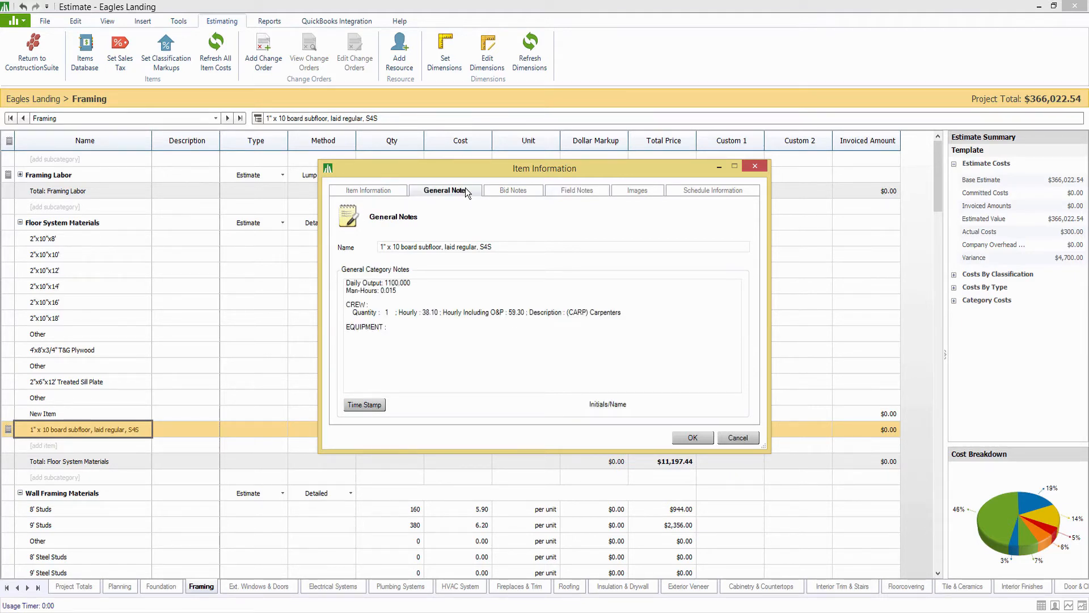
left_click(738, 438)
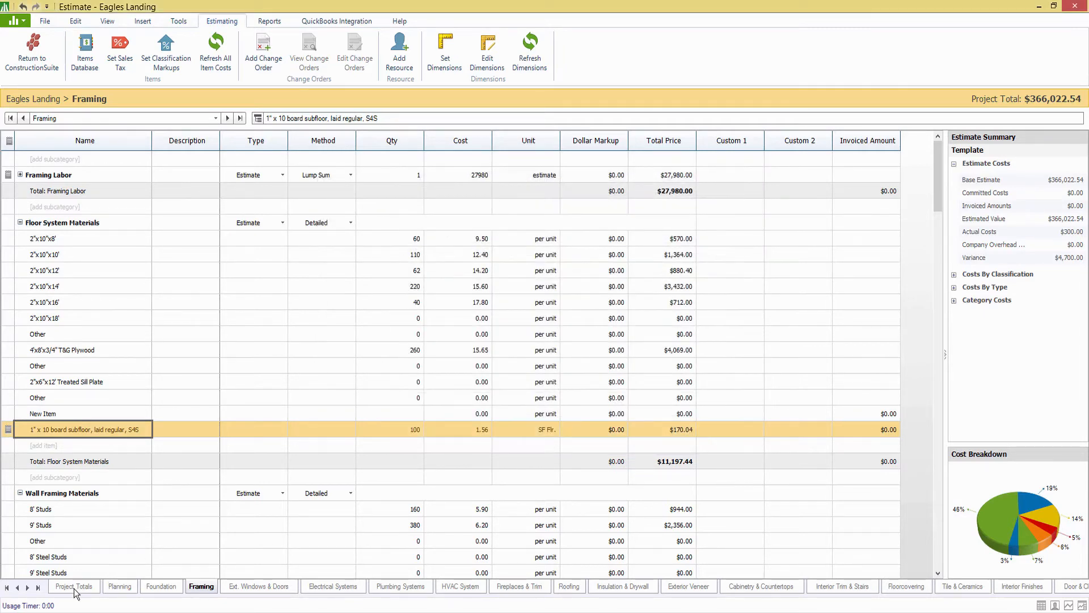
Step: Look over the Project Totals sheet, followed by the Supervision and Door & Closet Hardware sheets
left_click(74, 586)
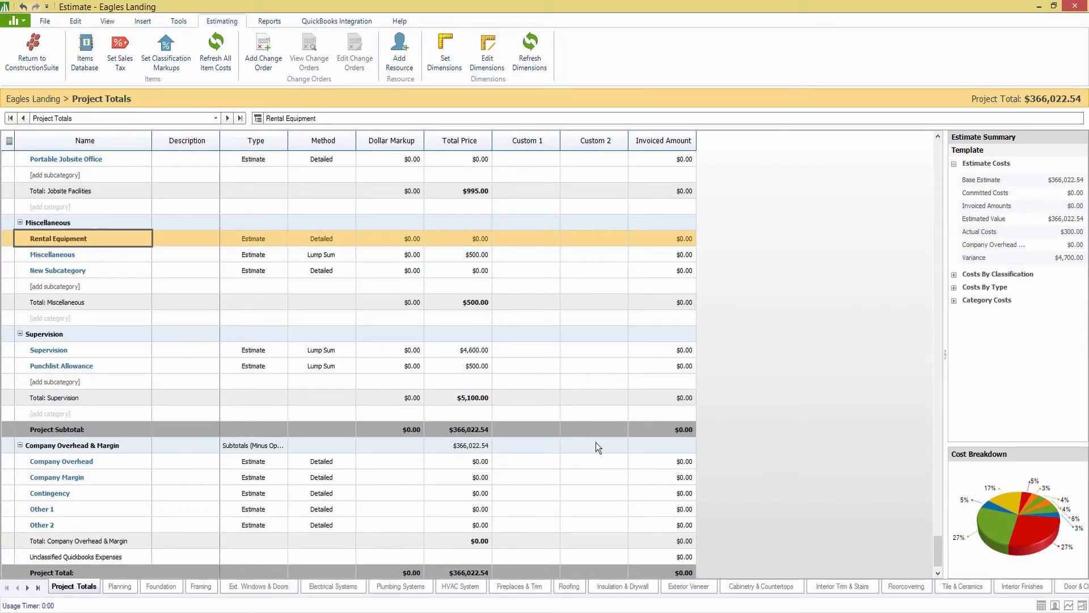
left_click_drag(936, 551, 968, 179)
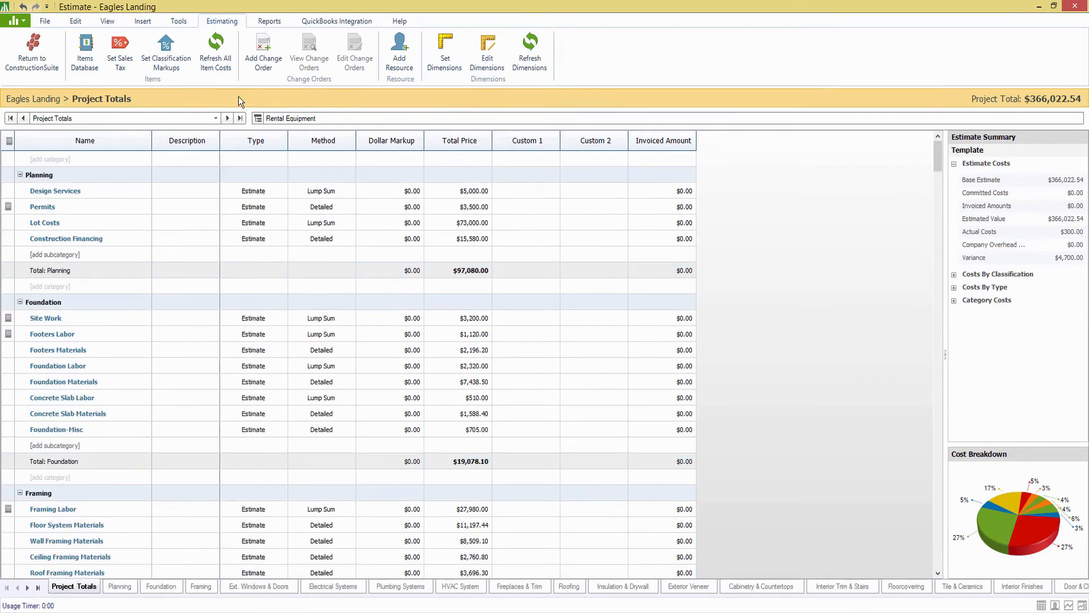
left_click(216, 118)
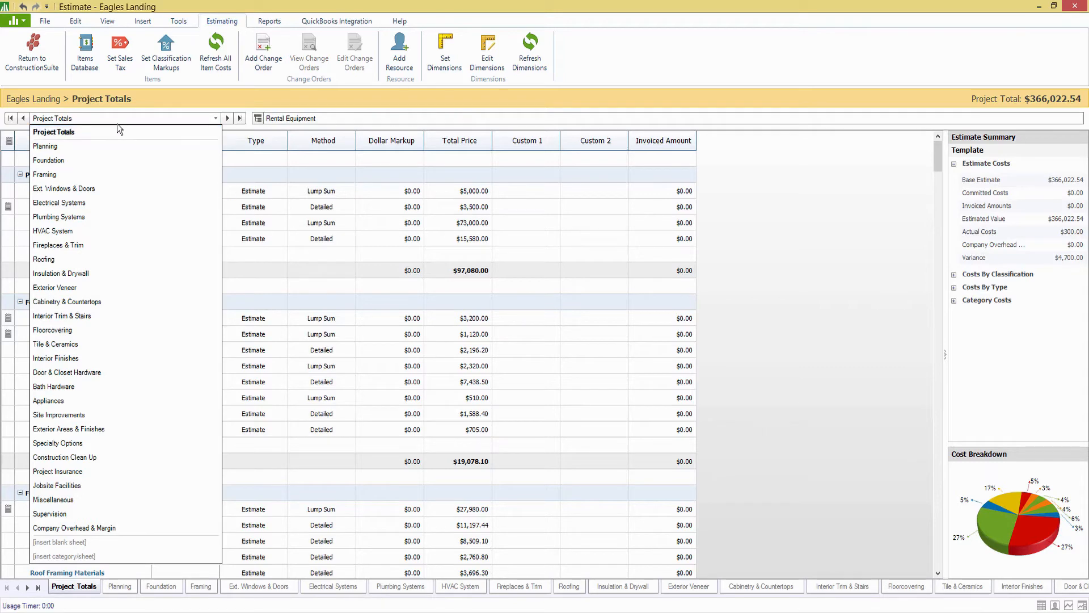
left_click(79, 513)
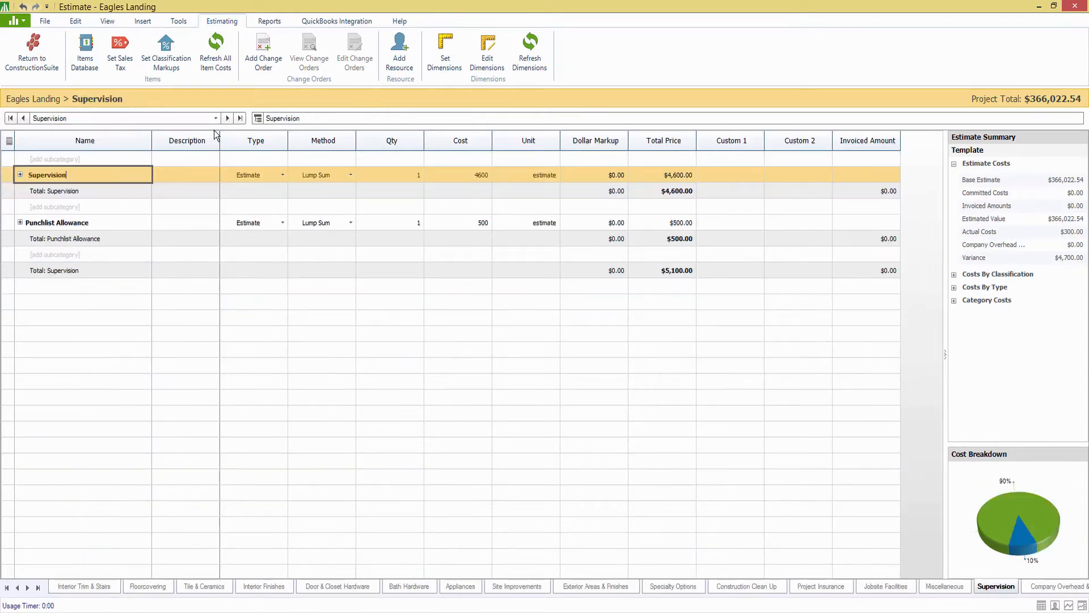
left_click(215, 118)
left_click(84, 372)
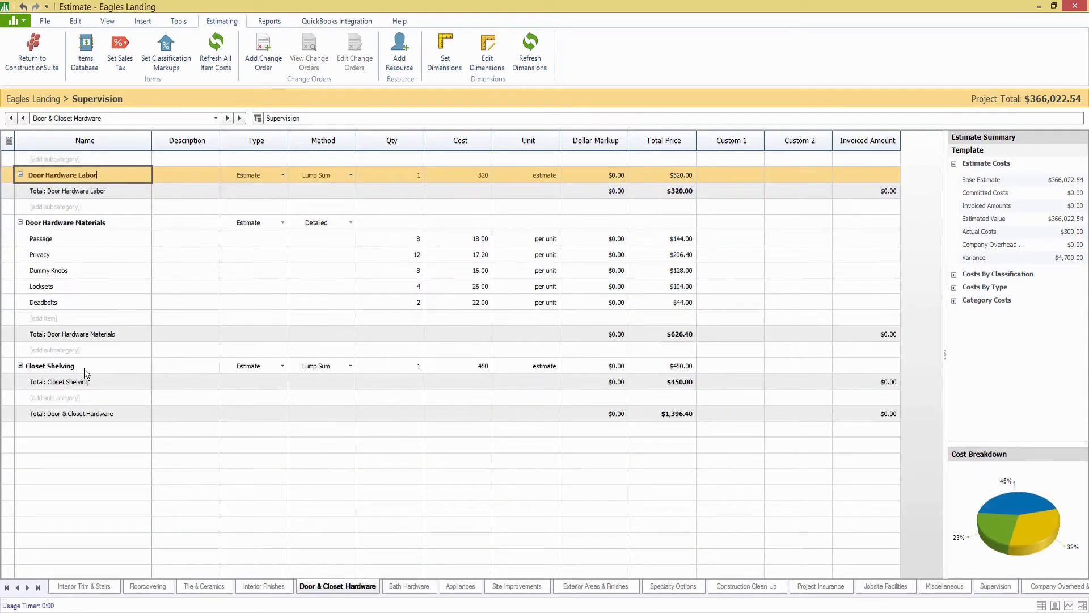
Step: Open the Fireplaces & Trim sheet and examine its prefabricated units, masonry fireplace labor and masonry materials
left_click(179, 117)
left_click(70, 247)
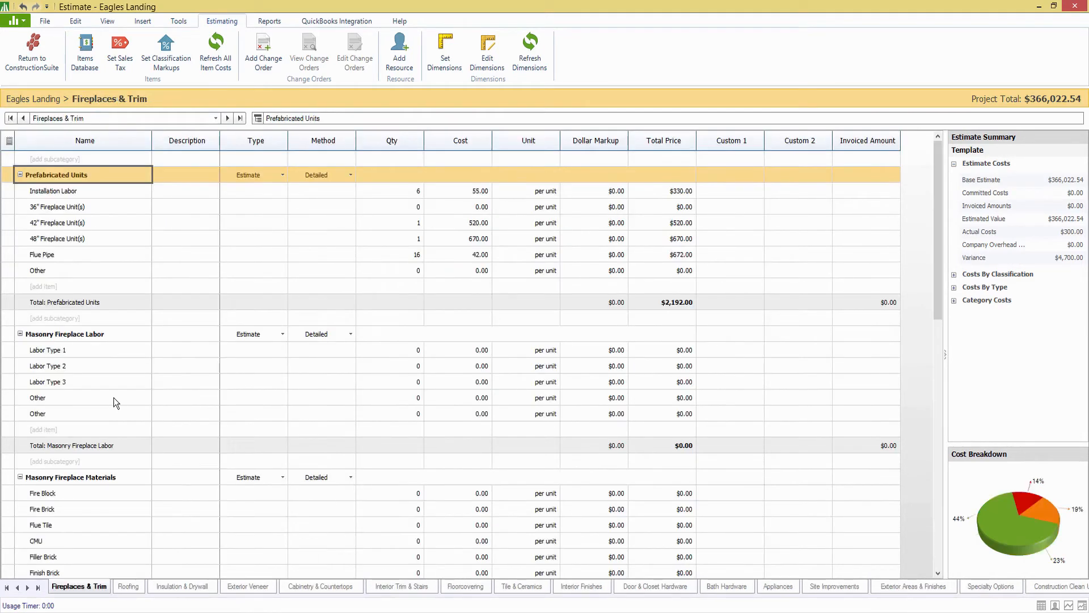
left_click(114, 397)
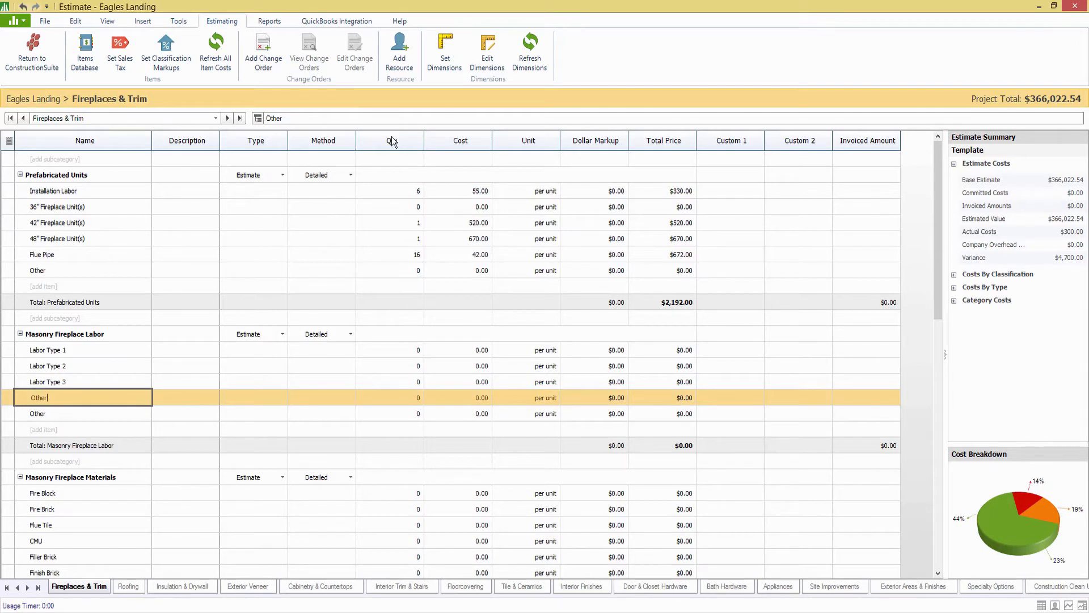
left_click(116, 191)
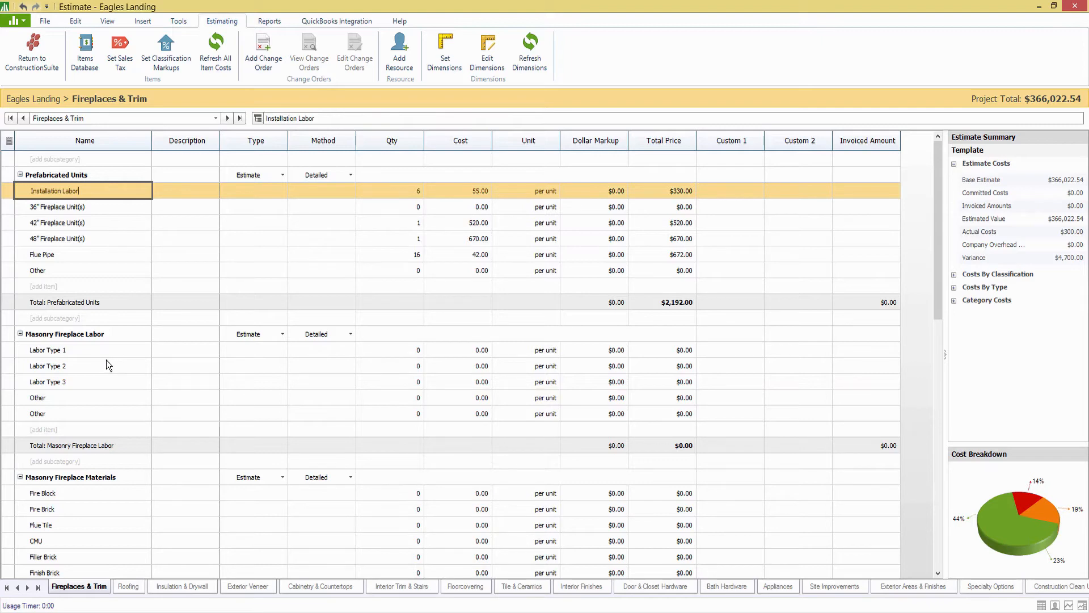
left_click(127, 350)
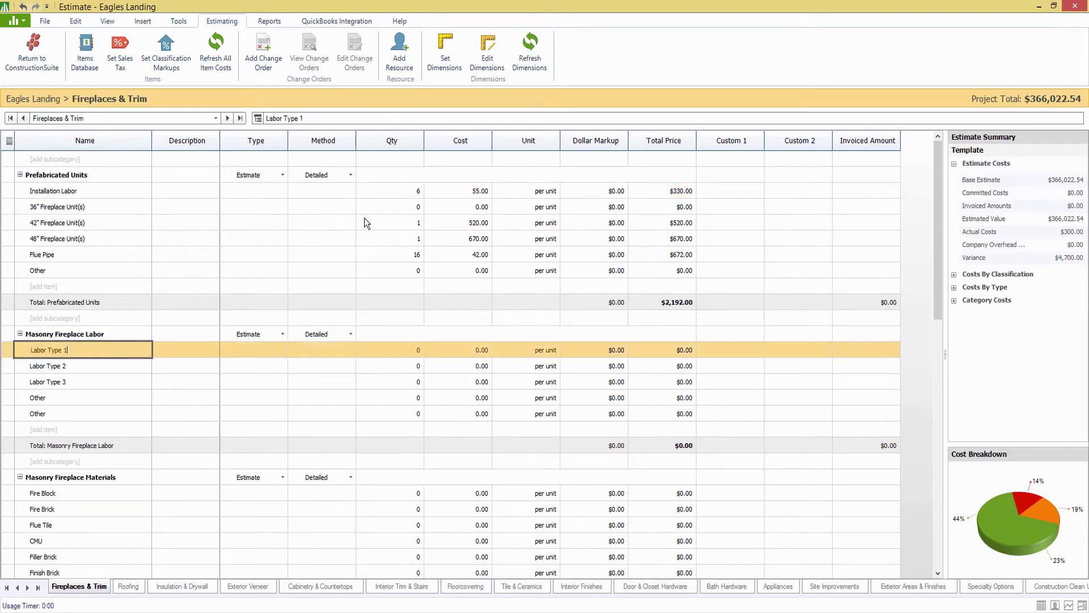
scroll(234, 520, "down", 6)
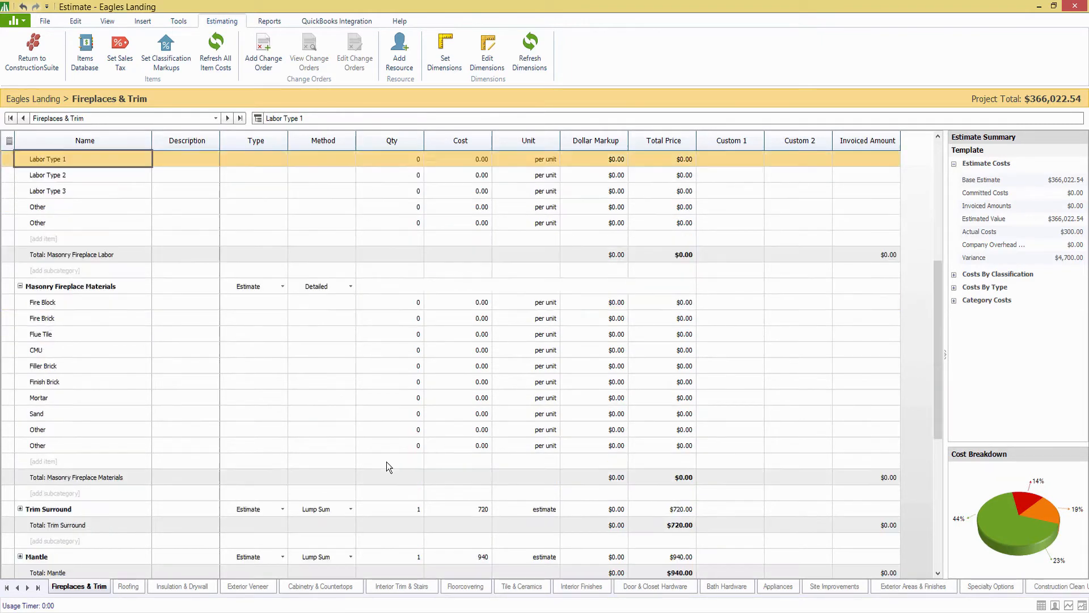
scroll(379, 462, "down", 2)
scroll(378, 462, "up", 8)
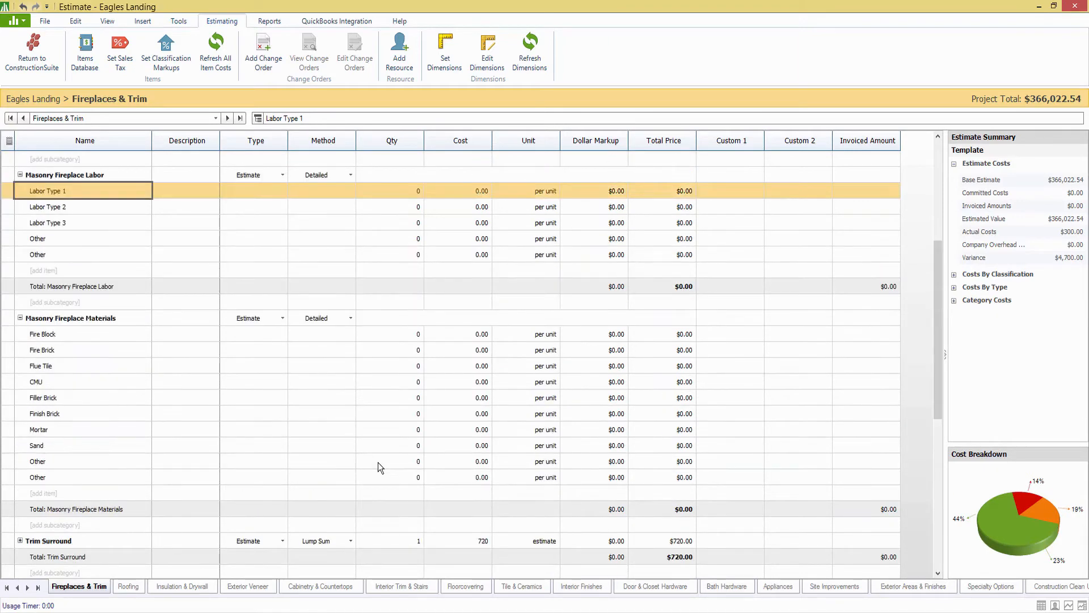
left_click(108, 195)
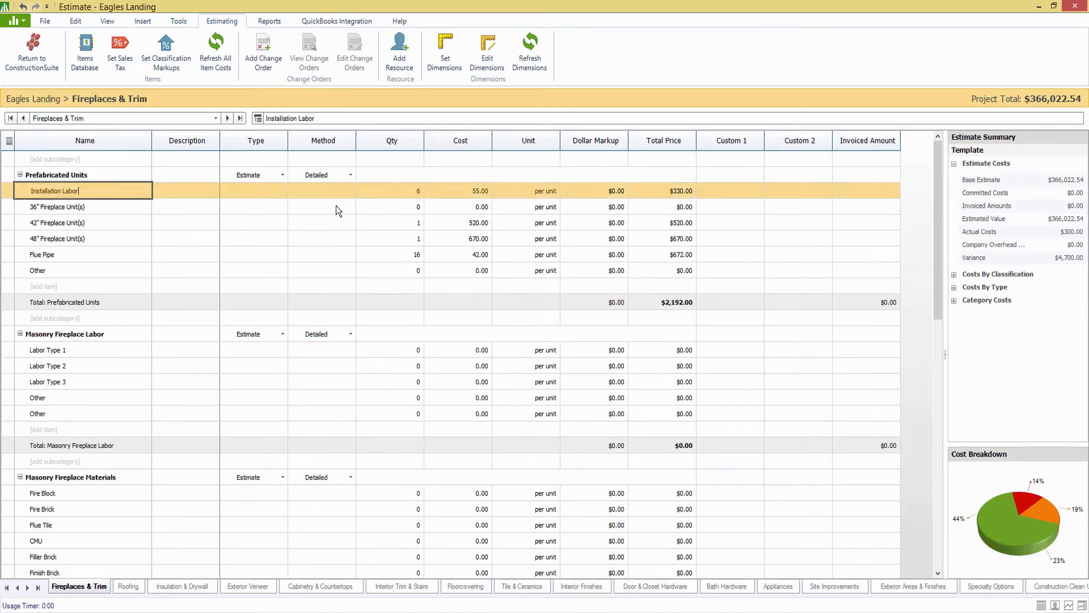
Step: Check the project's takeoff dimensions list, and show the Dimensions column in the estimate
left_click(486, 59)
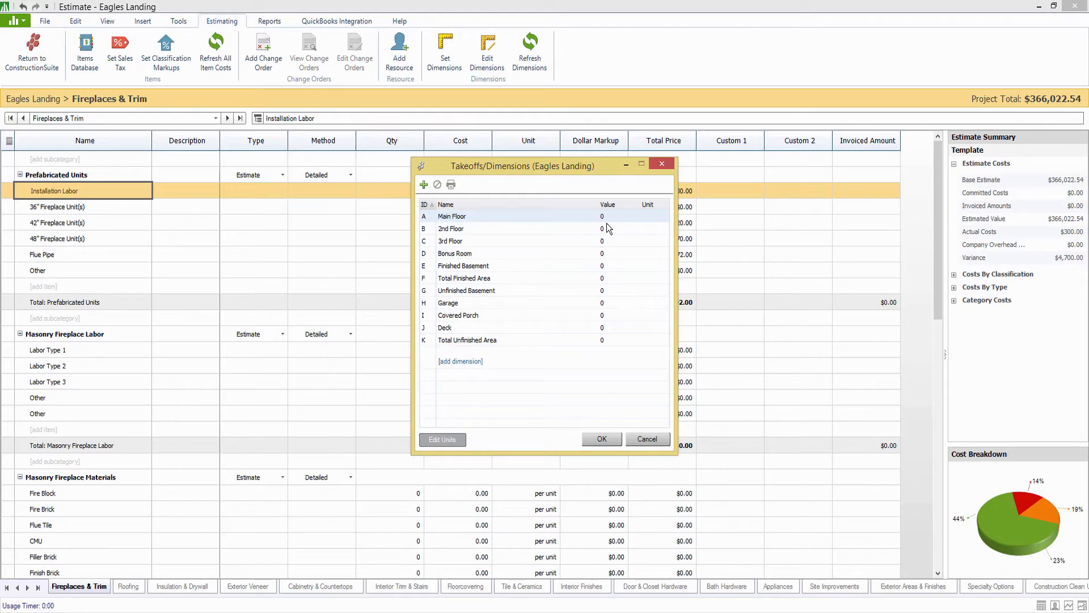
left_click(662, 163)
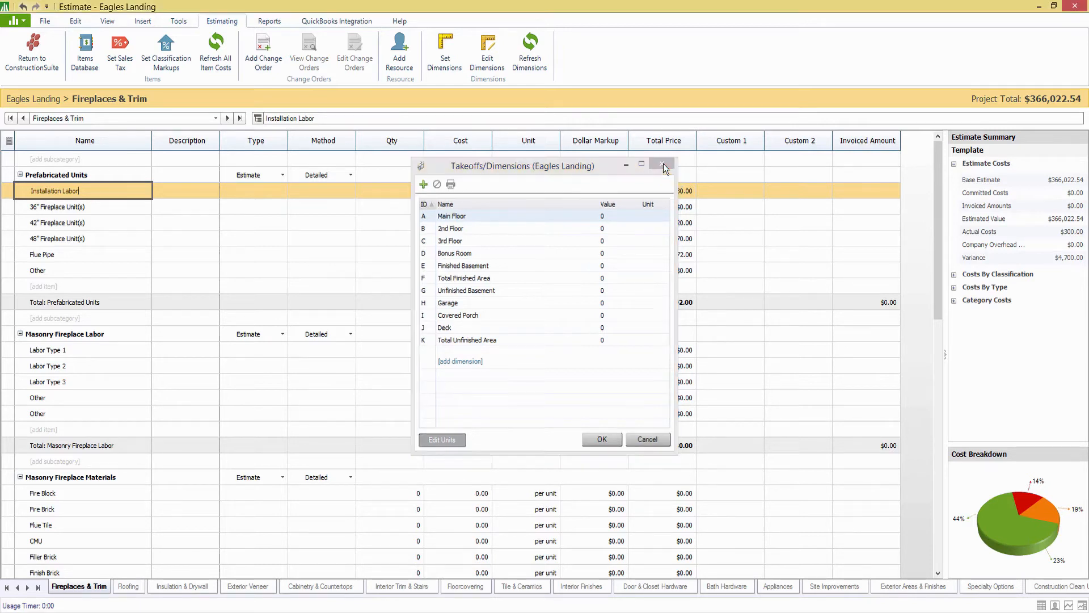
left_click(432, 140)
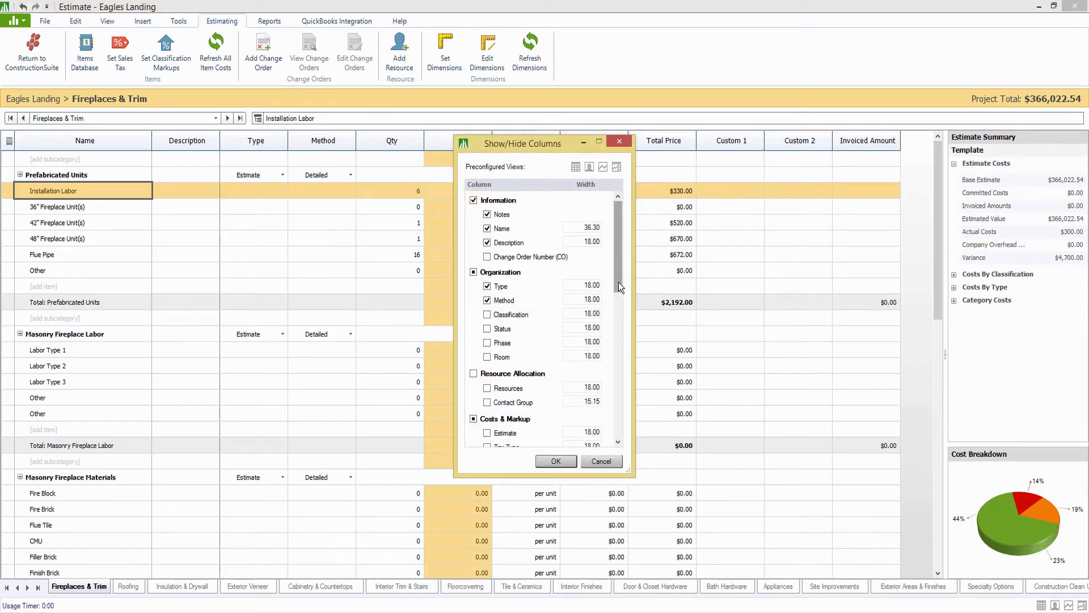
left_click_drag(618, 281, 615, 349)
left_click(507, 366)
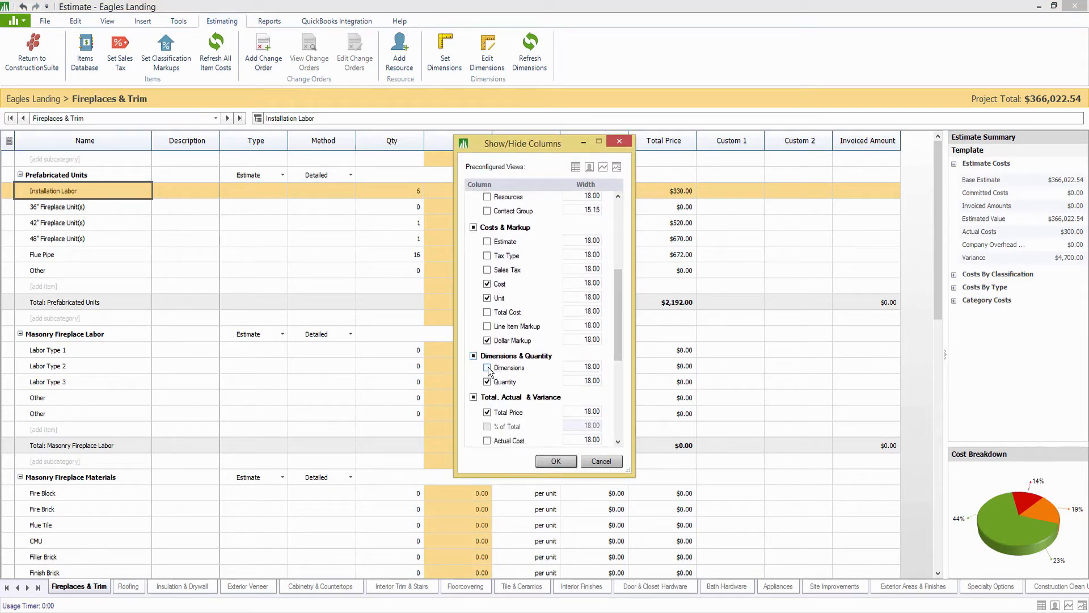
left_click(556, 461)
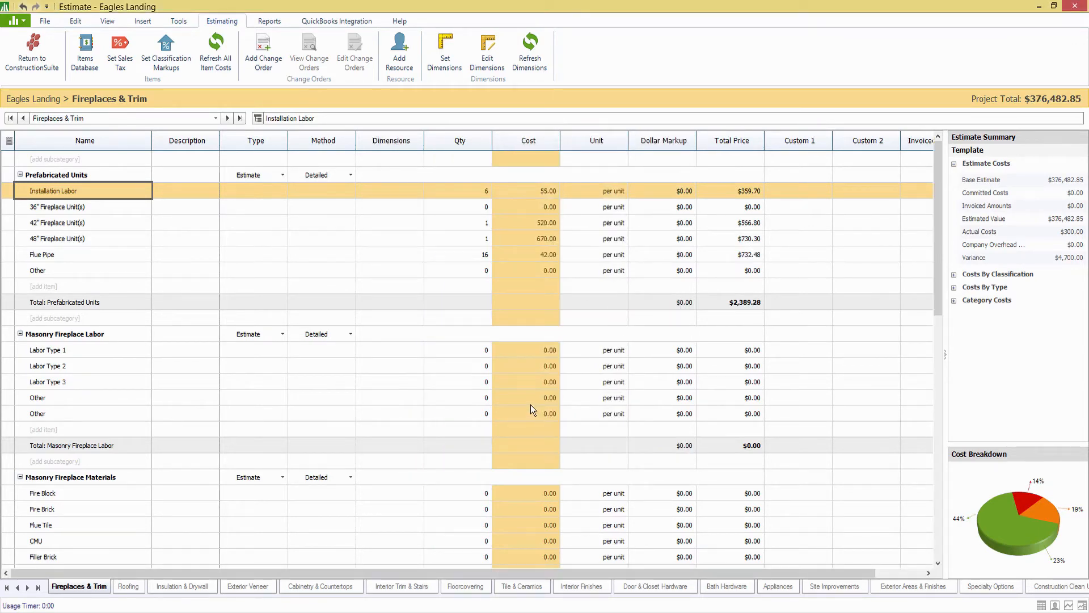
Step: Show the Classification and Resources columns in the estimate and hide the Invoiced Amounts column
left_click(329, 141)
right_click(329, 142)
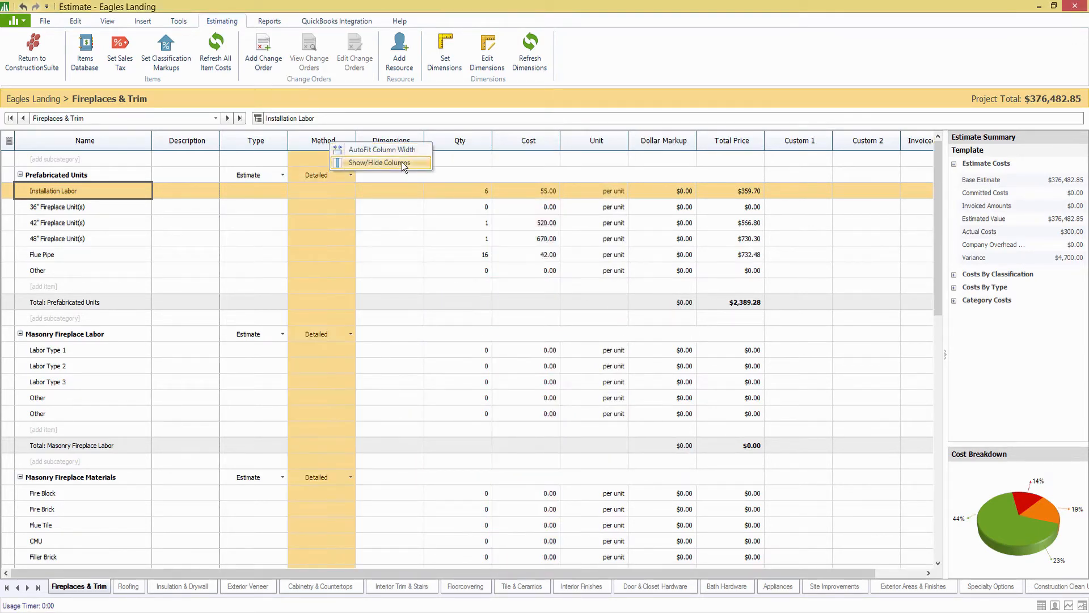
left_click(405, 162)
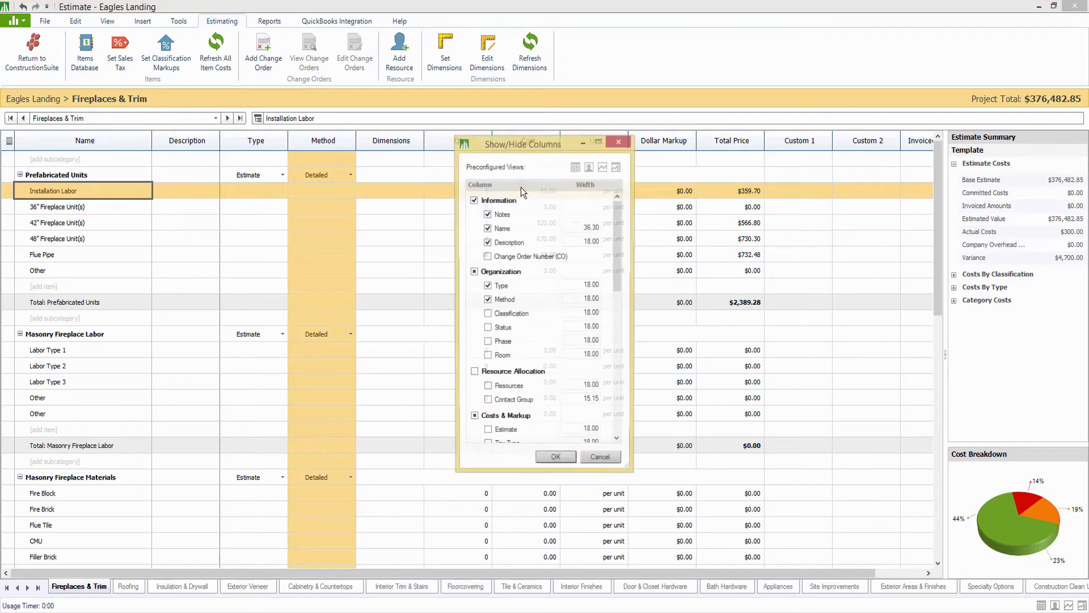
left_click(487, 315)
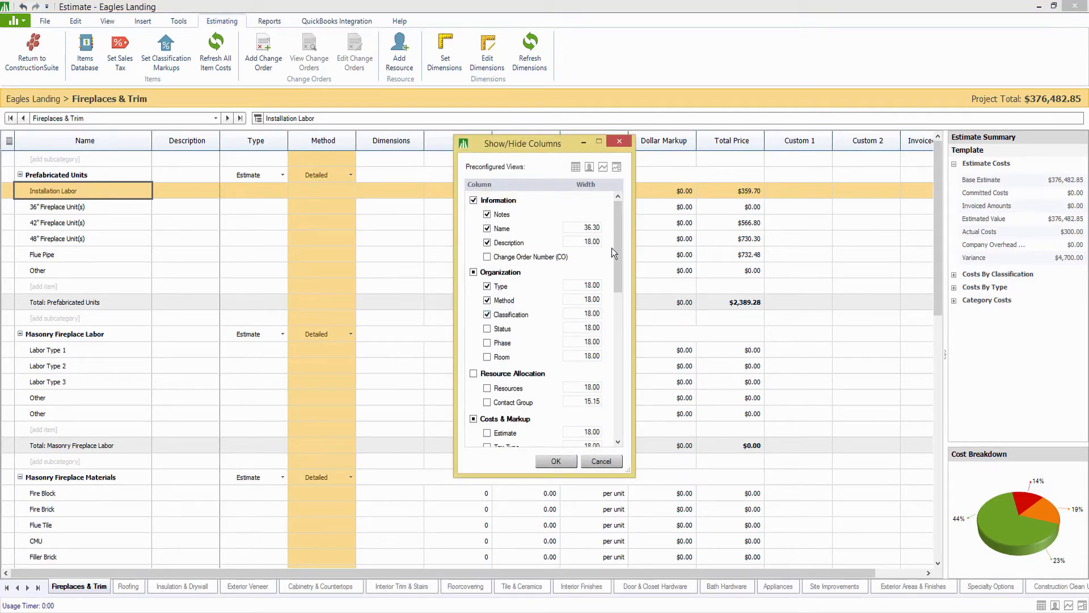
left_click(488, 389)
left_click_drag(614, 265, 614, 341)
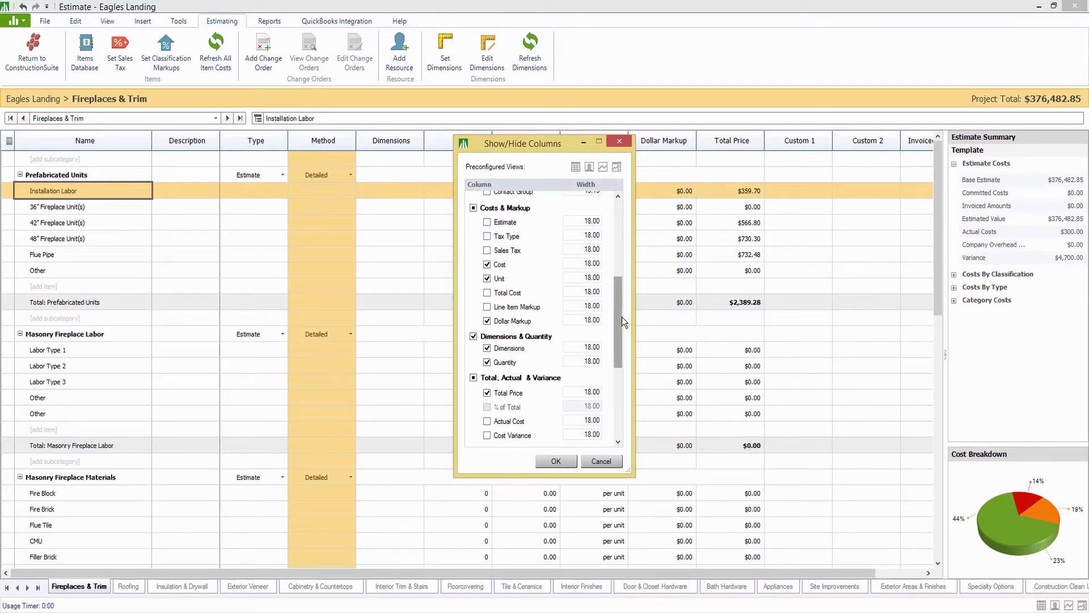
left_click_drag(622, 317, 605, 352)
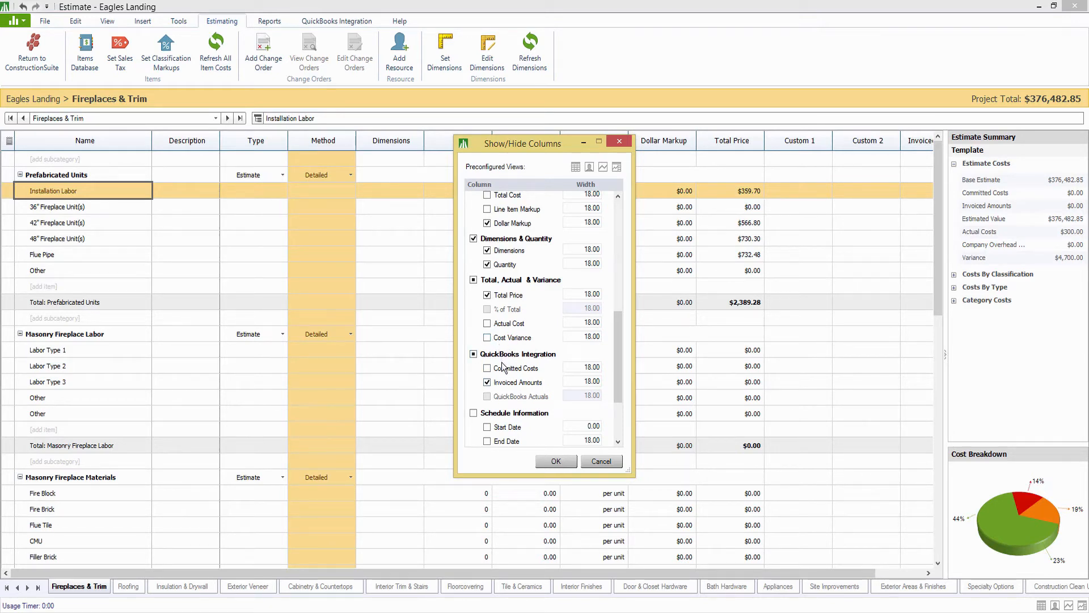
left_click(487, 382)
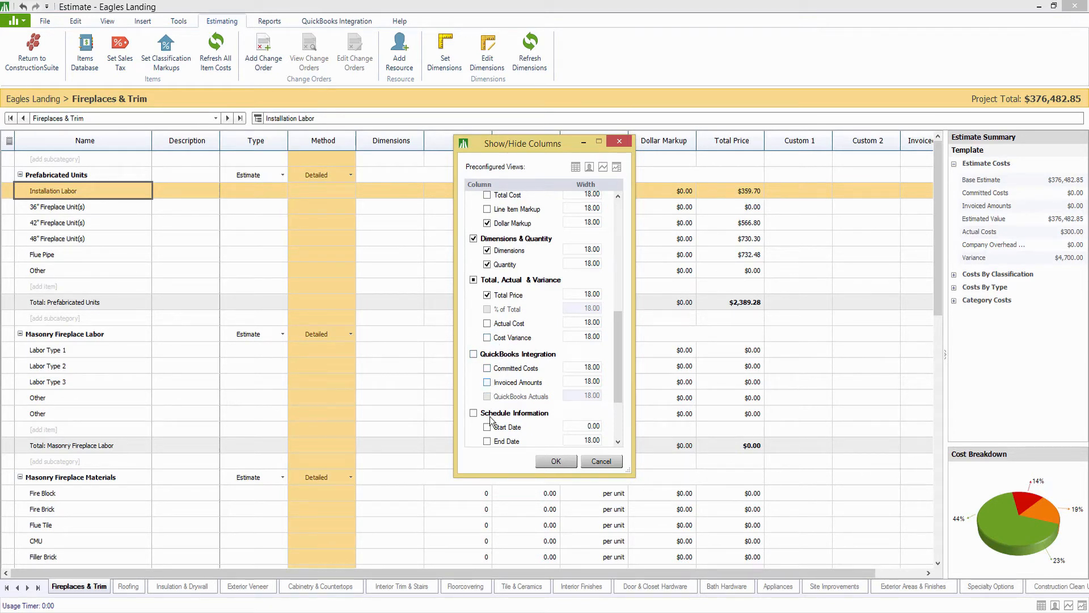
left_click(555, 462)
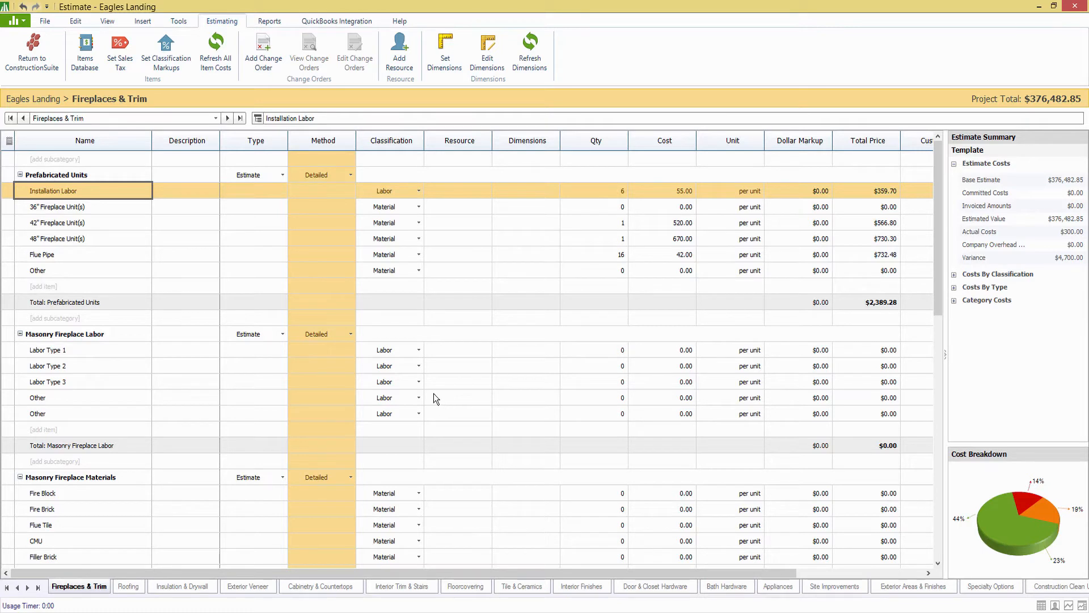
Step: View the classification choices for Installation Labor and apply the Labor classification to the remaining Prefabricated Units items
left_click(408, 191)
left_click(412, 191)
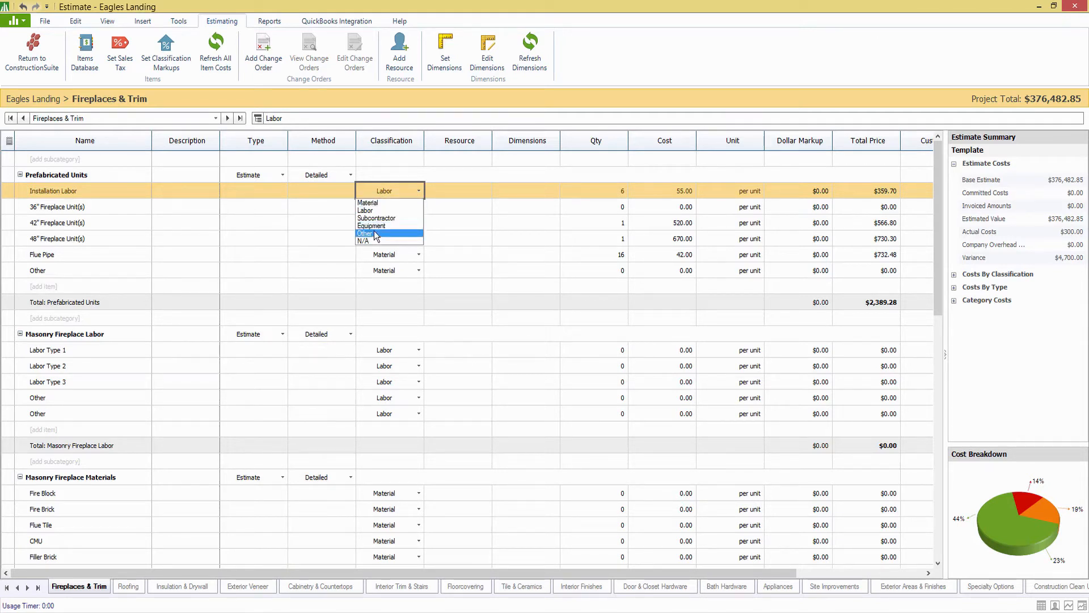
left_click(450, 298)
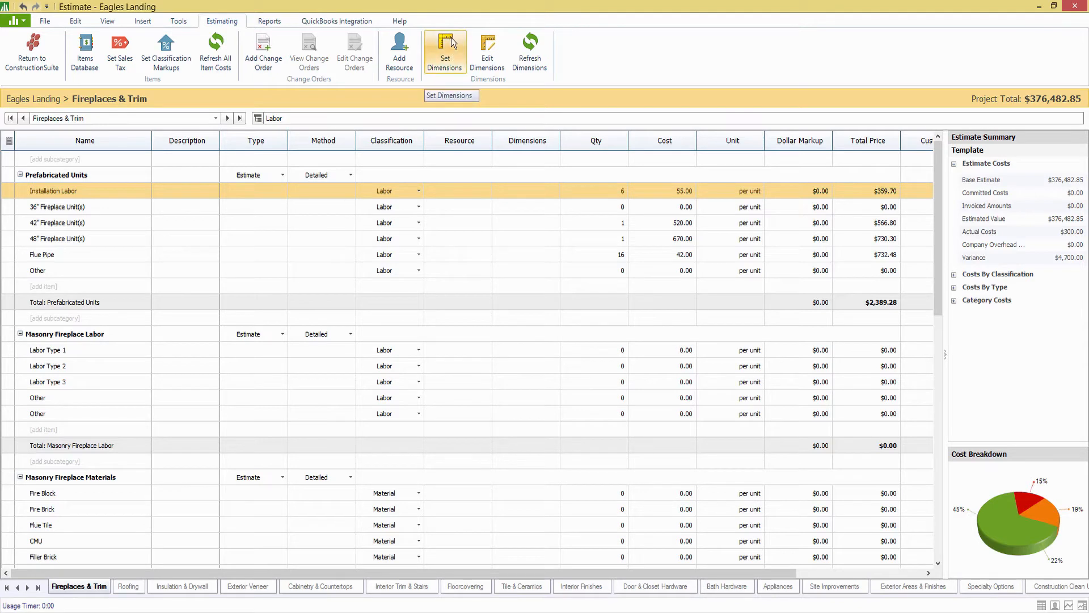
Step: Set the Main Floor value in the project's takeoff dimensions to 1500 and save the dimensions
left_click(486, 63)
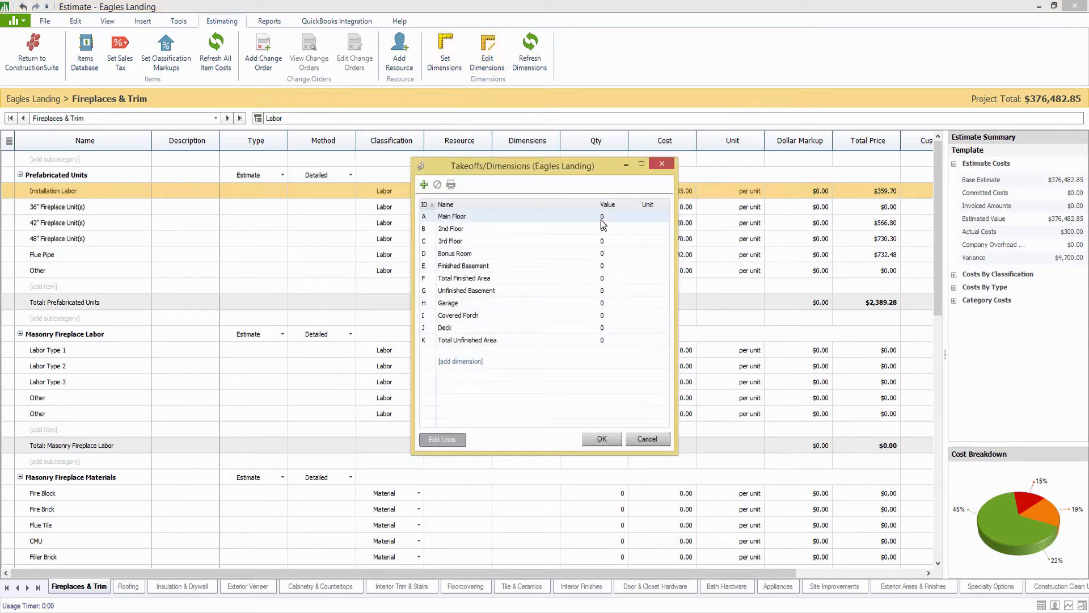
left_click(606, 216)
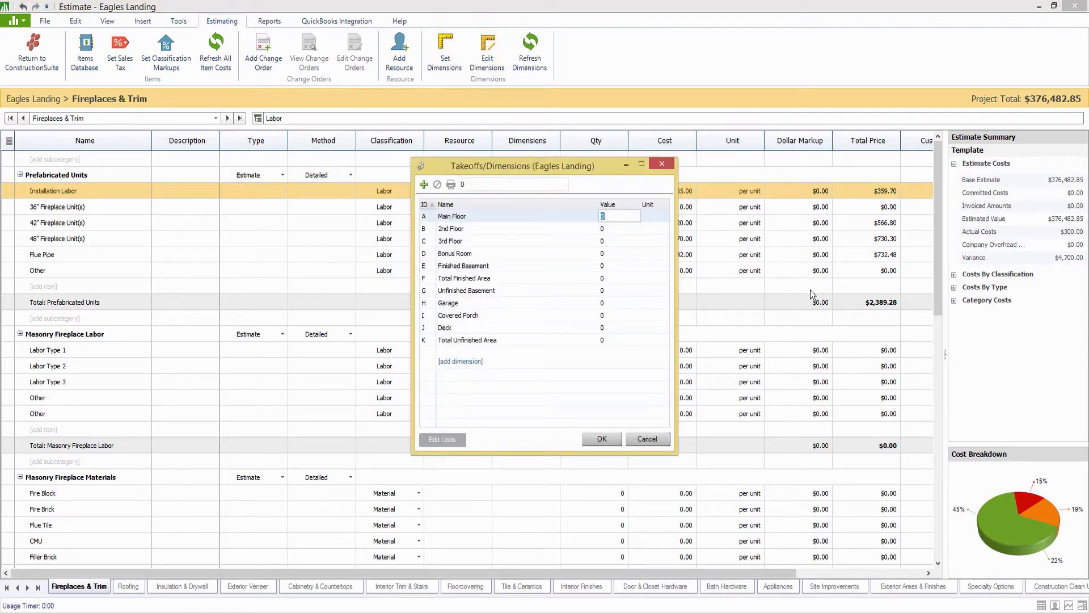
type("1500")
key("Return")
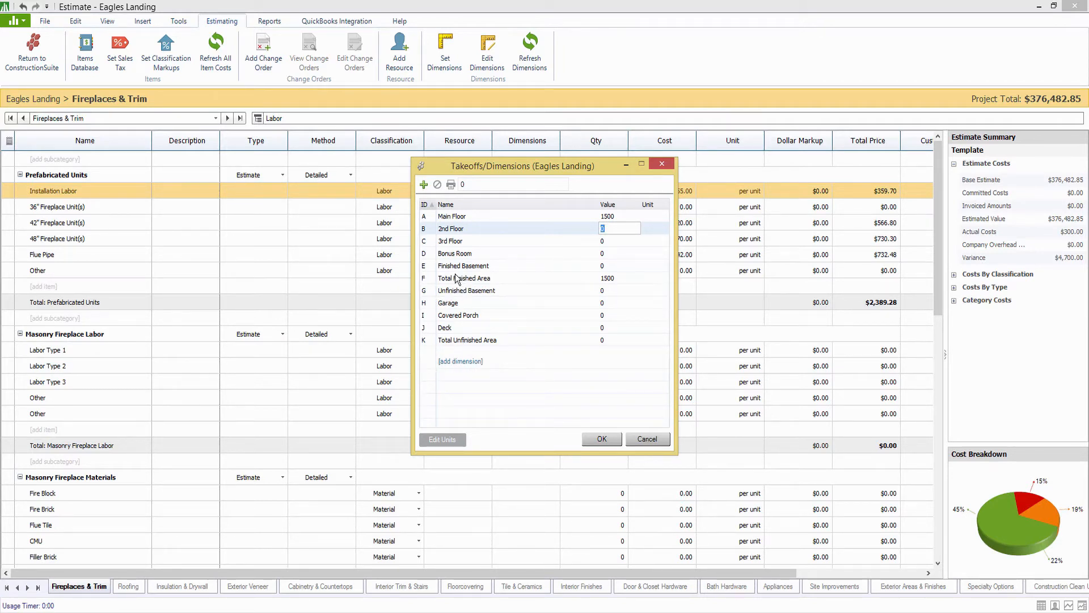
left_click_drag(431, 219, 428, 242)
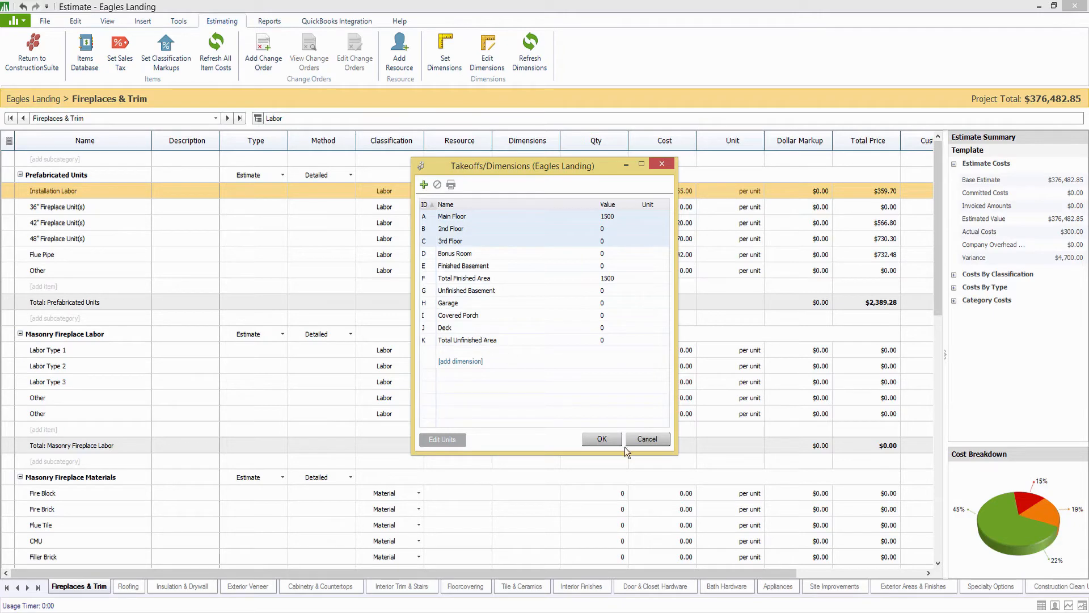
left_click(605, 440)
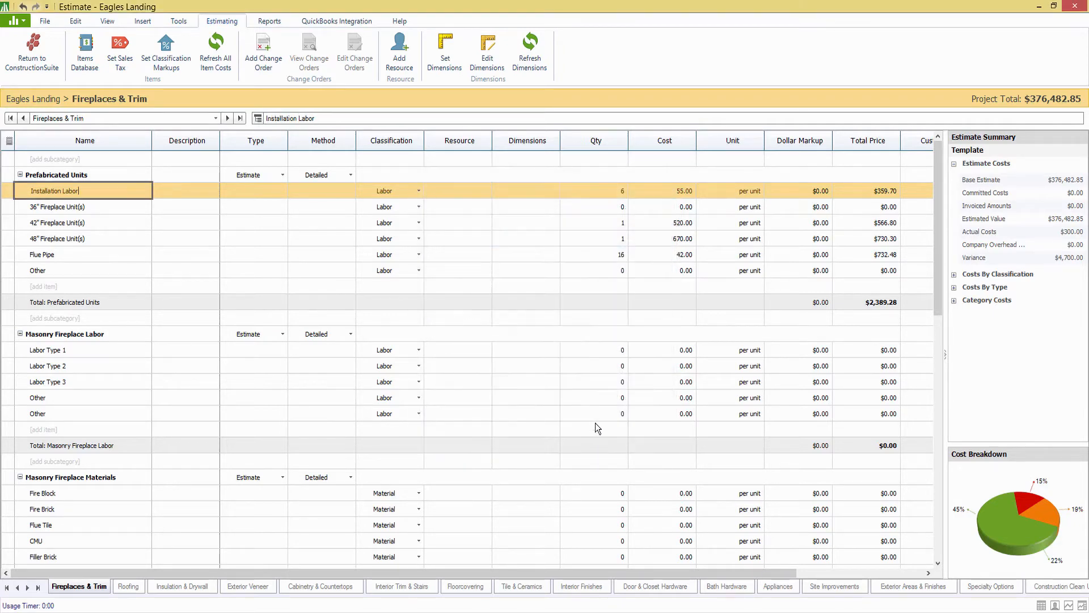
Step: On the Floorcovering sheet, assign the Main Floor dimension to Hardwood Flooring and apply it to all items in the Hardwood Flooring Materials subcategory
left_click(196, 118)
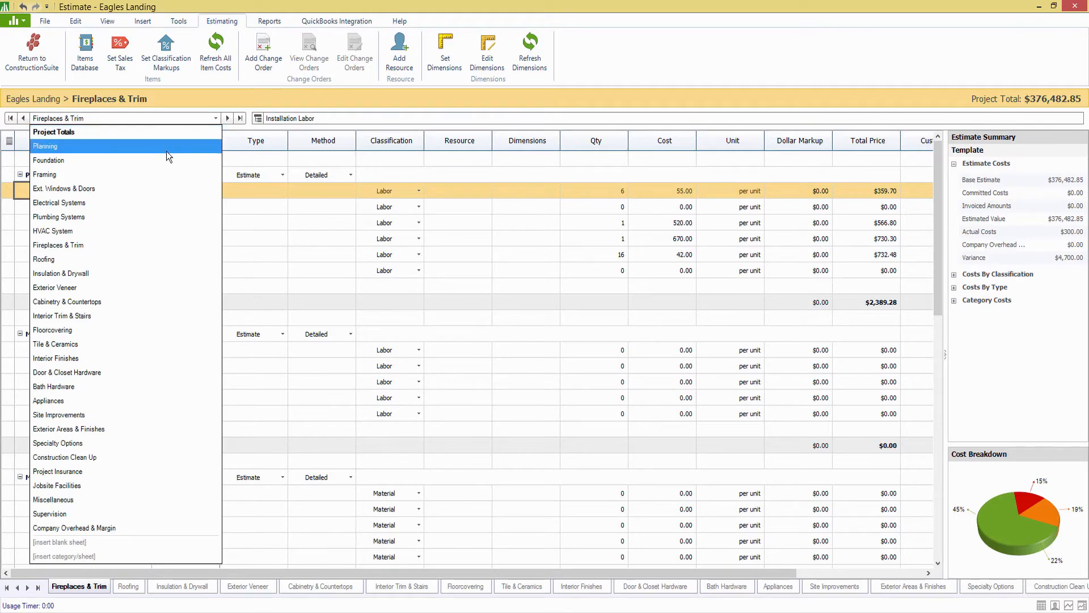
left_click(74, 330)
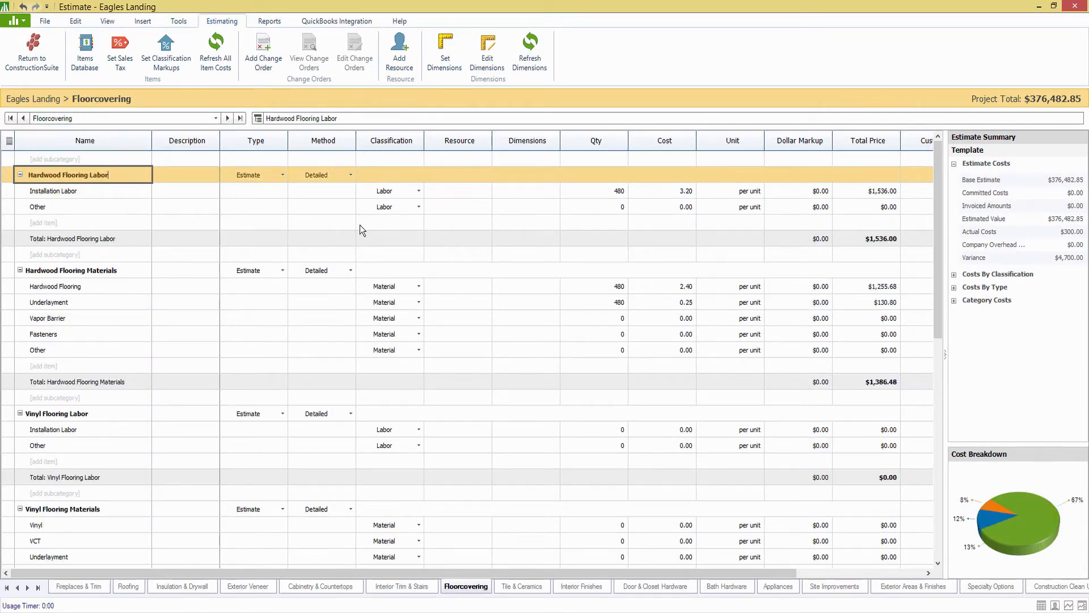
double_click(533, 286)
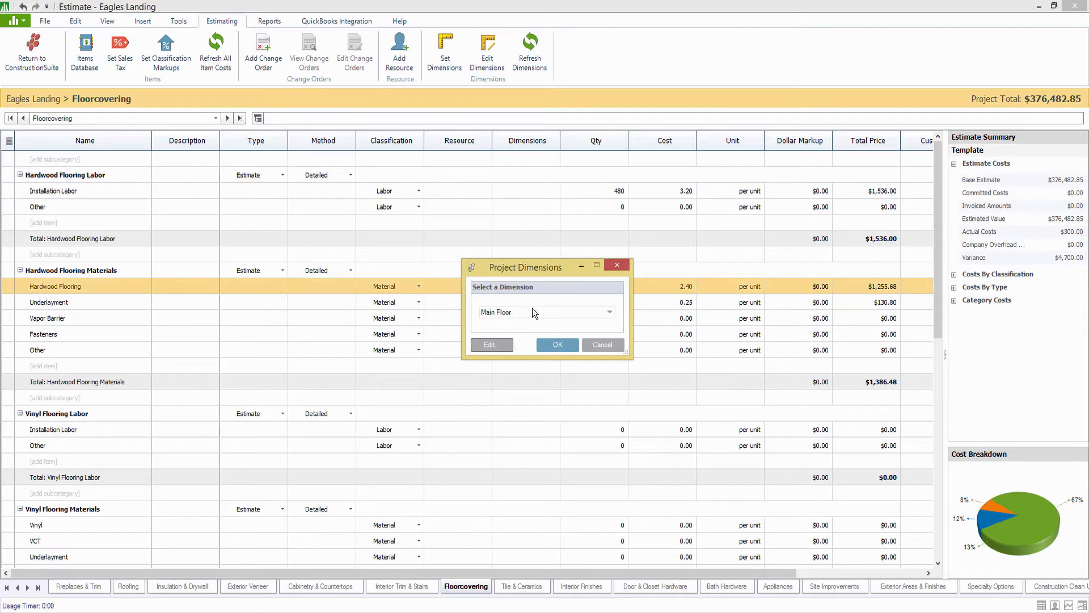
left_click(556, 311)
left_click(549, 312)
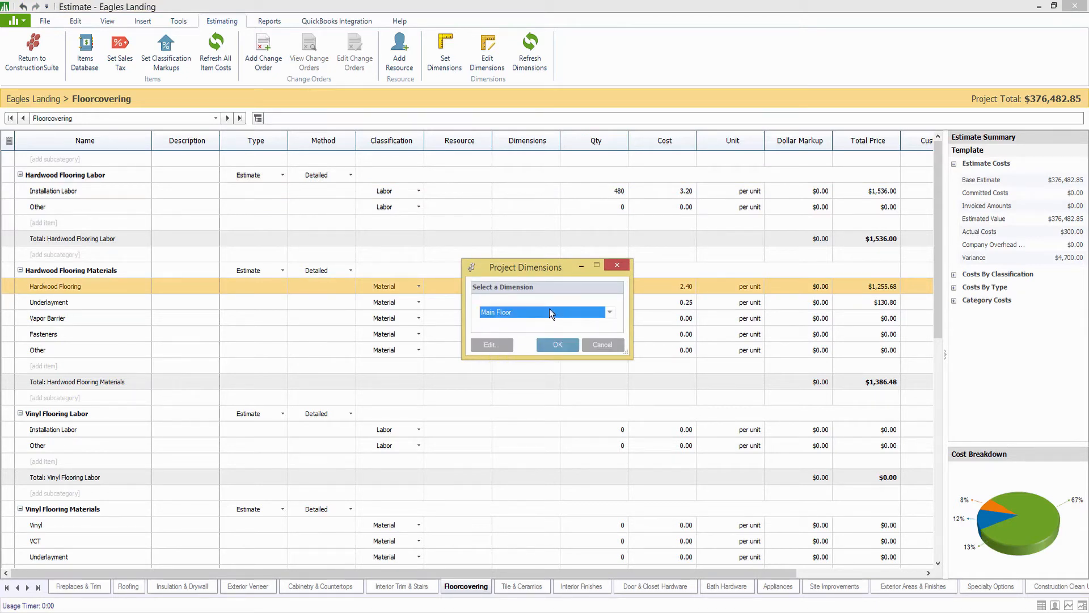
left_click(559, 344)
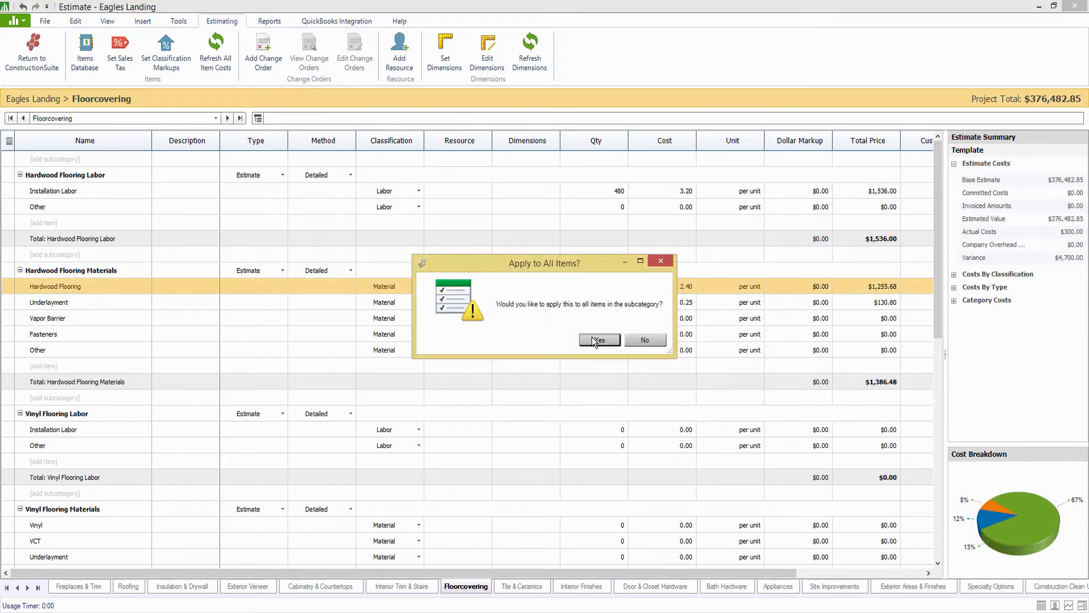
left_click_drag(580, 260, 575, 315)
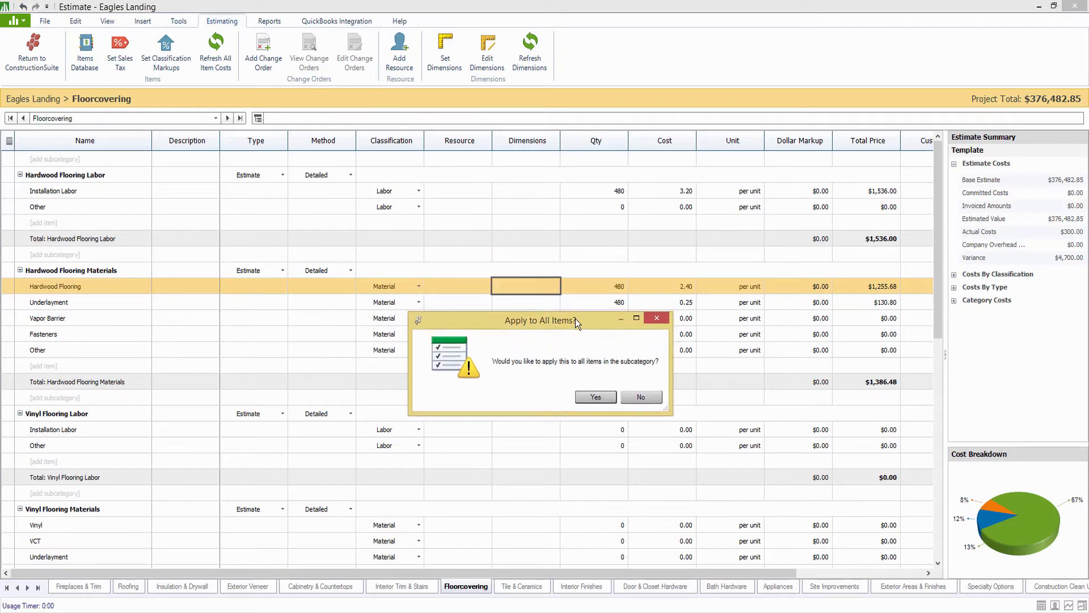
left_click(593, 399)
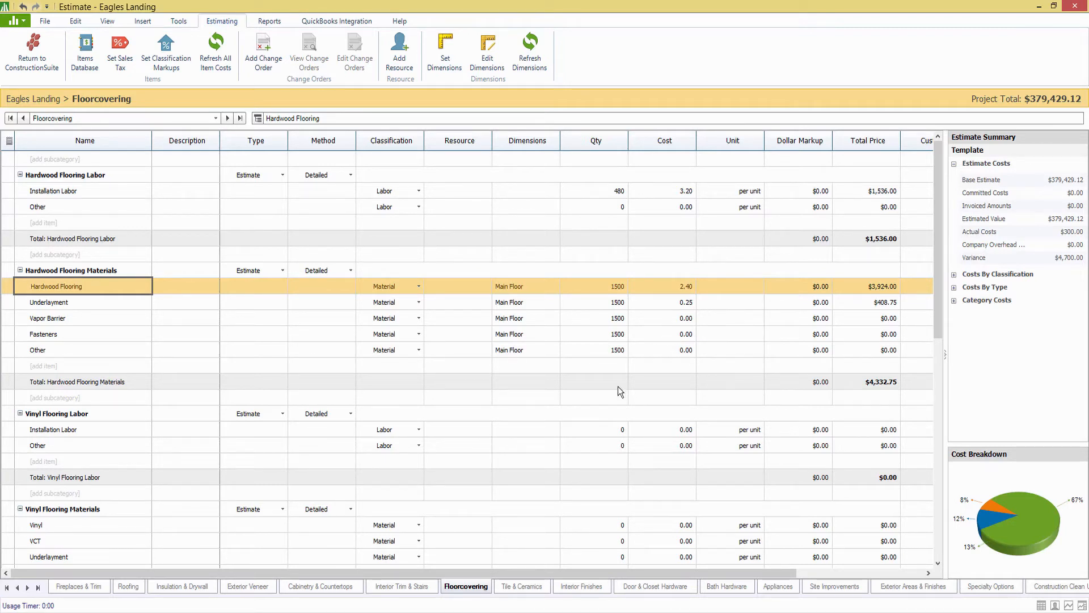
Step: Open the Company Overhead & Margin sheet from Project Totals and set the Company Overhead Percentage to 8%
left_click(181, 523)
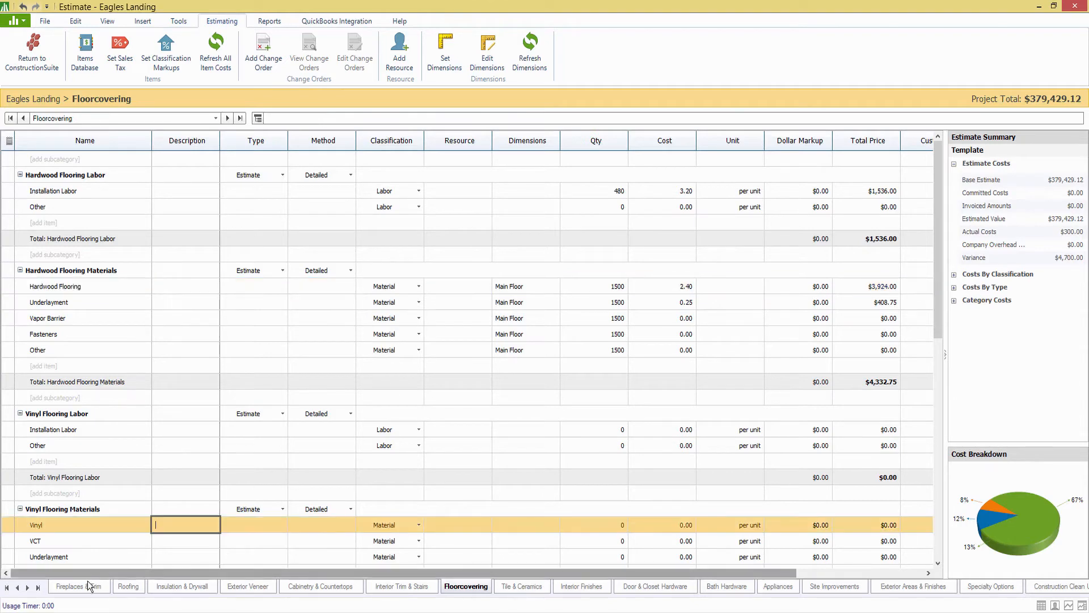
left_click(7, 588)
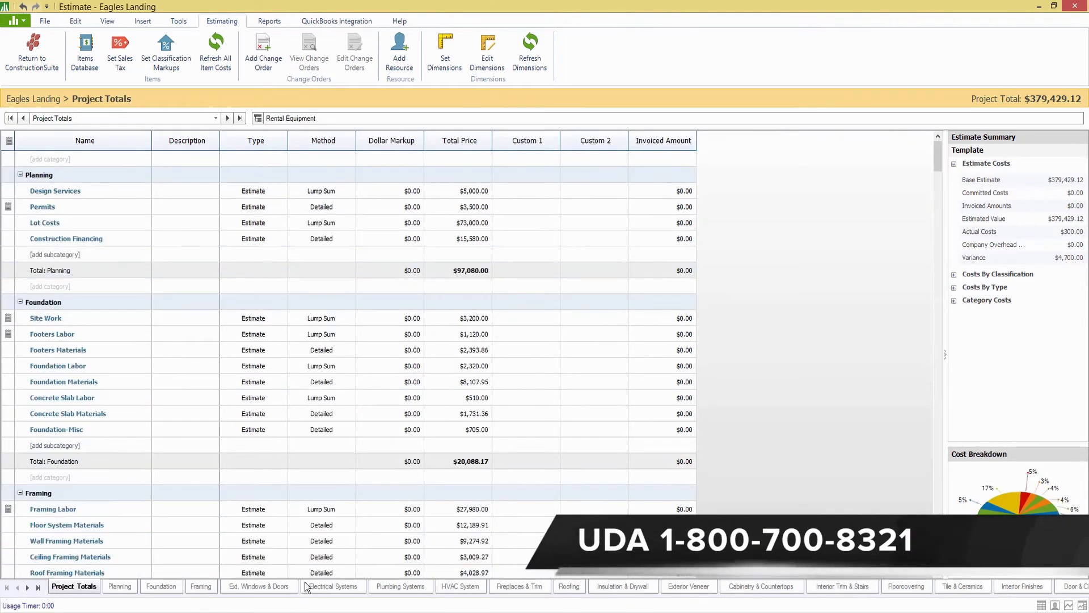
left_click_drag(937, 162, 937, 559)
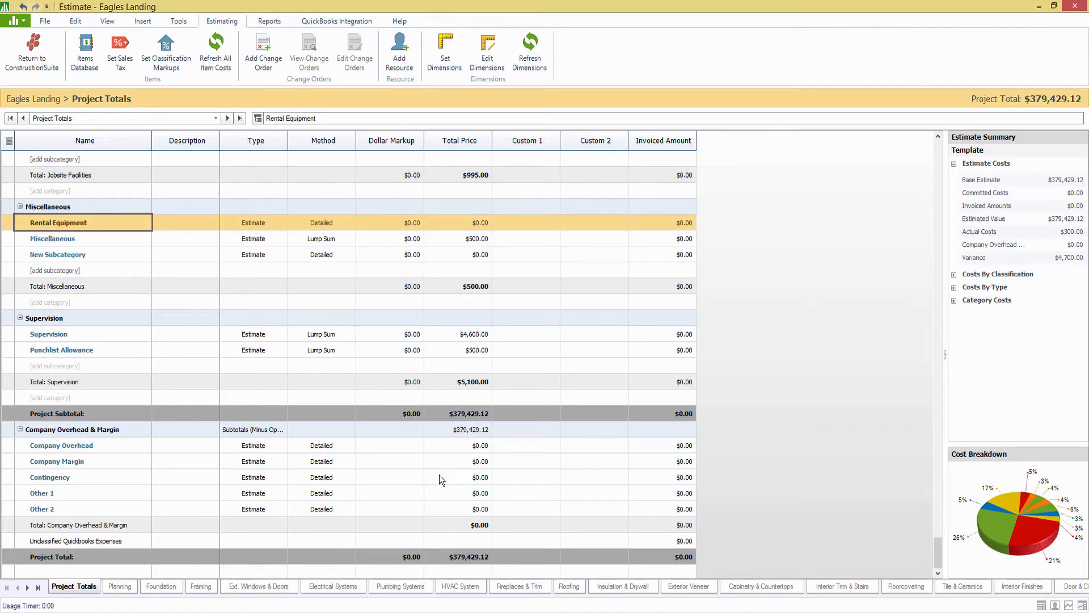
left_click(118, 431)
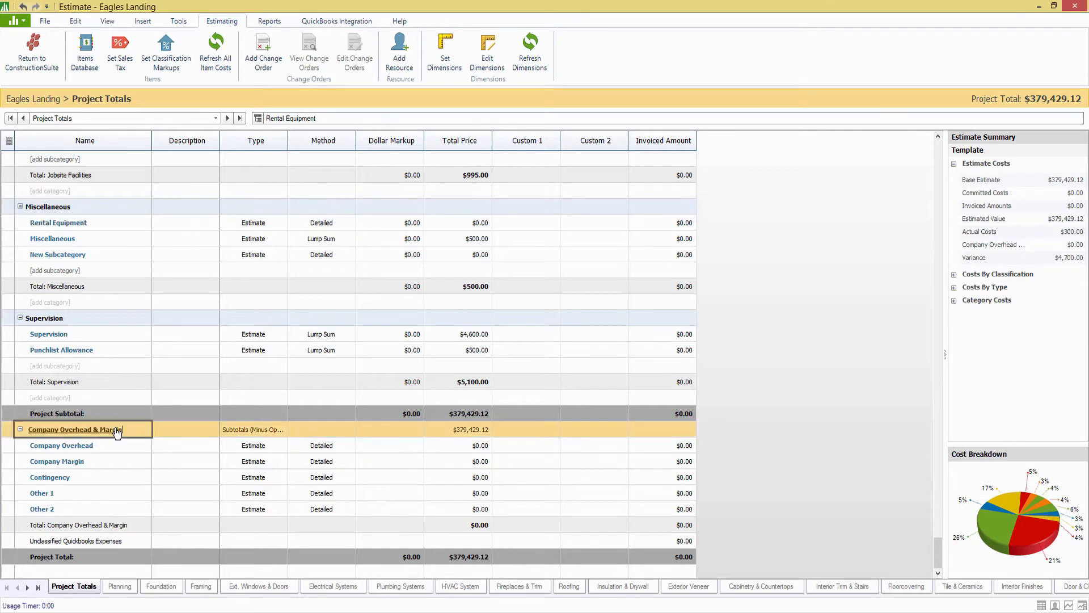
left_click(117, 432)
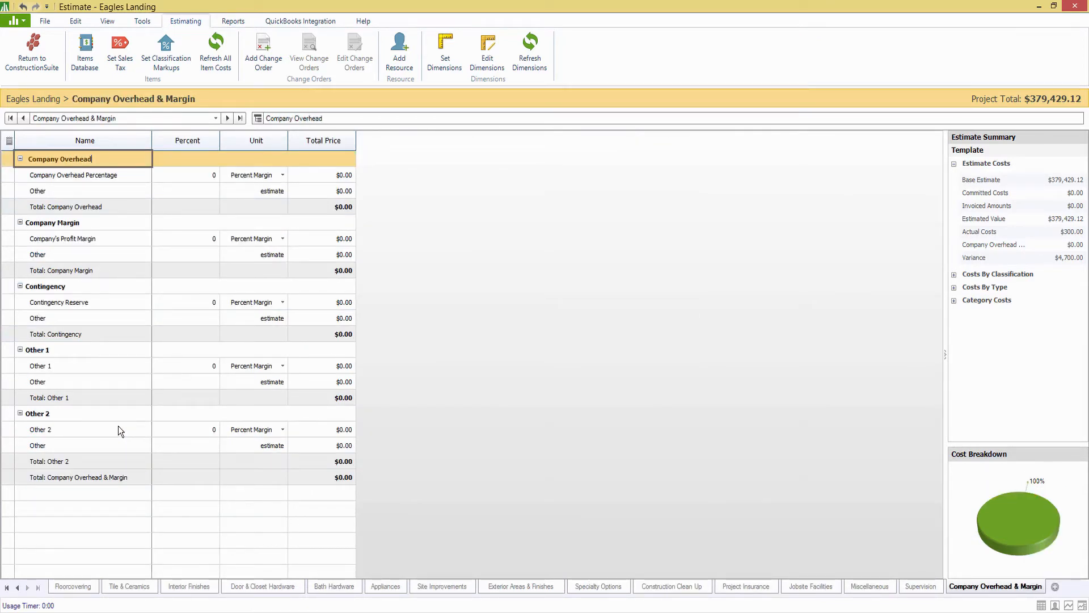
key("Tab")
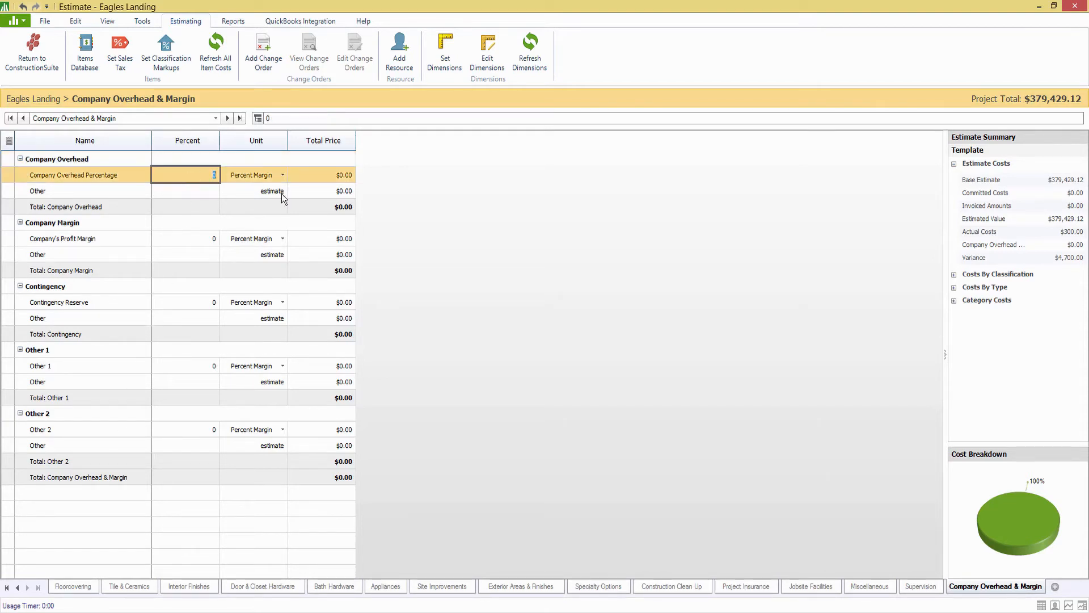
key("Return")
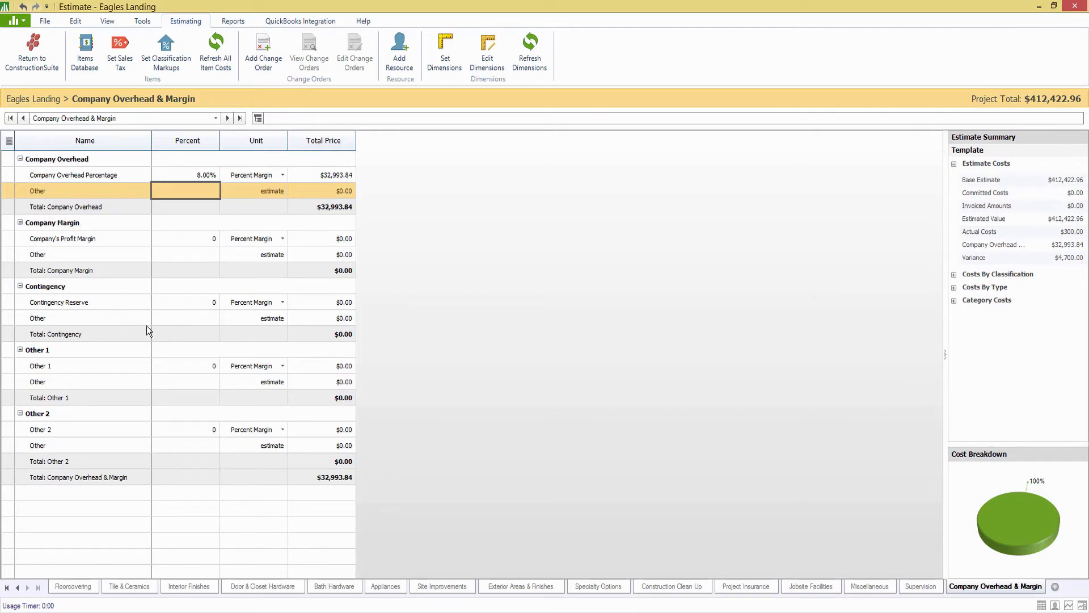
Step: Enter a fixed contingency amount of 5000 in the Other row under Contingency
left_click(211, 319)
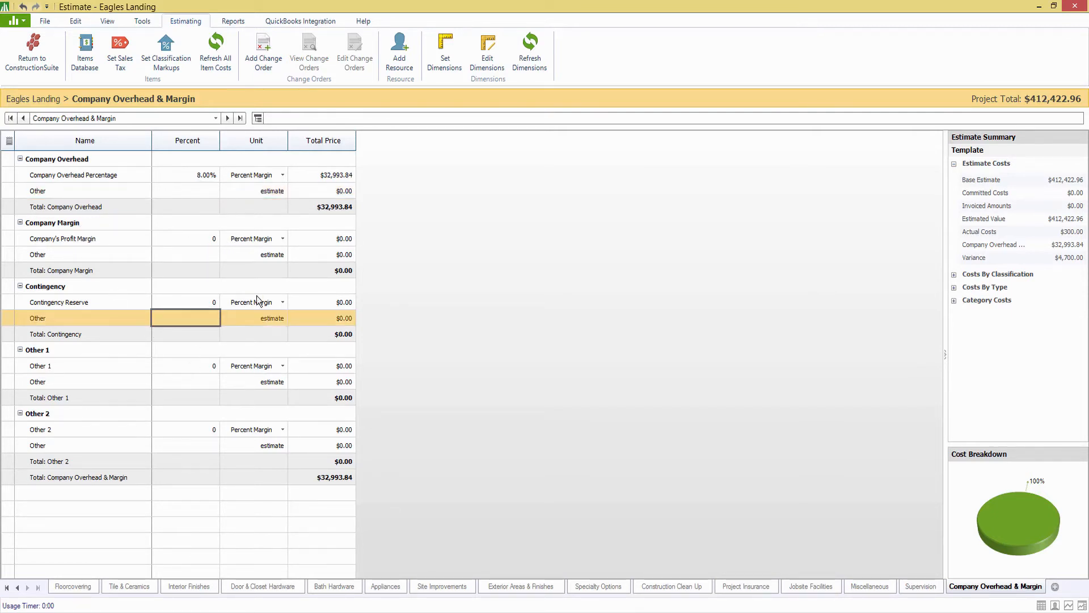
type("5000")
key("Return")
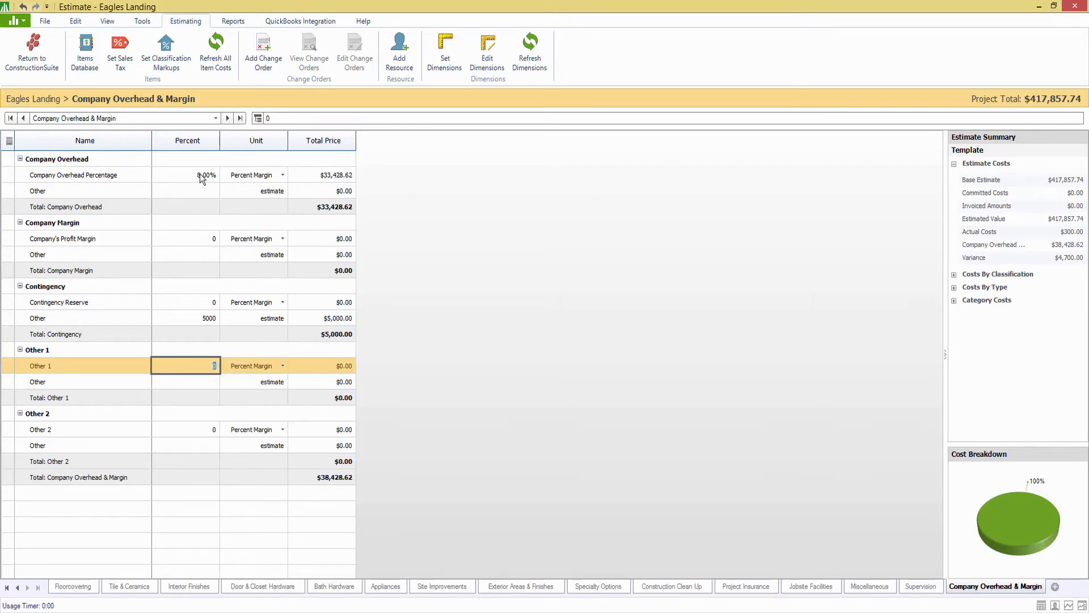
Step: Compare the Percent Margin and Percent of Costs units for the Company Overhead Percentage, and leave it set to Percent of Costs
left_click(276, 176)
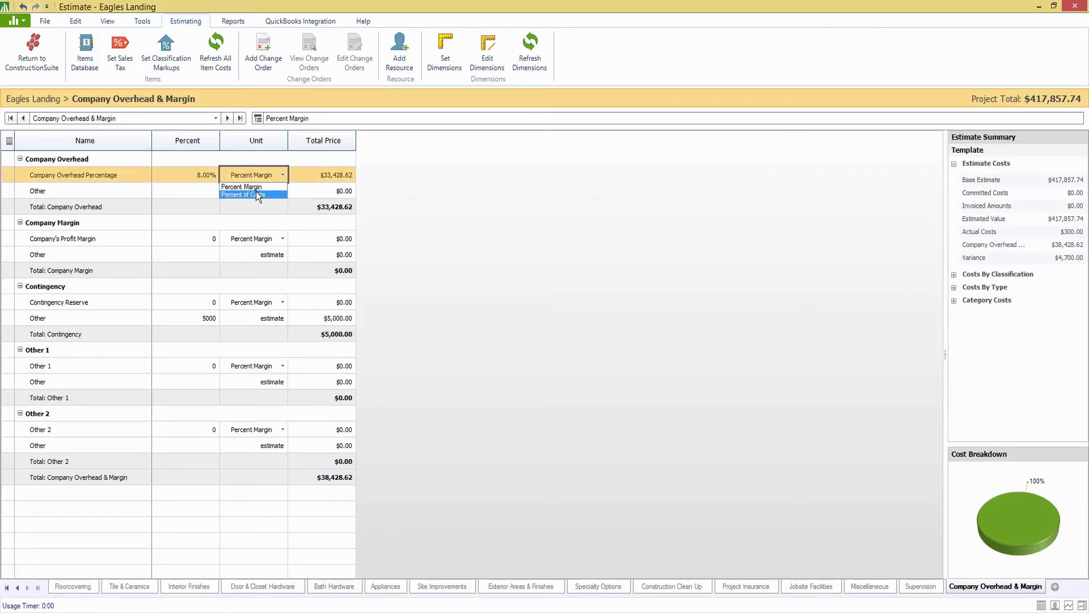
left_click(257, 192)
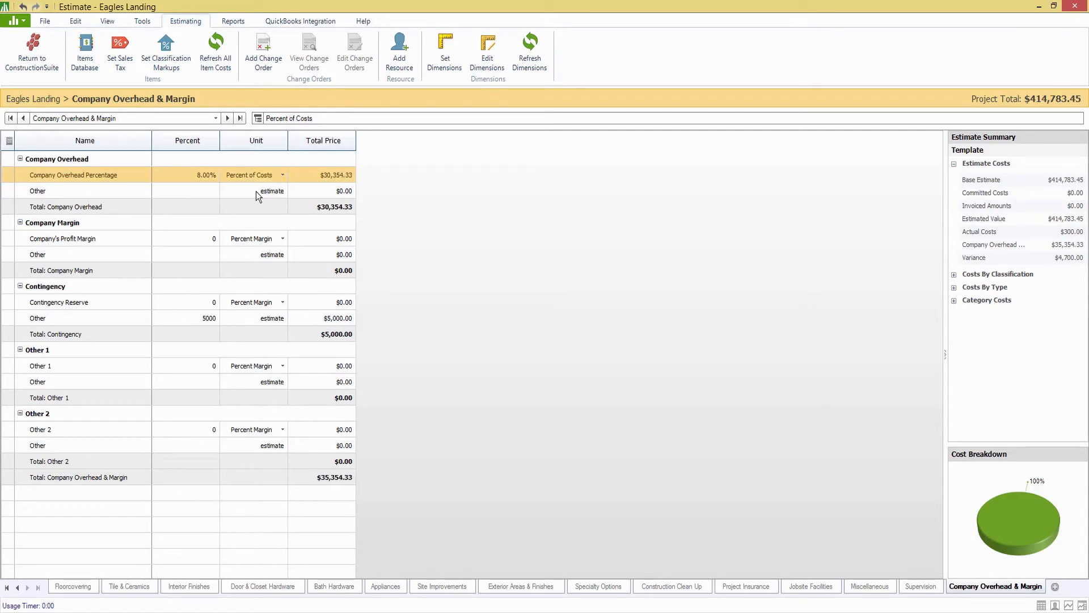
left_click(266, 174)
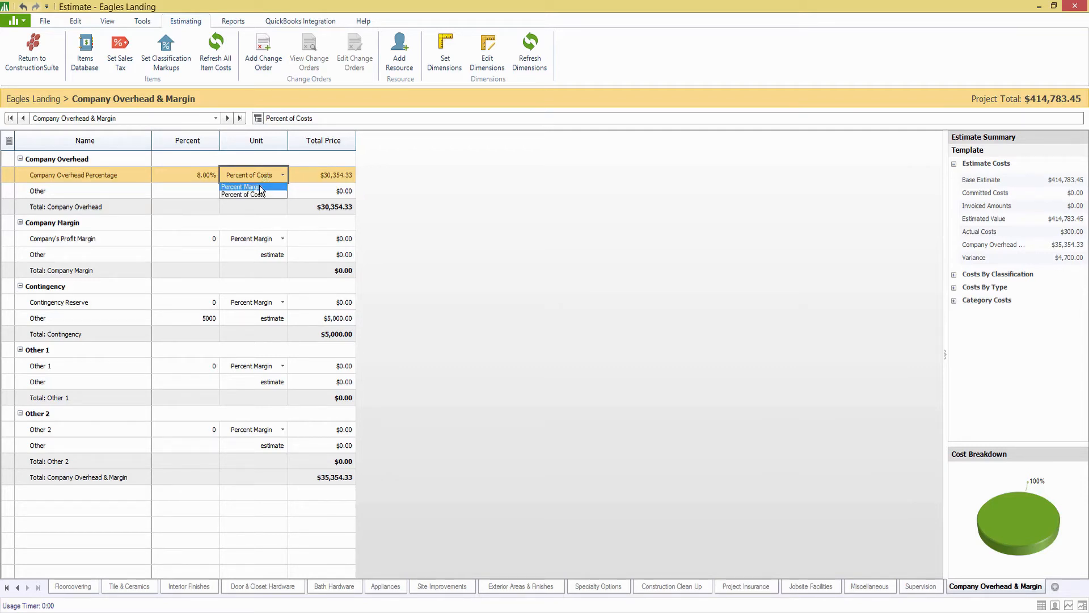
left_click(260, 186)
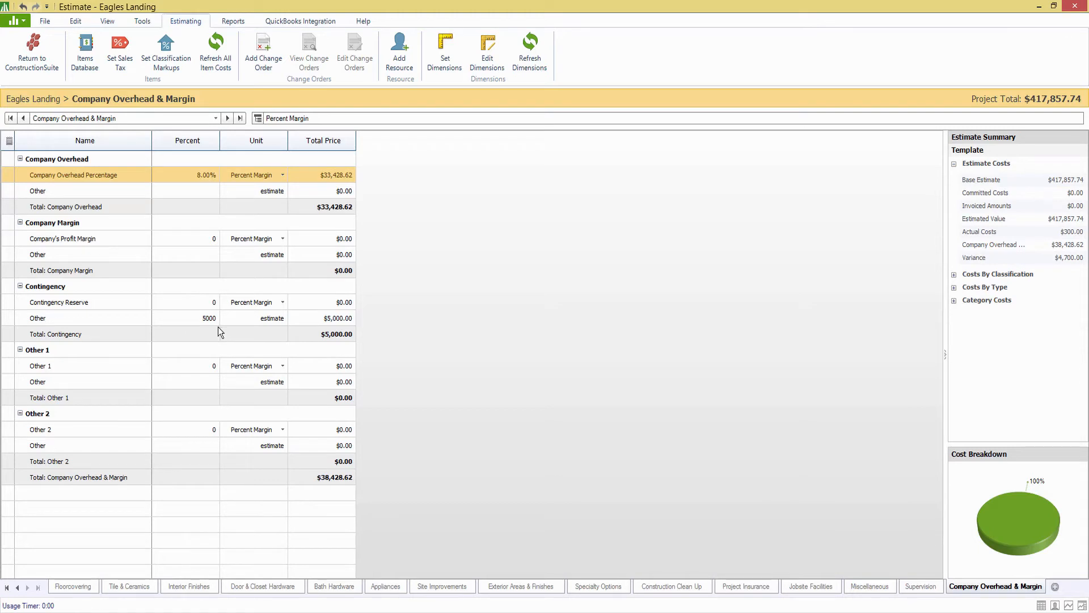
left_click(252, 176)
left_click(238, 192)
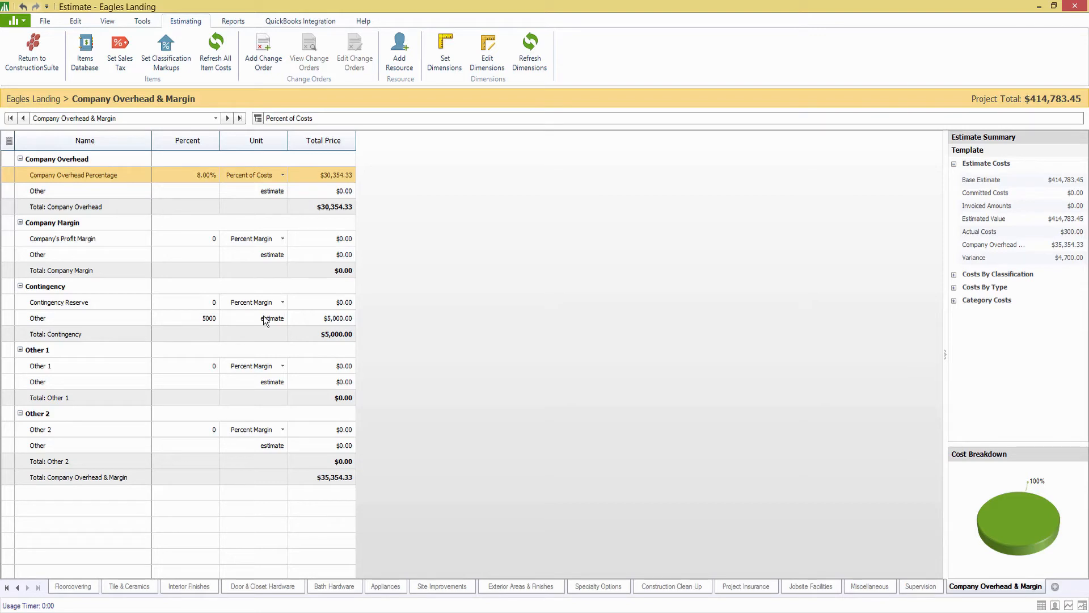
Step: Return to the Floorcovering sheet and show the Line Item Markup column in the estimate
left_click(84, 586)
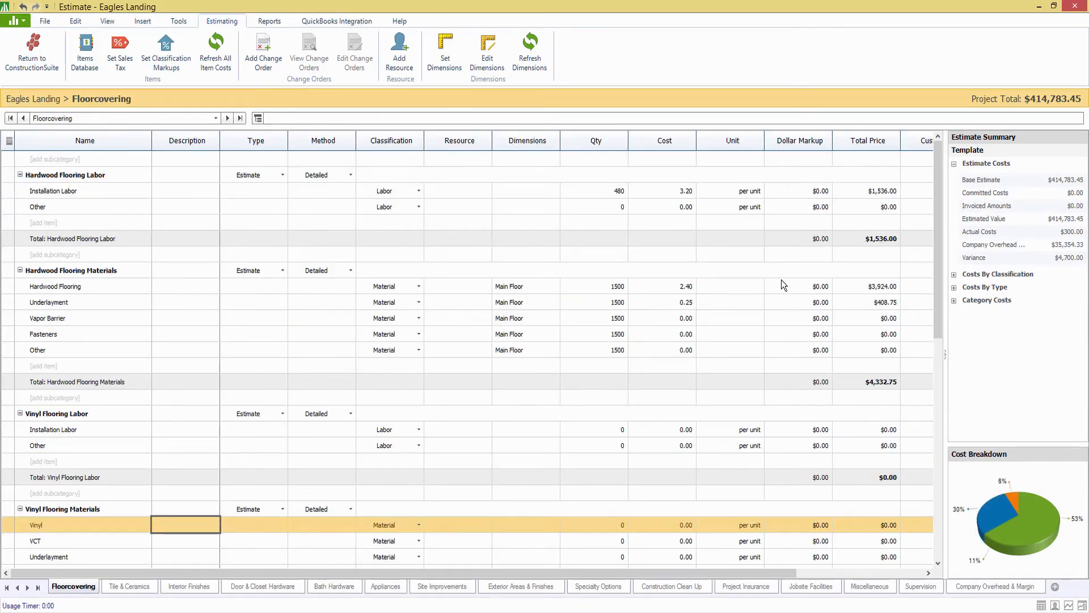
right_click(793, 140)
left_click(816, 156)
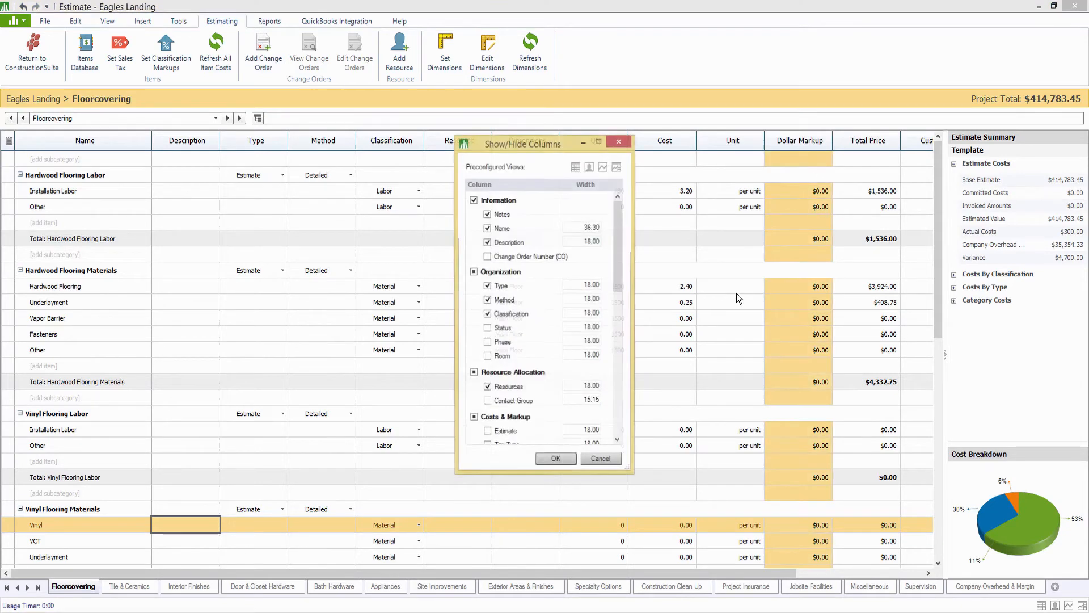
left_click_drag(619, 239, 608, 311)
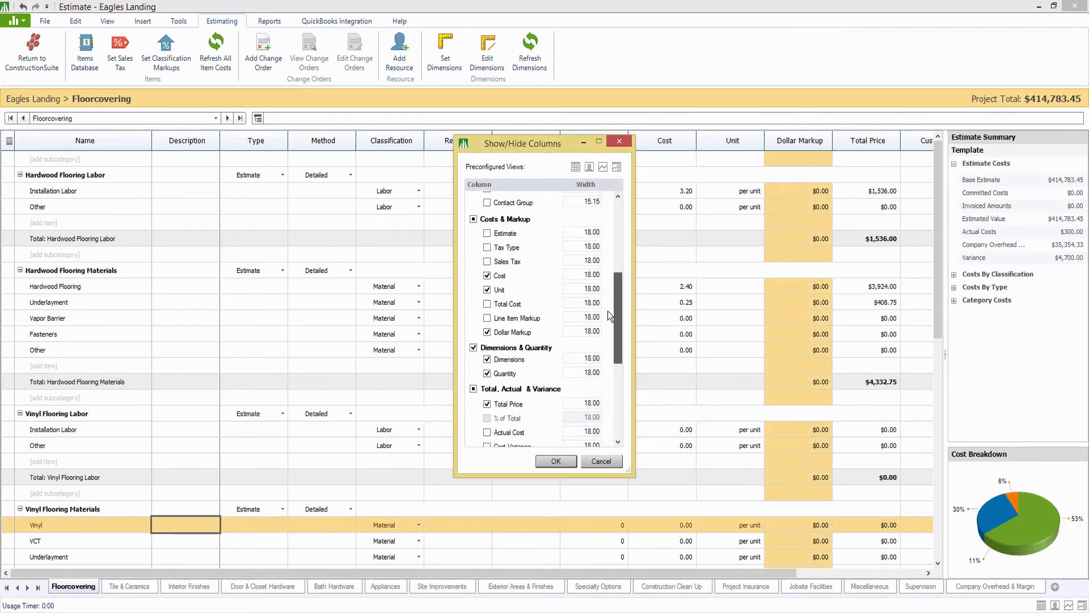
left_click(554, 462)
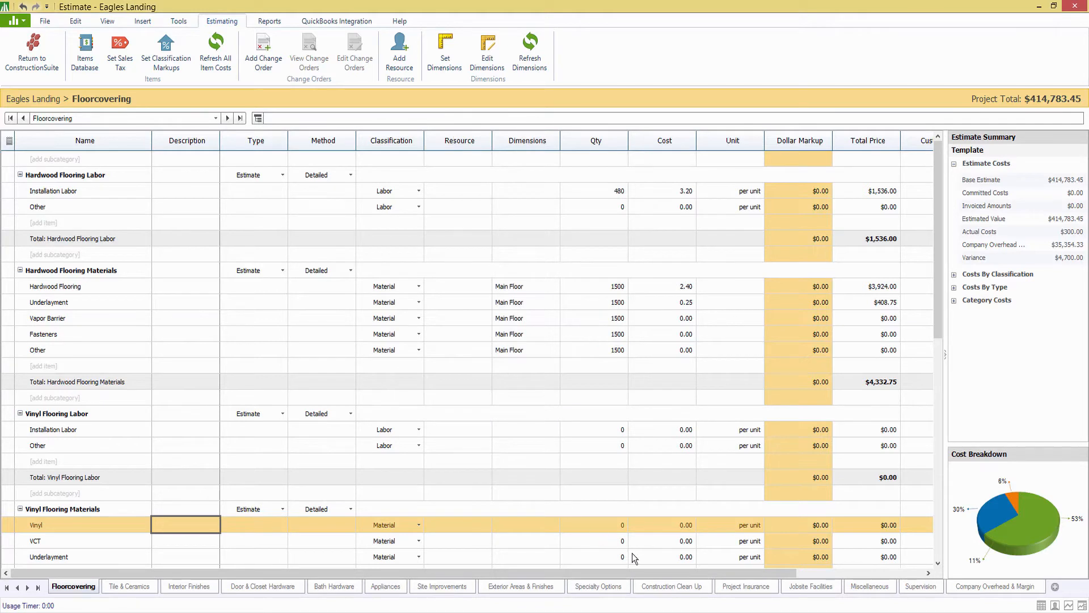
left_click_drag(641, 570, 784, 569)
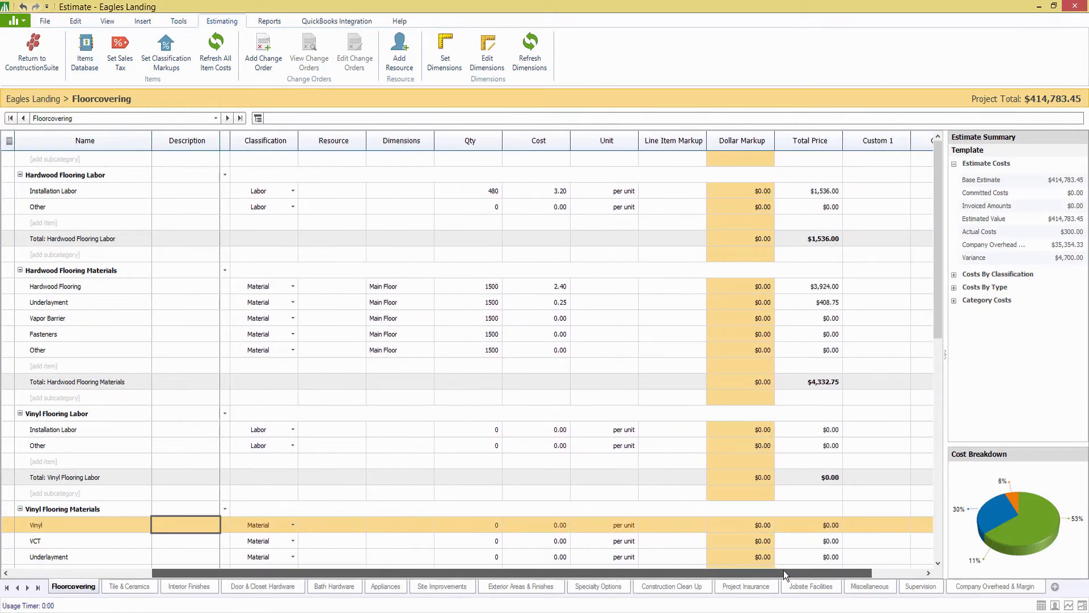
Step: Give the Hardwood Flooring item under Hardwood Flooring Materials a 5% percentage line item markup
left_click(658, 287)
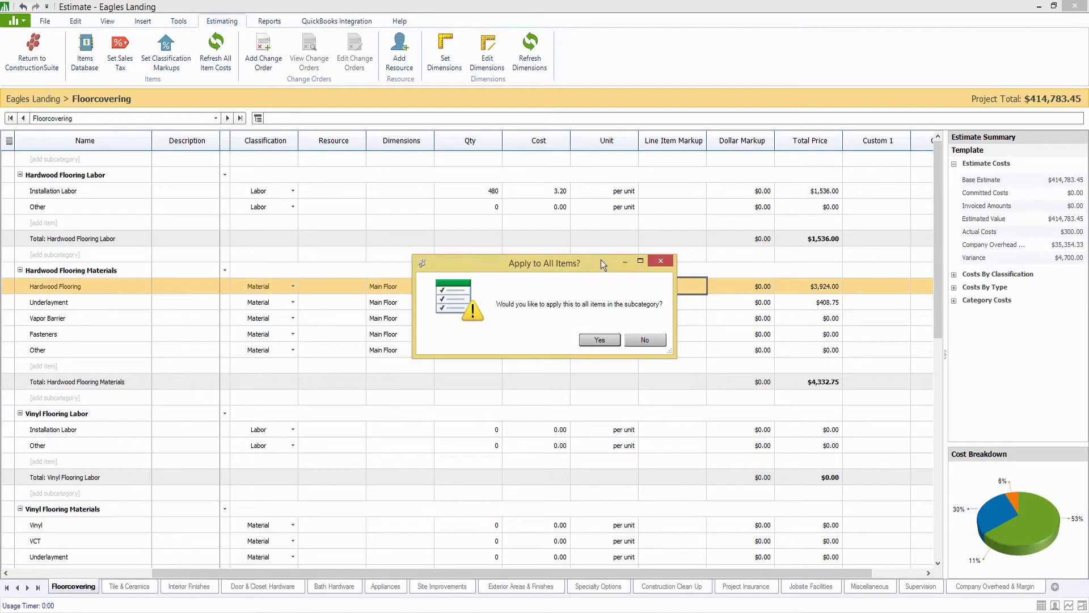
left_click_drag(600, 260, 478, 240)
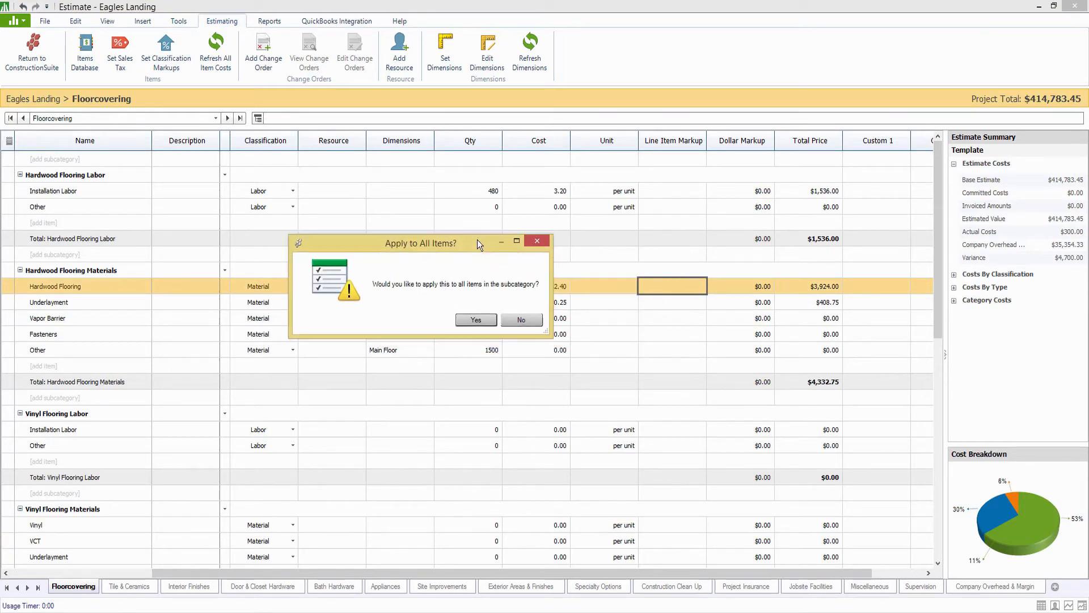
left_click(476, 320)
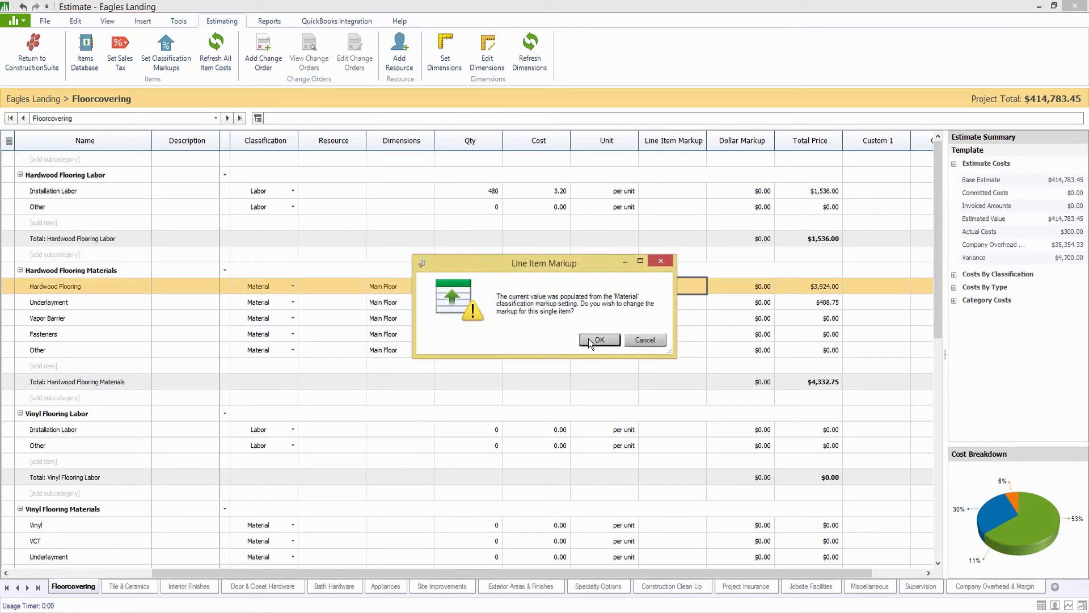
left_click(597, 339)
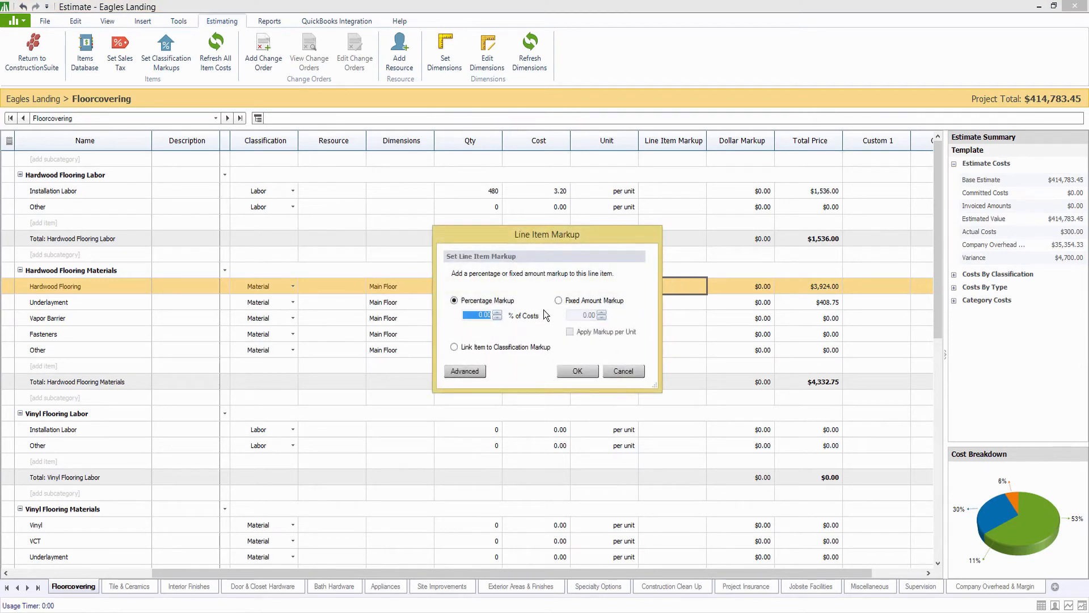
type("5")
key("BackSpace")
left_click(577, 372)
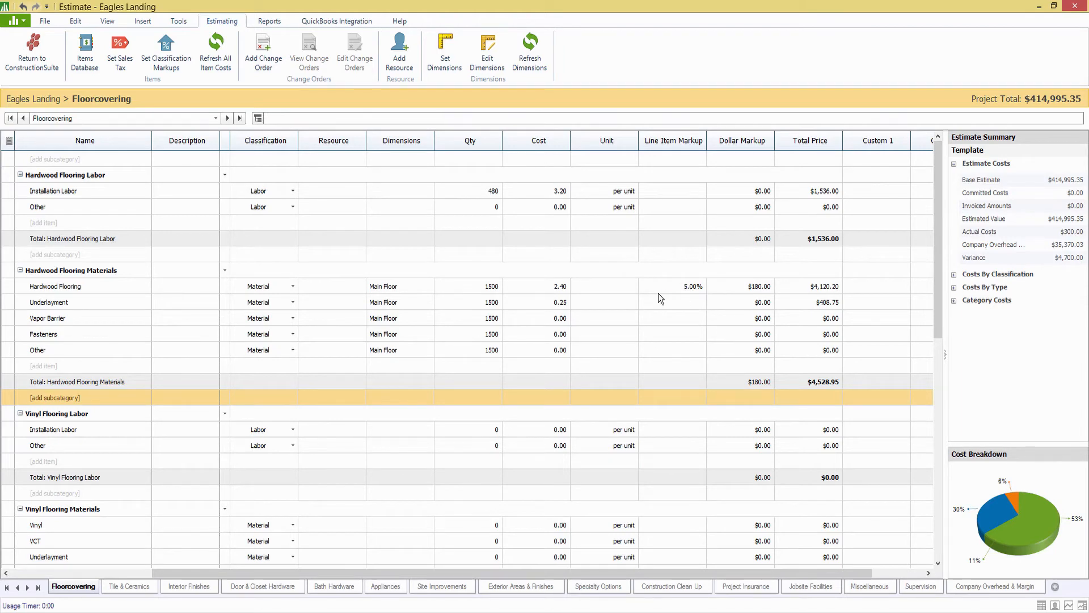
Step: Review the classification markup settings without changing them, and view Costs By Classification and Costs By Type in the estimate summary
left_click(168, 65)
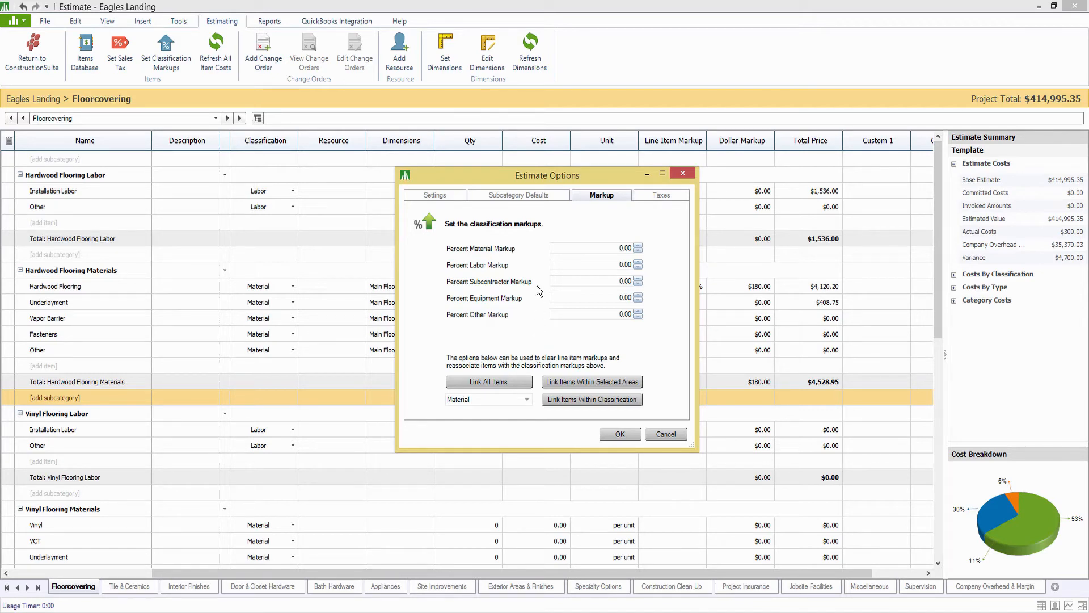
left_click(665, 434)
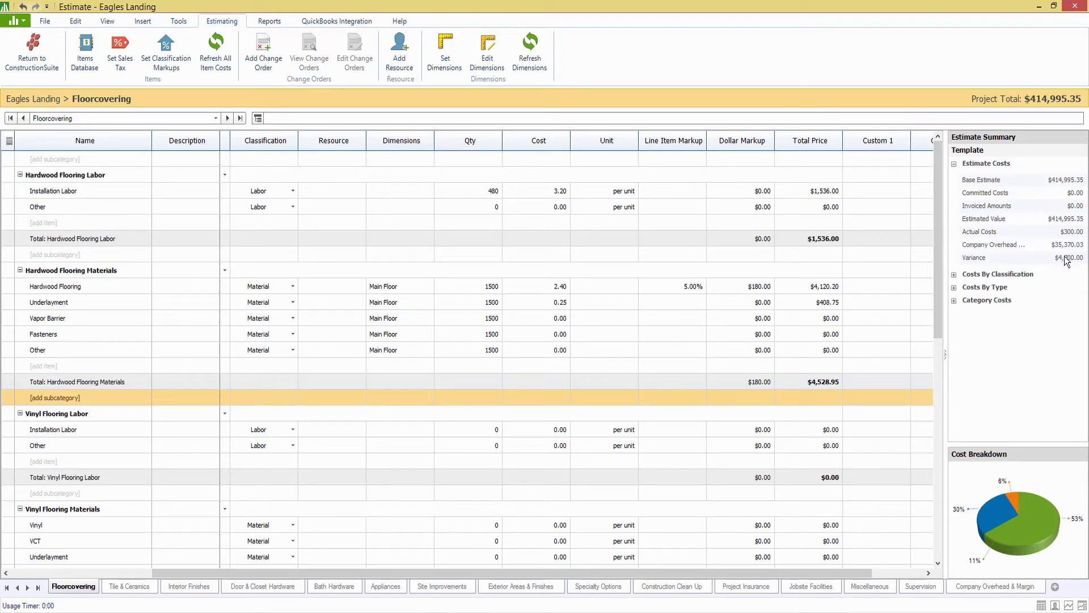
left_click(955, 274)
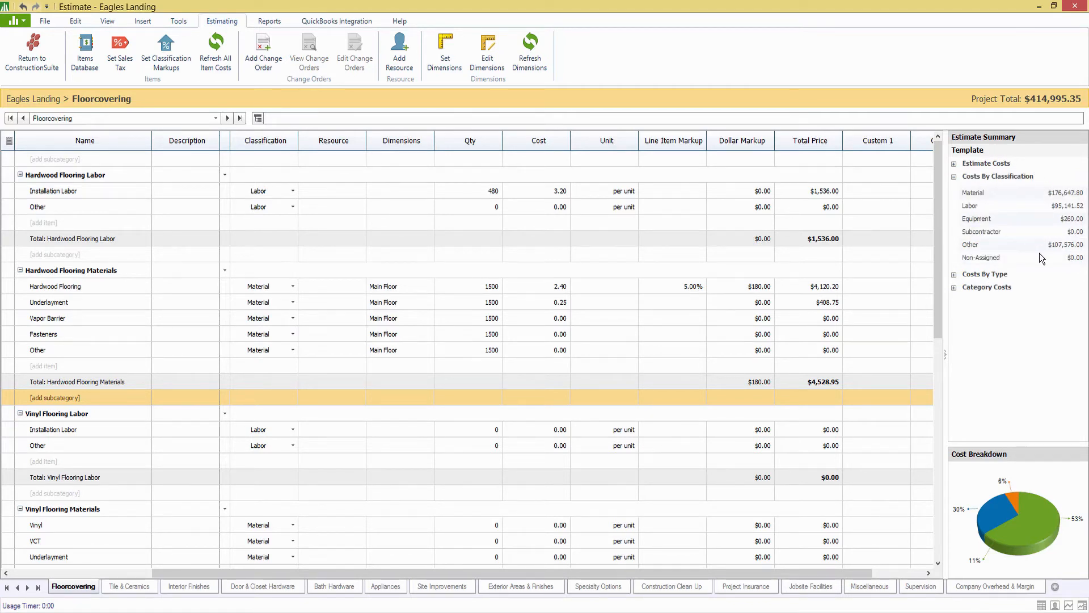
left_click(956, 274)
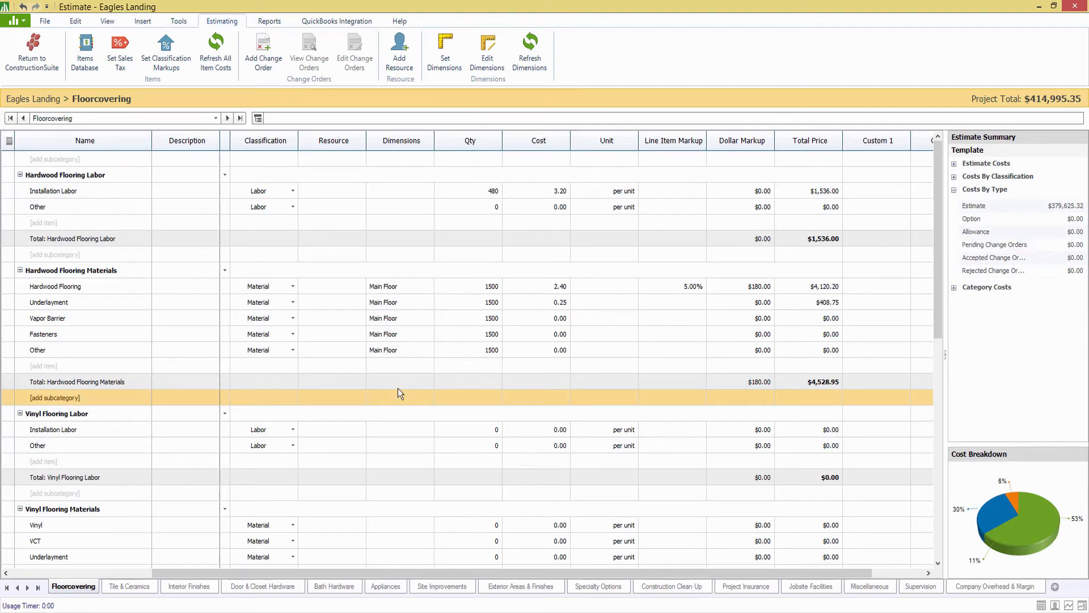
Step: Change the type of the Hardwood Flooring Materials subcategory to Allowance
left_click_drag(495, 572, 281, 572)
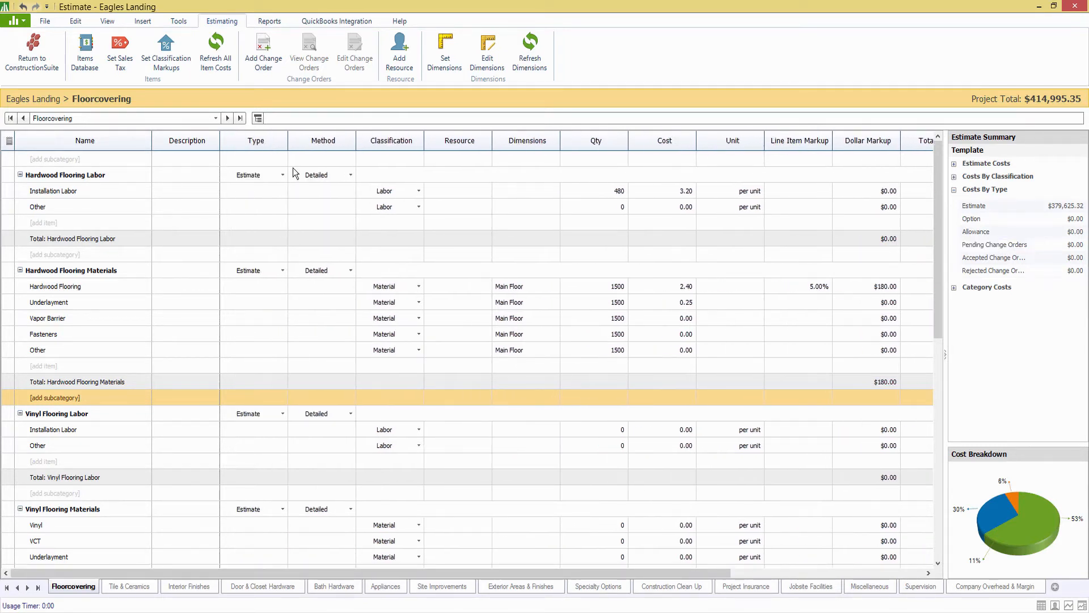
left_click(264, 271)
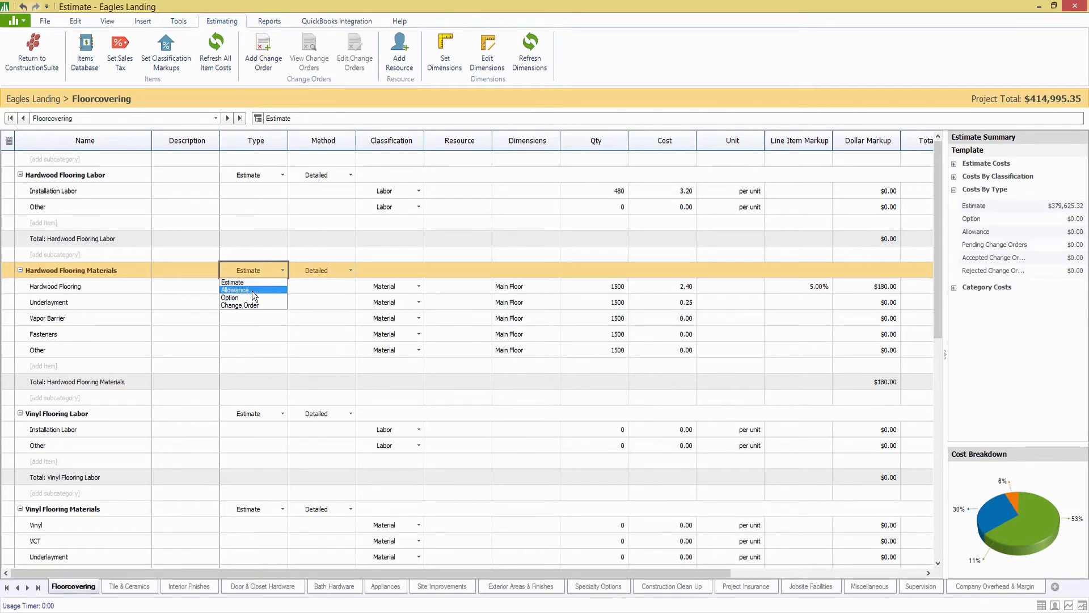
left_click(272, 290)
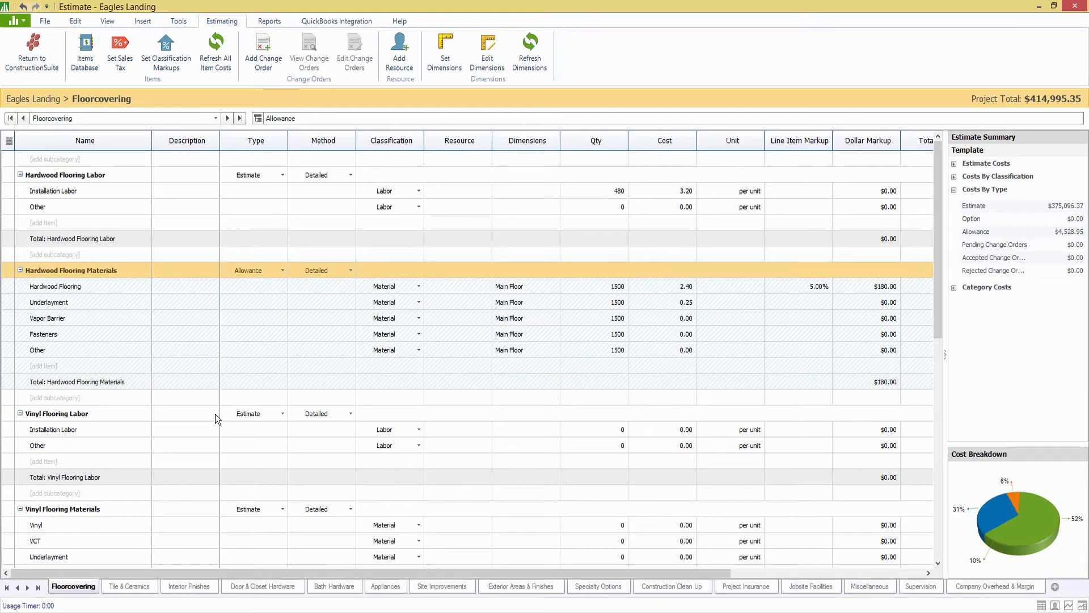
Step: Open Exterior Areas & Finishes from Project Totals and change the Deck Materials subcategory's type to Allowance
left_click(121, 589)
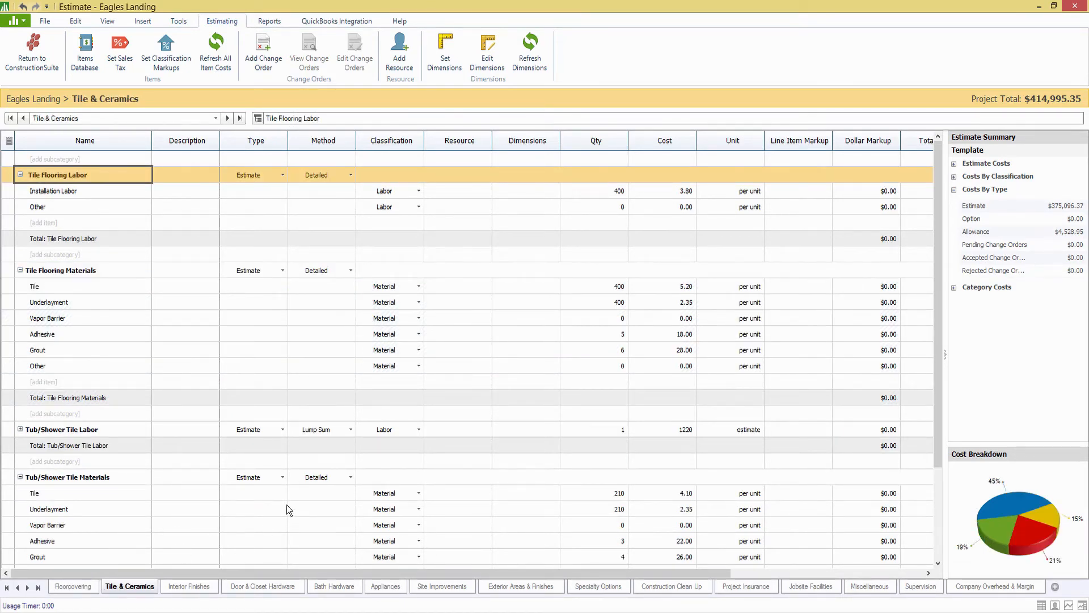
scroll(510, 372, "up", 20)
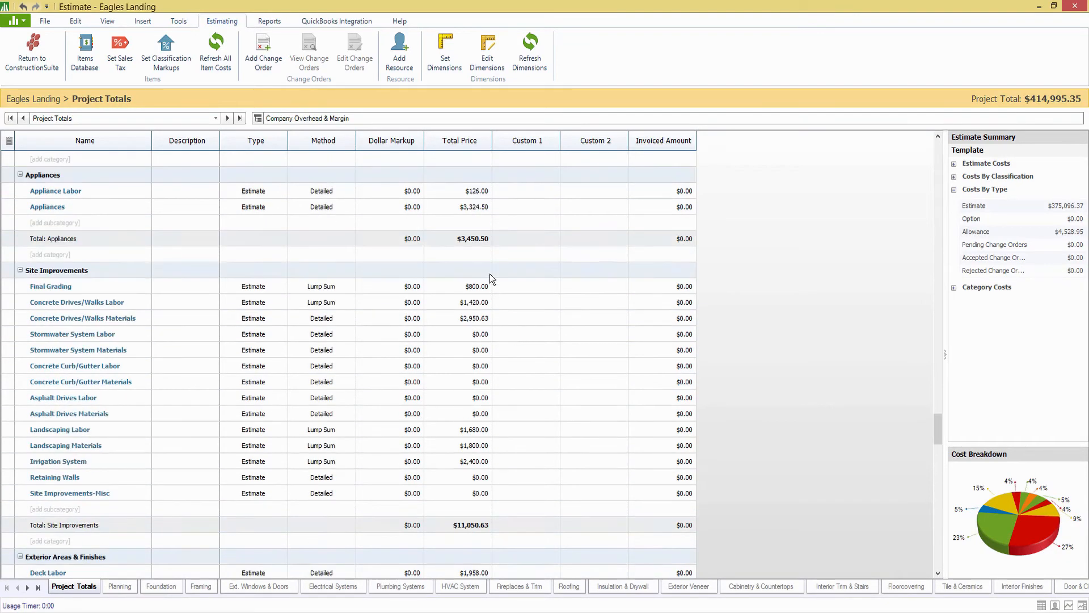
scroll(491, 278, "down", 4)
left_click(47, 381)
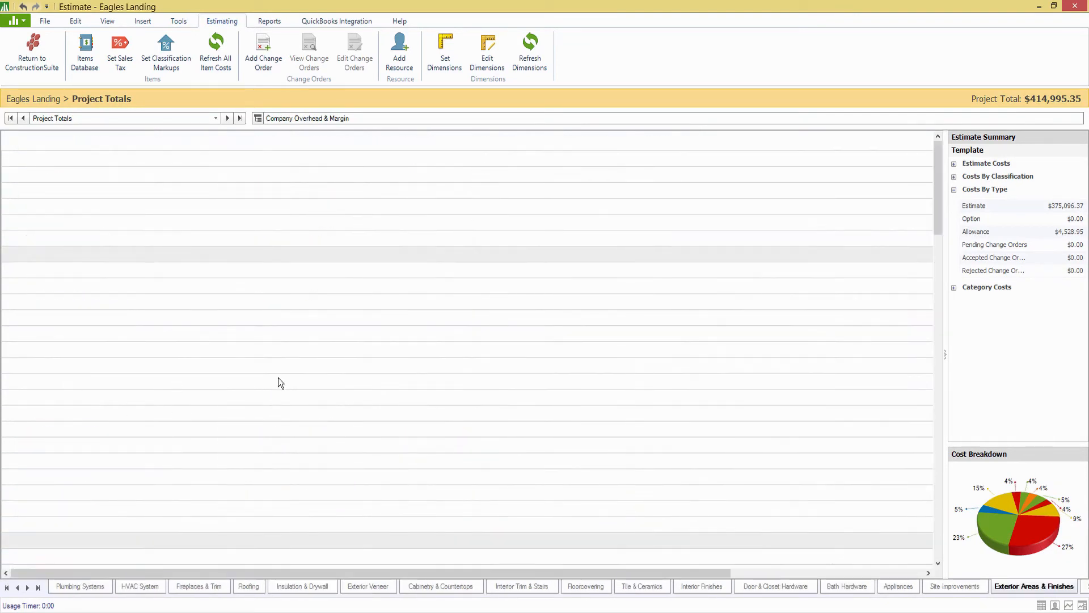
left_click(267, 284)
left_click(281, 283)
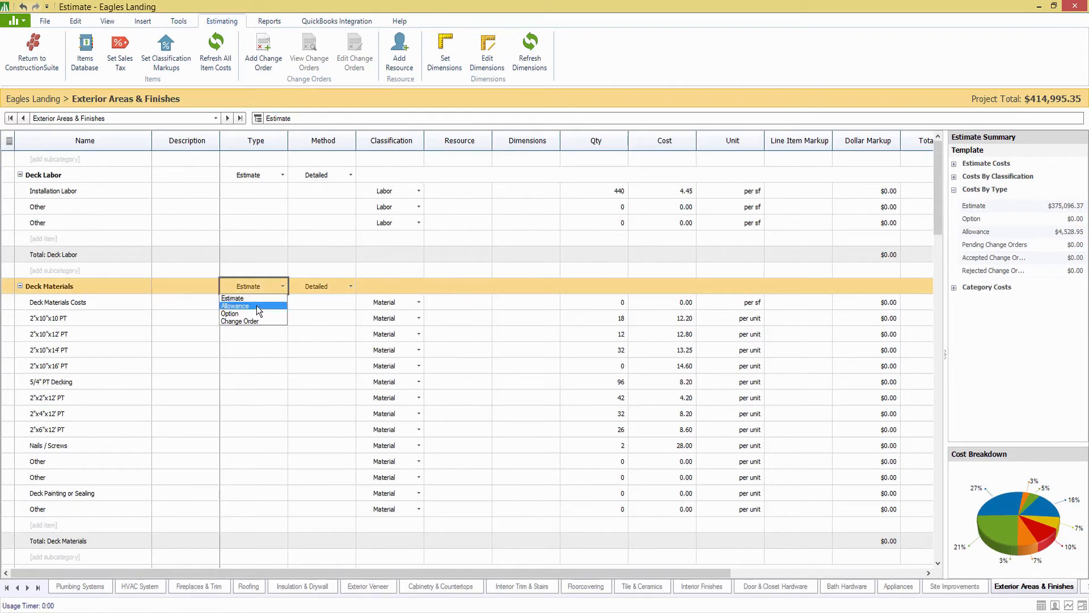
left_click(256, 306)
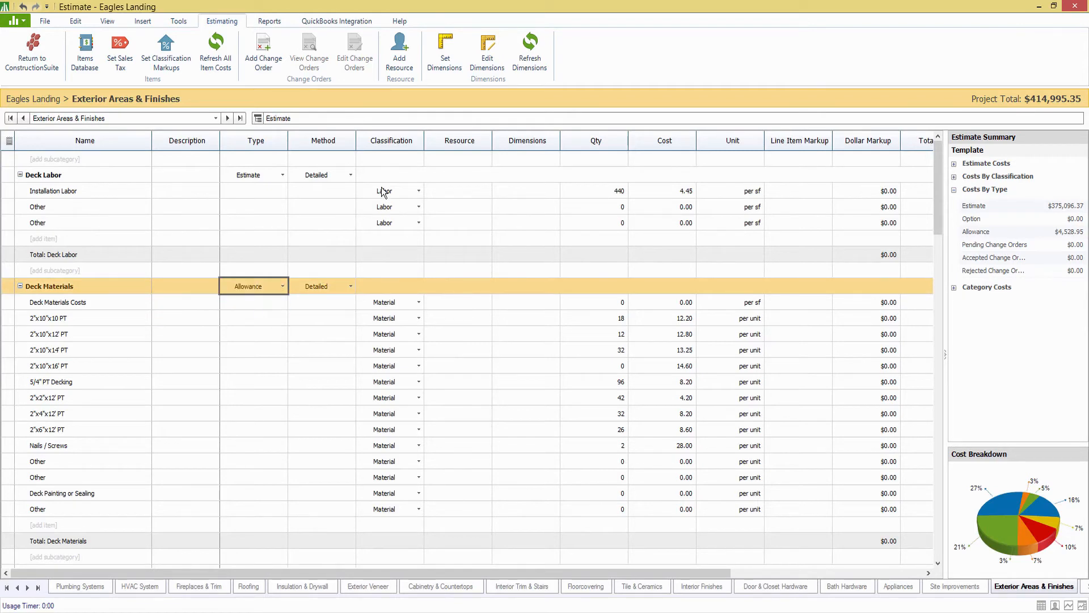
Step: Generate the customer Allowances Report with its default cost, column and color options
left_click(270, 22)
left_click(250, 55)
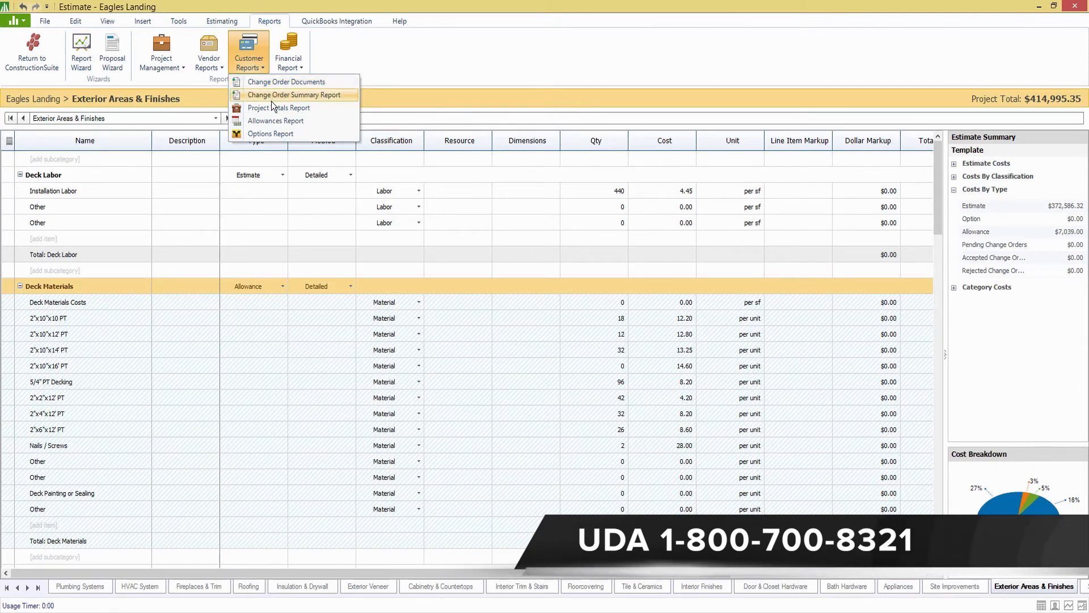
left_click(270, 121)
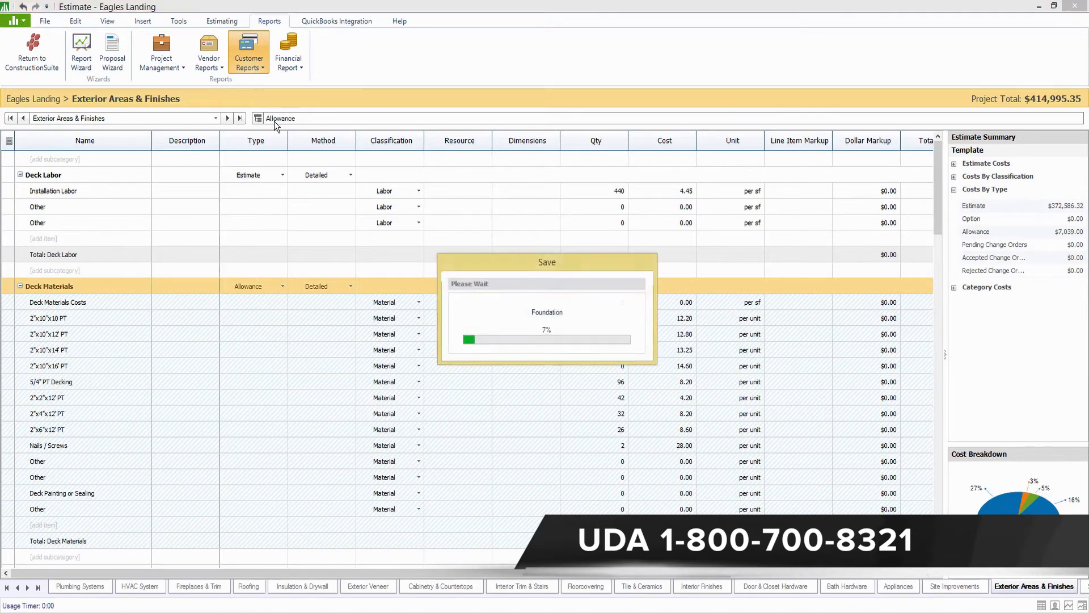
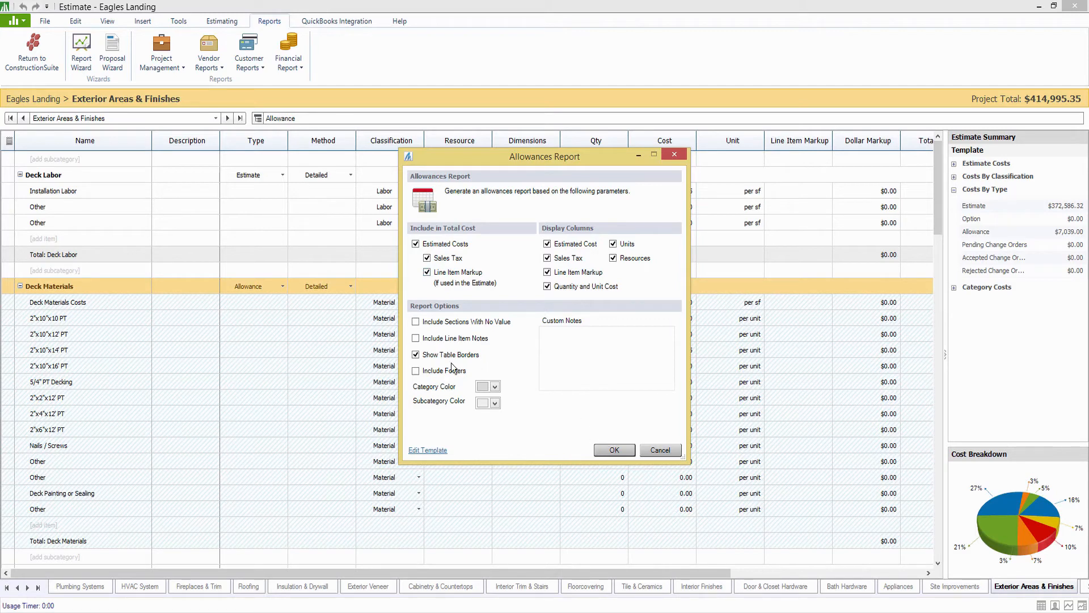
left_click(494, 386)
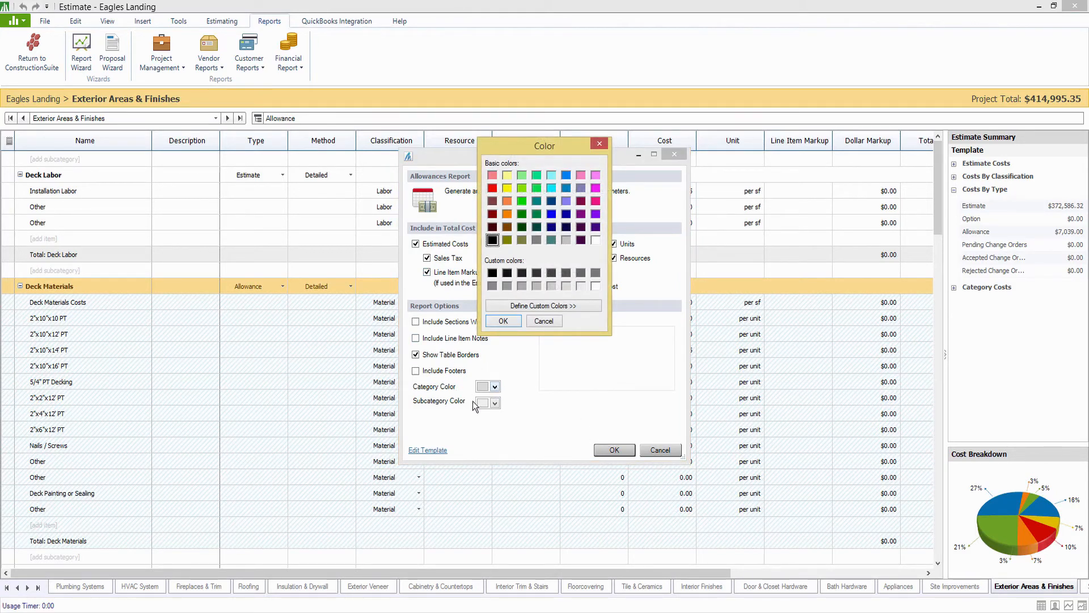
left_click(539, 324)
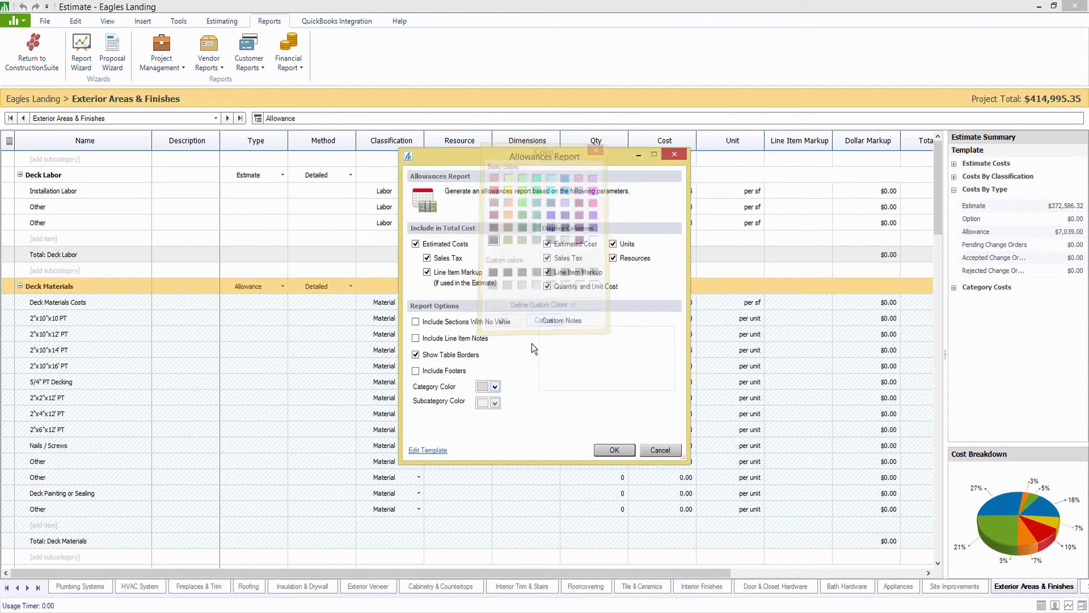
left_click(604, 450)
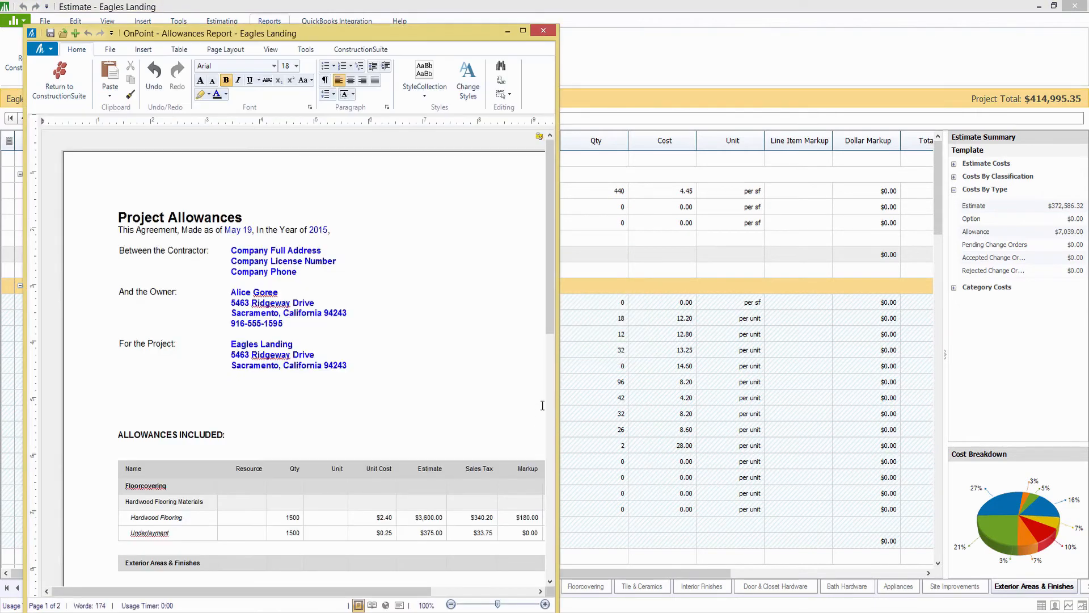
Step: Maximize the allowances report and add the company letterhead to it
left_click(522, 30)
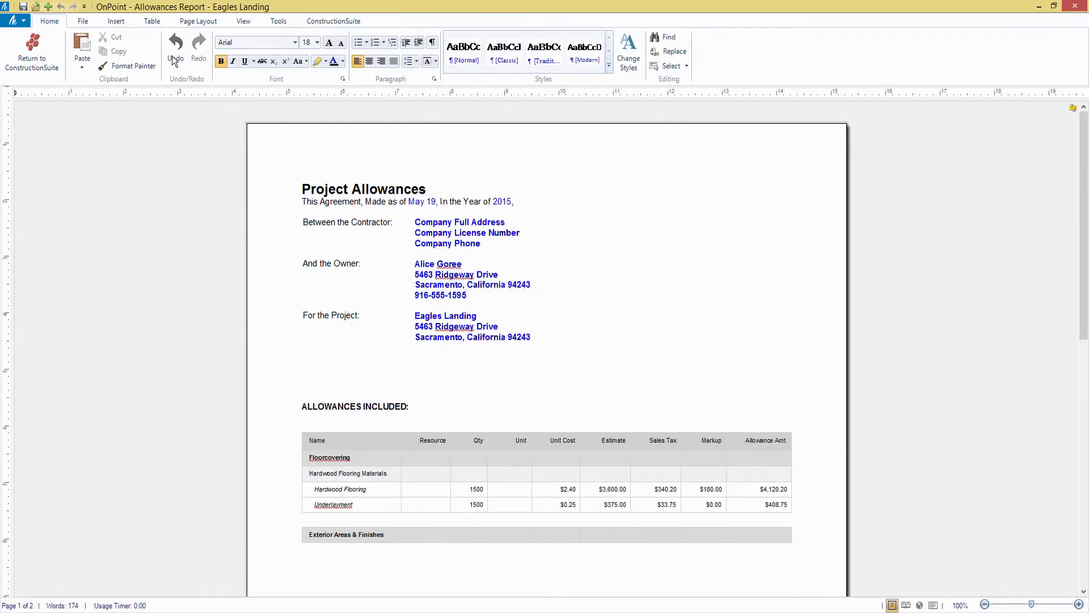
left_click(115, 23)
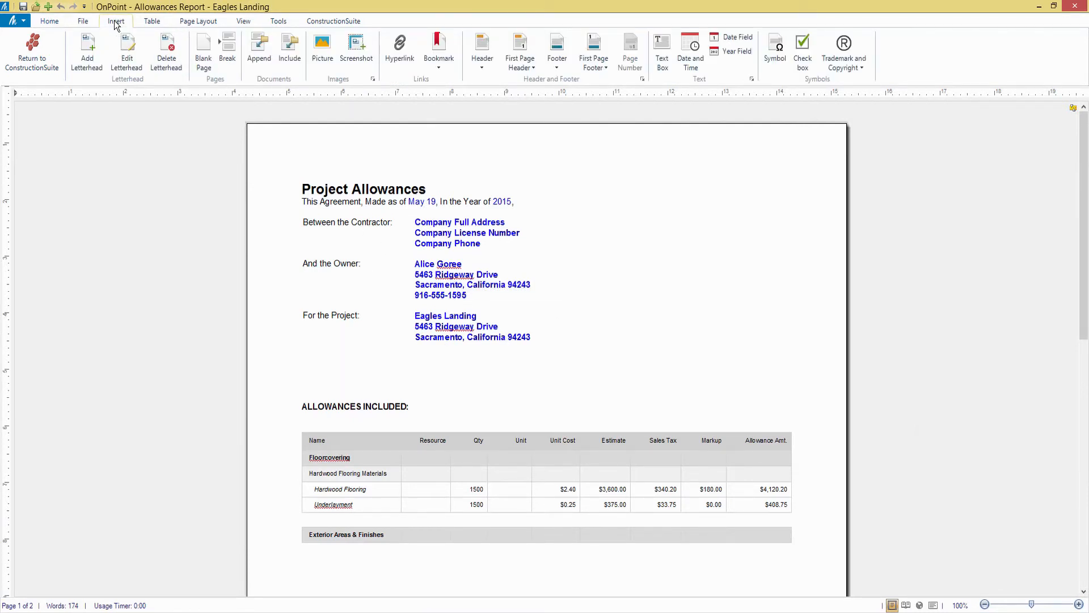
left_click(87, 50)
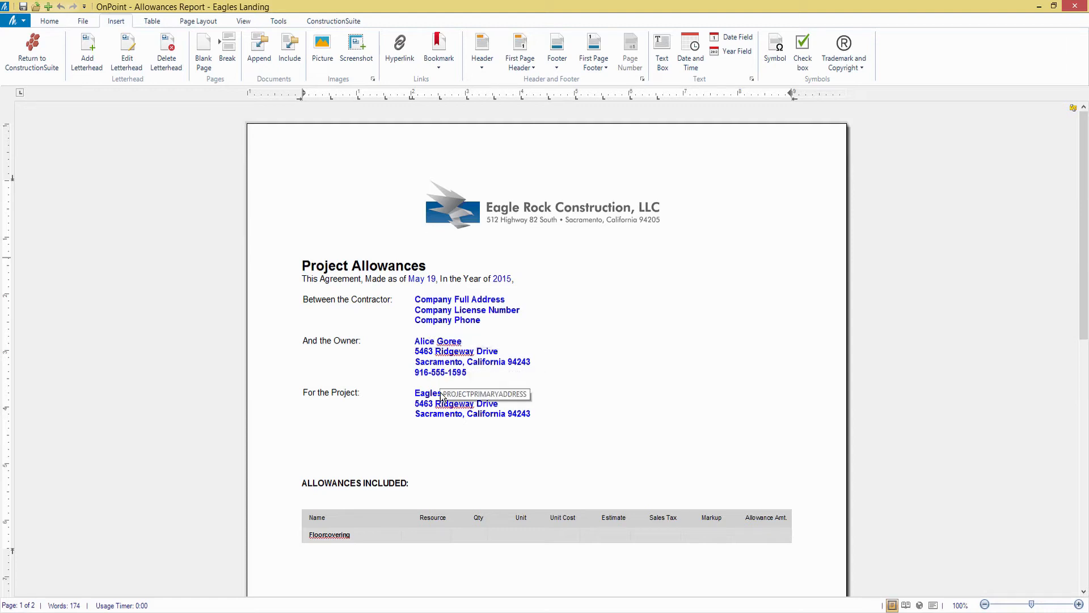
Step: Review the report's Allowances Included table for the Hardwood Flooring Materials and Deck Materials amounts and the total
scroll(408, 450, "down", 2)
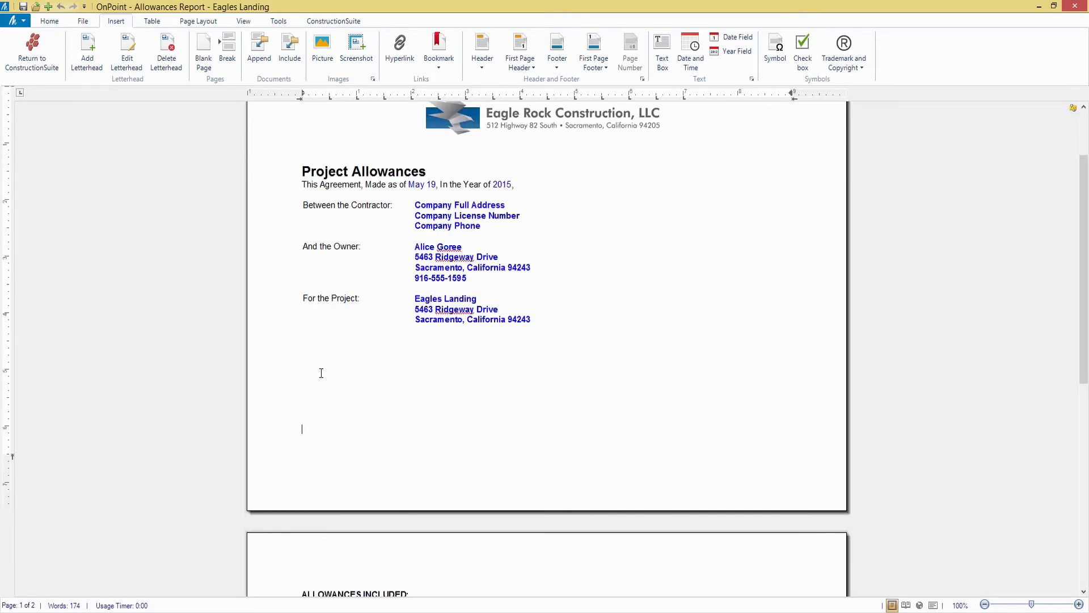
scroll(321, 374, "down", 2)
scroll(321, 372, "down", 3)
scroll(321, 373, "down", 2)
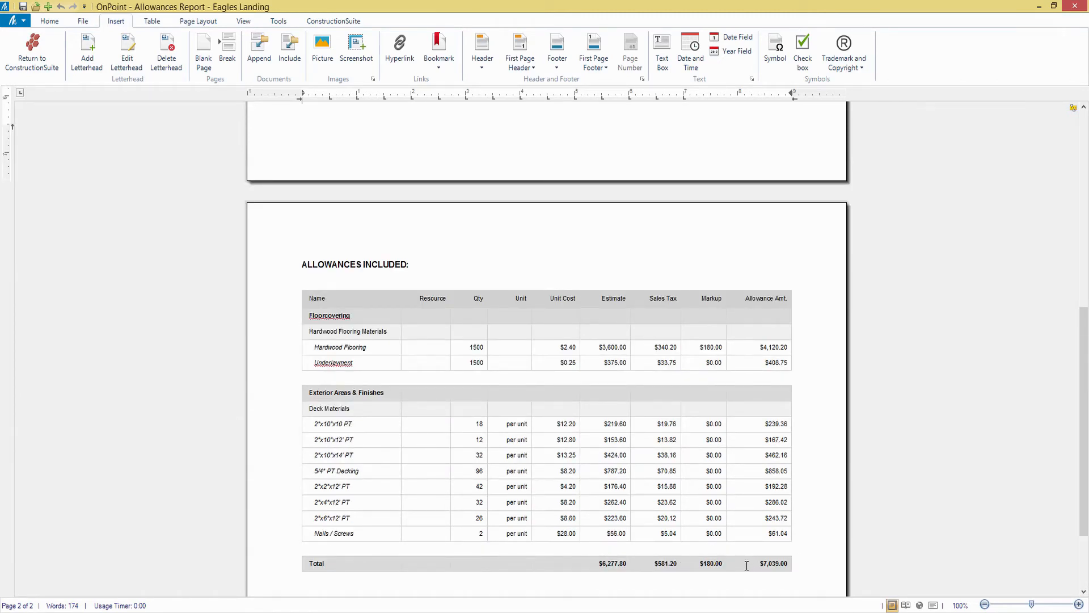
scroll(746, 566, "down", 2)
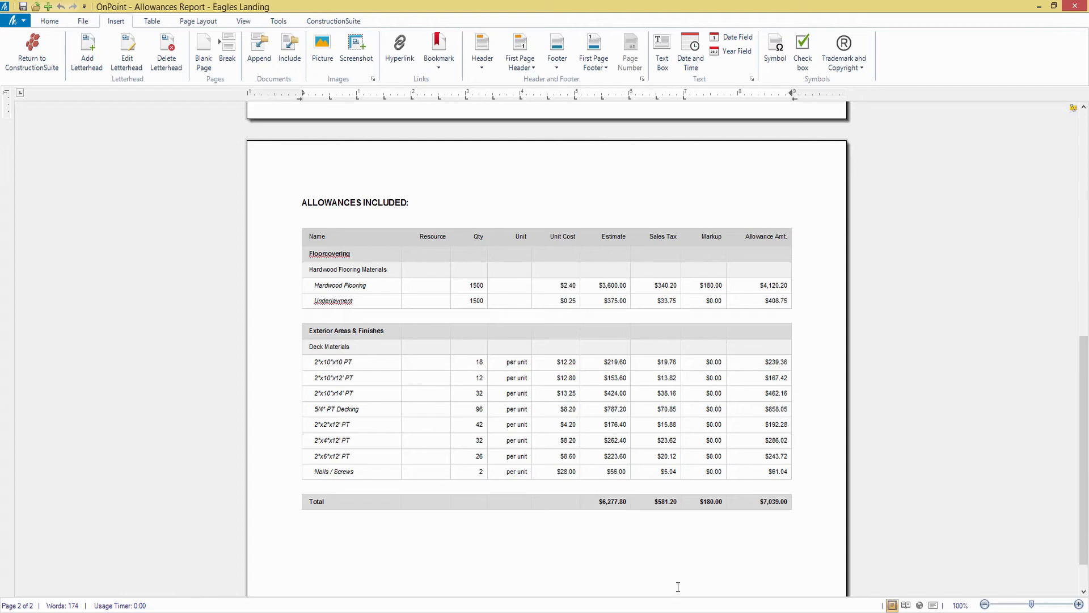
Step: Return to the estimate and change the Deck Materials subcategory's type to Option
left_click(1040, 7)
left_click(273, 288)
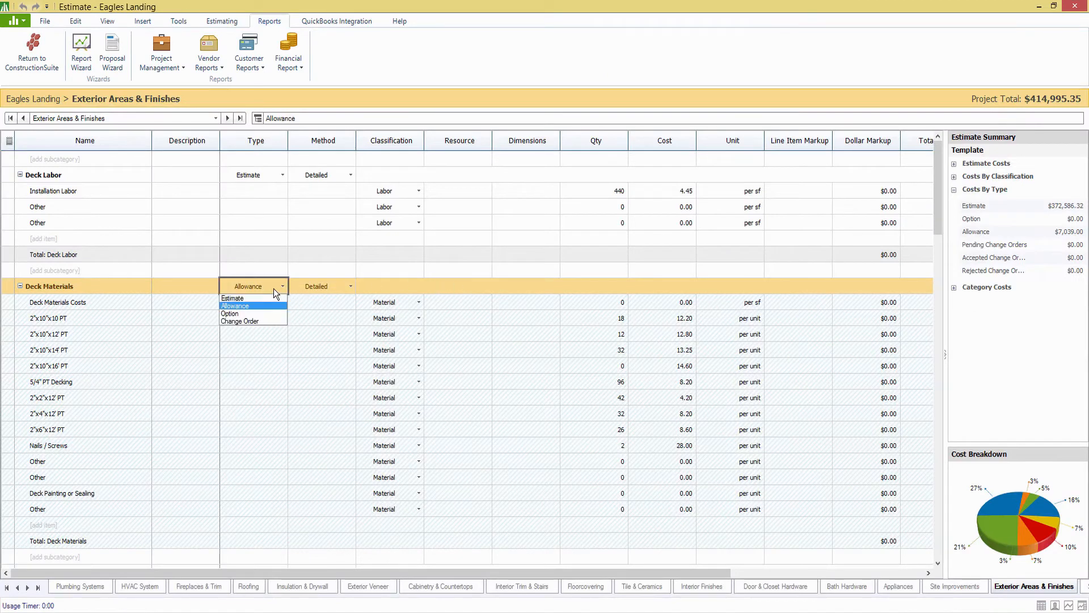
left_click(247, 313)
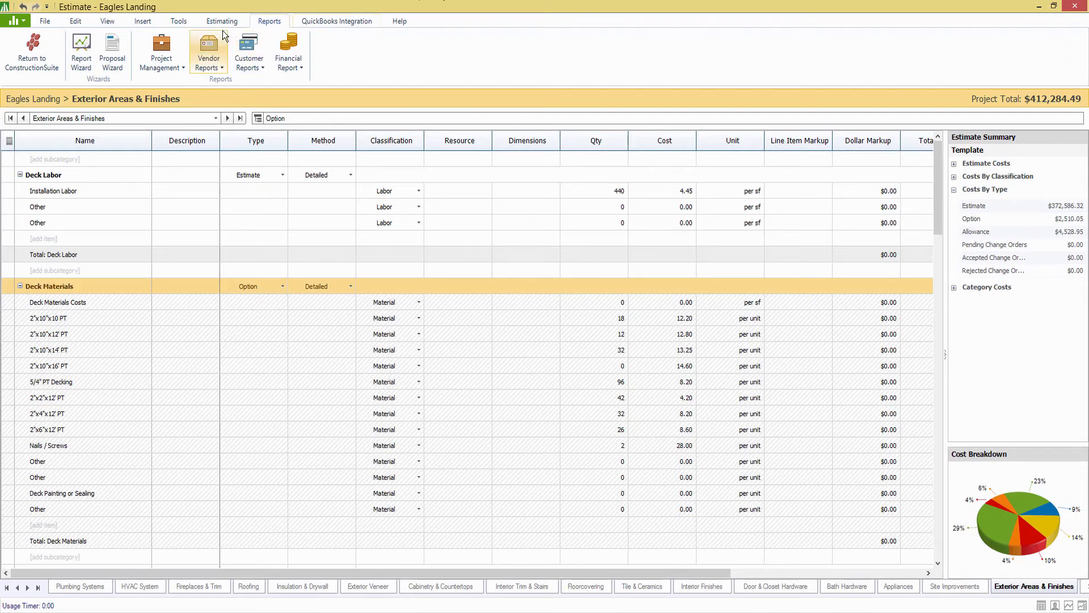
Step: Start the Proposal Wizard, choose the Residential Template and continue to the Document Information step
left_click(162, 50)
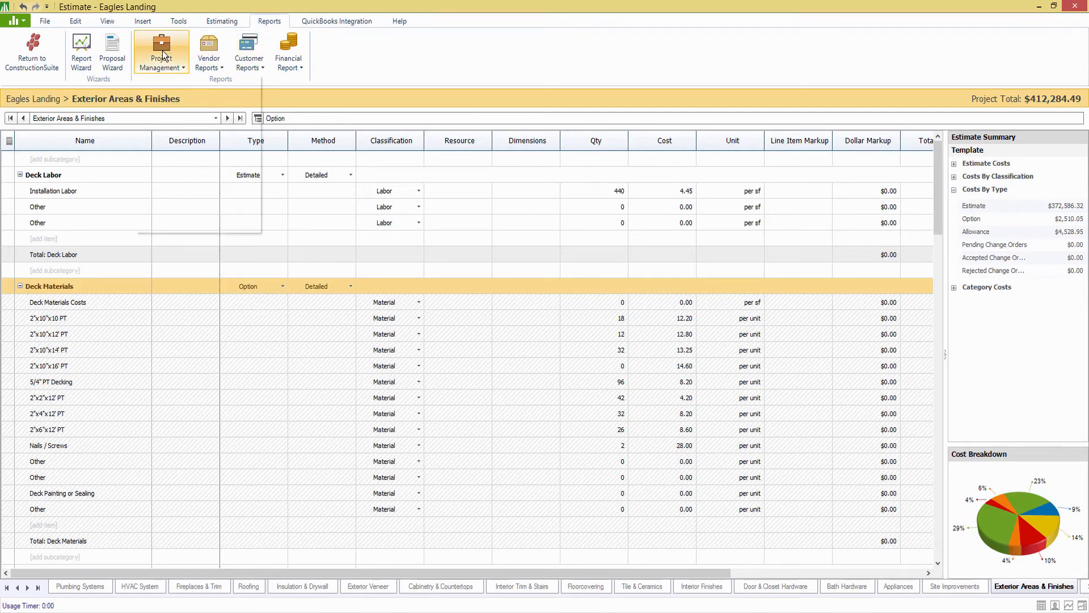
left_click(209, 60)
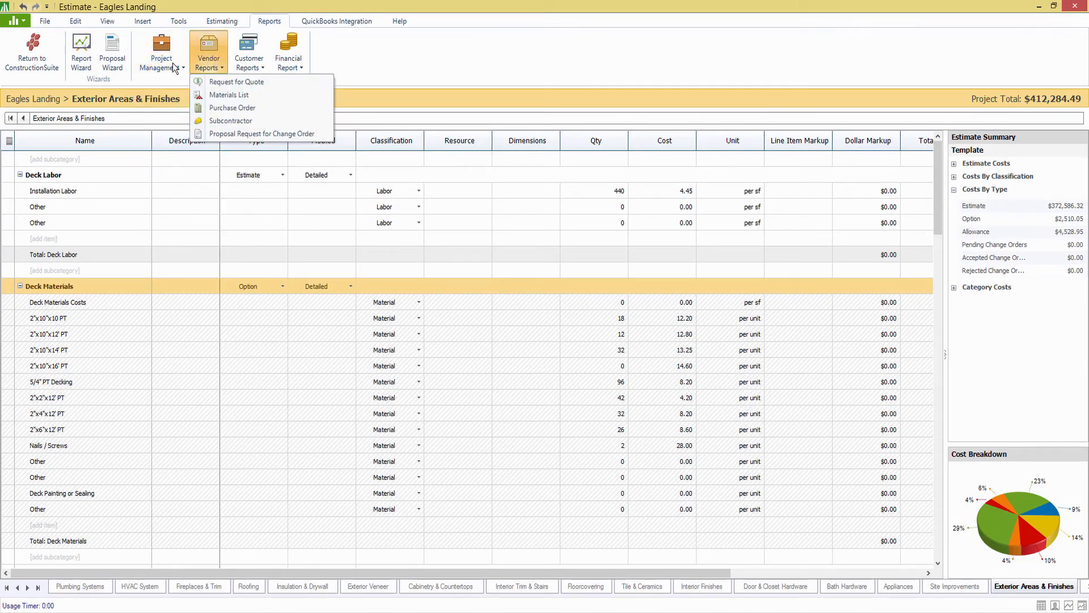
left_click(119, 68)
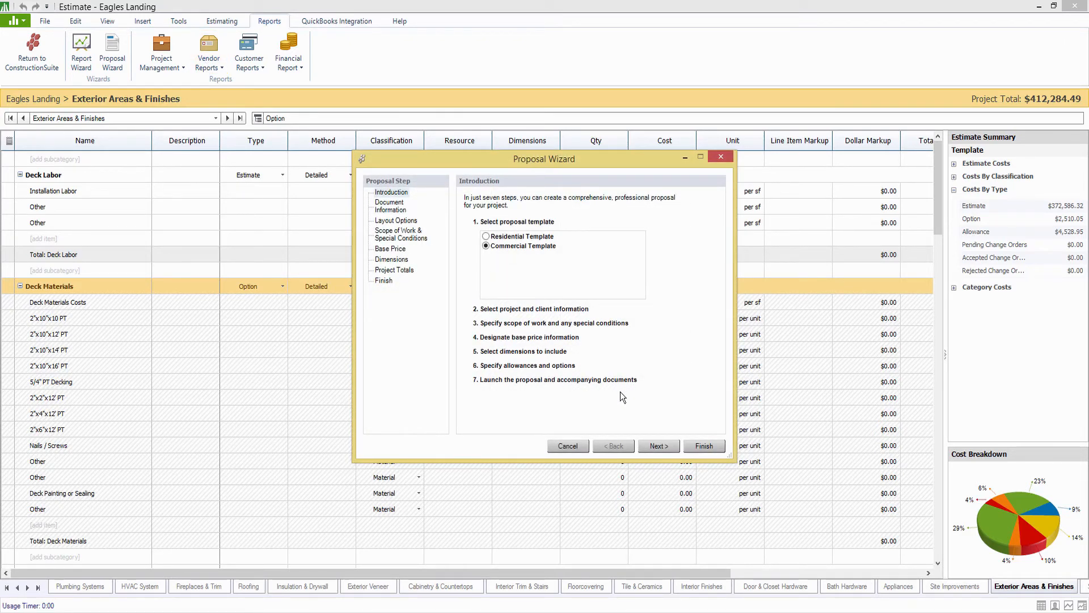
key("Up")
left_click(658, 446)
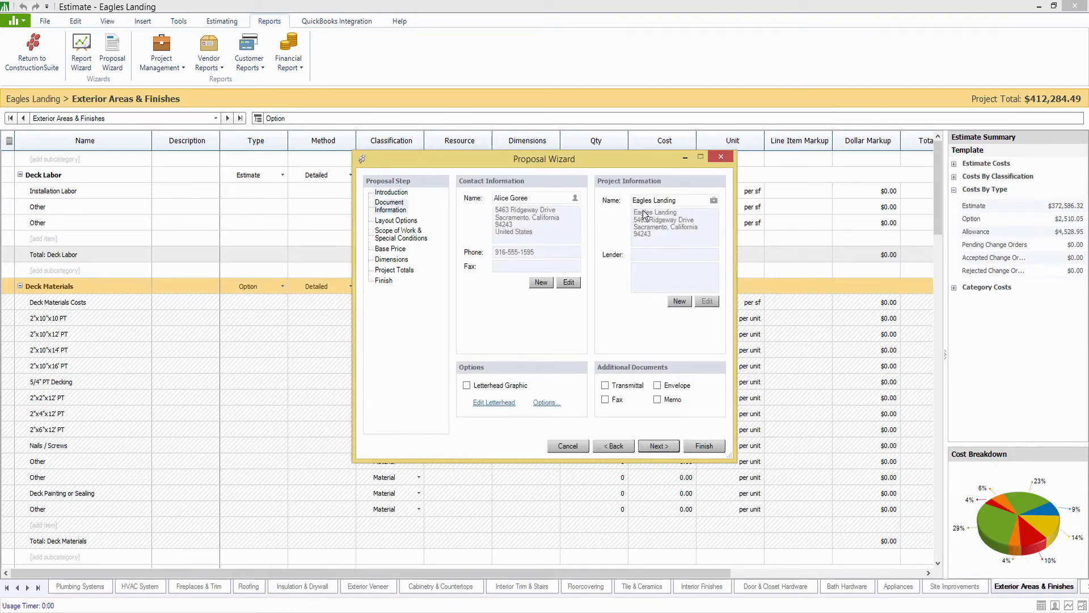
Step: Include the letterhead graphic in the proposal, keep layout Option 1 and continue to the Scope of Work and Special Conditions step
left_click(467, 386)
left_click(639, 443)
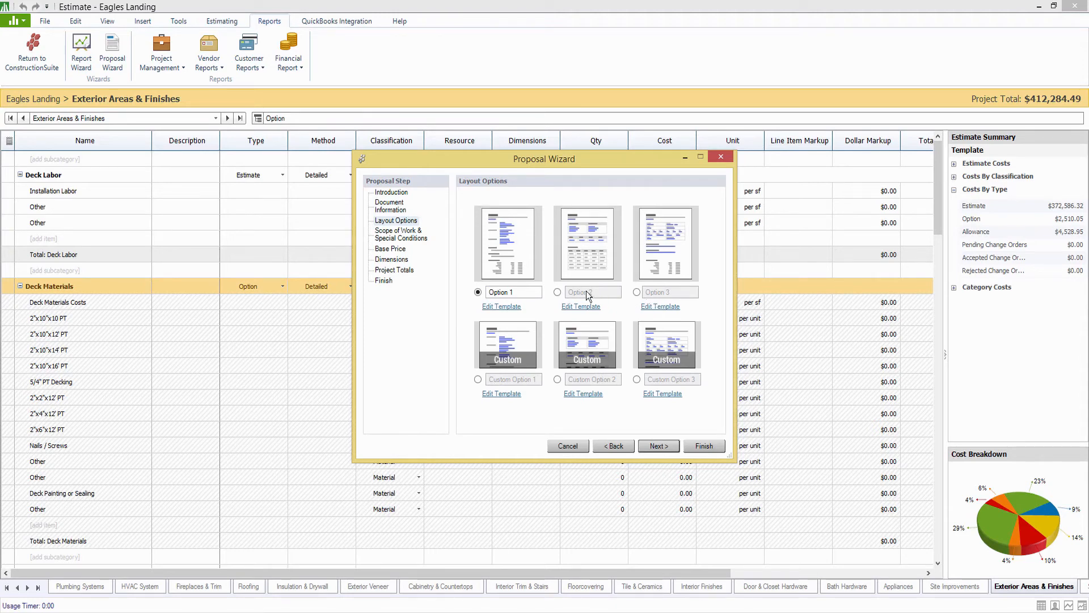
mouse_move(575, 275)
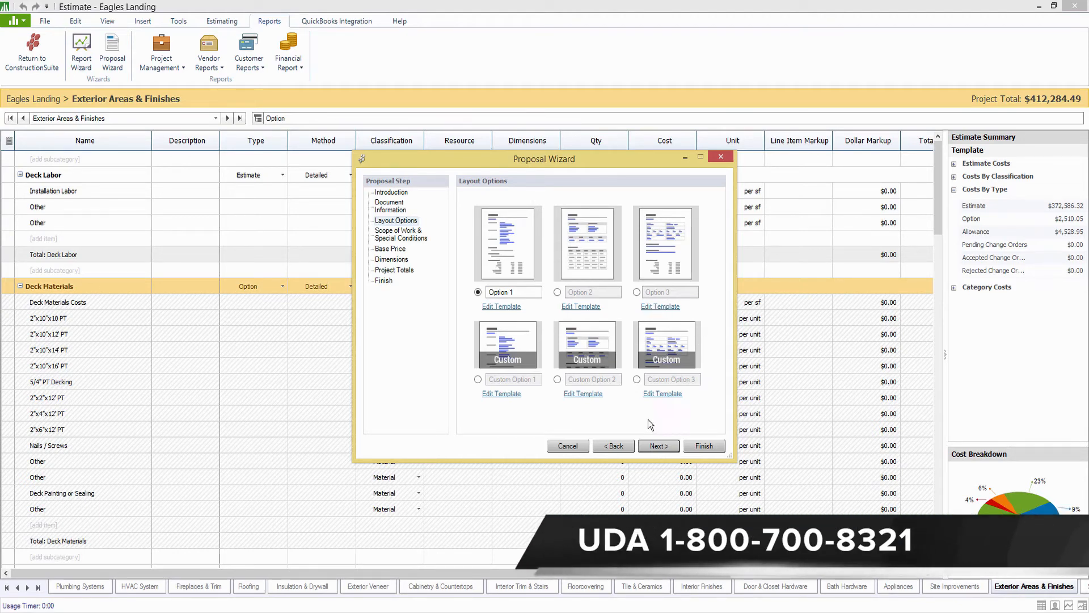
left_click(659, 446)
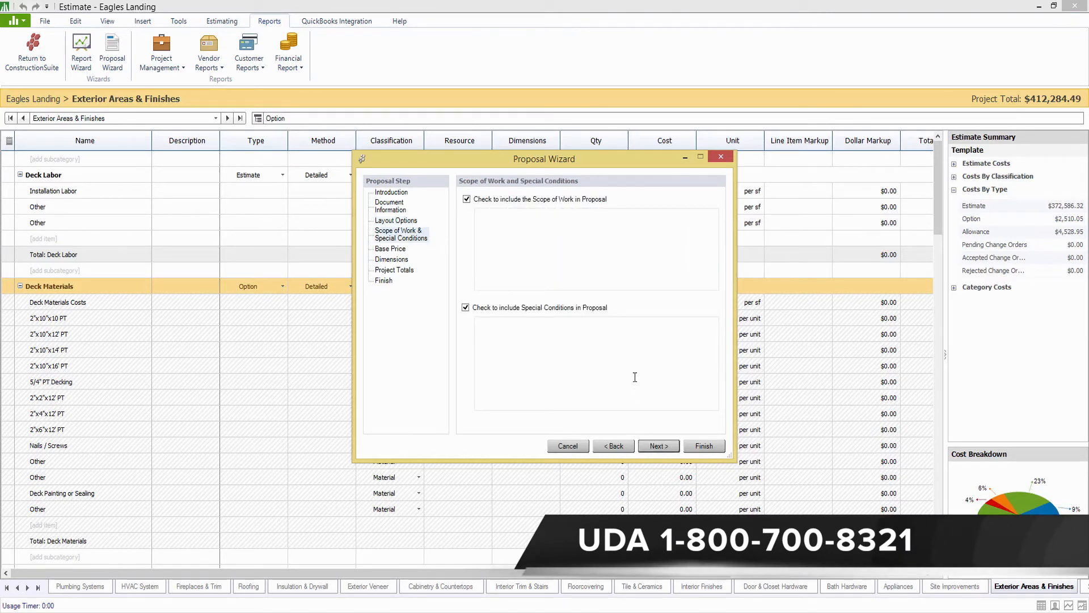
Step: Accept the scope of work, base price and dimensions settings and continue to the Project Totals step
left_click(656, 446)
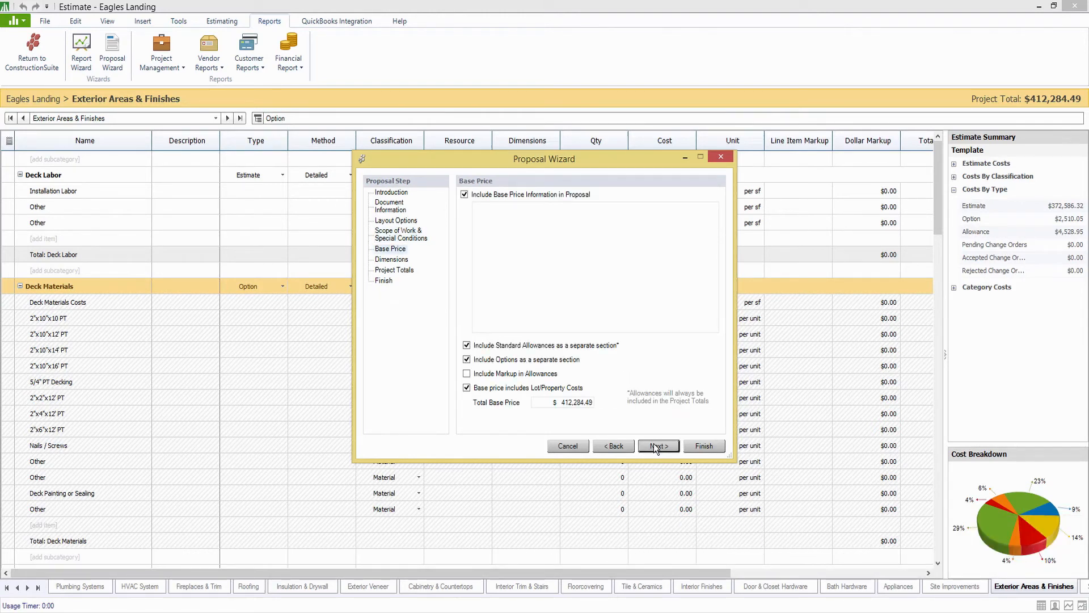
left_click(559, 224)
left_click(658, 446)
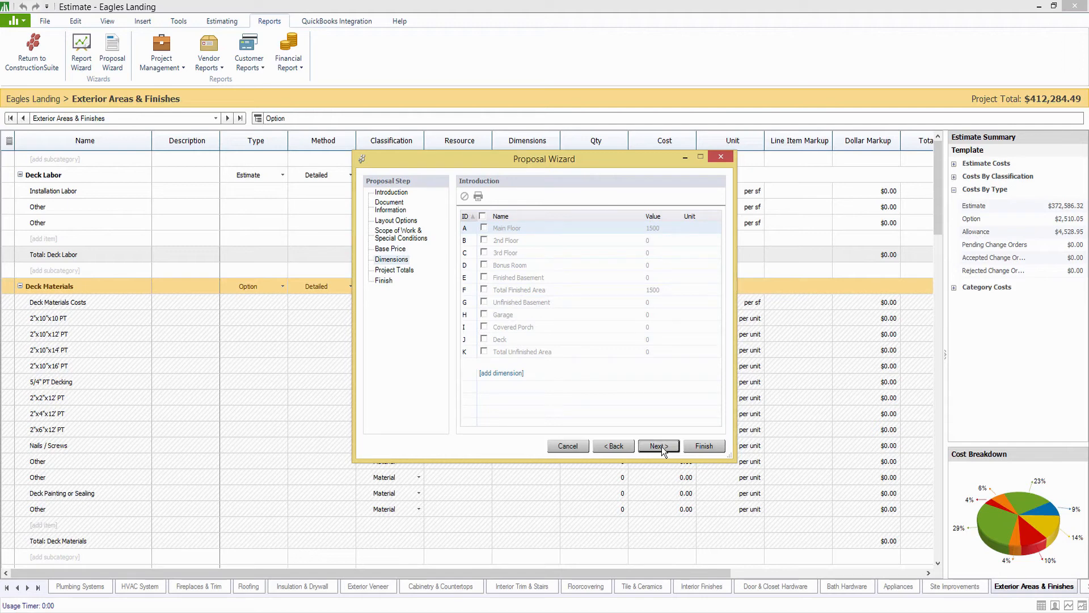
left_click(662, 446)
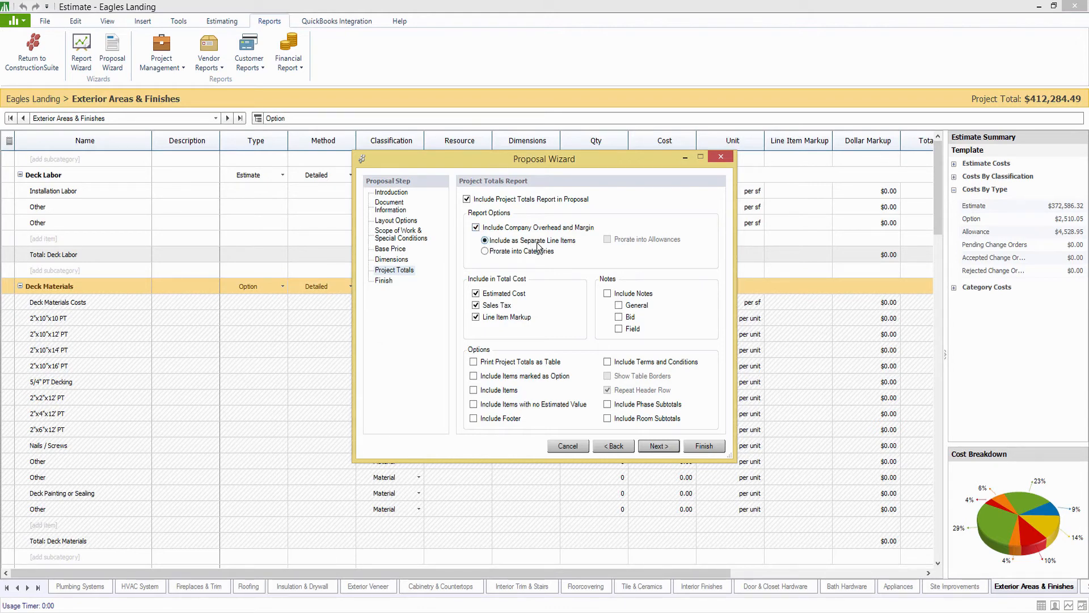
Step: Prorate overhead and margin into categories, include all notes and items, print project totals as a table, and continue to the table options
left_click(485, 251)
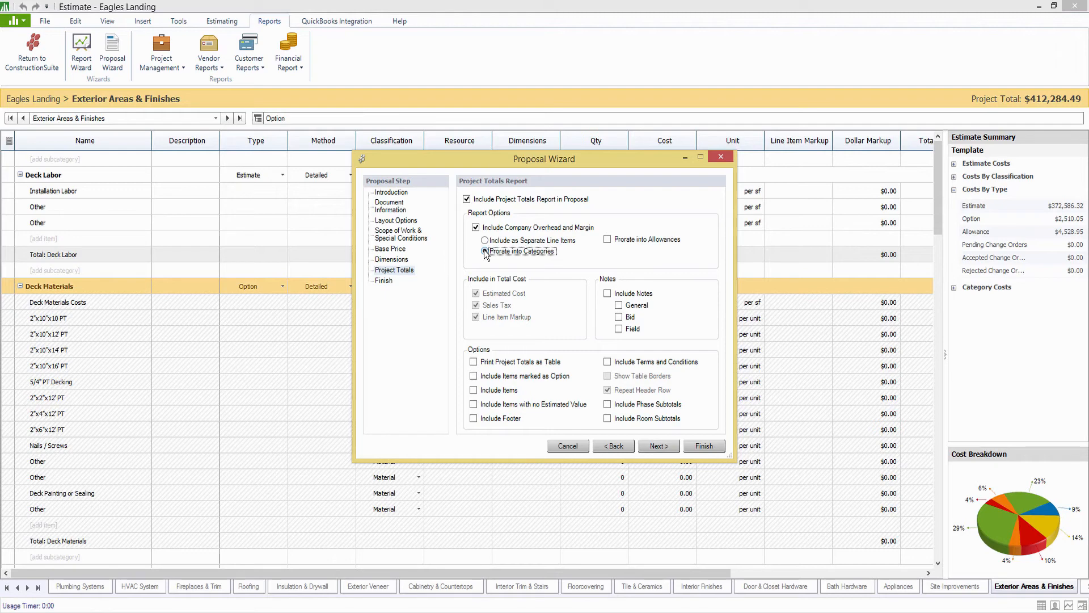
left_click(607, 294)
left_click(473, 362)
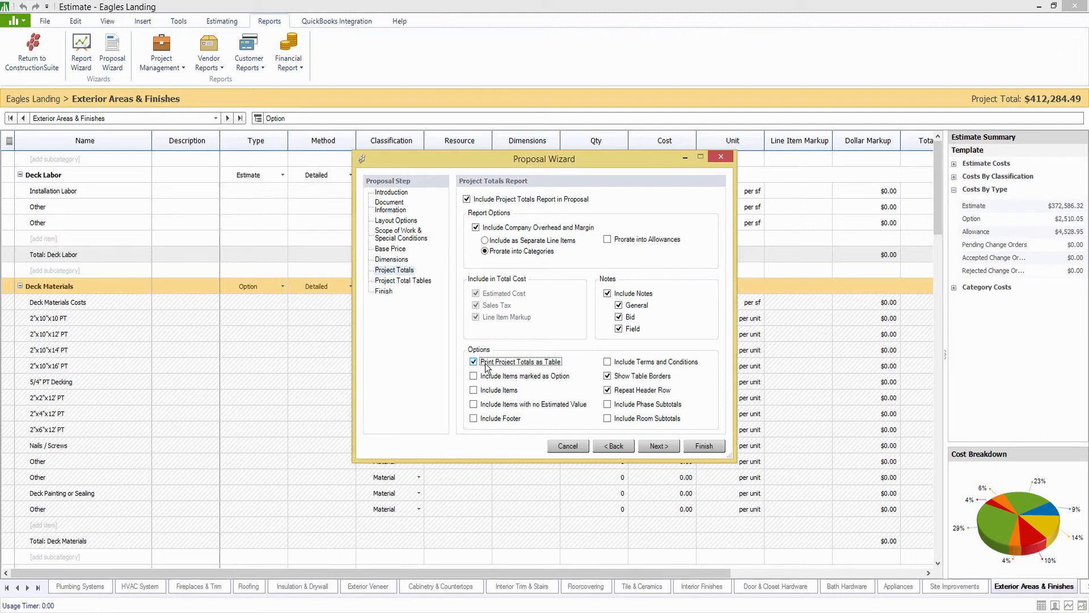
left_click(474, 390)
left_click(658, 445)
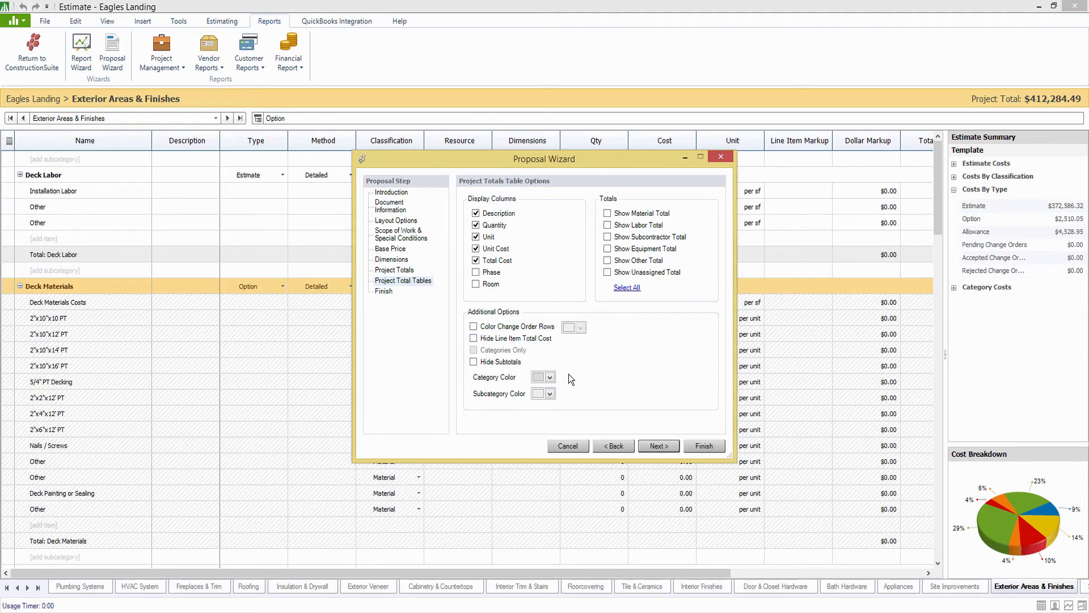
left_click(614, 446)
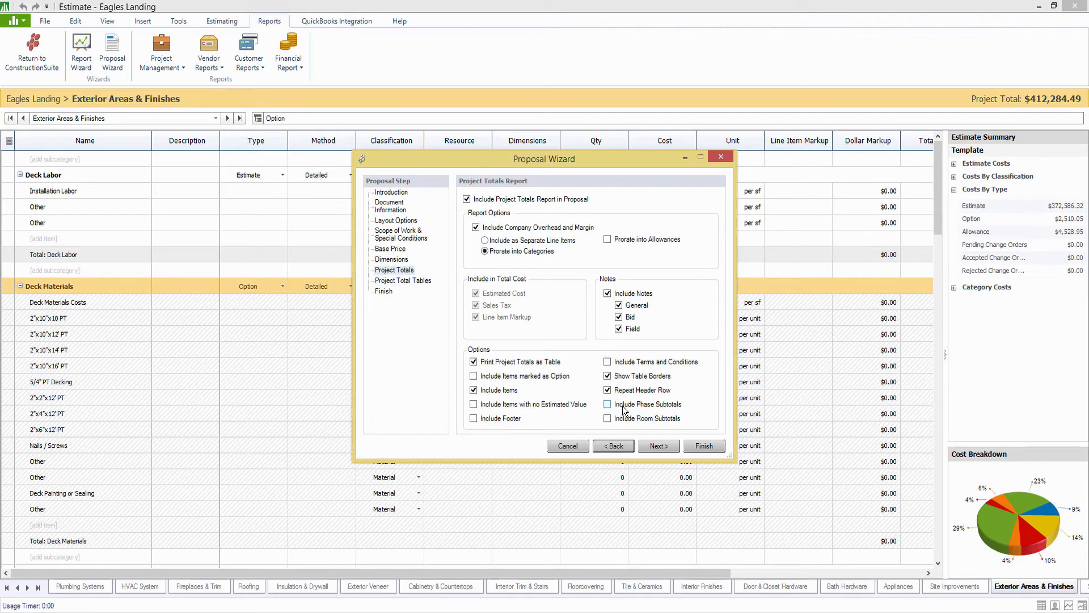
left_click(663, 446)
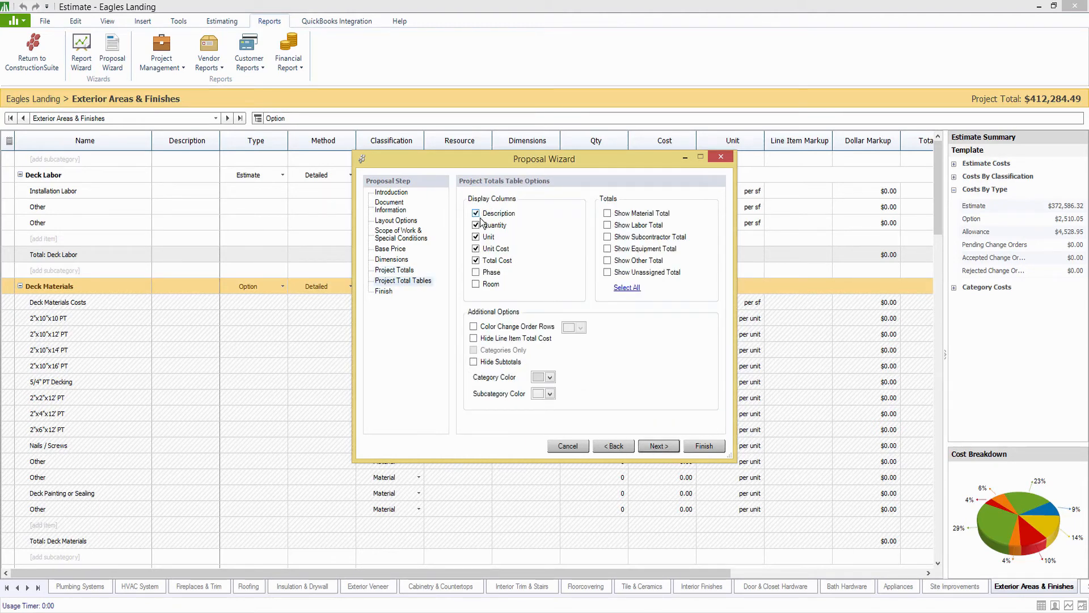
Step: Show the material, labor, subcontractor and equipment totals in the project totals table and generate the proposal
left_click(608, 214)
left_click(608, 225)
left_click(608, 237)
left_click(608, 249)
left_click(703, 447)
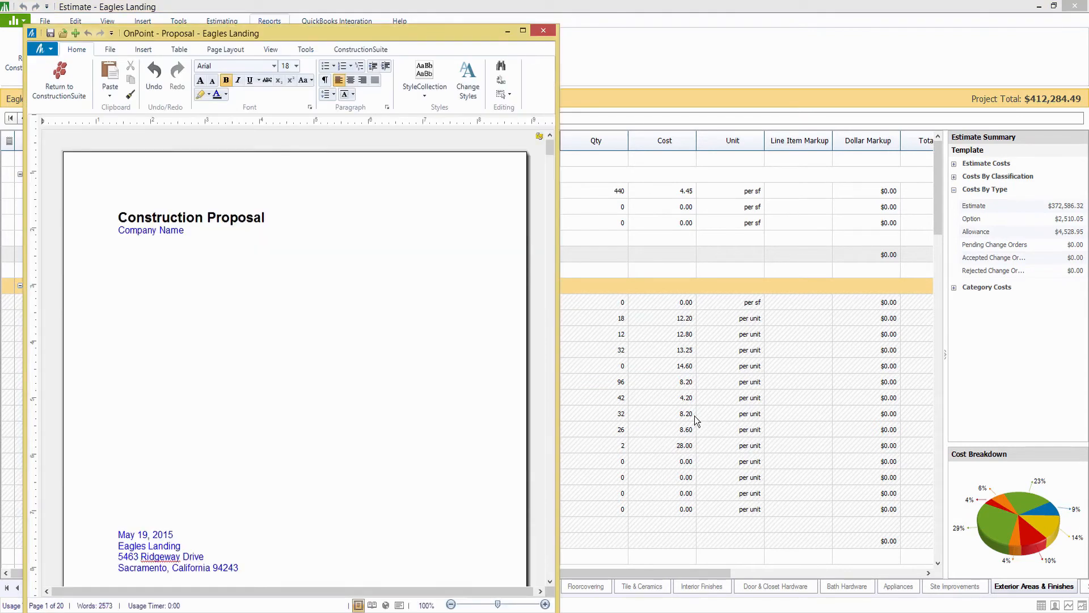
Step: Review the proposal's owner and project details, base price, allowances, options and the unit costs and subtotals in the Project Totals table
scroll(190, 422, "down", 15)
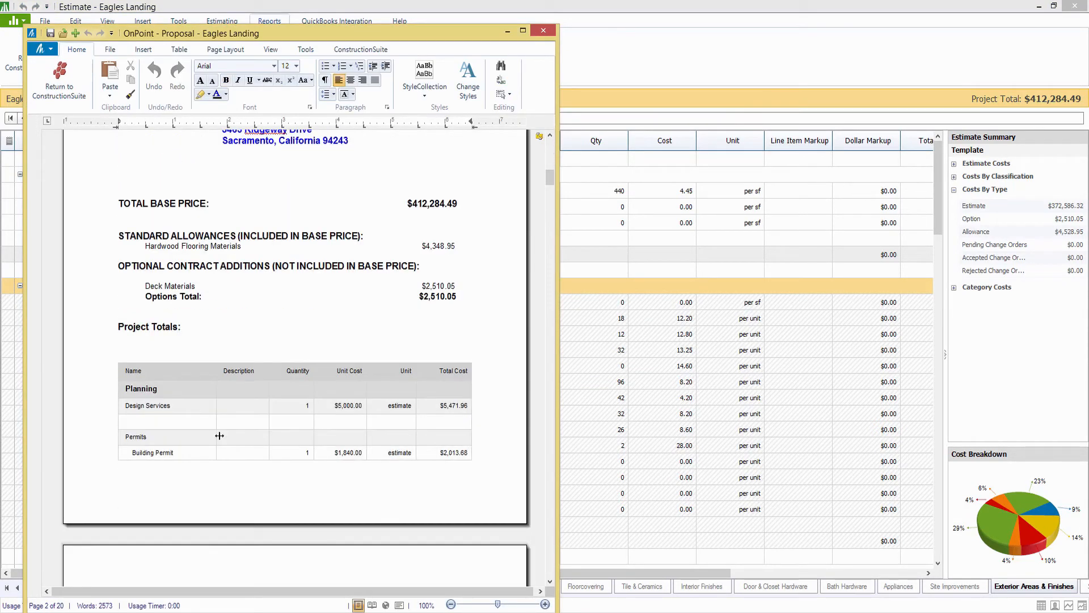
left_click(344, 405)
left_click_drag(365, 405, 400, 405)
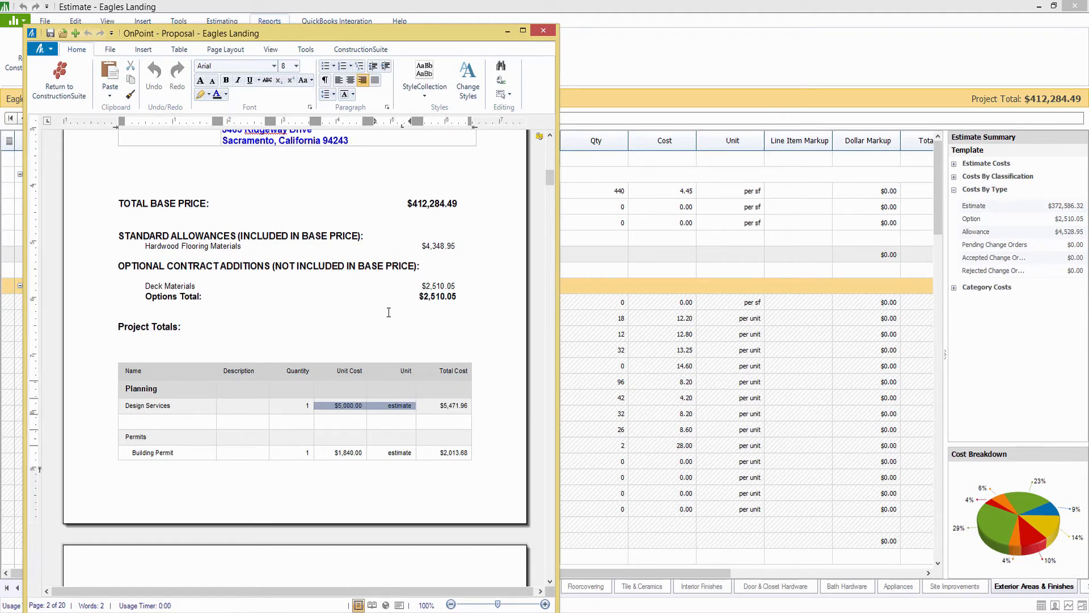
scroll(348, 335, "down", 3)
scroll(349, 335, "down", 2)
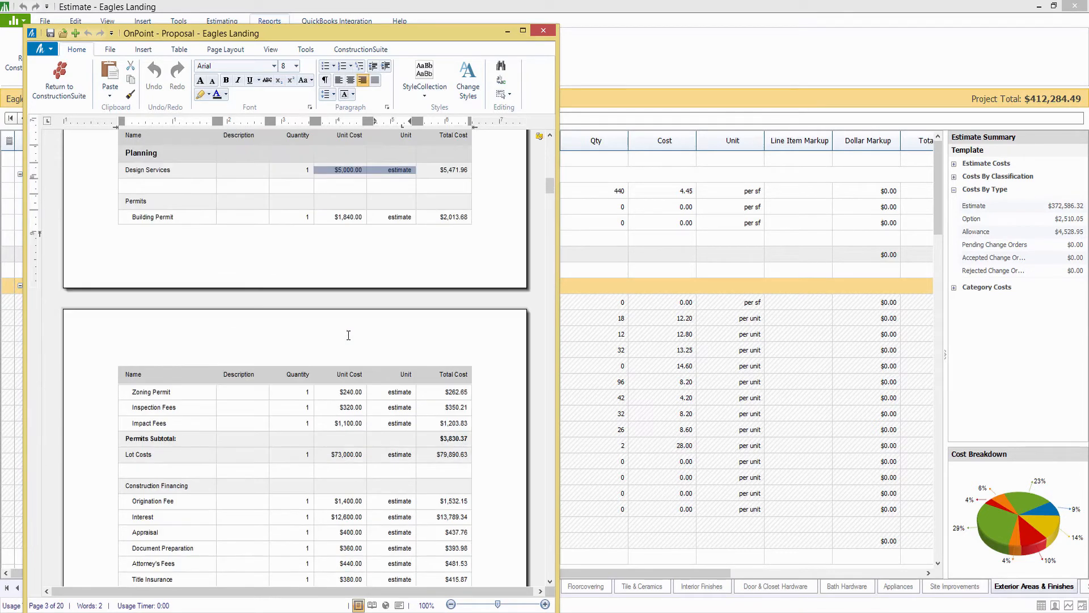
scroll(349, 335, "down", 1)
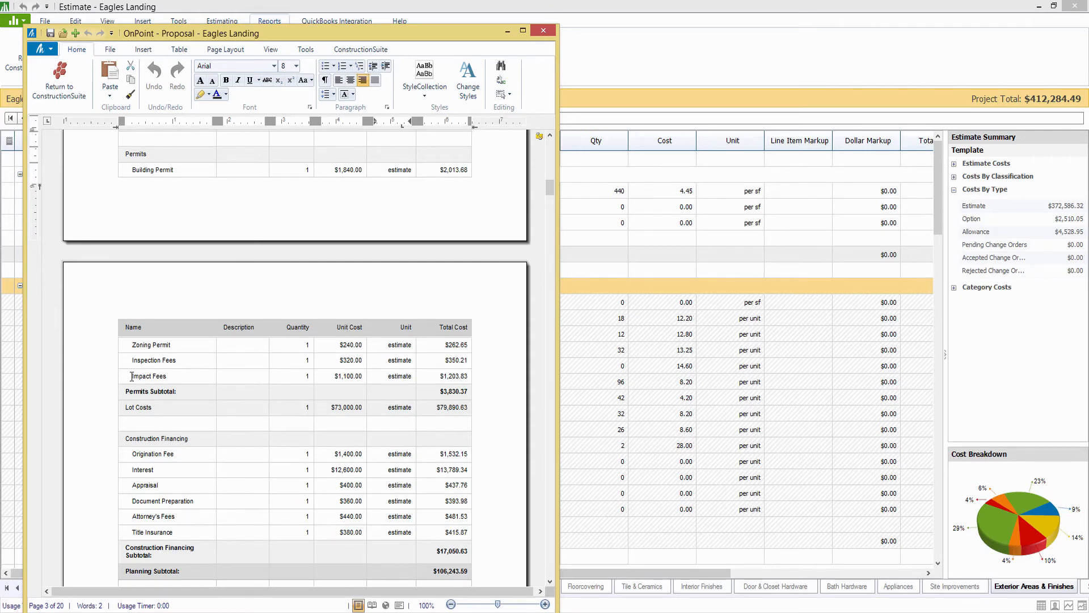
scroll(236, 348, "down", 3)
scroll(236, 348, "up", 3)
scroll(238, 352, "up", 8)
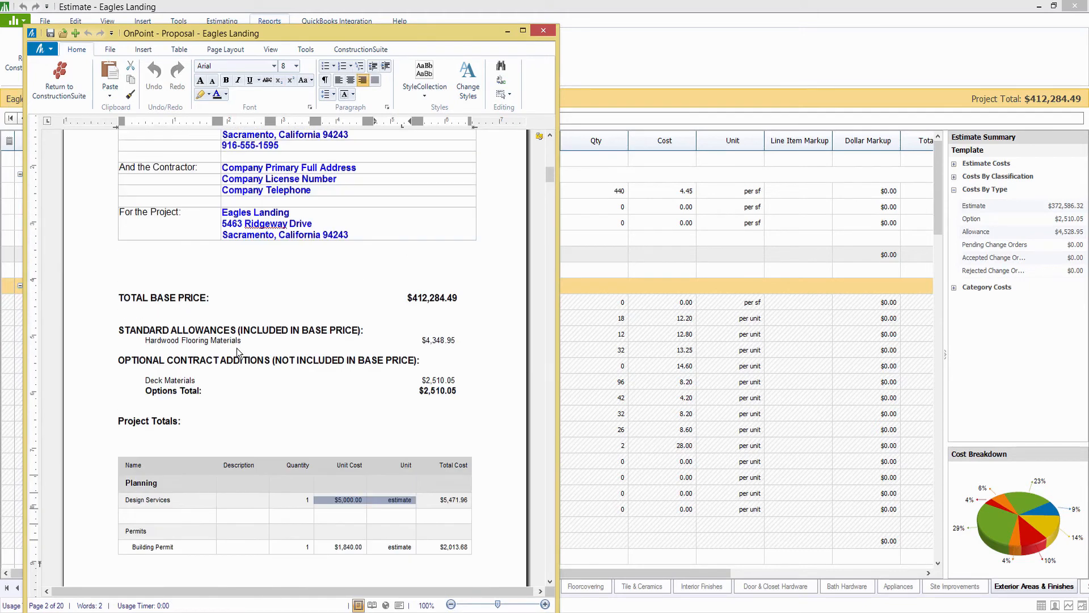
scroll(238, 352, "up", 3)
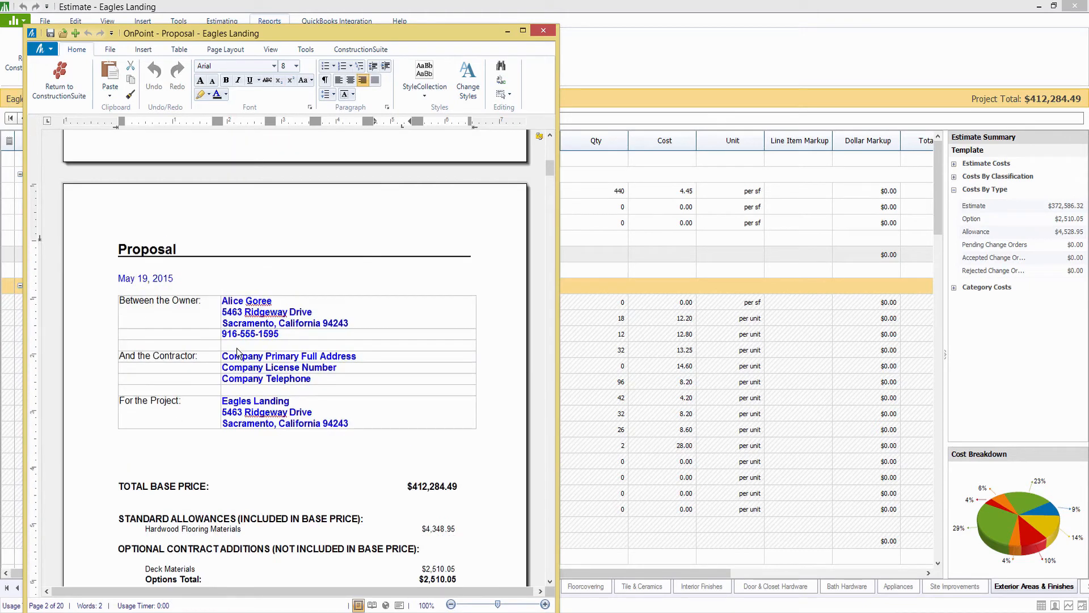
Step: Change the proposal's blue text to black and show the document's ConstructionSuite and ConstructionOnline commands
left_click(225, 50)
left_click(441, 88)
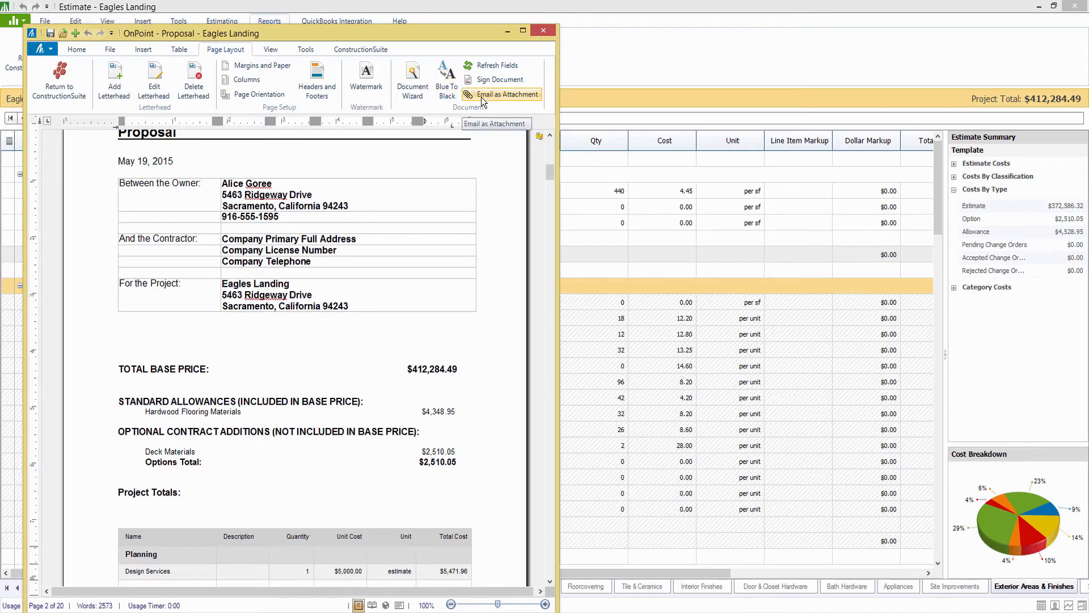
left_click(361, 49)
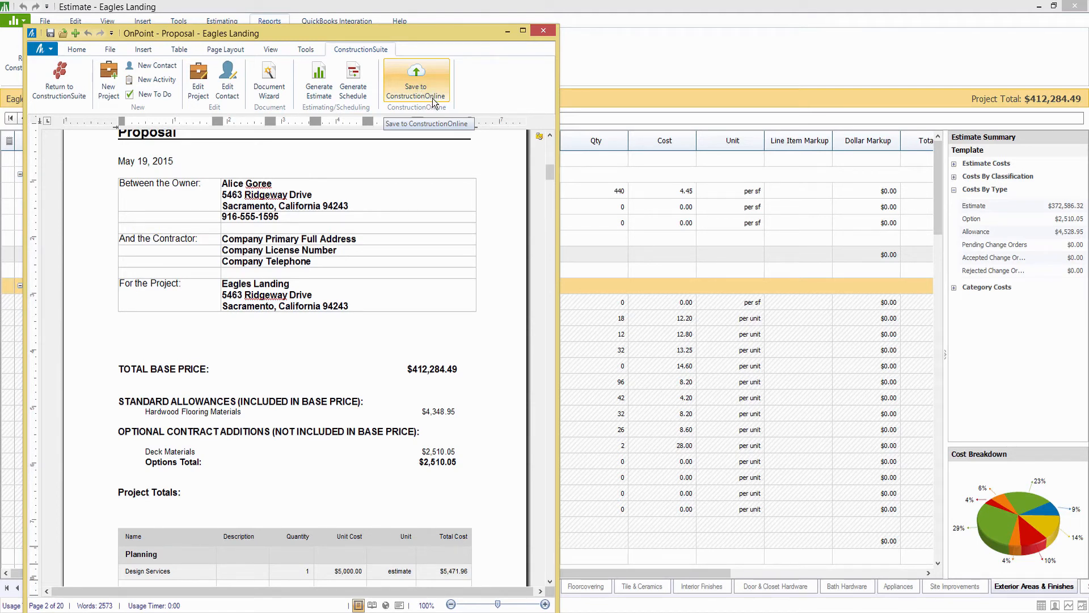
Step: Close the proposal document and switch from the estimate to the main UDA ConstructionSuite window
left_click(544, 31)
left_click(348, 358)
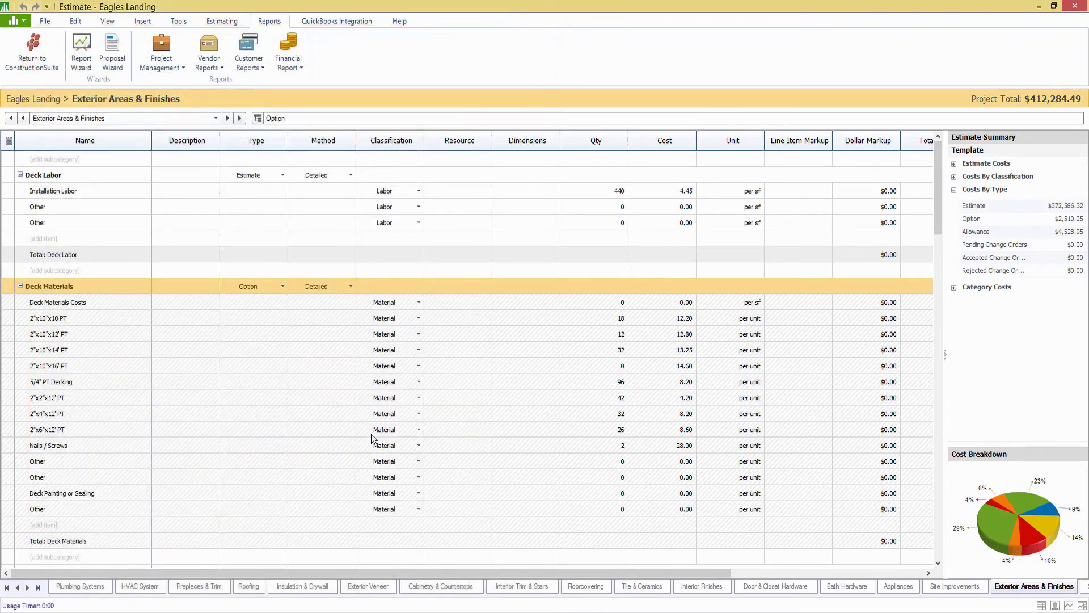
left_click(401, 612)
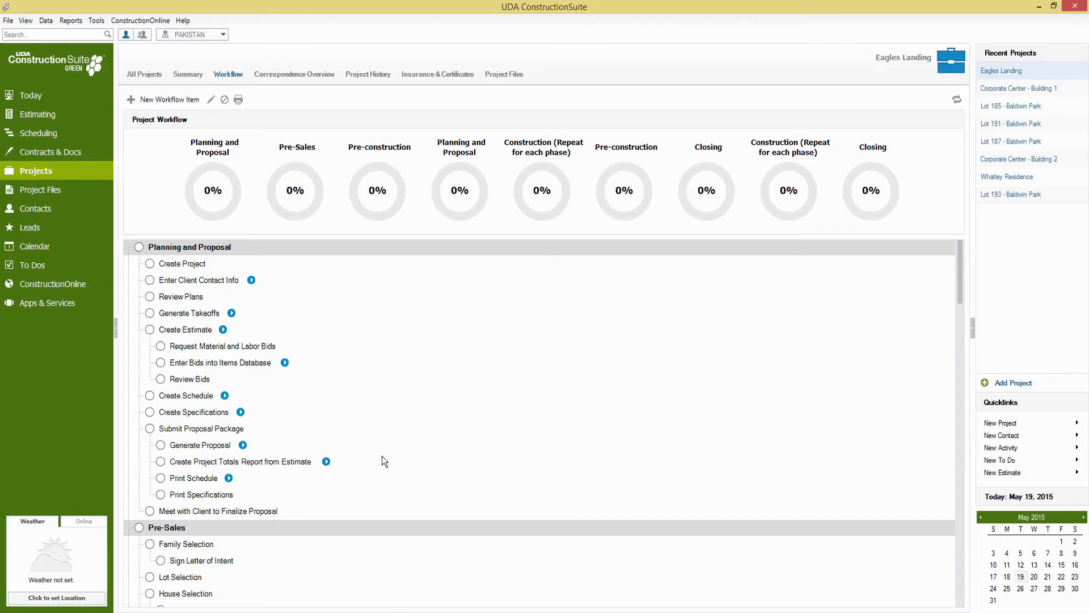
Step: Browse the OnPoint document templates under Contracts & Docs, covering the Contracts folders and the Report Templates with their custom proposals
left_click(40, 154)
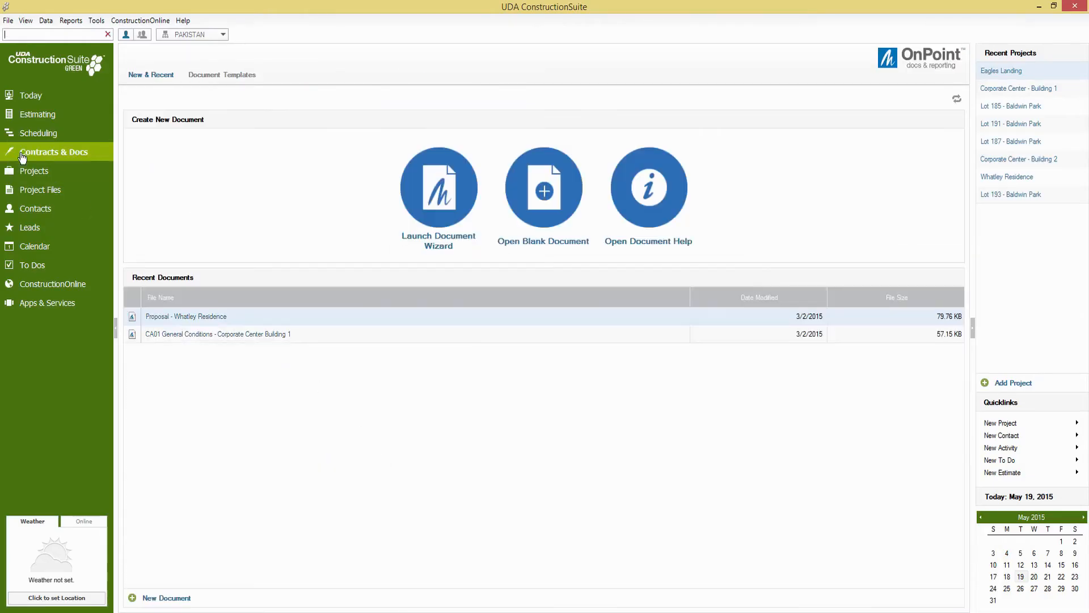
left_click(215, 80)
left_click(139, 162)
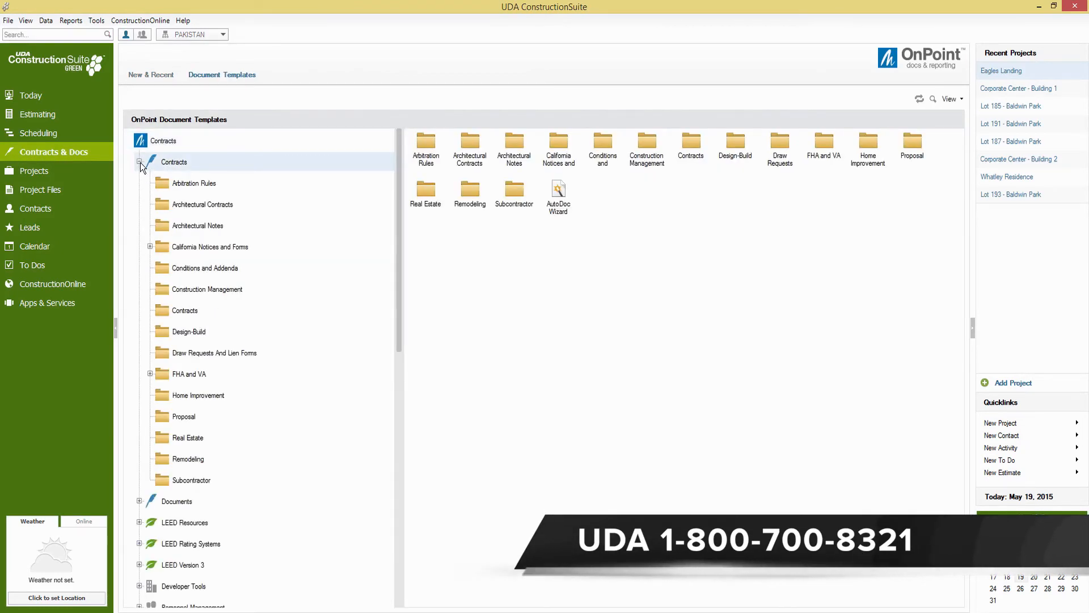
left_click(140, 162)
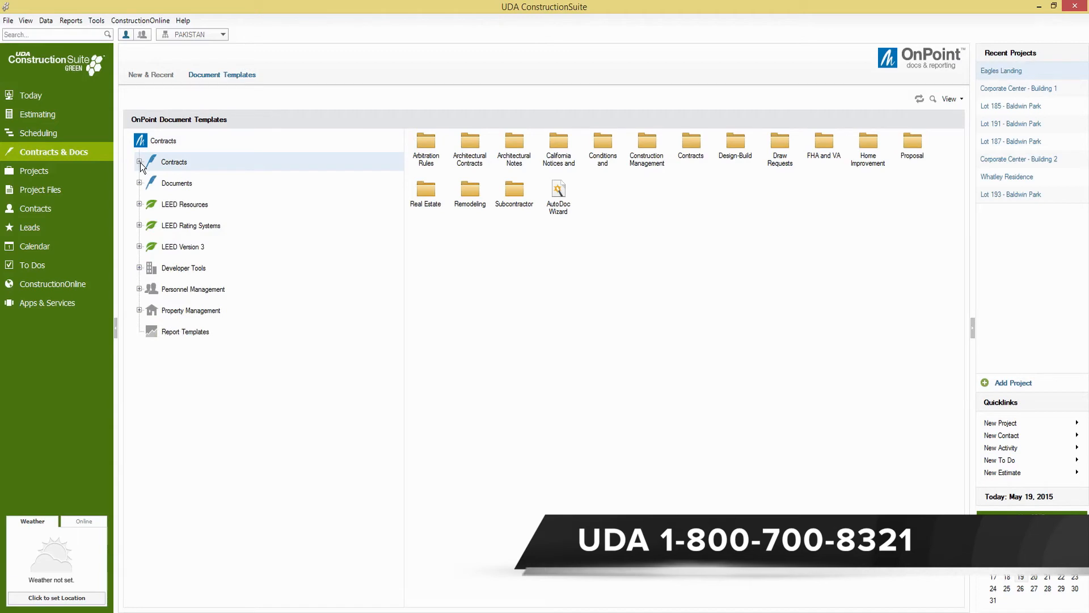
left_click(198, 335)
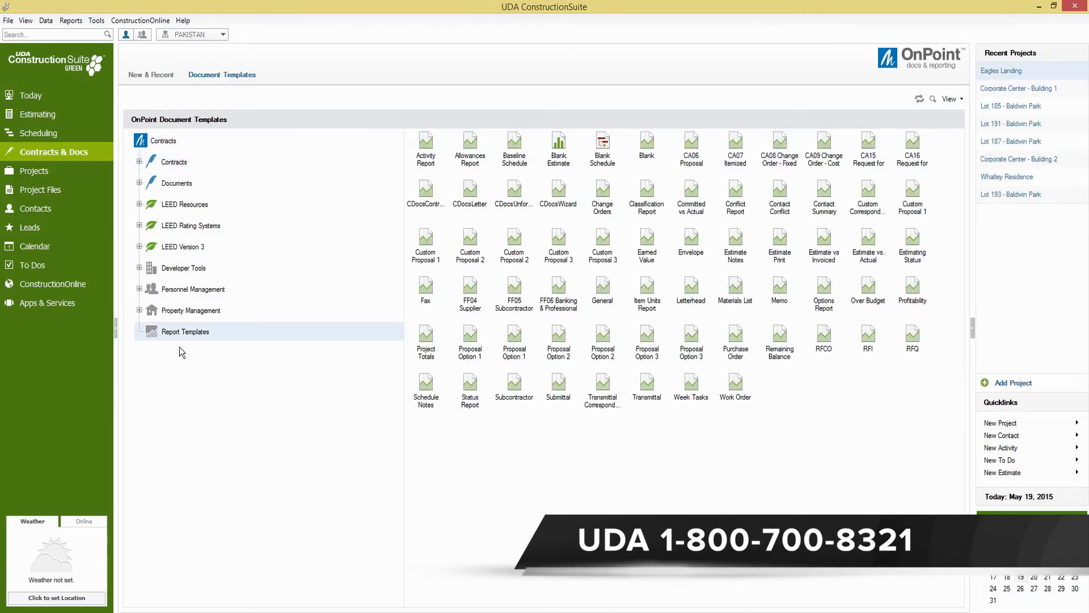
right_click(557, 249)
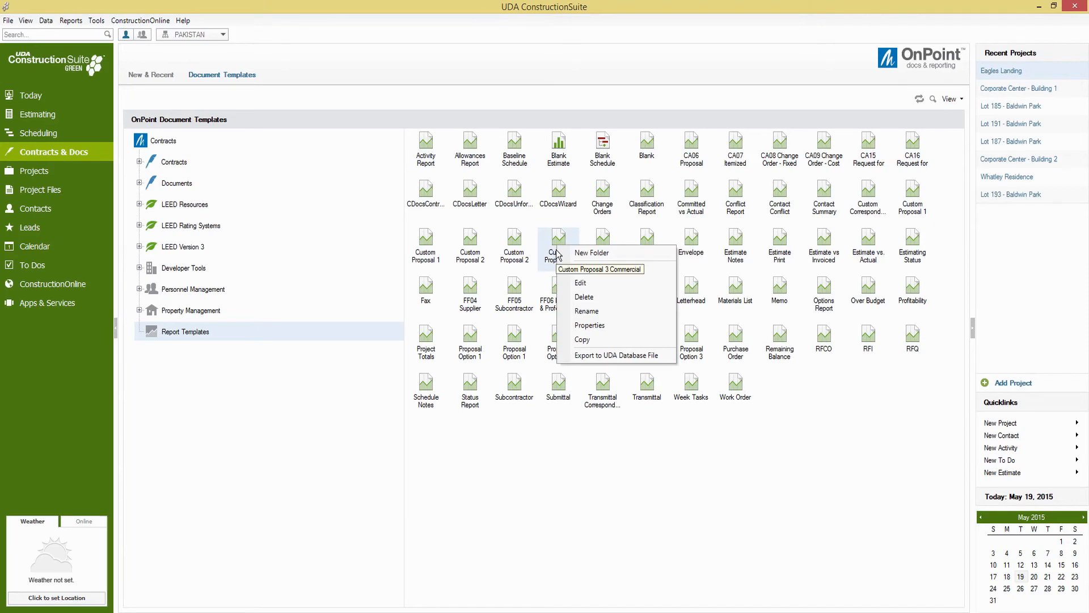
left_click(397, 392)
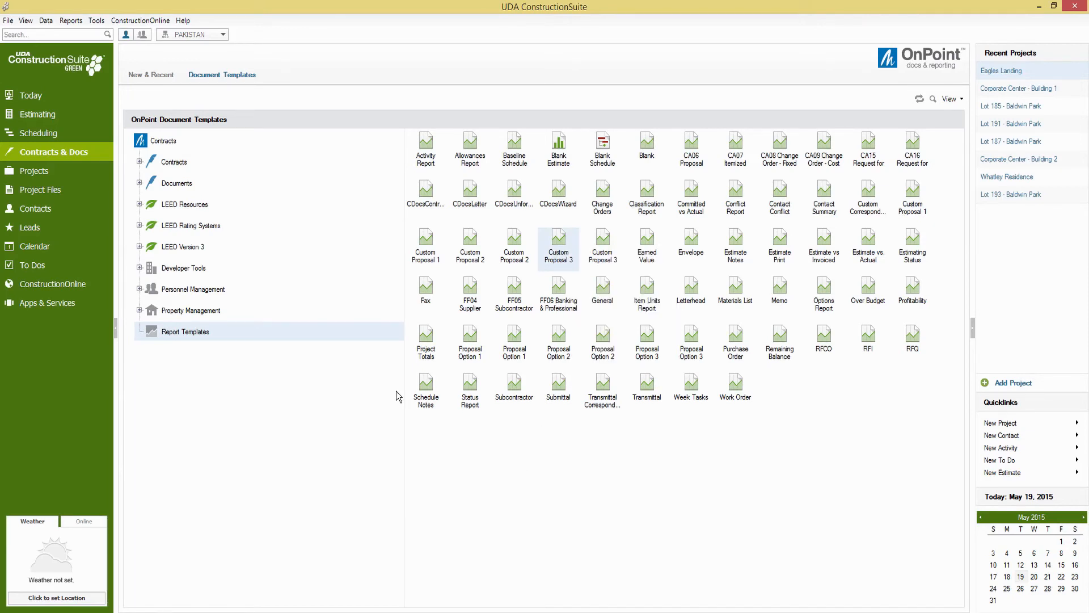
Step: Start a new C01 Fixed Amount contract from the Contracts templates and save it in the Eagles Landing project
left_click(138, 162)
left_click(182, 316)
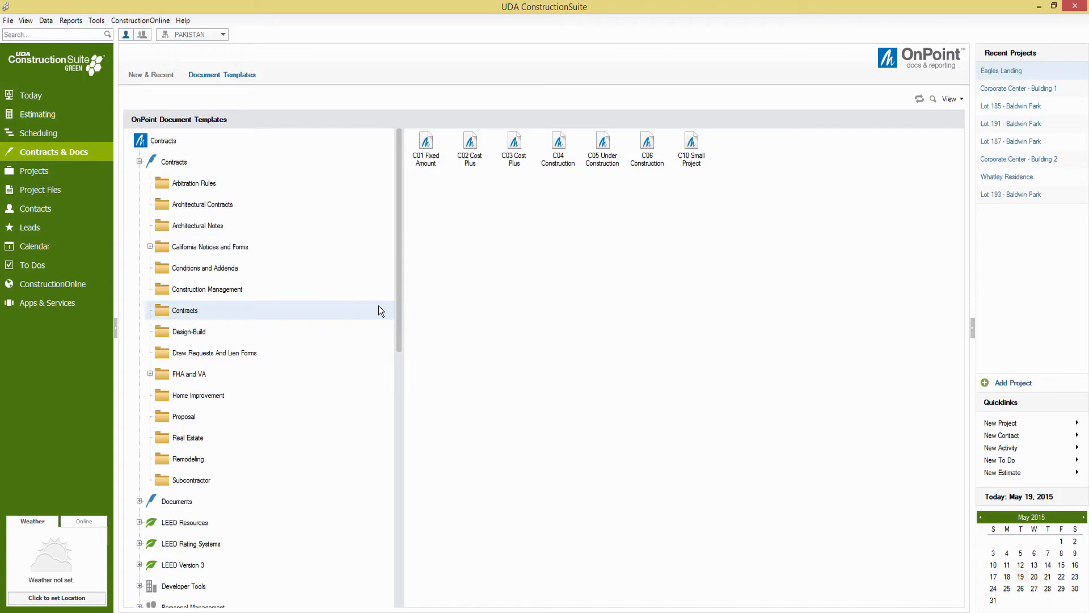
double_click(426, 149)
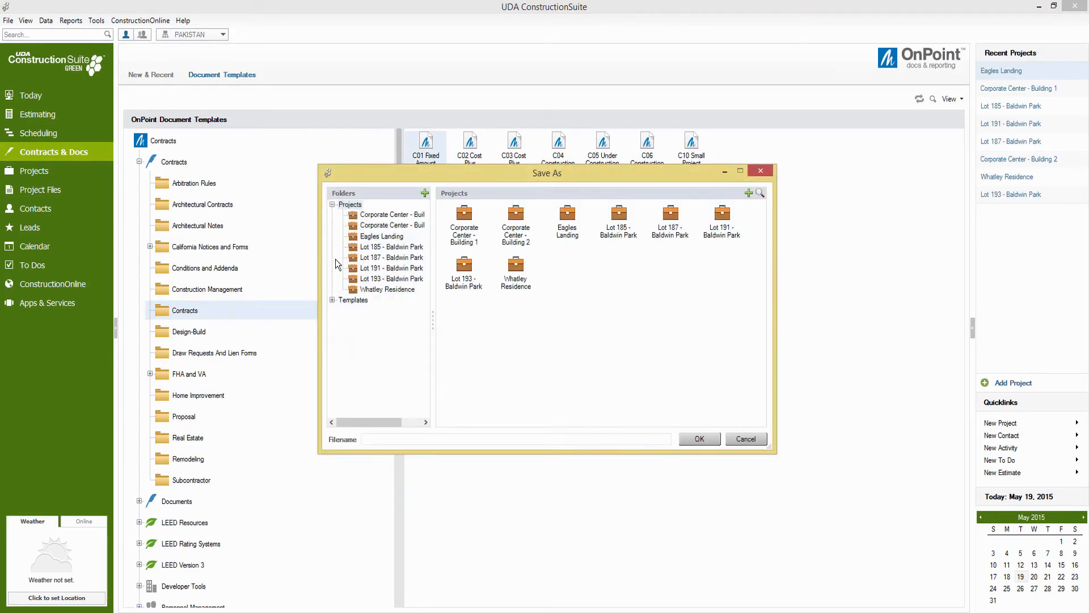
left_click(370, 238)
left_click(697, 437)
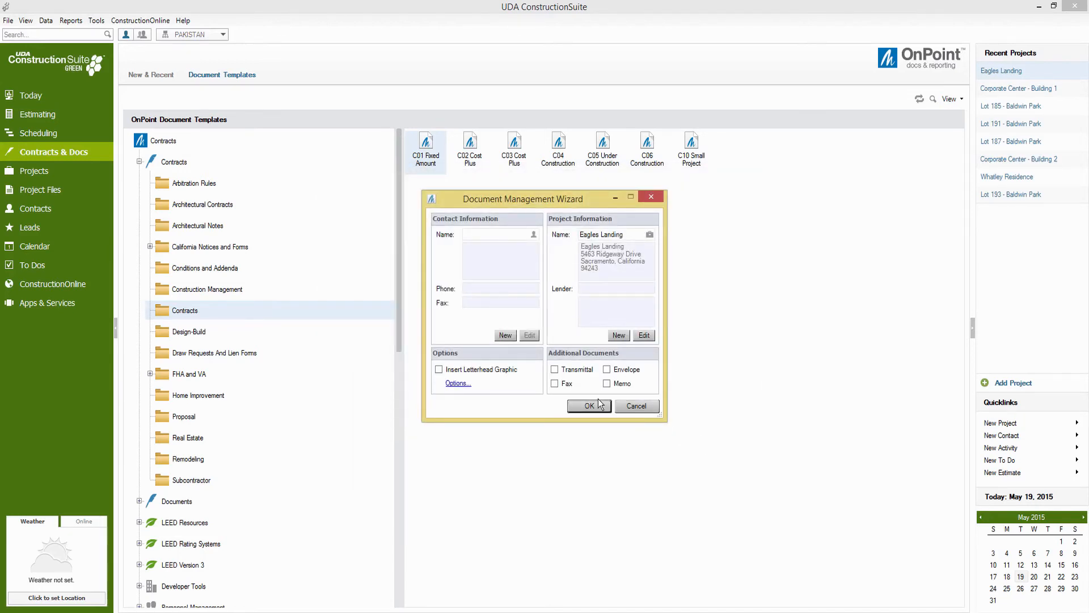
Step: Select the project owner as the document's contact and generate the fixed amount contract
left_click(485, 258)
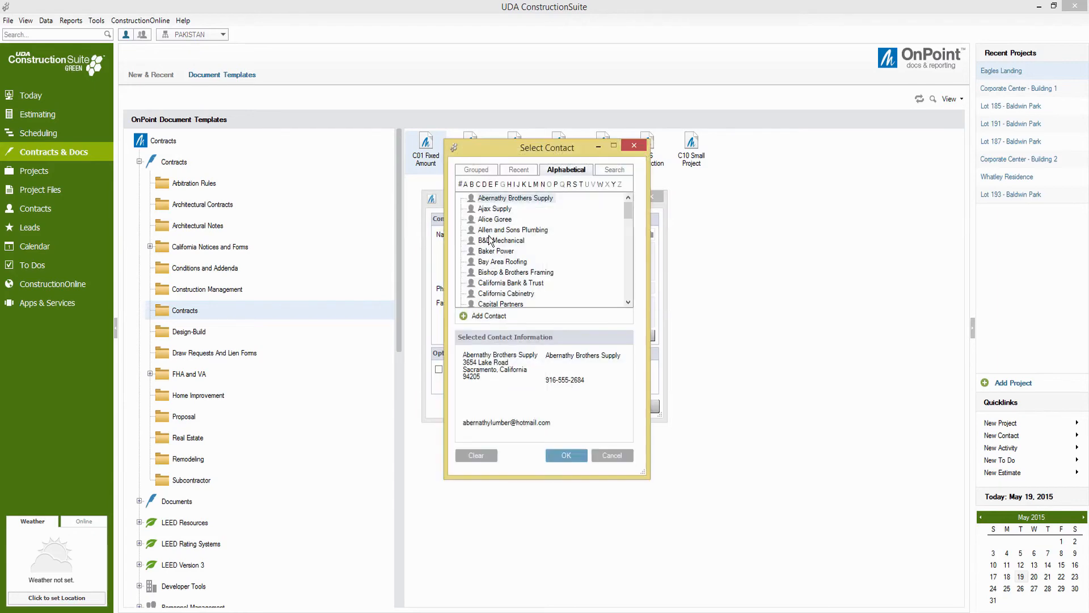
left_click(493, 220)
left_click(566, 455)
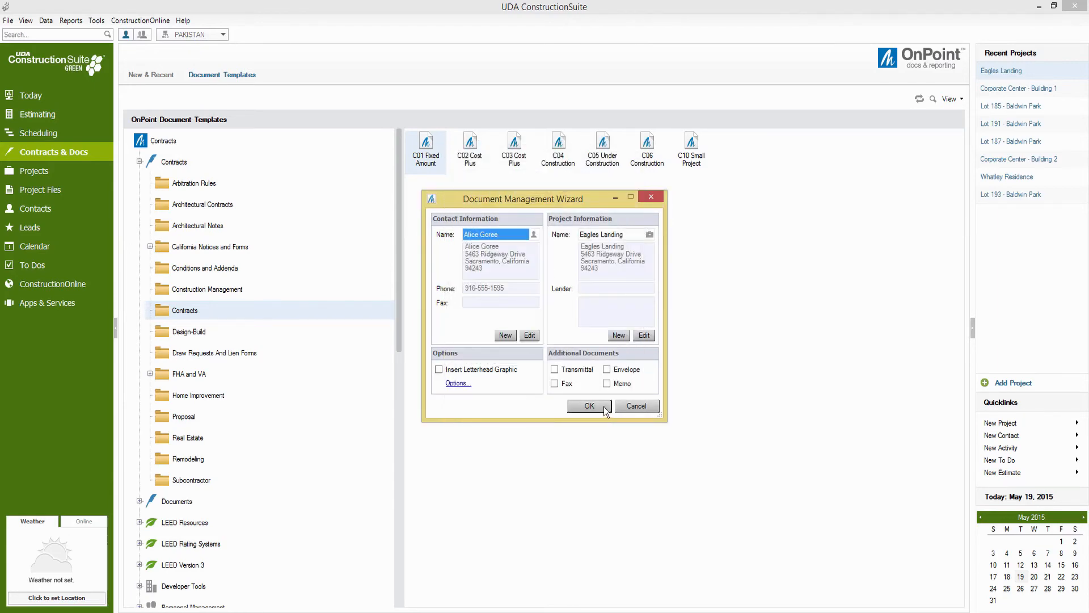
left_click(607, 404)
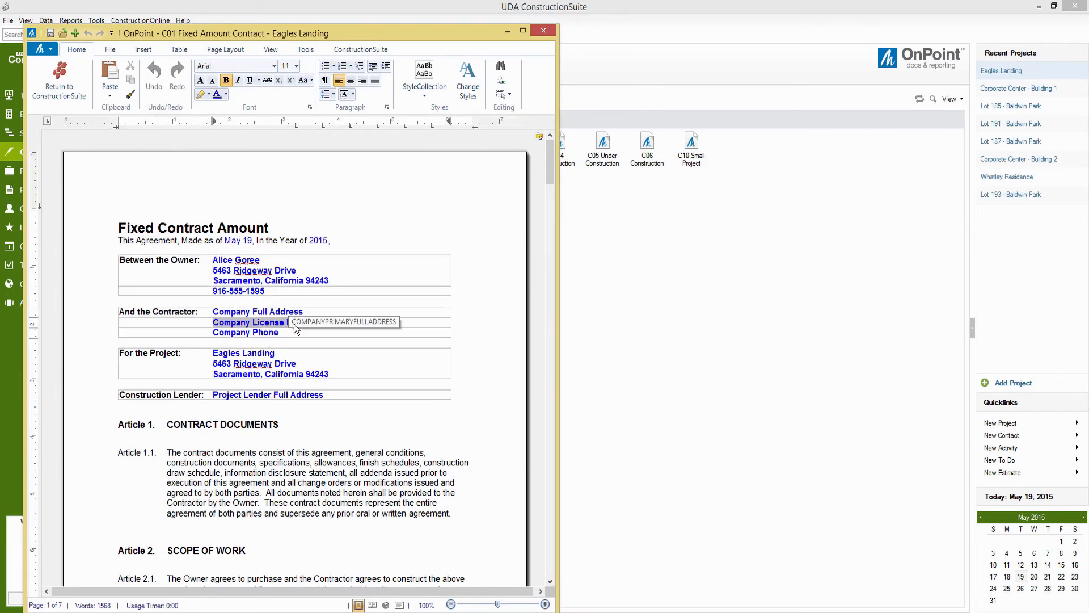
left_click(373, 414)
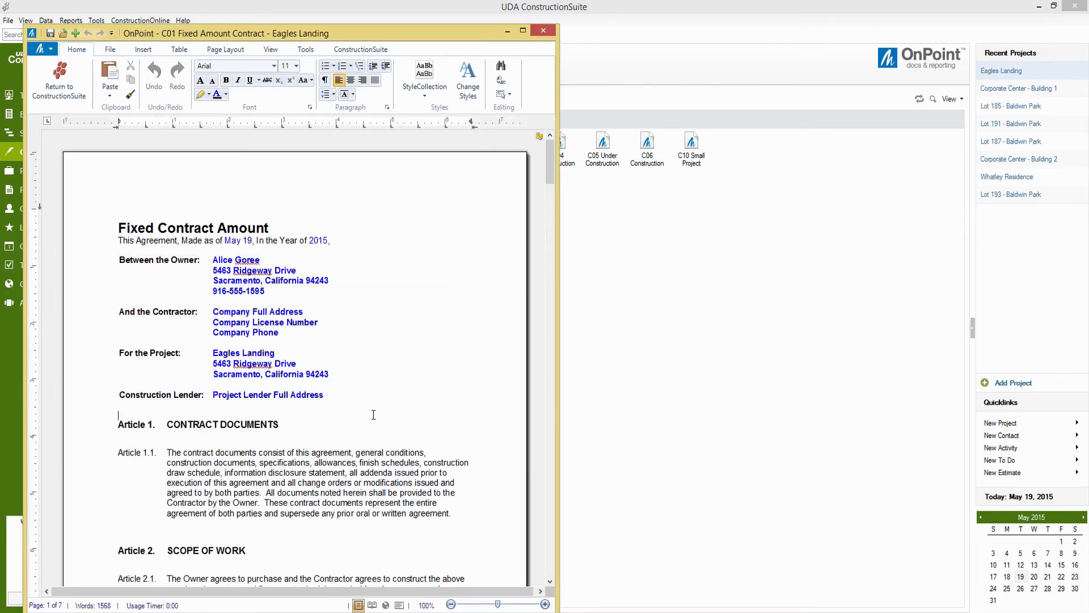
Step: Review the fixed amount contract's articles and blank placeholders through to the signature page, including the warranty term, and minimize the document
scroll(374, 414, "down", 4)
scroll(374, 415, "down", 1)
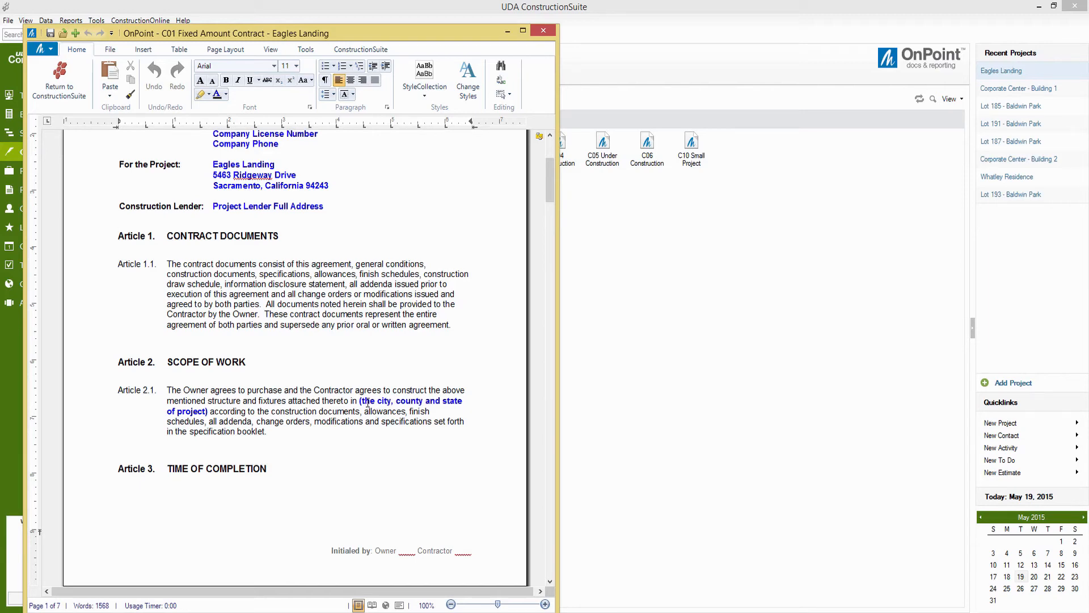
scroll(384, 460, "down", 9)
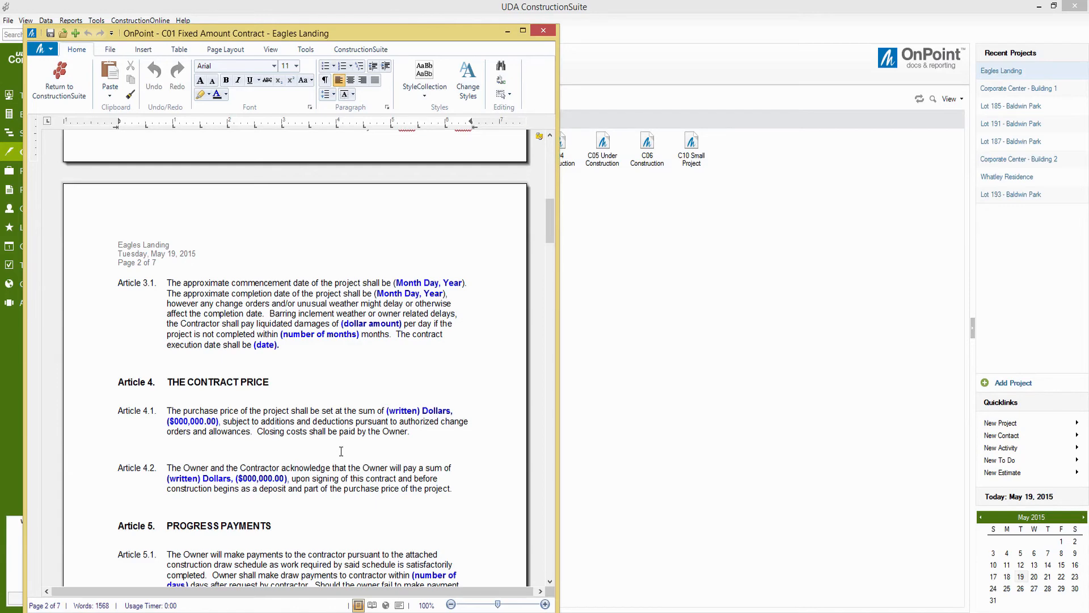
scroll(341, 451, "down", 8)
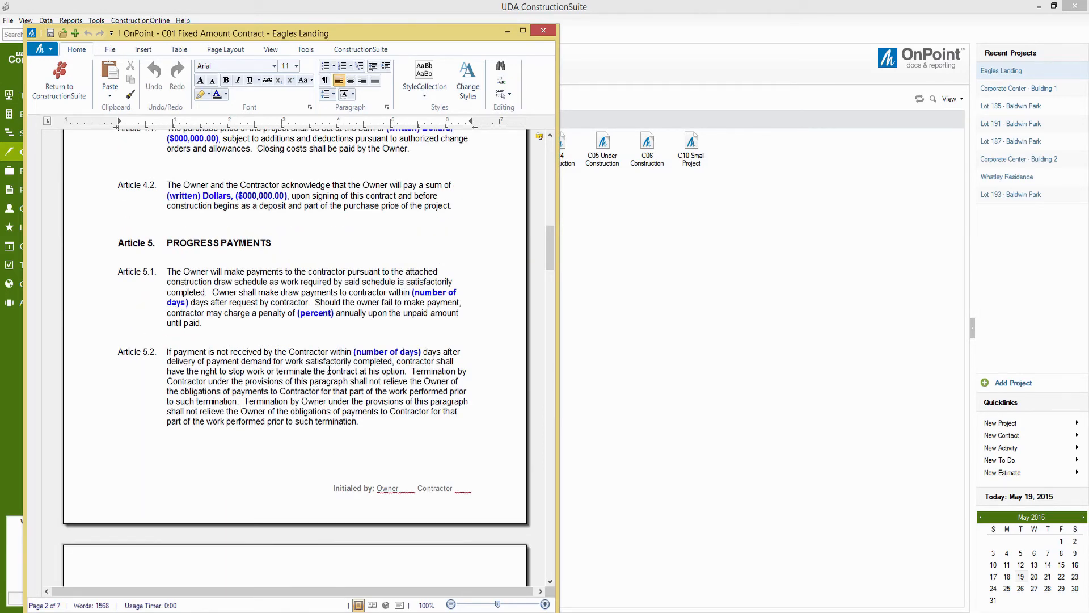
scroll(329, 370, "down", 20)
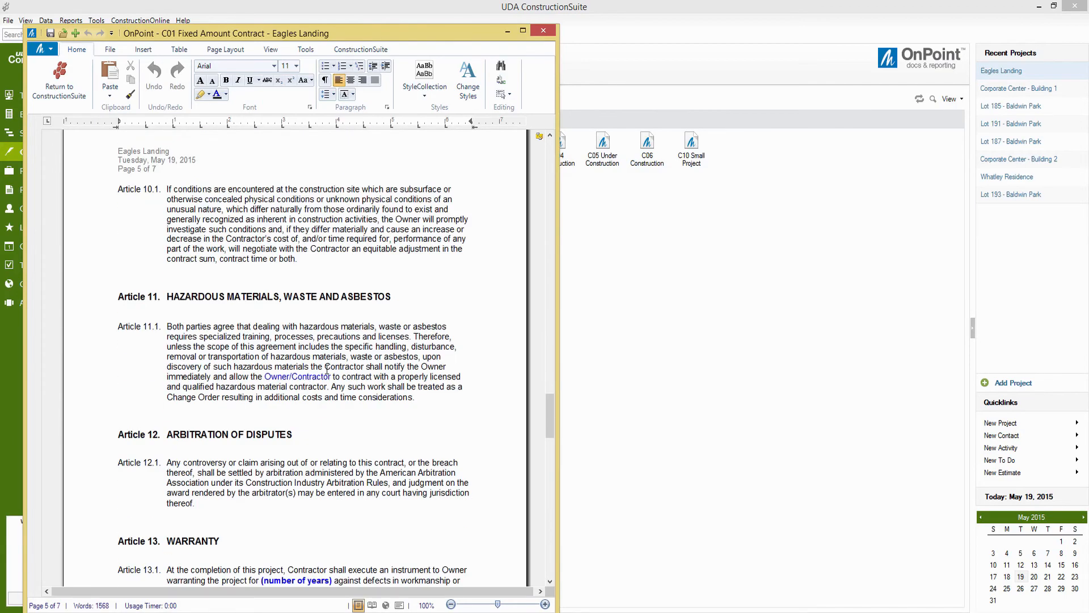
scroll(326, 372, "down", 20)
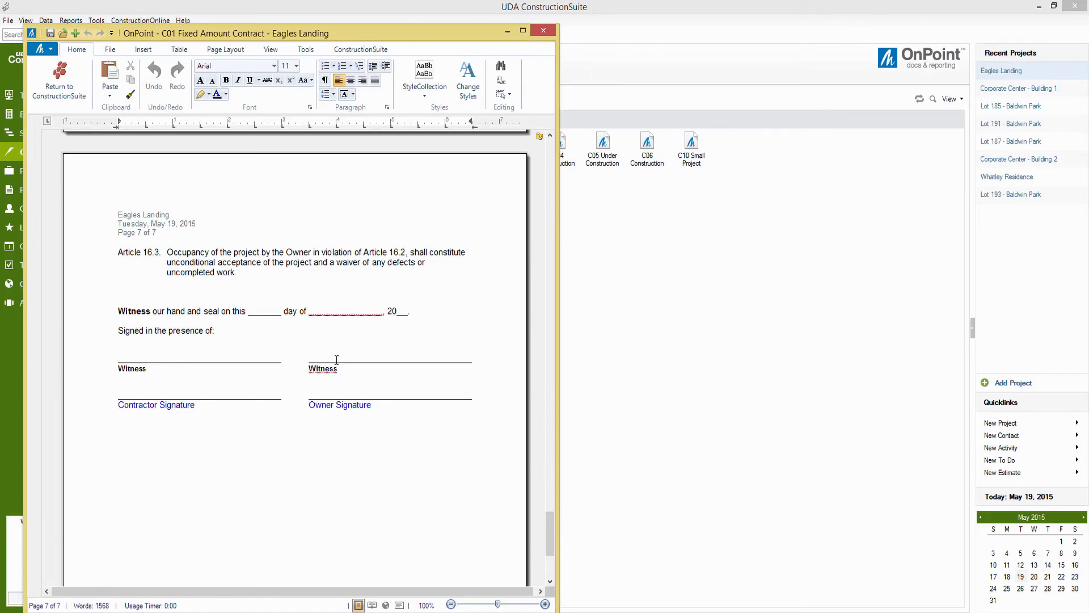
scroll(335, 359, "up", 20)
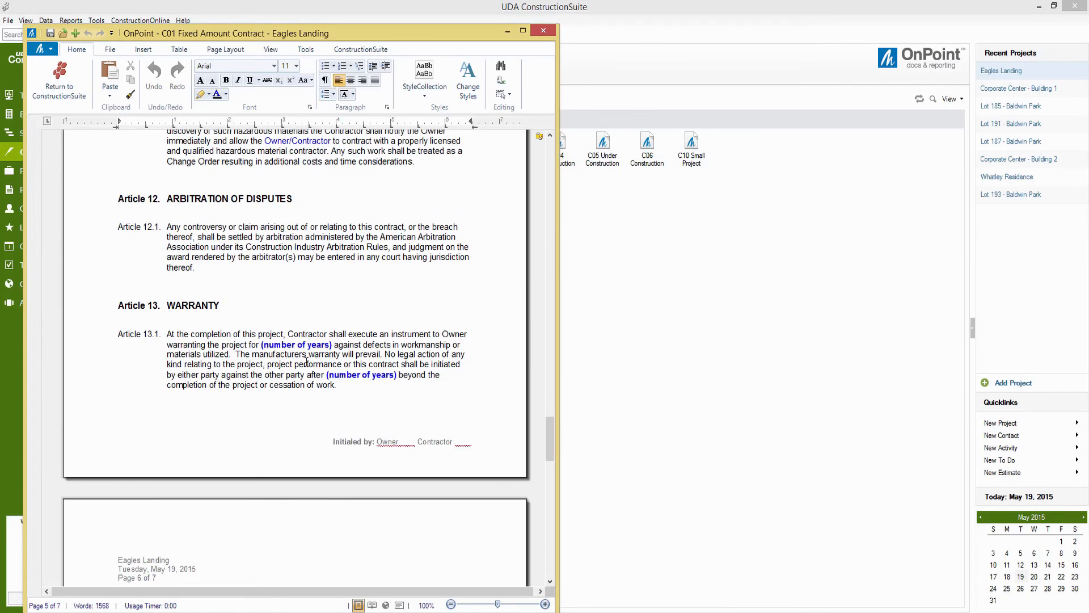
left_click_drag(262, 344, 330, 344)
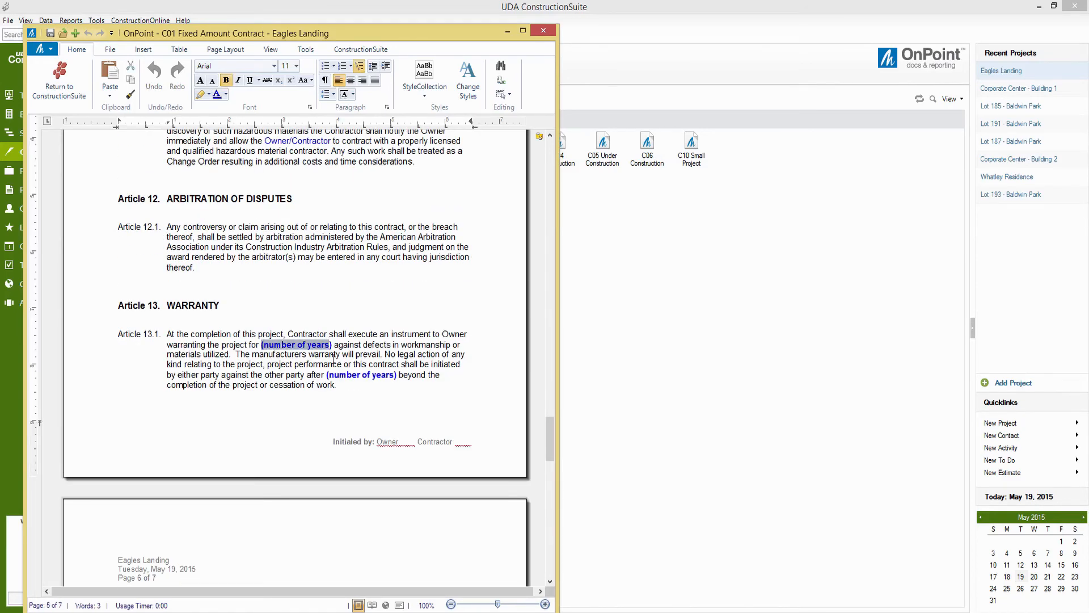
left_click(117, 414)
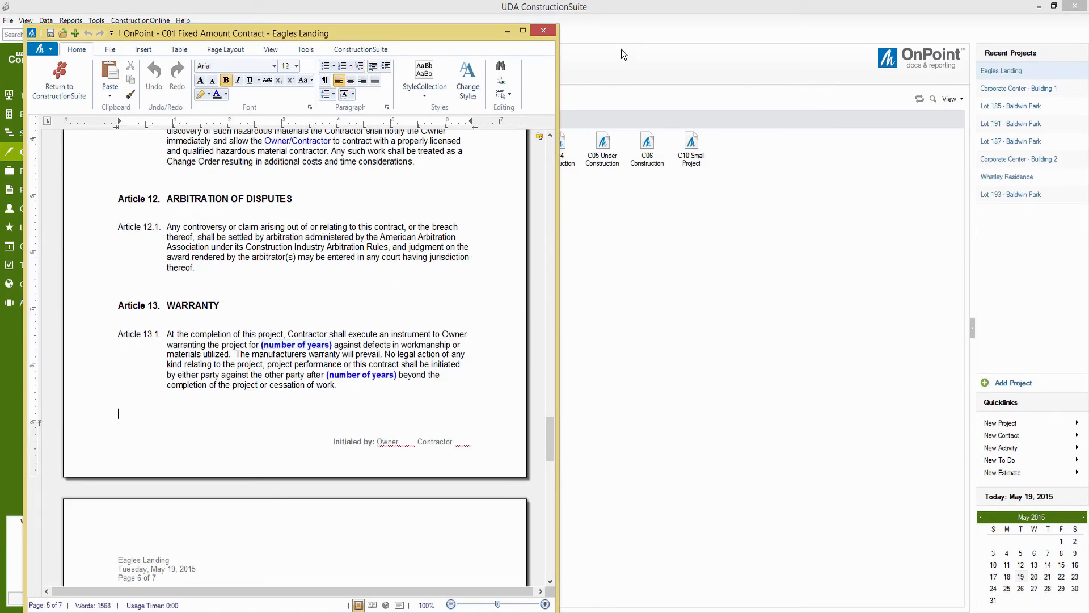
left_click(510, 32)
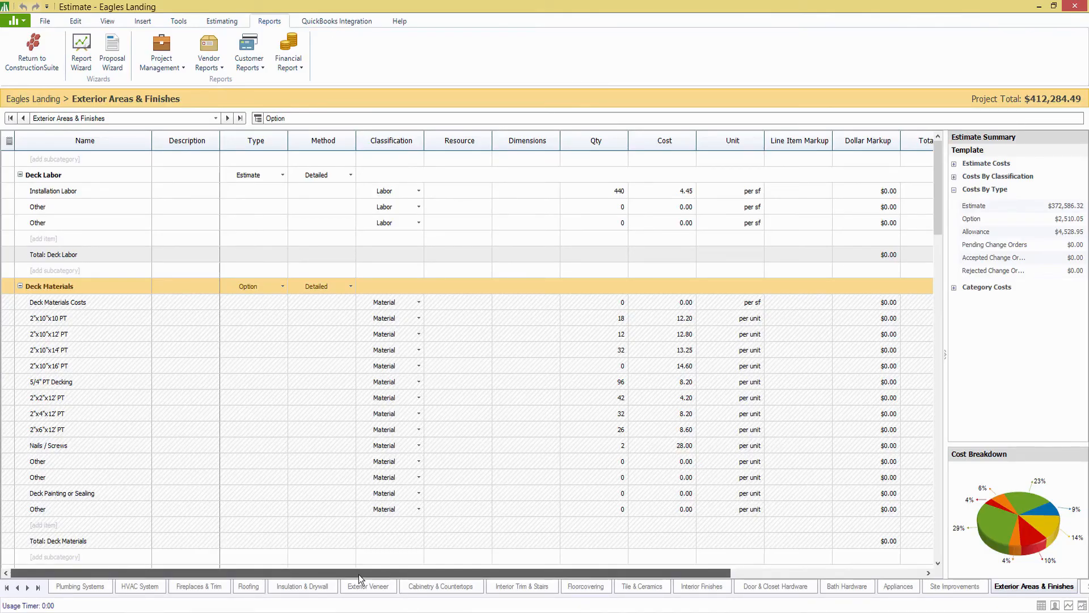
Step: Assign Ajax Supply as the resource for Deck Labor's Installation Labor and apply it to all items in the subcategory
left_click(472, 191)
left_click(472, 191)
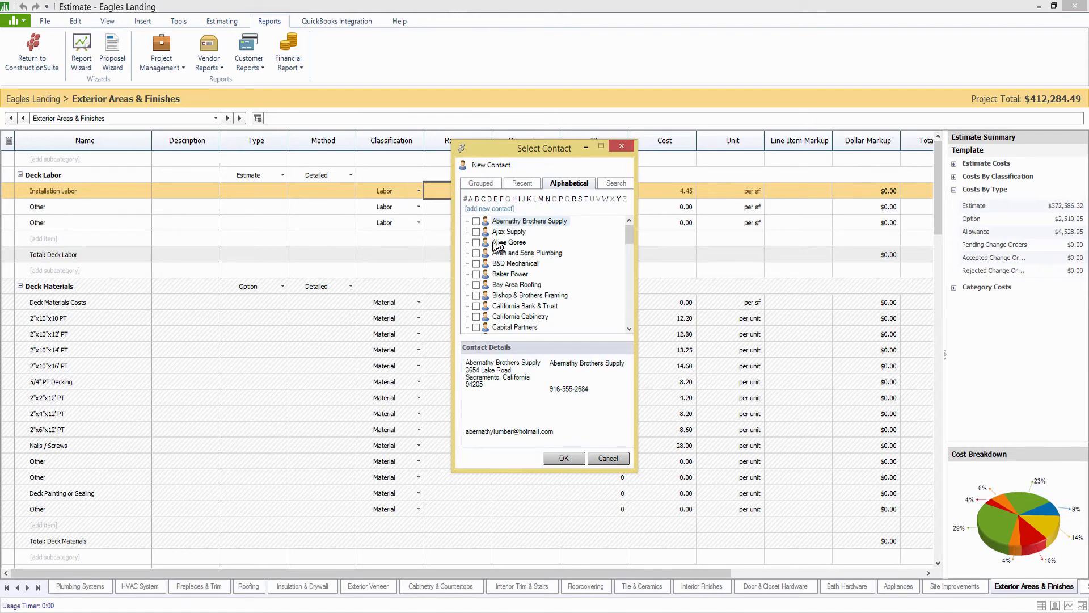
left_click(496, 189)
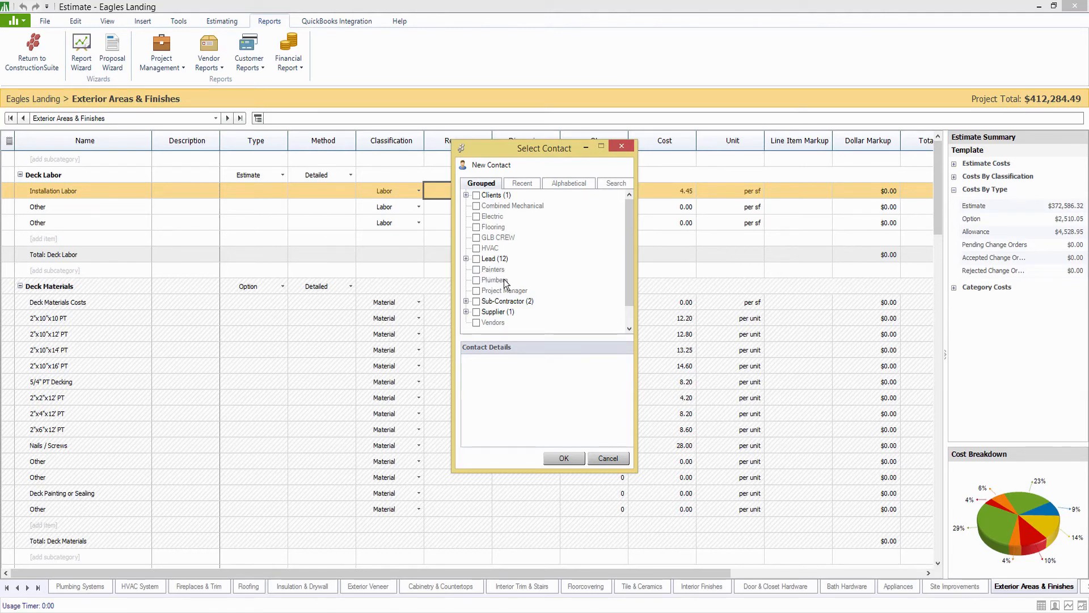
left_click(555, 184)
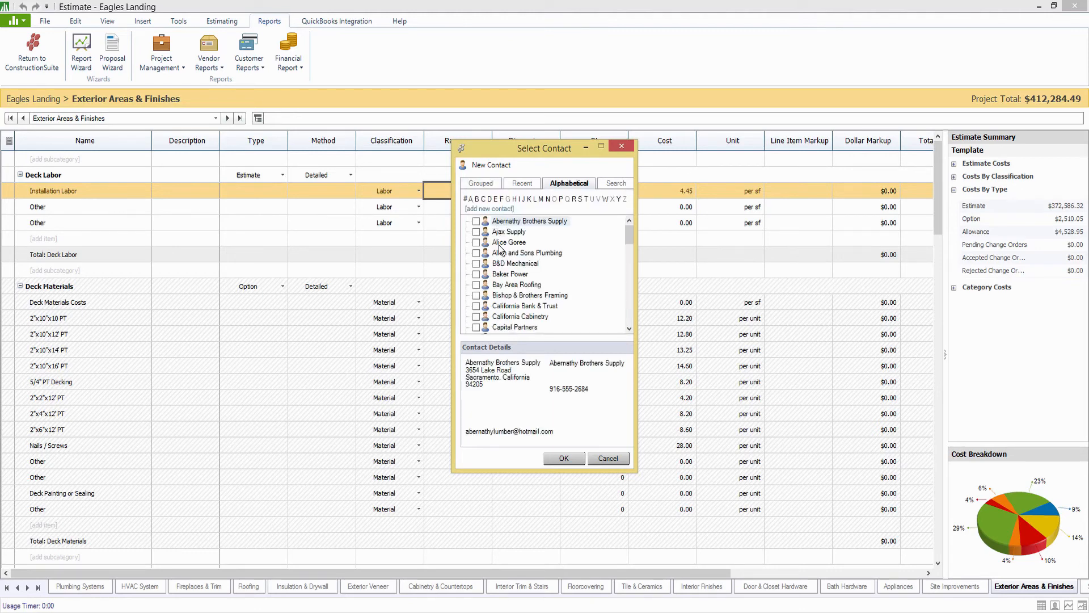
left_click(476, 232)
left_click(569, 456)
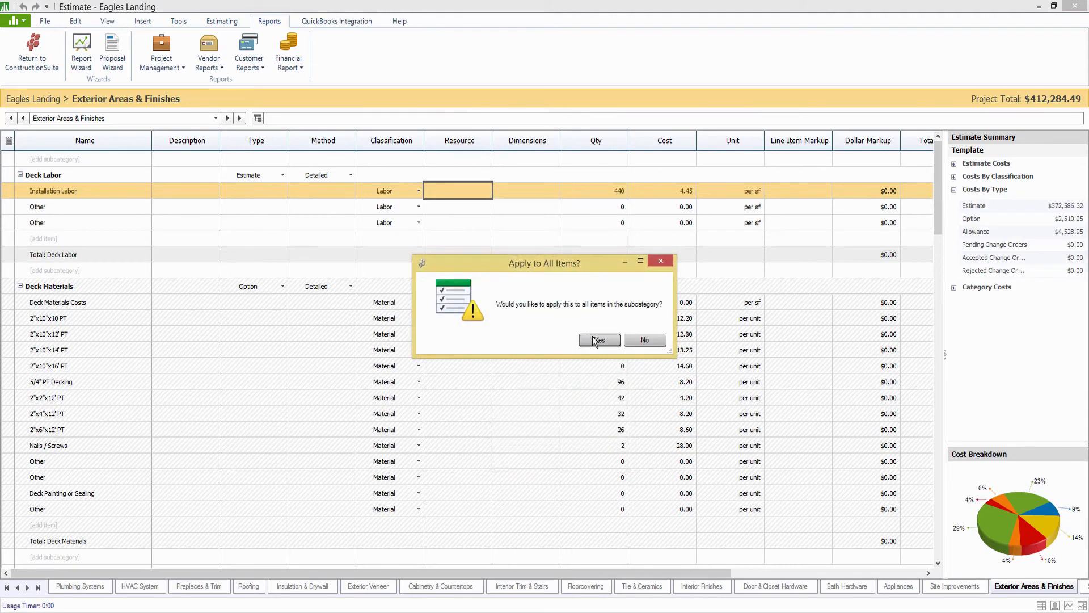
left_click(608, 339)
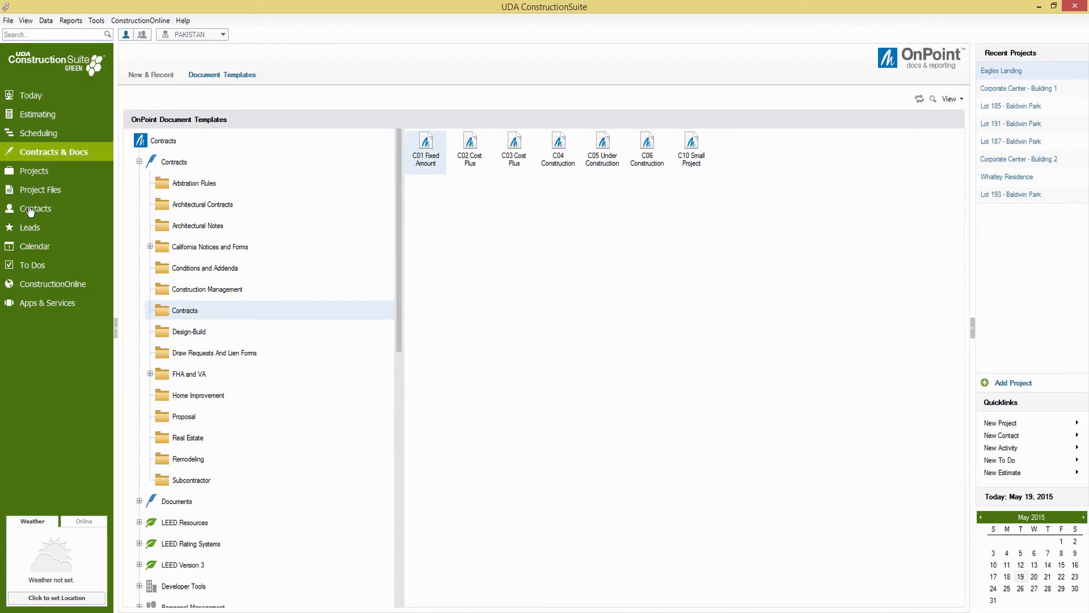
Step: From the contacts' insurance and certificates overview, add a Workman's Comp Insurance entry to the Davis Framing contact
left_click(30, 210)
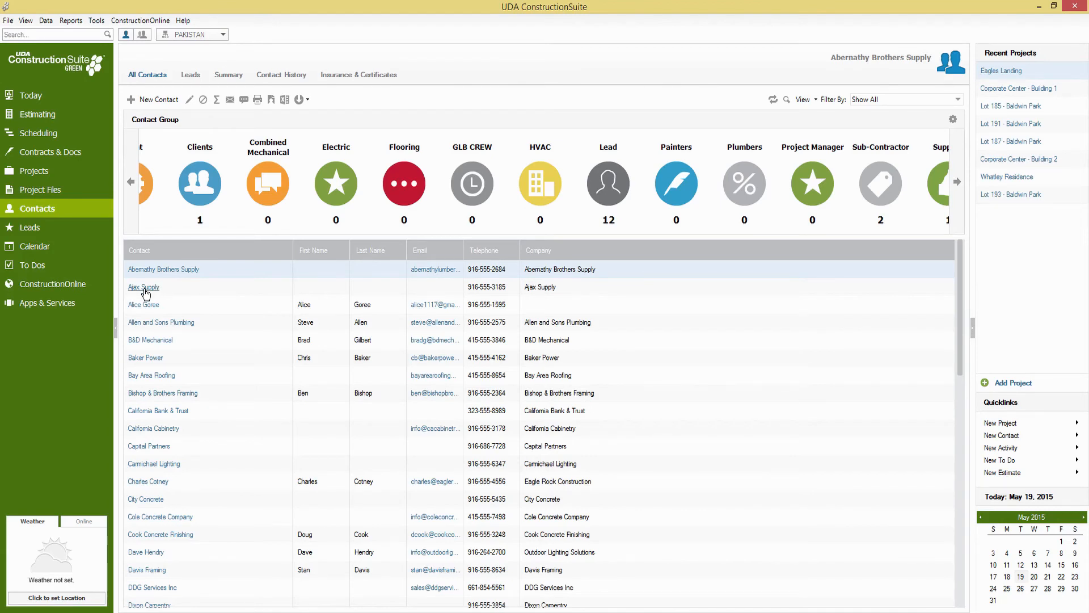
left_click(350, 78)
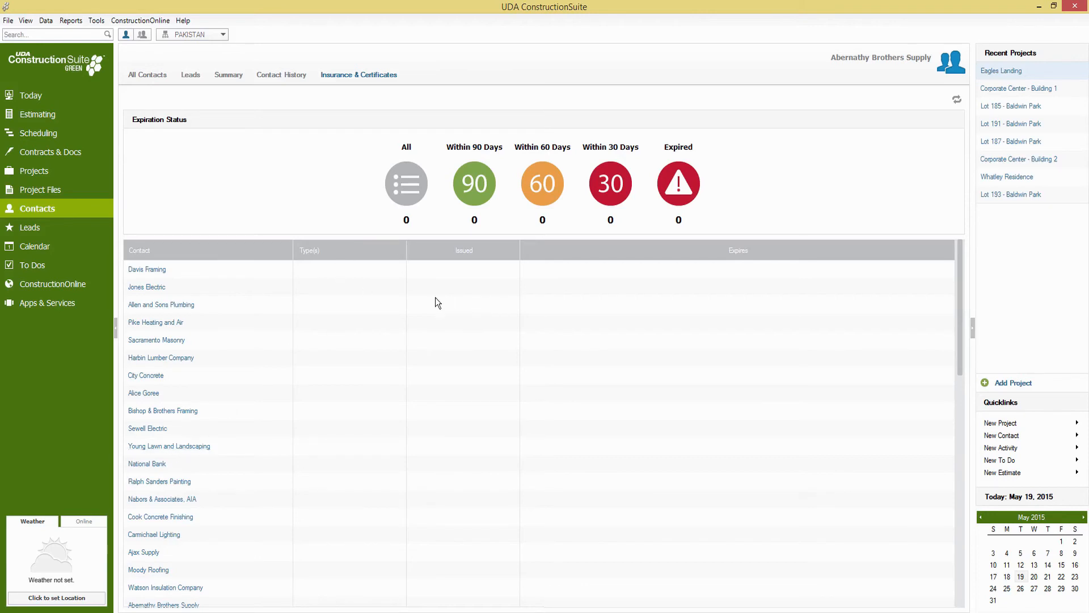
double_click(155, 270)
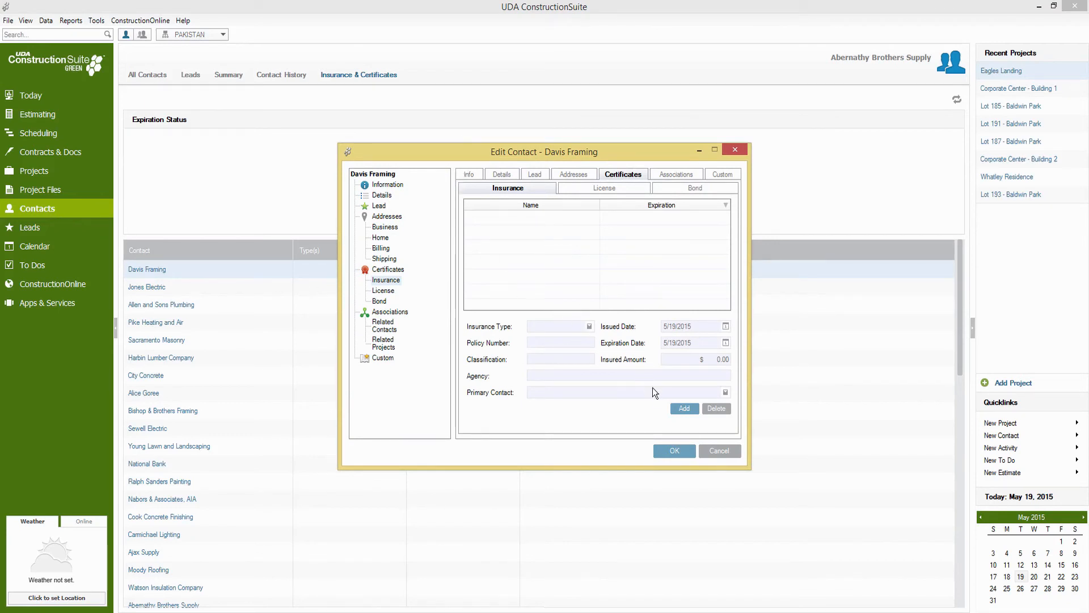
left_click(677, 408)
left_click(588, 326)
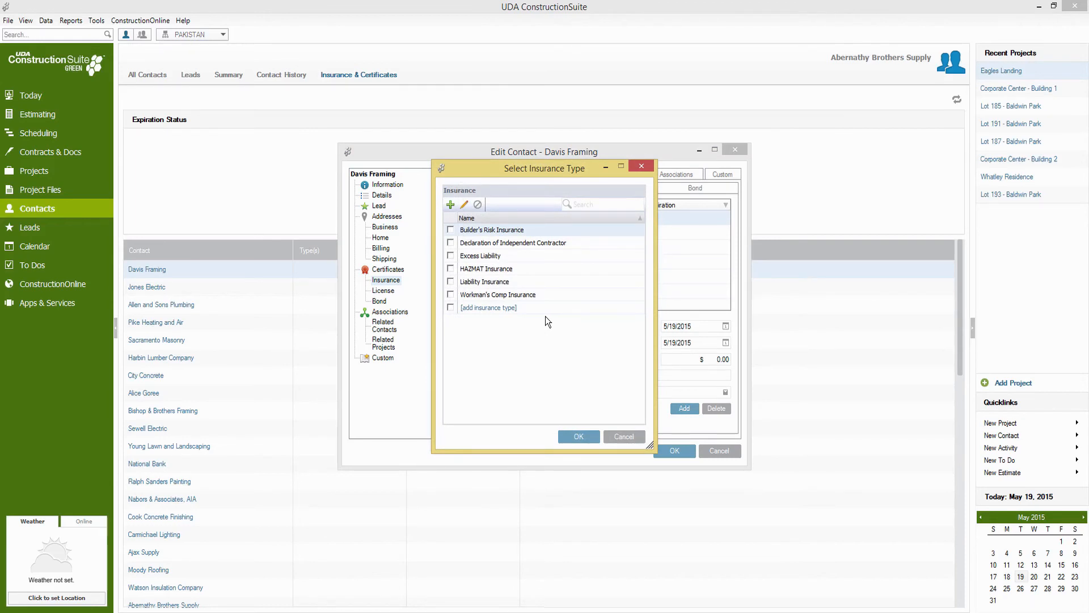
left_click(450, 294)
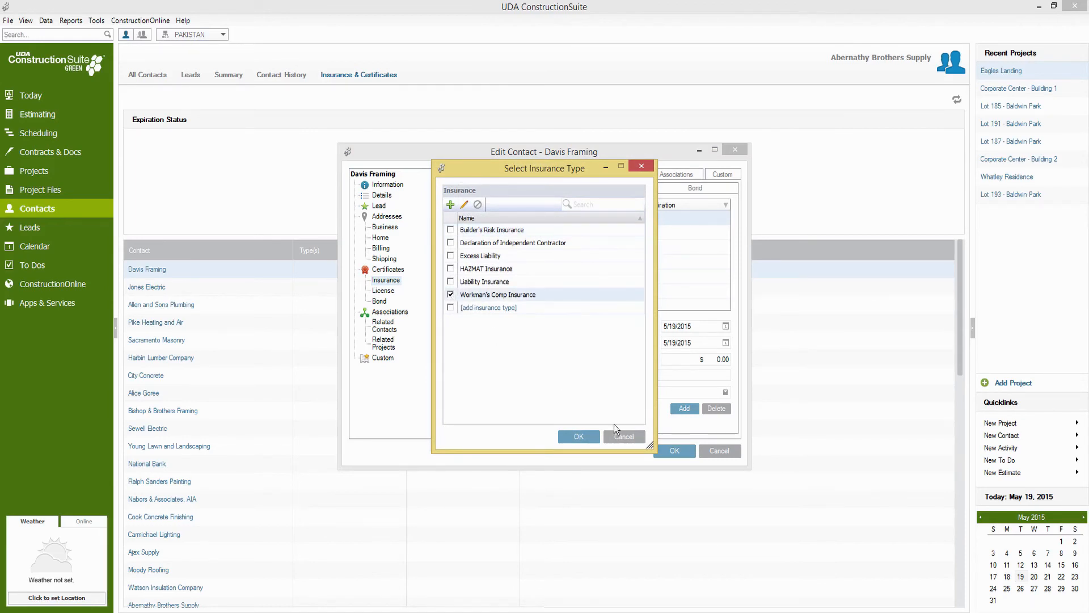
left_click(585, 434)
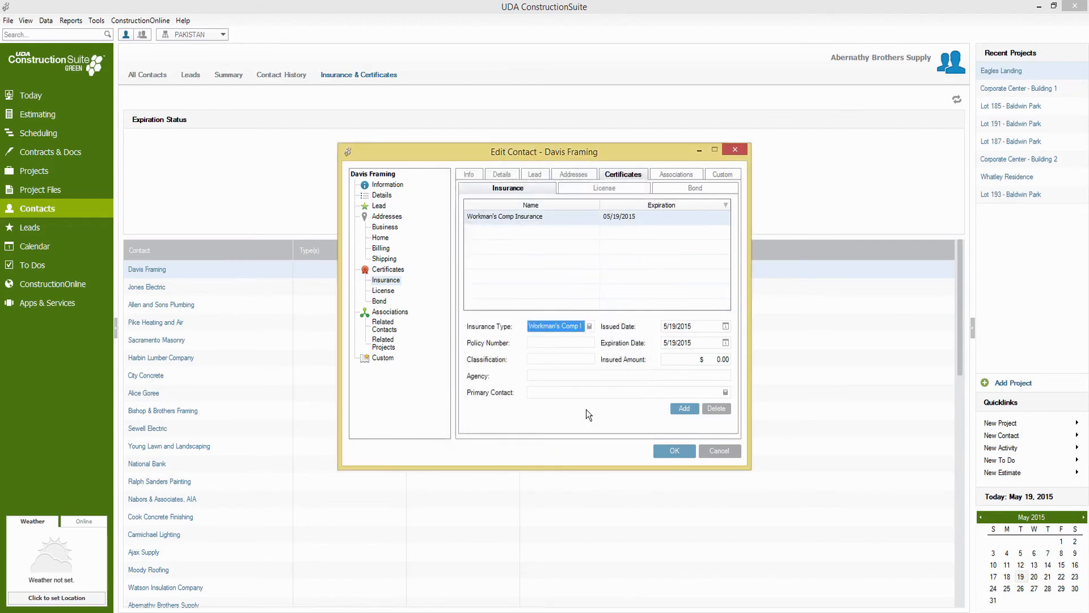
Step: Set the insurance expiration date to 7/31/2015, and discard the changes to the Davis Framing contact
left_click(726, 343)
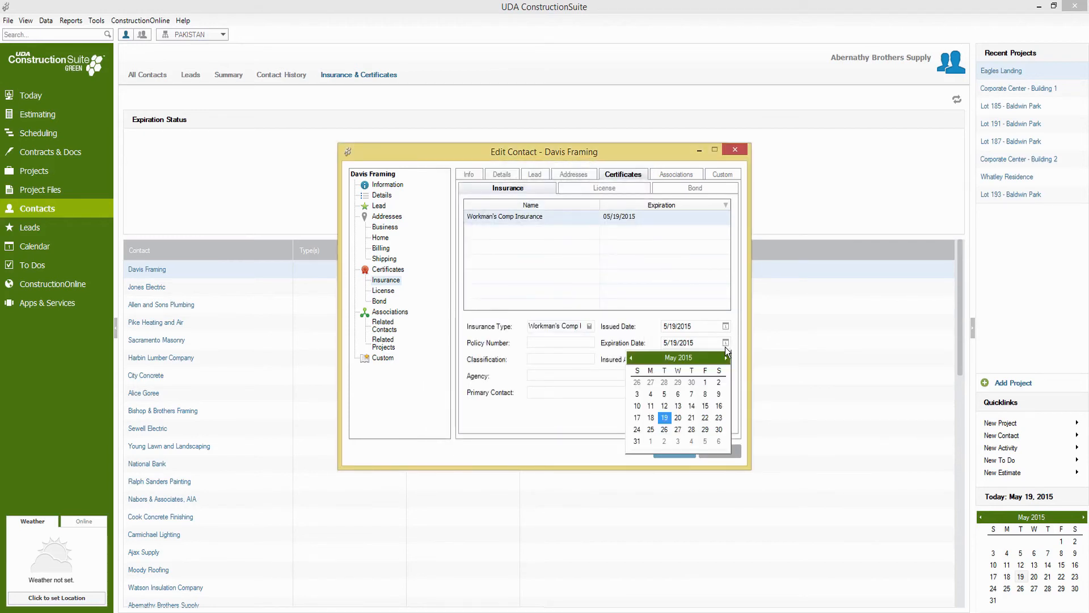
left_click(726, 358)
left_click(726, 359)
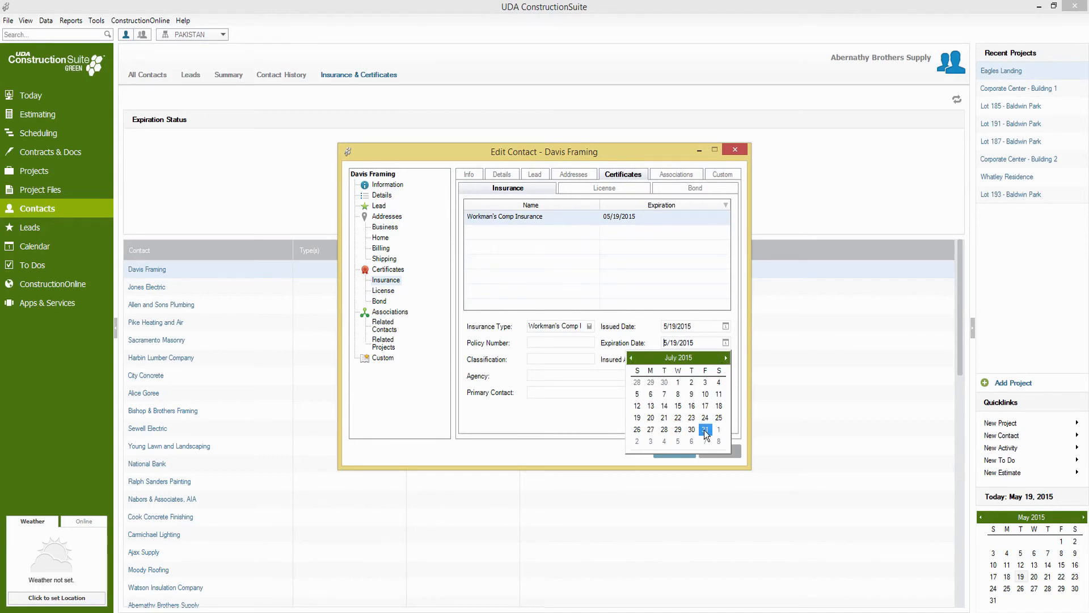
left_click(705, 430)
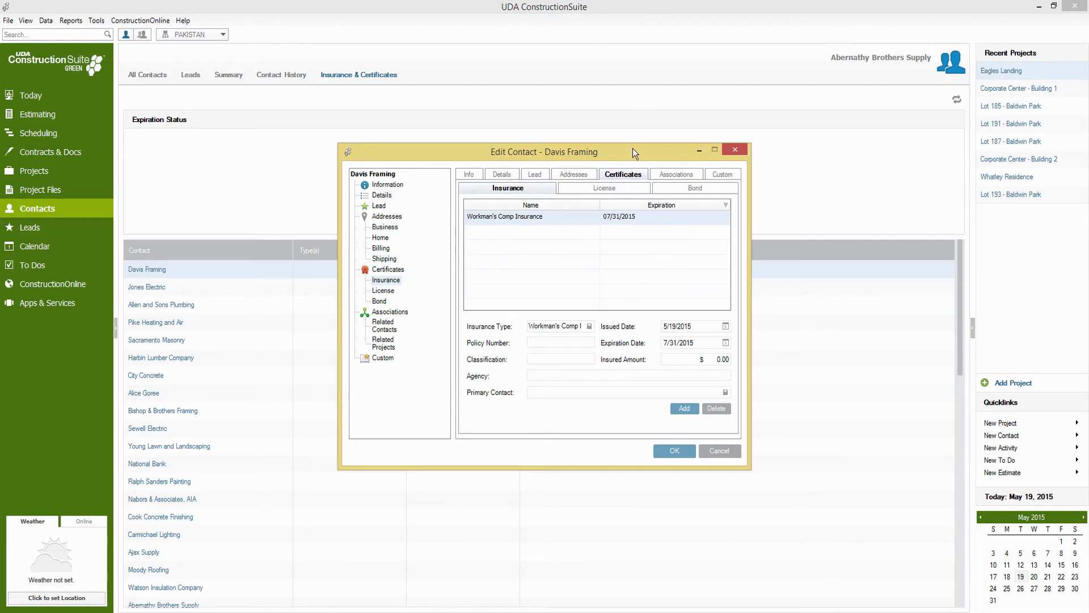
left_click_drag(632, 149, 610, 237)
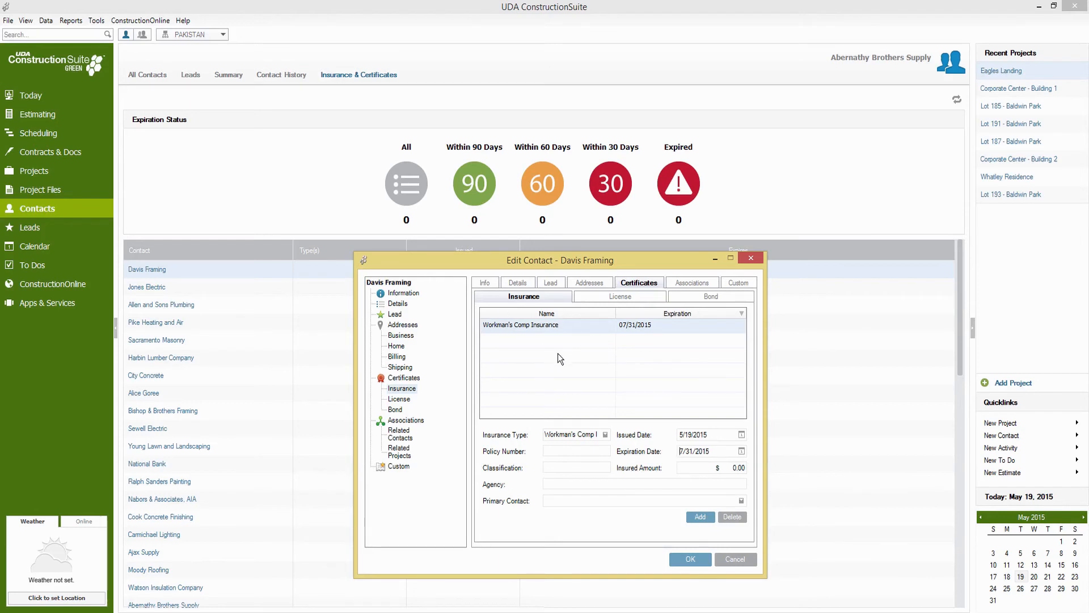
left_click(736, 559)
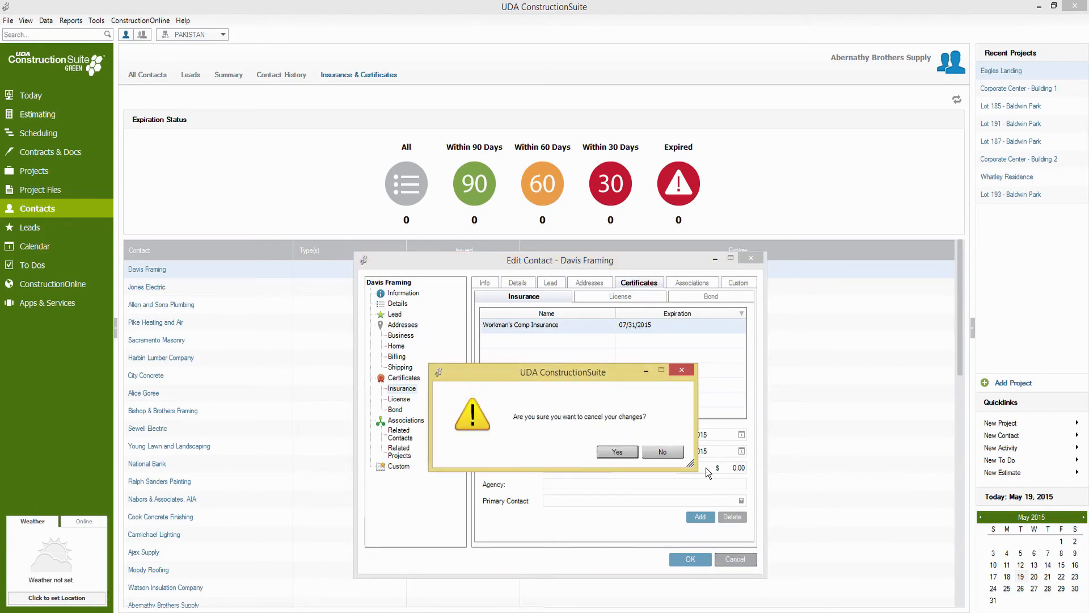
left_click(618, 451)
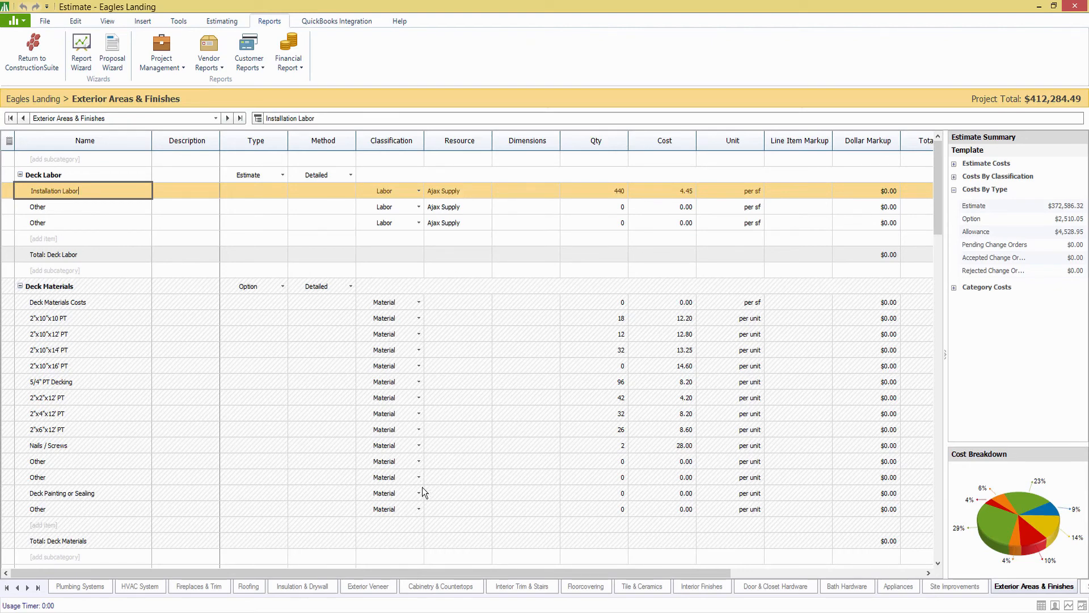
Step: Start a Request for Quote vendor report from the Eagles Landing estimate and filter it by the Material classification
left_click(236, 22)
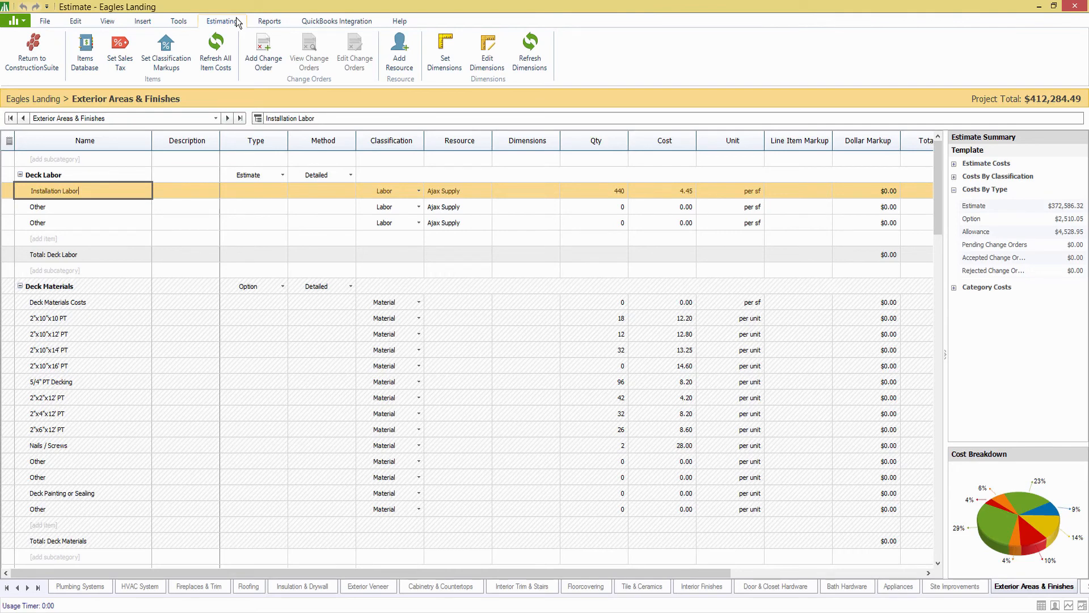
left_click(283, 25)
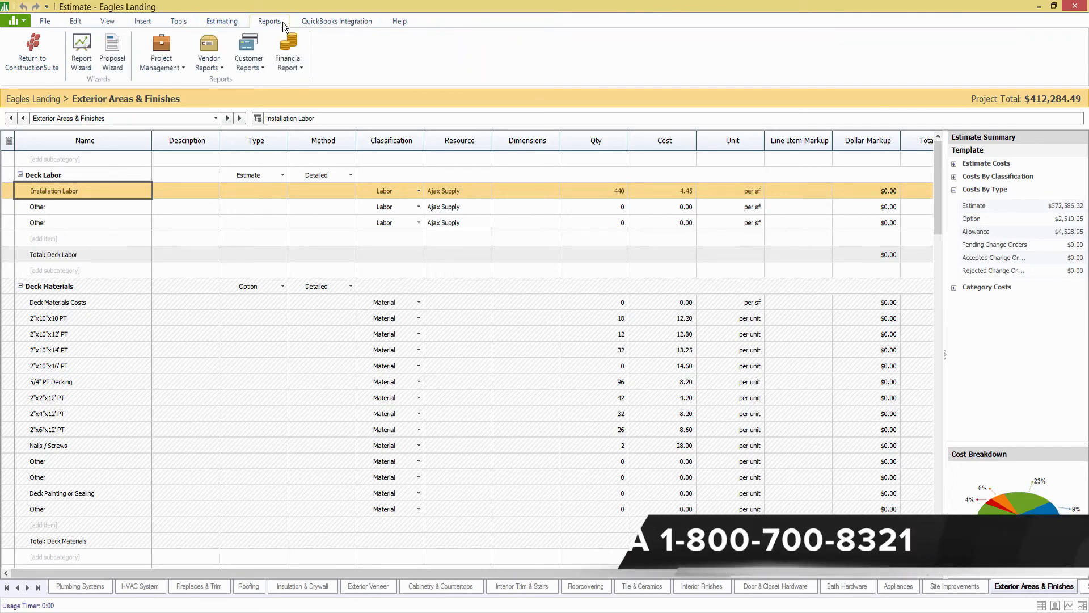
left_click(219, 61)
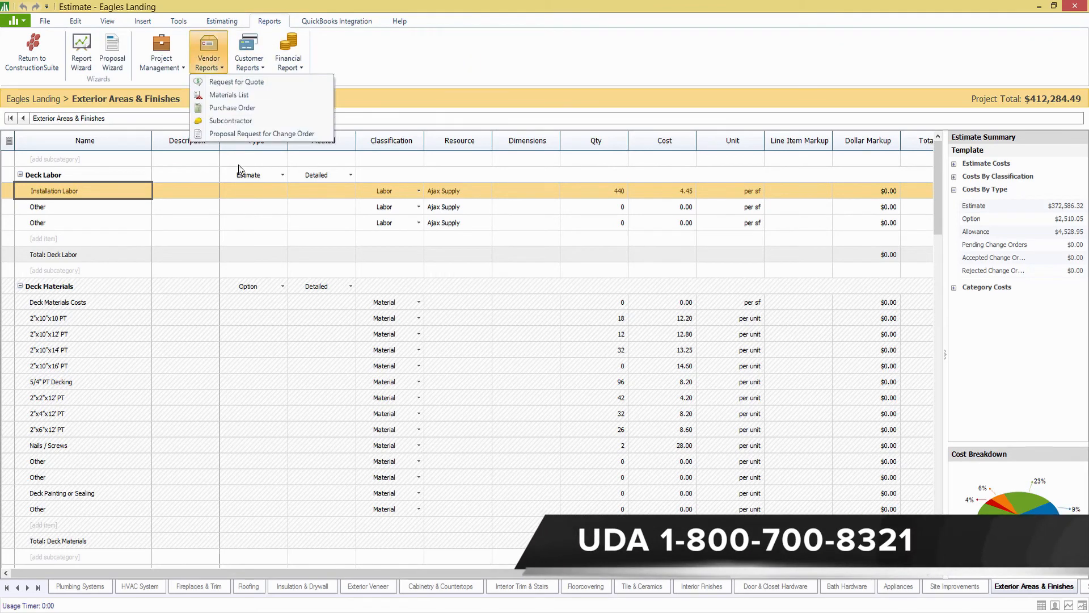
left_click(243, 85)
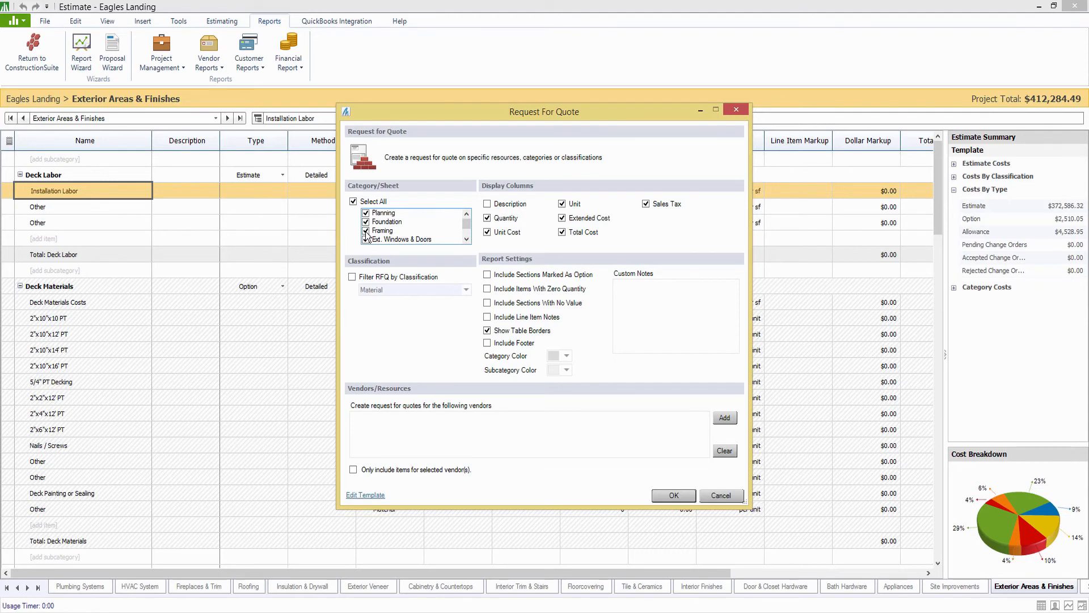
left_click(353, 277)
left_click(464, 290)
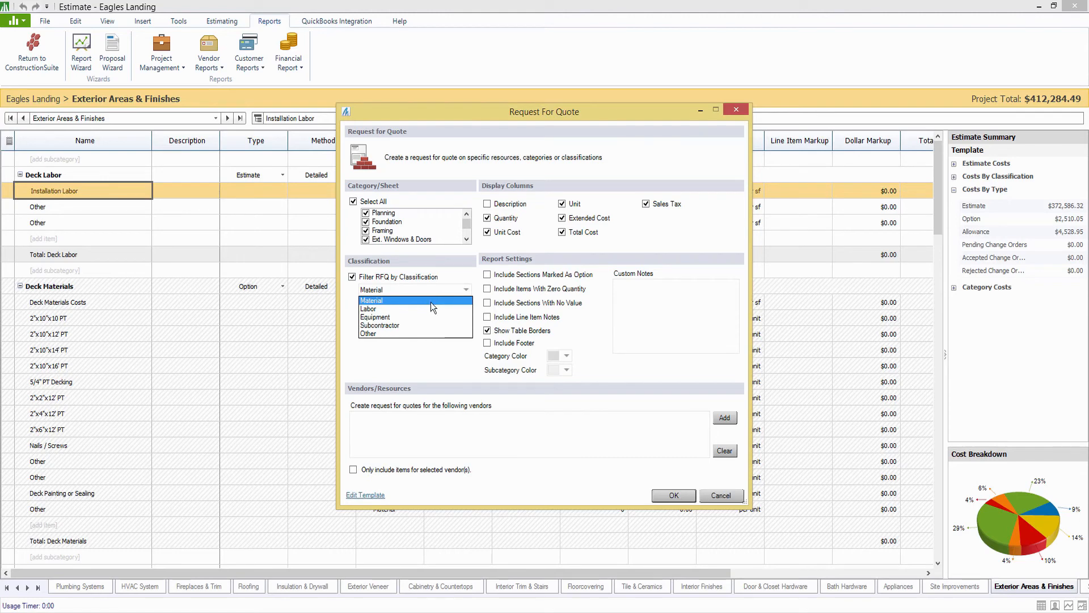
left_click(430, 357)
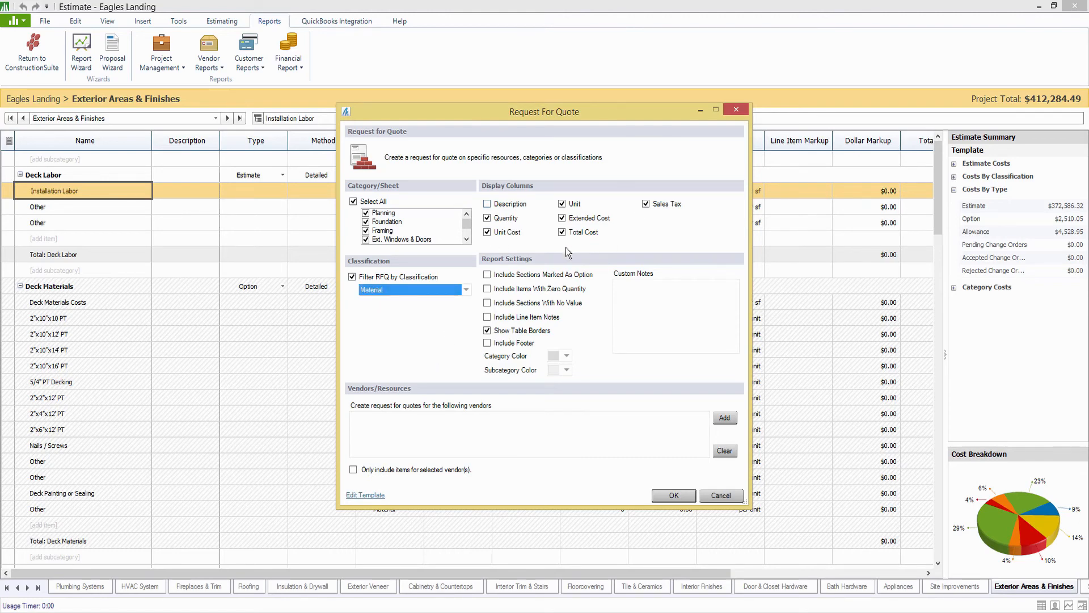
Step: Add Ajax Supply and Abernathy Brothers Supply as the request for quote vendors and generate the reports for both
left_click(722, 420)
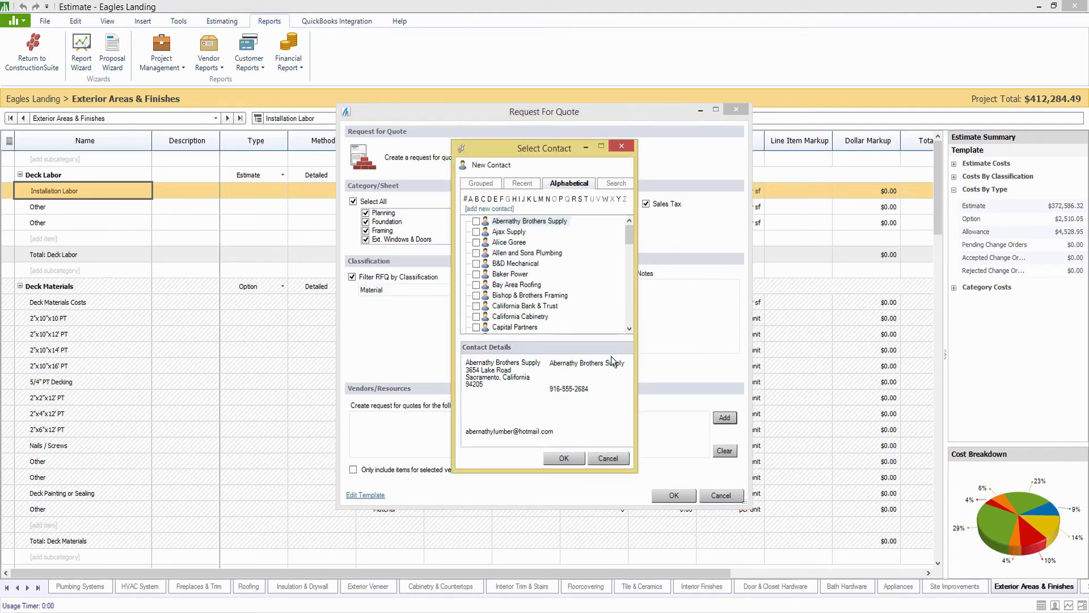
left_click(477, 232)
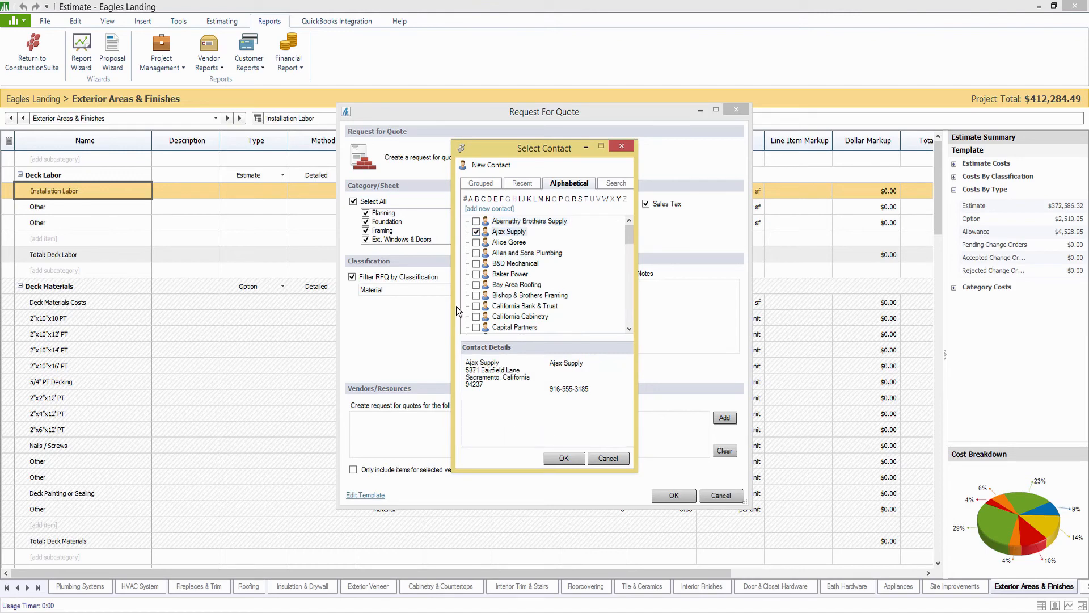
left_click(477, 220)
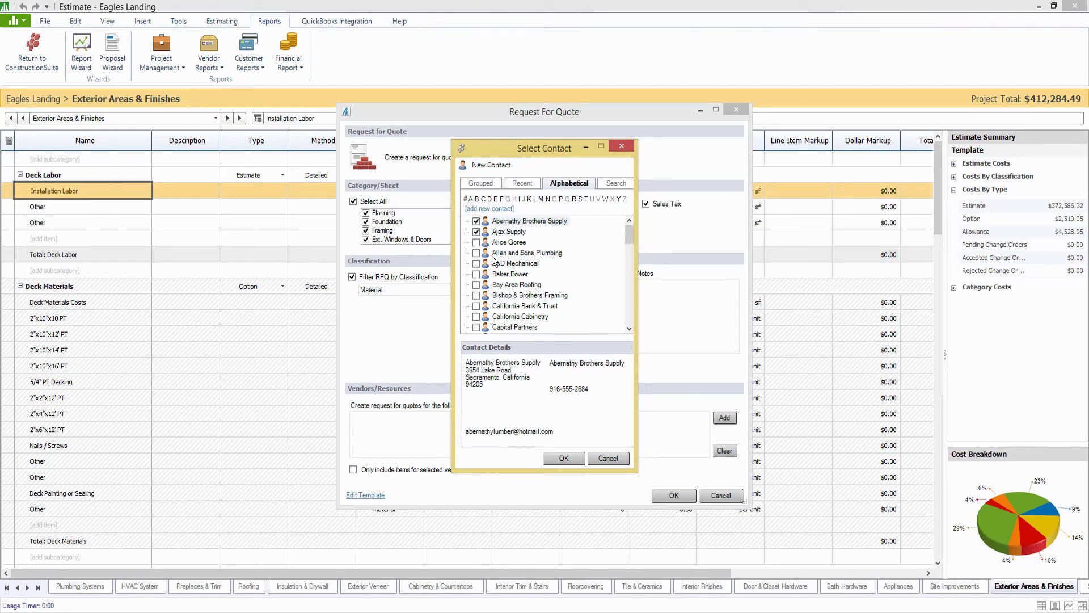
left_click(564, 458)
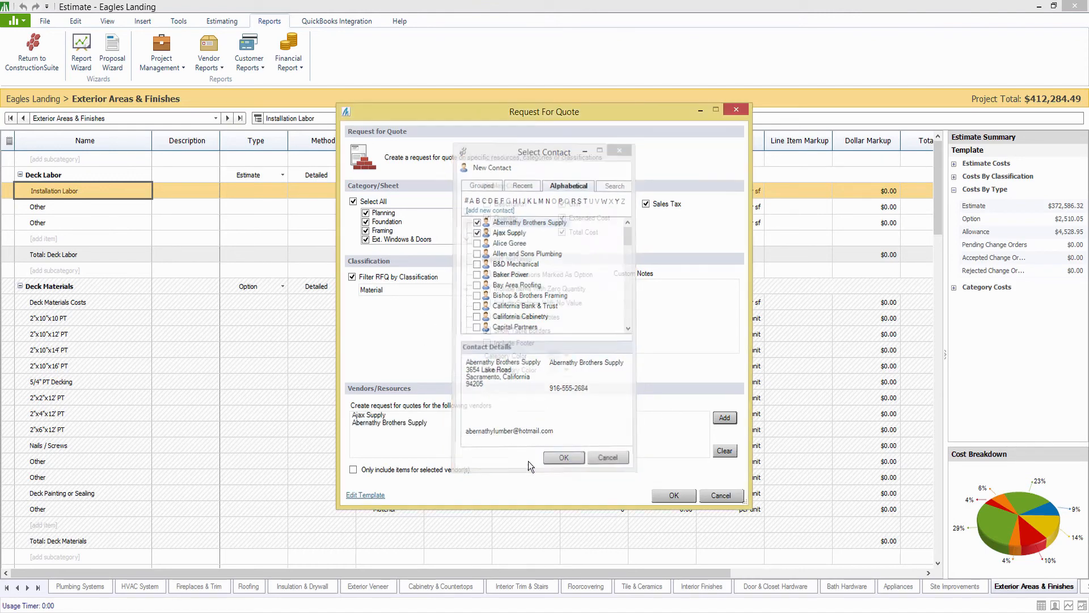
left_click(674, 495)
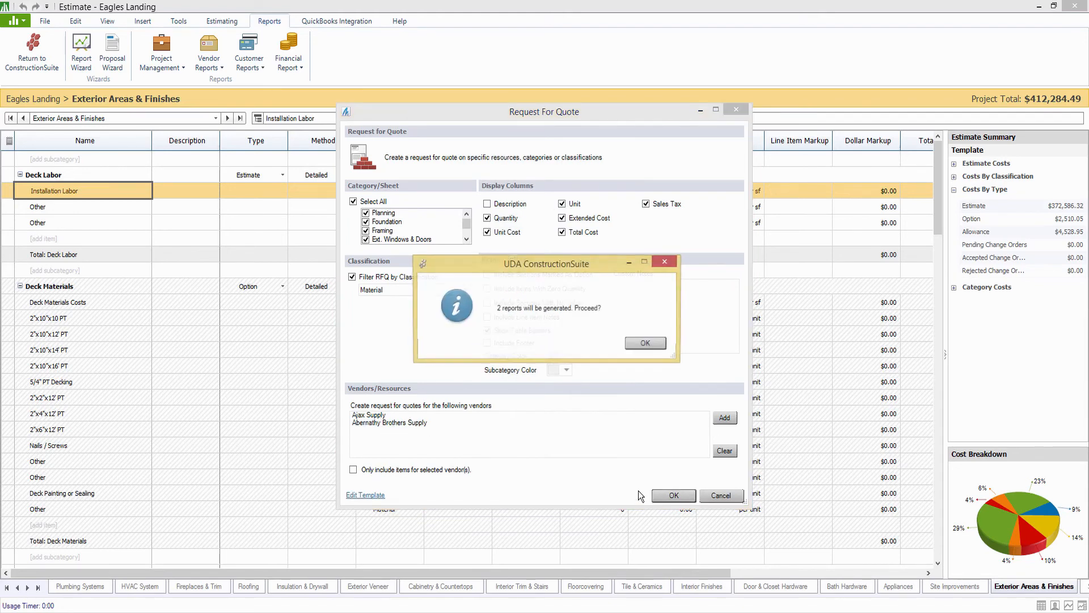
left_click(648, 344)
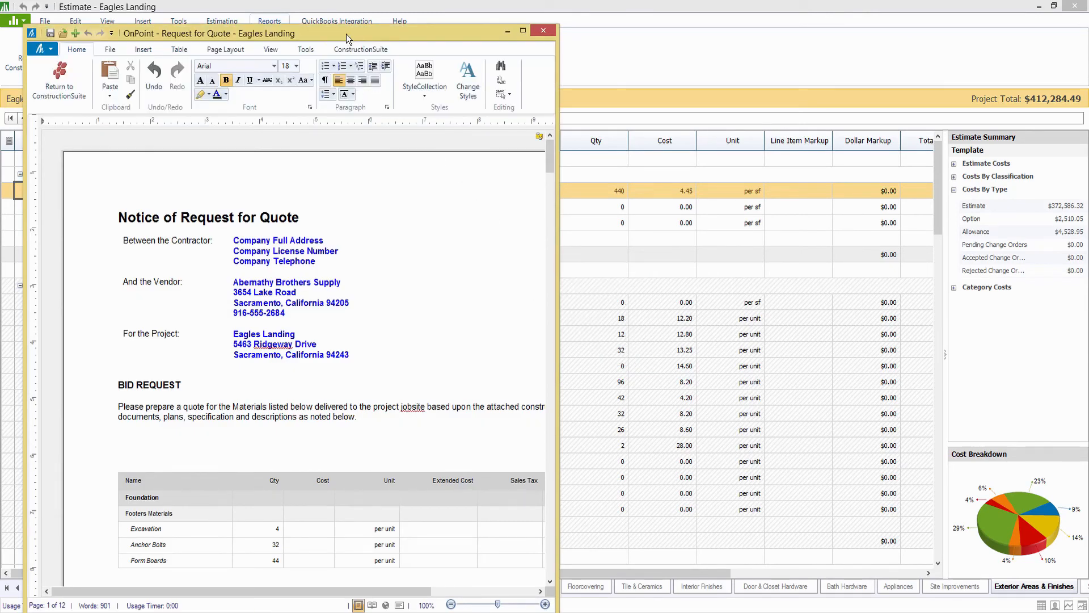
Step: Compare the two vendors' Request for Quote documents side by side and review the material items and quantities in the Abernathy Brothers Supply one
left_click_drag(346, 34, 497, 12)
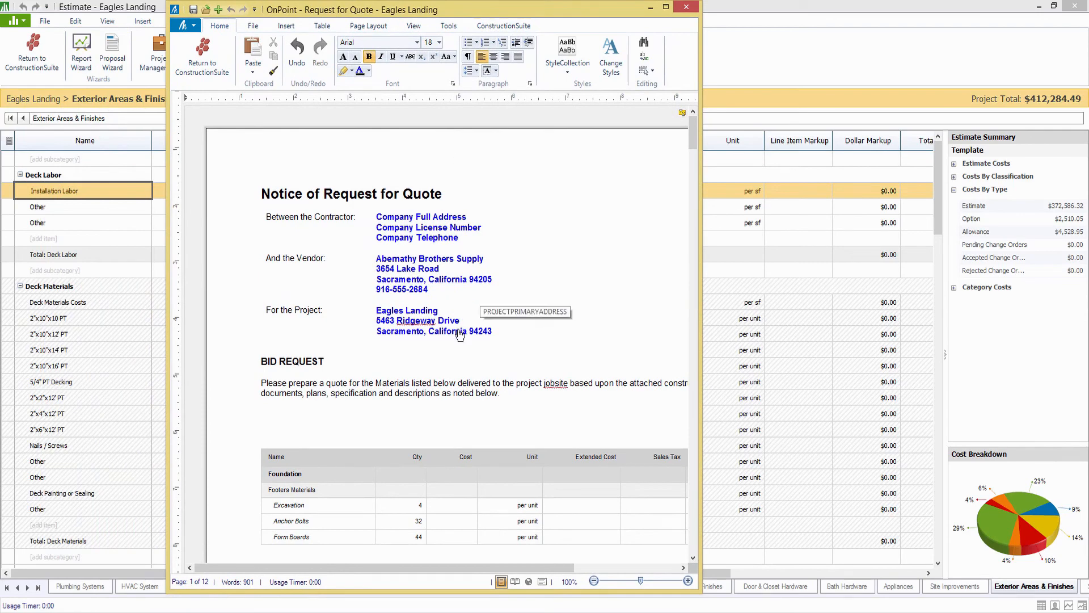
left_click(461, 568)
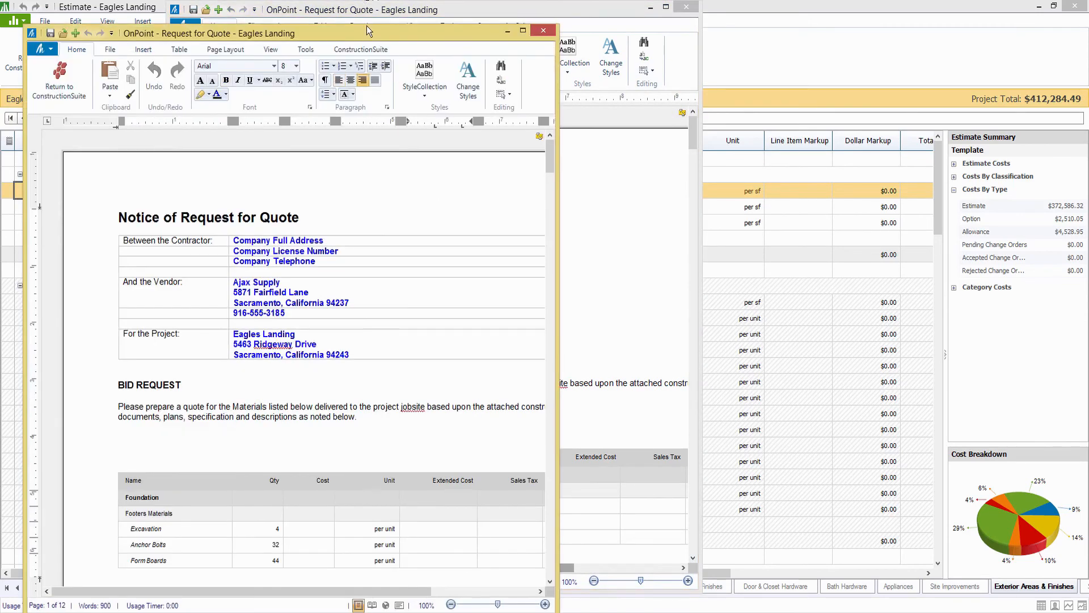
left_click_drag(394, 31, 958, 12)
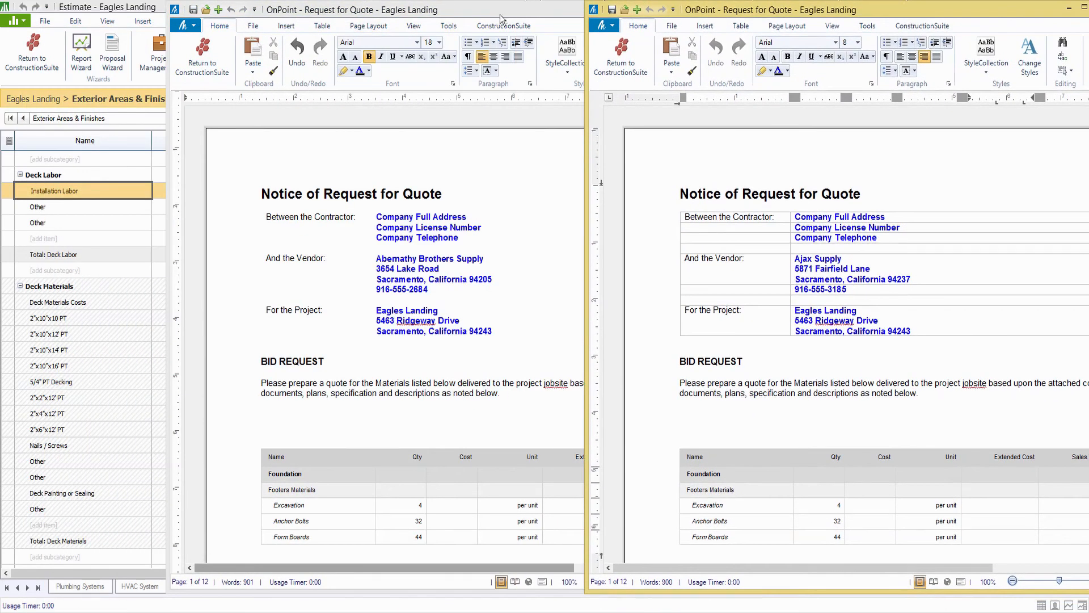
left_click_drag(499, 13, 360, 1)
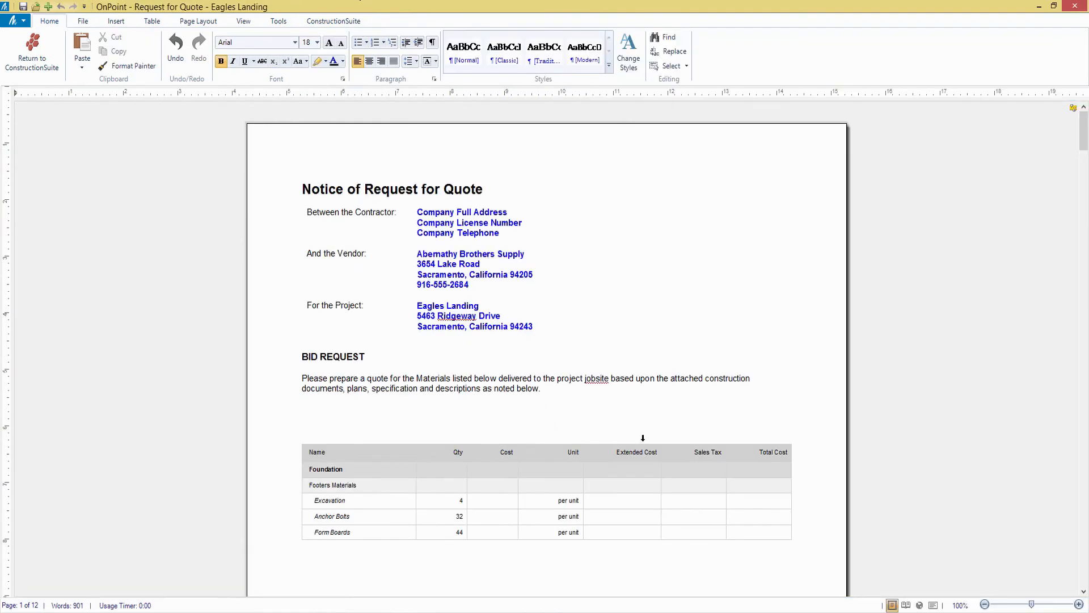
left_click(643, 427)
scroll(643, 427, "down", 5)
scroll(643, 427, "down", 6)
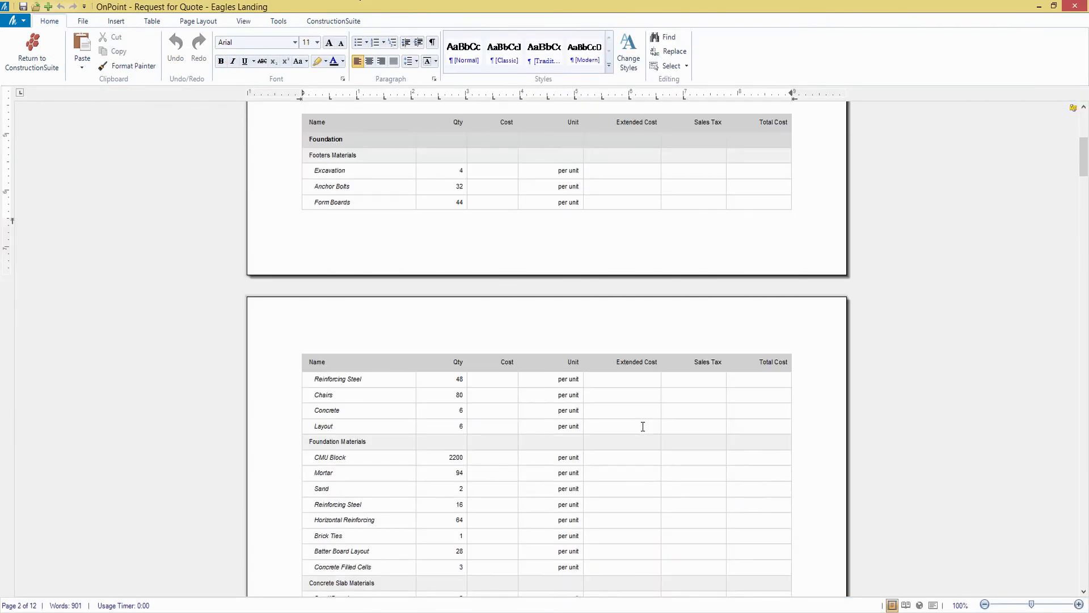
scroll(643, 427, "up", 5)
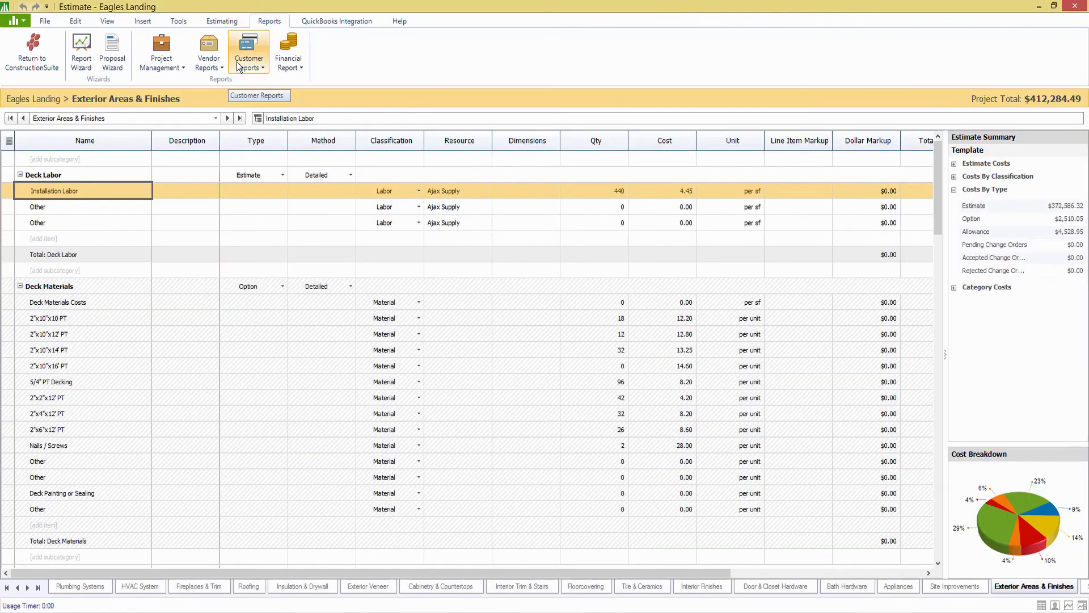
left_click(211, 63)
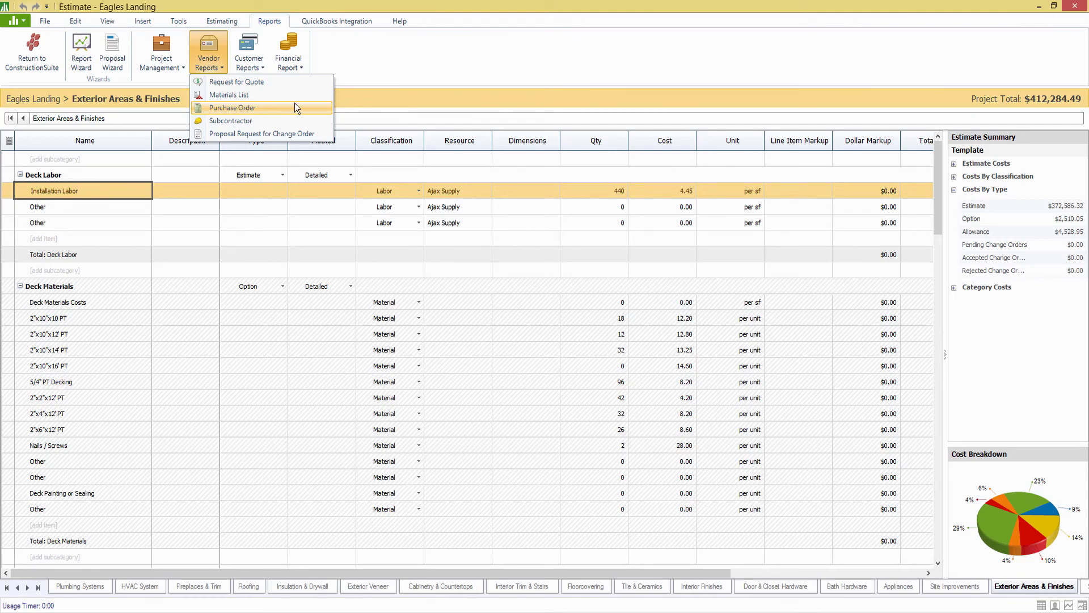
left_click(338, 73)
Step: Show the estimate in the Standard predefined view and switch it to the Financial predefined view
left_click(107, 21)
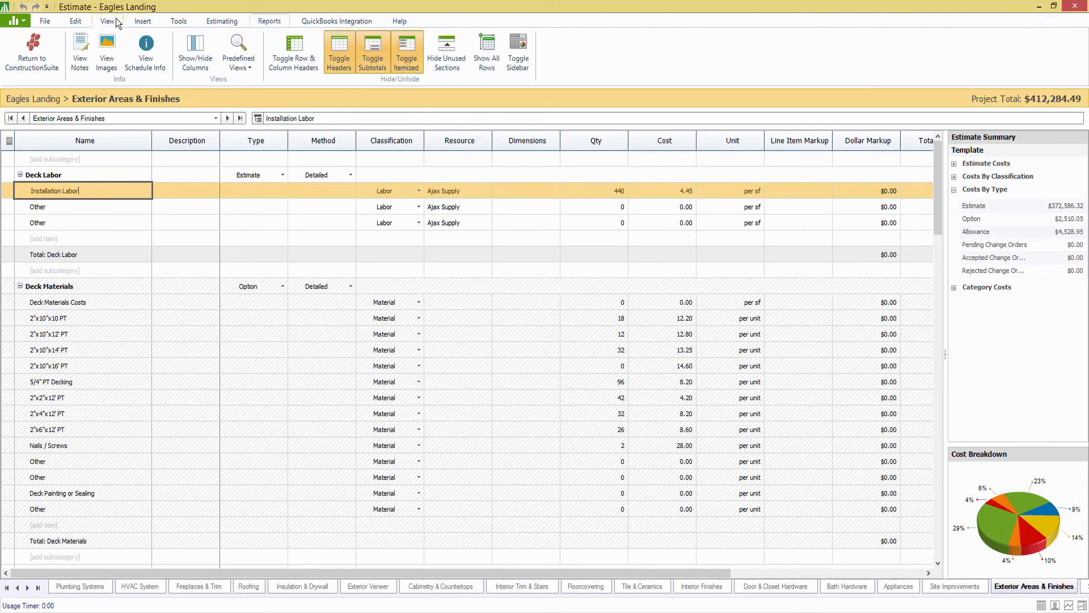
left_click(245, 65)
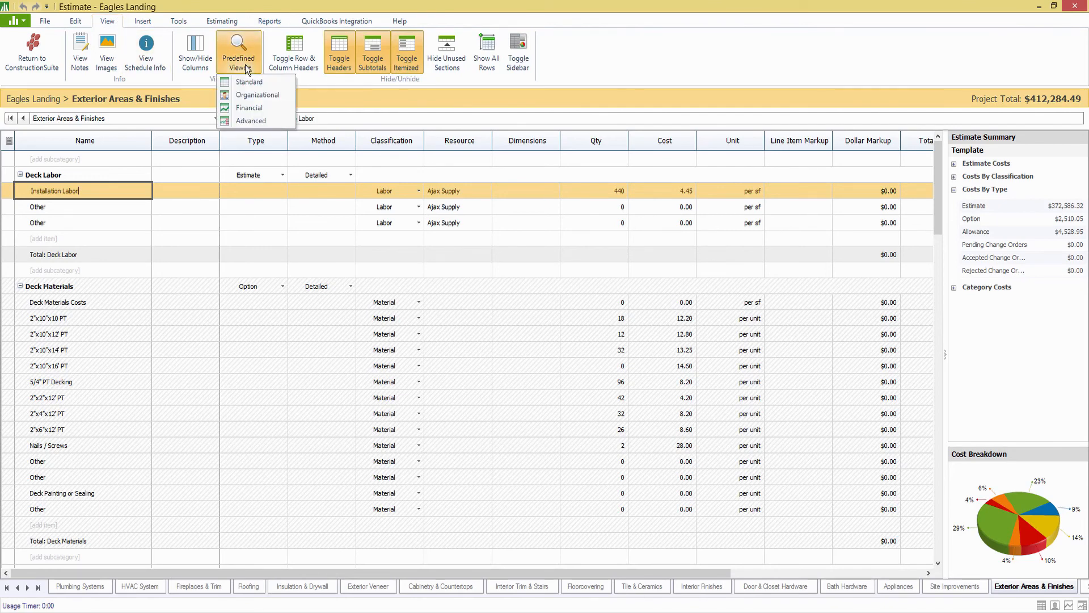
left_click(247, 82)
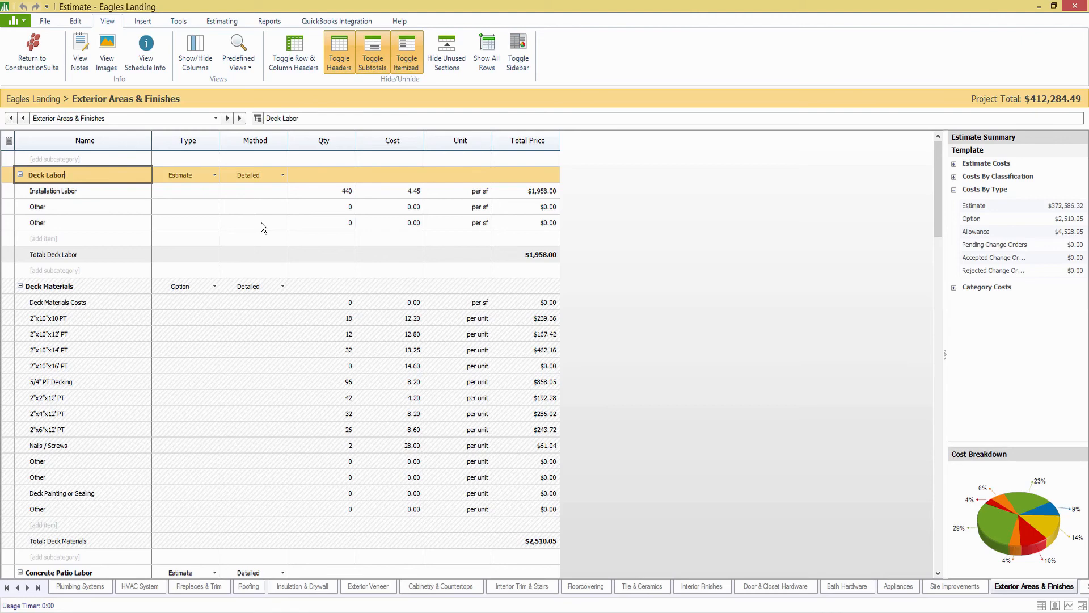
left_click(251, 66)
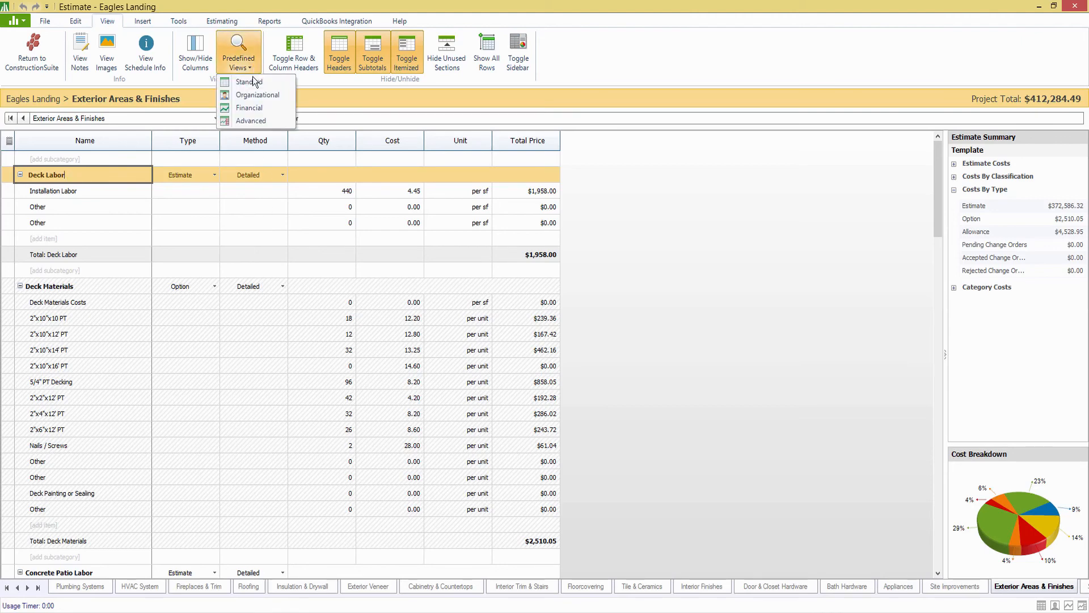
left_click(251, 109)
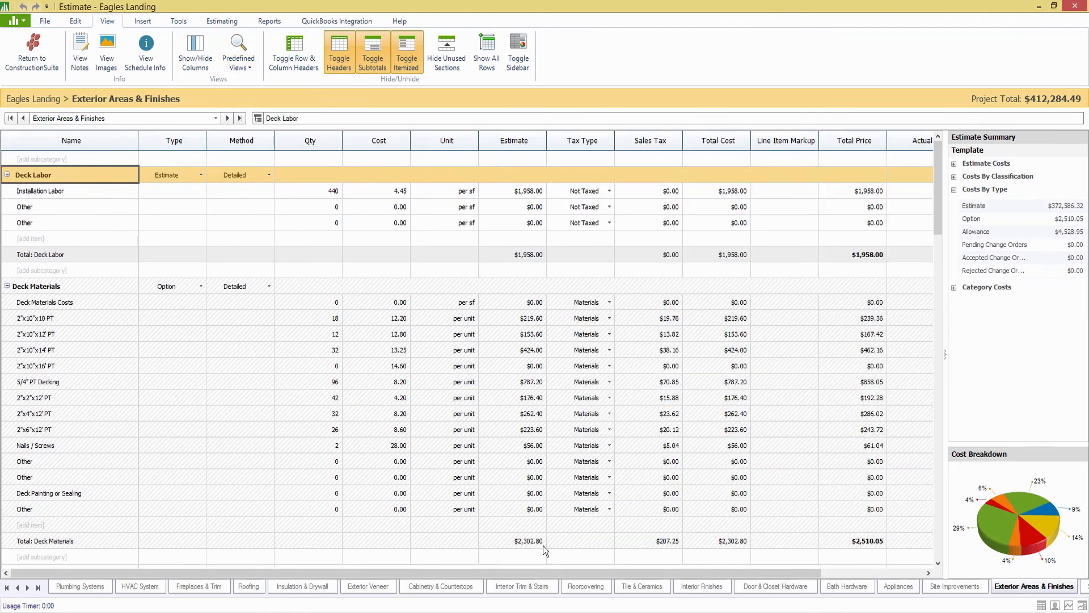
Step: Enter $1,958 as the actual cost of Deck Labor's Installation Labor
left_click_drag(653, 573, 801, 567)
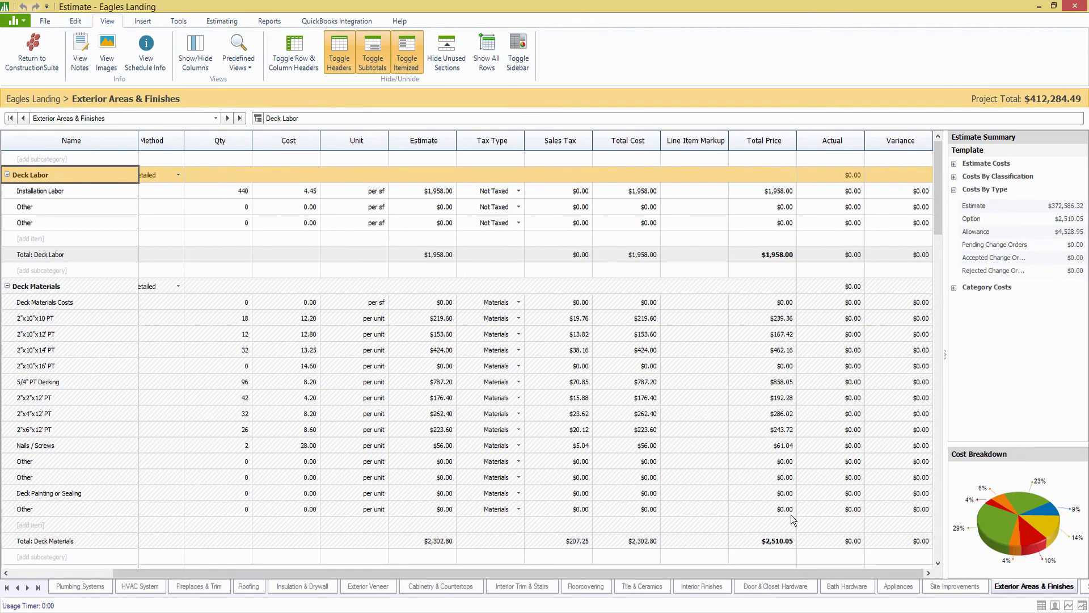
left_click(839, 192)
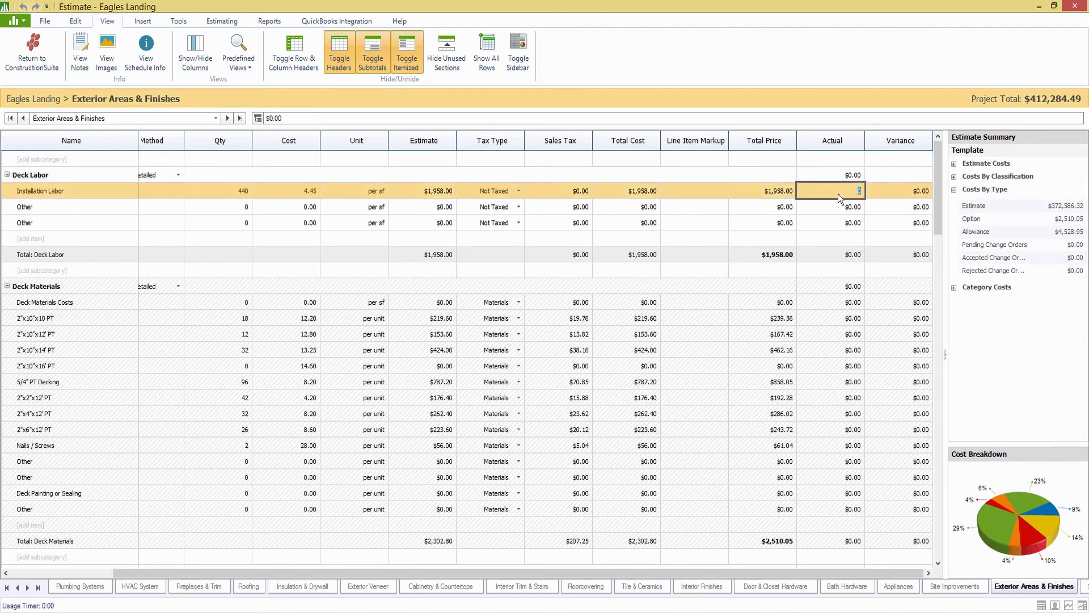
type("19")
key("Return")
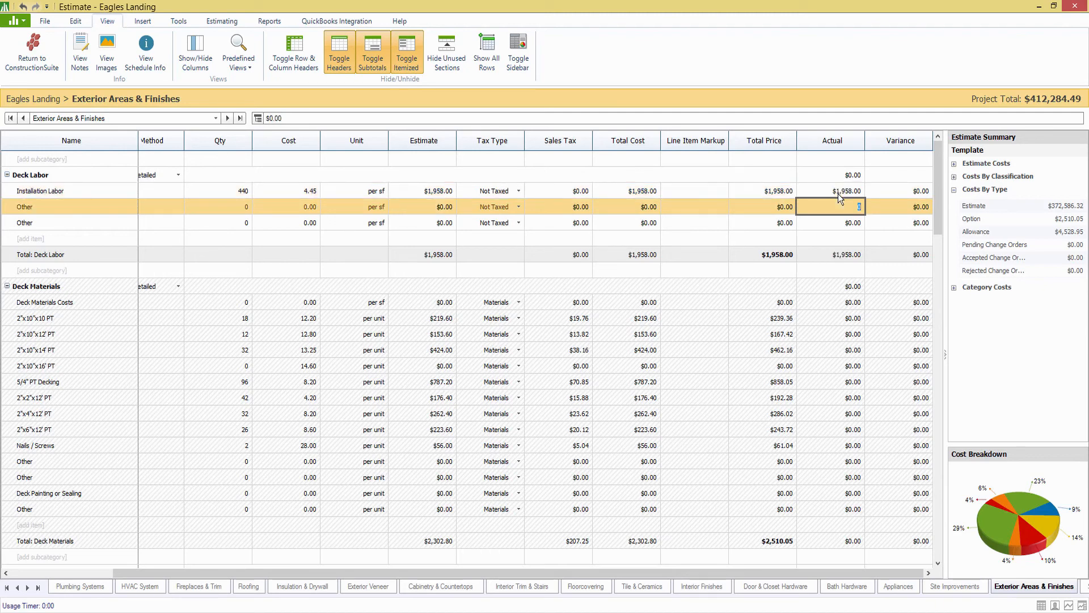
Step: Change the actual cost of Deck Labor's Installation Labor to $1,900
left_click(853, 192)
type("1900")
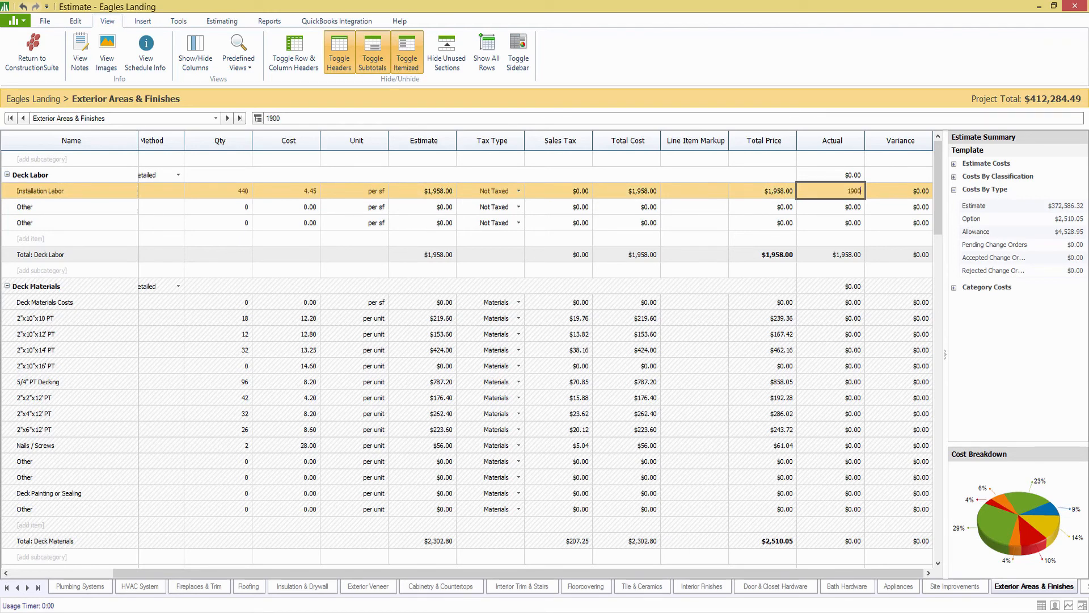
key("Return")
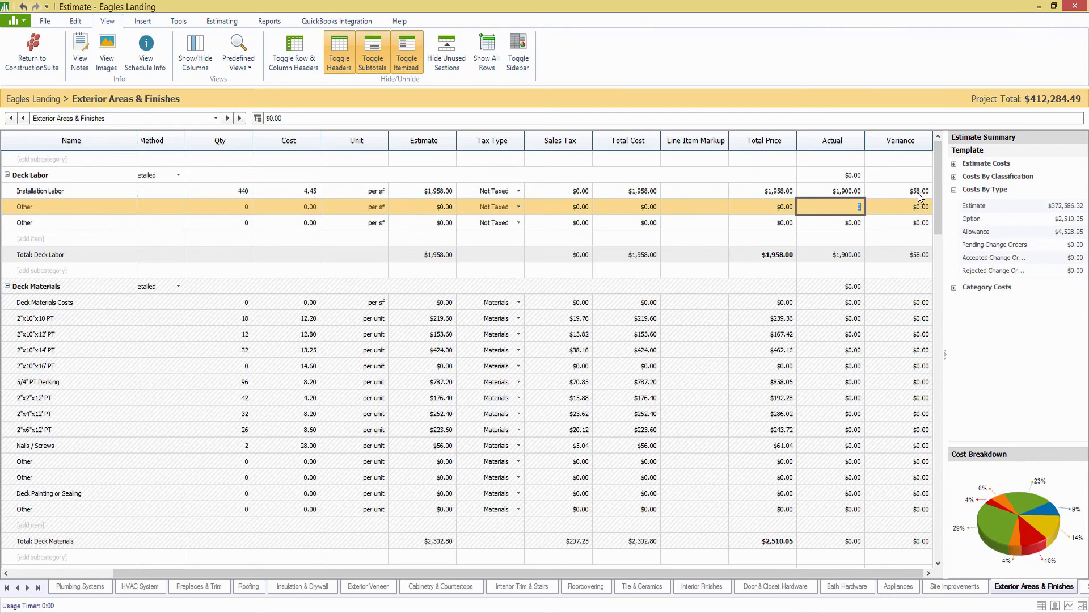
Step: Set the actual cost of Deck Labor's Installation Labor to $2,000
left_click(838, 192)
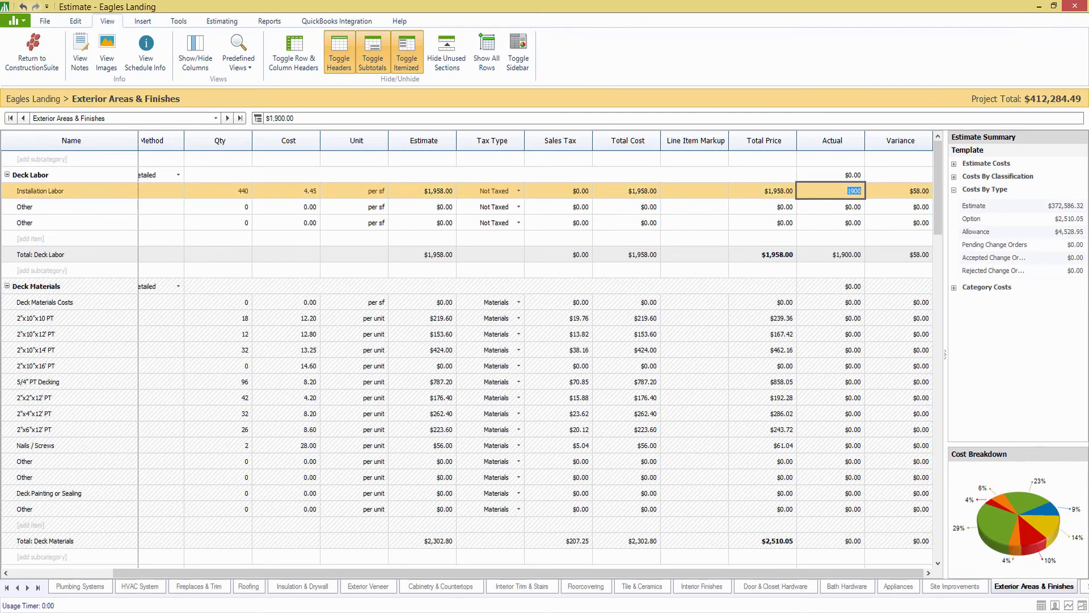
type("2,000")
key("Return")
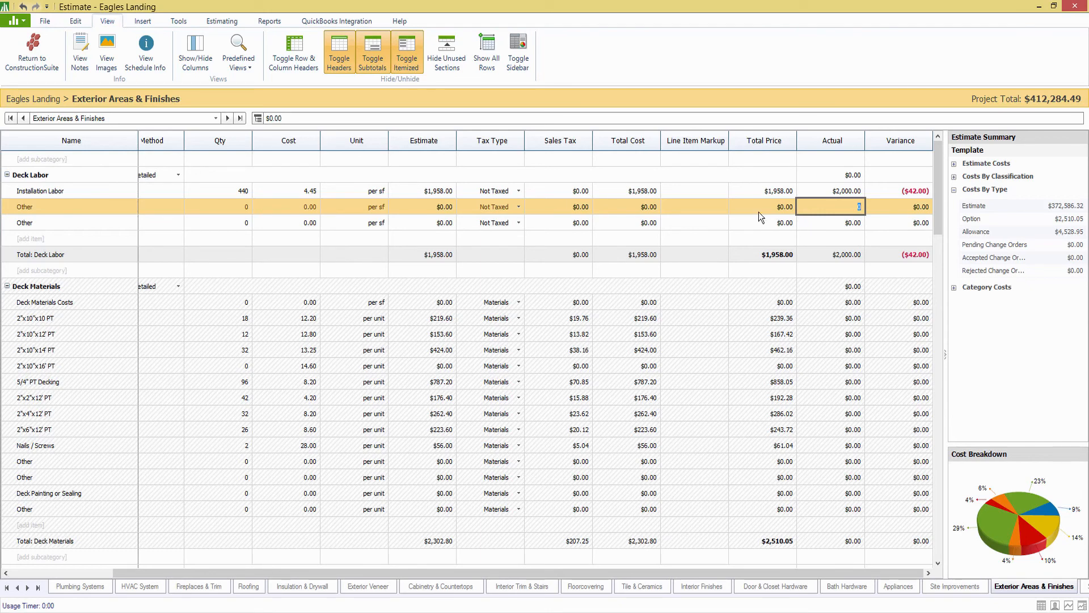
left_click(272, 20)
left_click(295, 66)
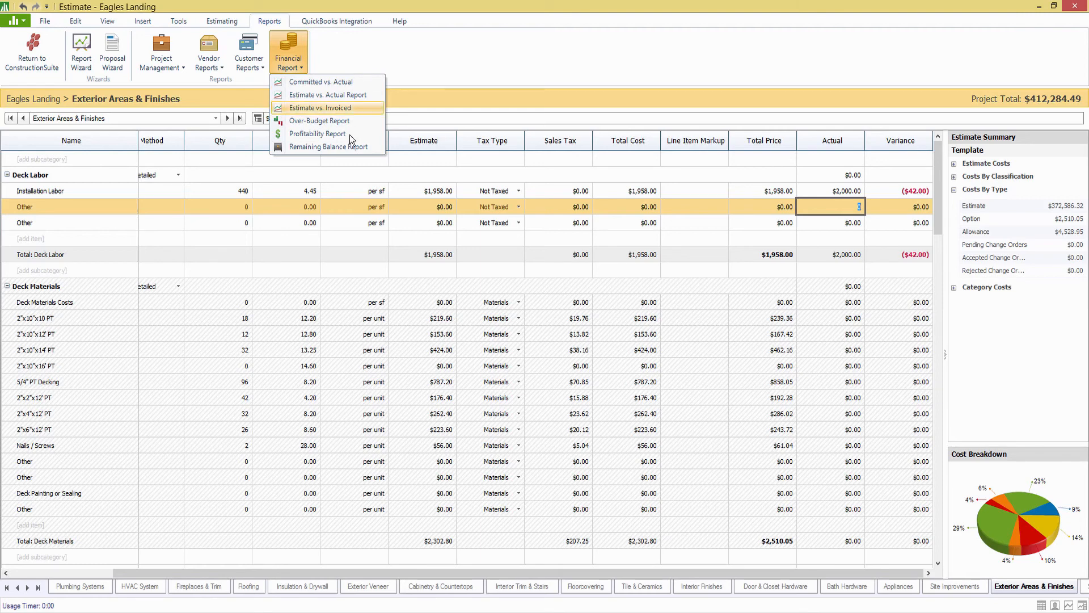
left_click(426, 78)
Step: Change the Deck Materials subcategory's type to Change Order and choose to create a new change order
left_click_drag(297, 572, 123, 550)
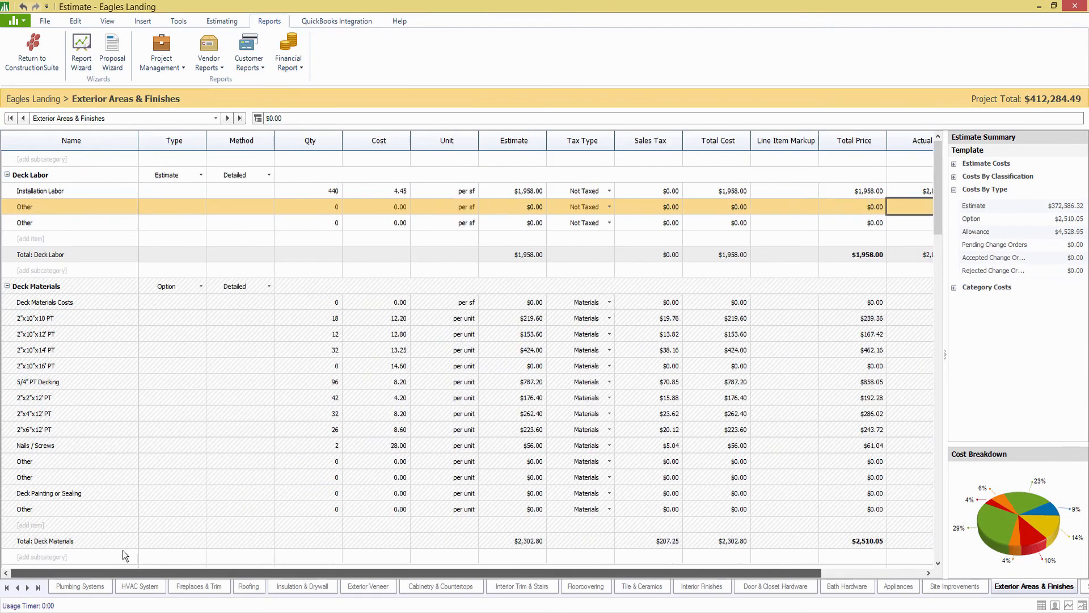
left_click(189, 285)
left_click(190, 284)
left_click(168, 320)
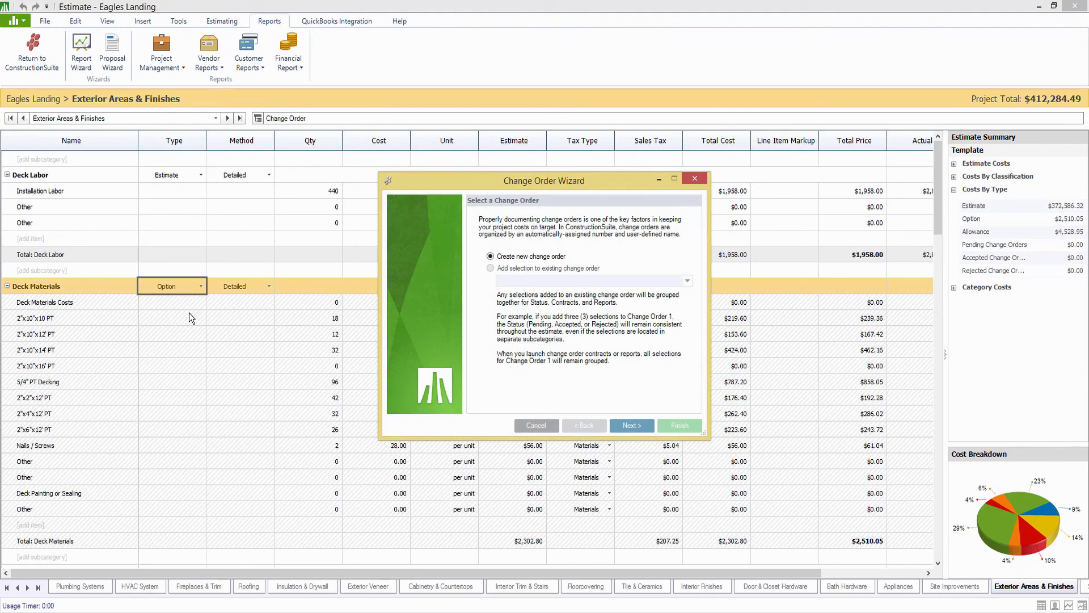
left_click(627, 423)
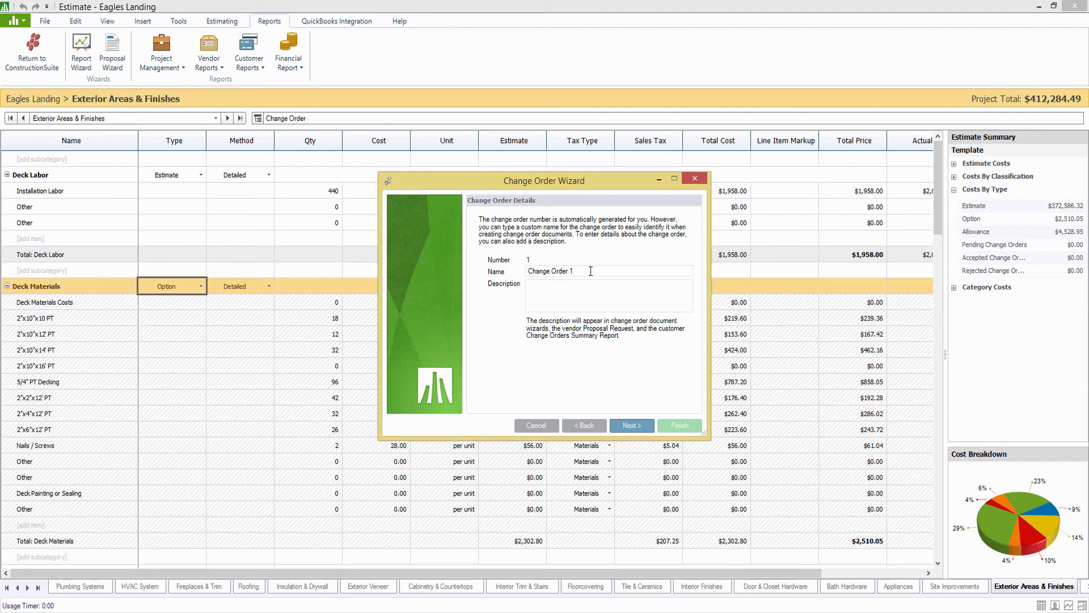
Step: Keep the name Change Order 1 and the Pending status, and convert the existing Deck Materials subcategory into the change order
left_click(570, 302)
left_click(623, 425)
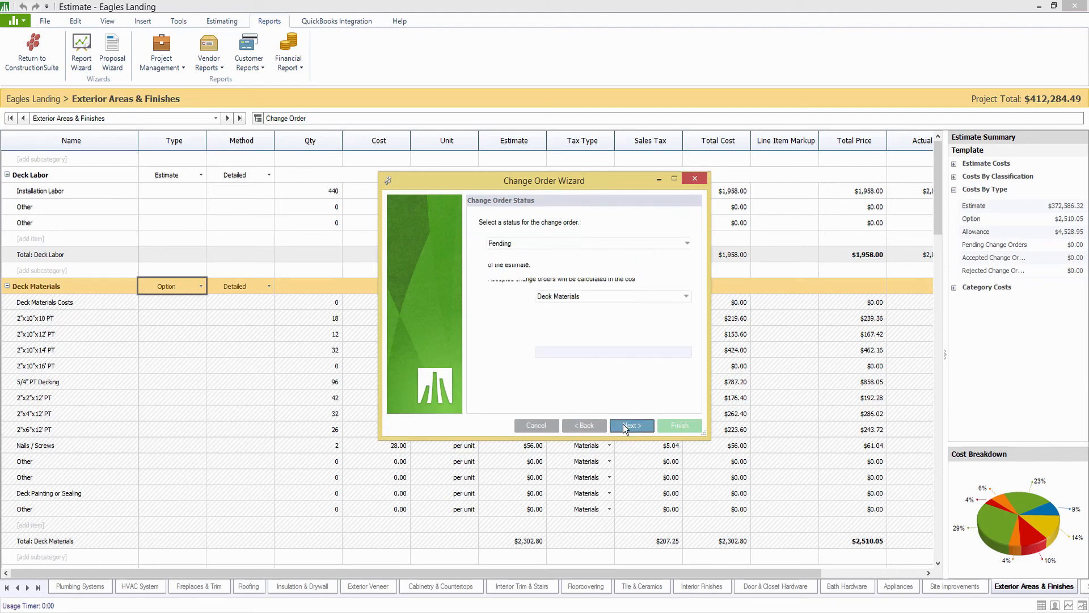
left_click(623, 426)
left_click(623, 425)
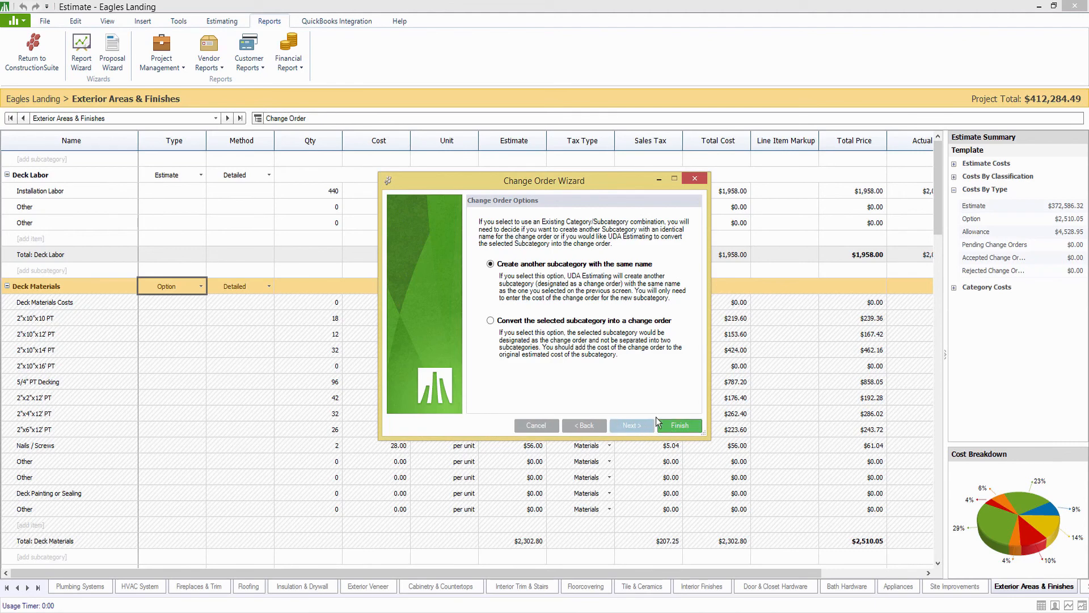
left_click(536, 360)
left_click(680, 426)
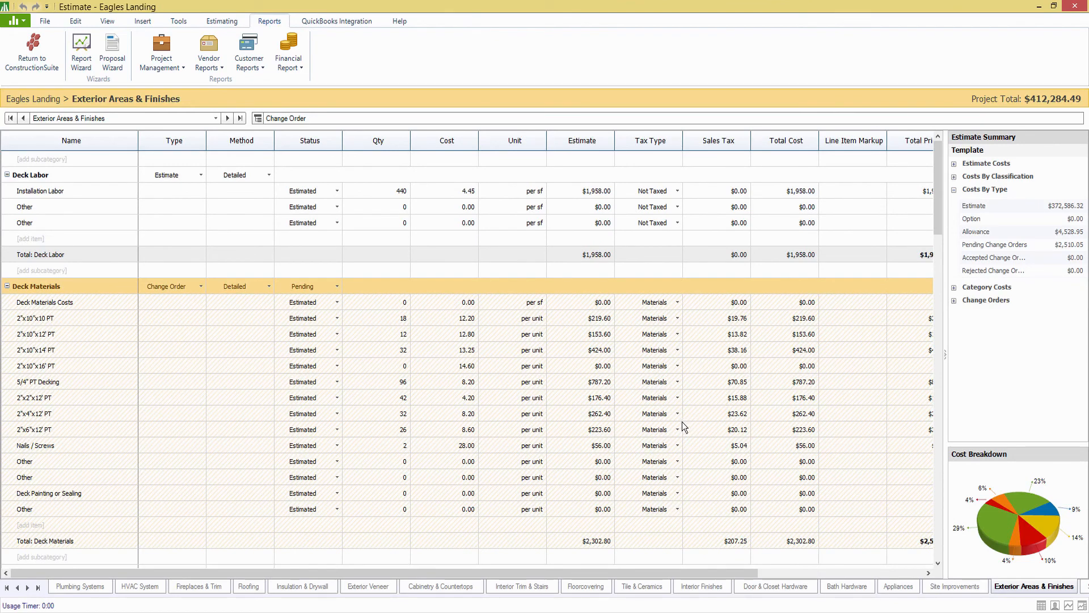
Step: Start the Change Order Documents customer report and select Change Order 1 for it
left_click(247, 56)
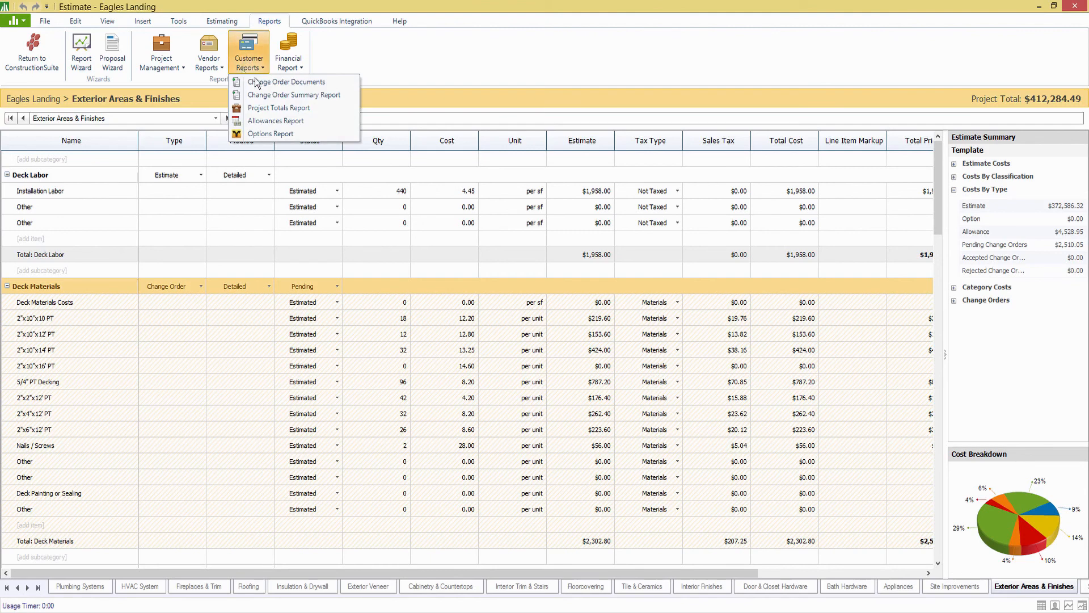
left_click(284, 83)
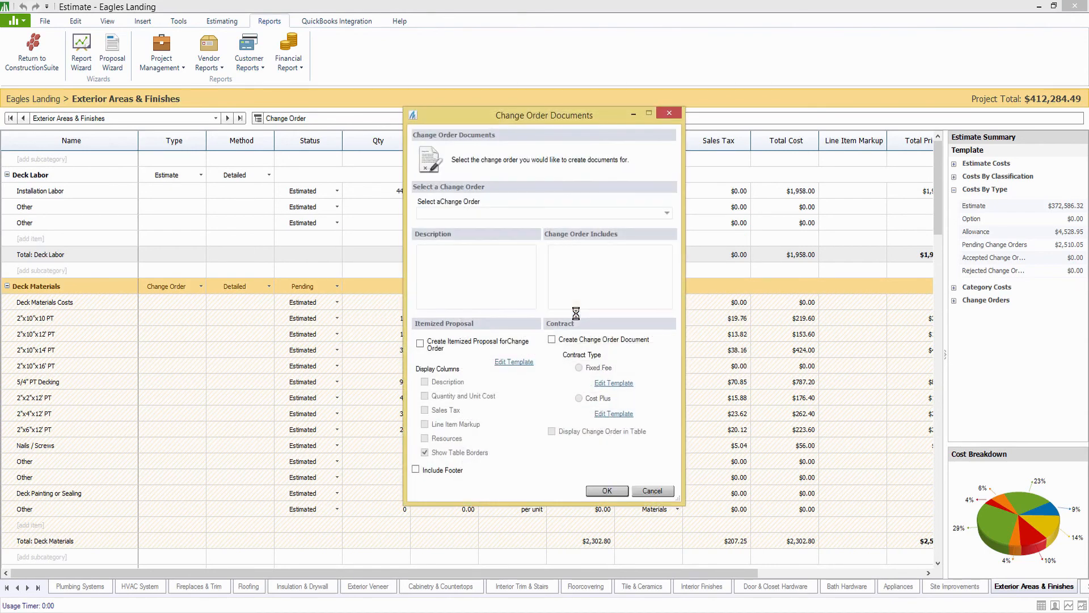
left_click(605, 218)
left_click(541, 226)
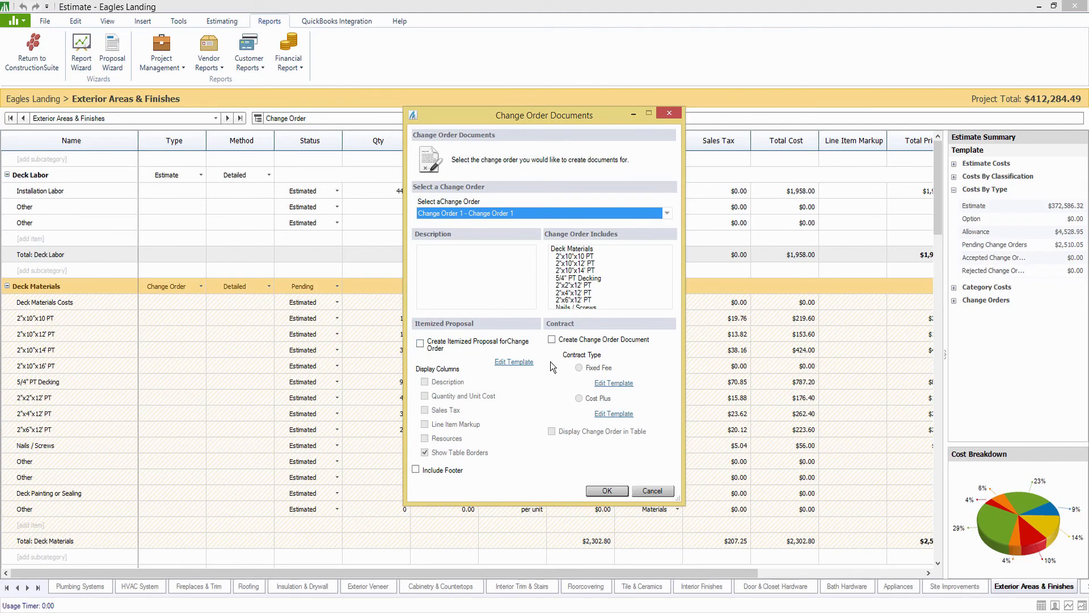
Step: Generate the change order document for Change Order 1 with a Fixed Fee contract and the change order displayed in a table
left_click(552, 340)
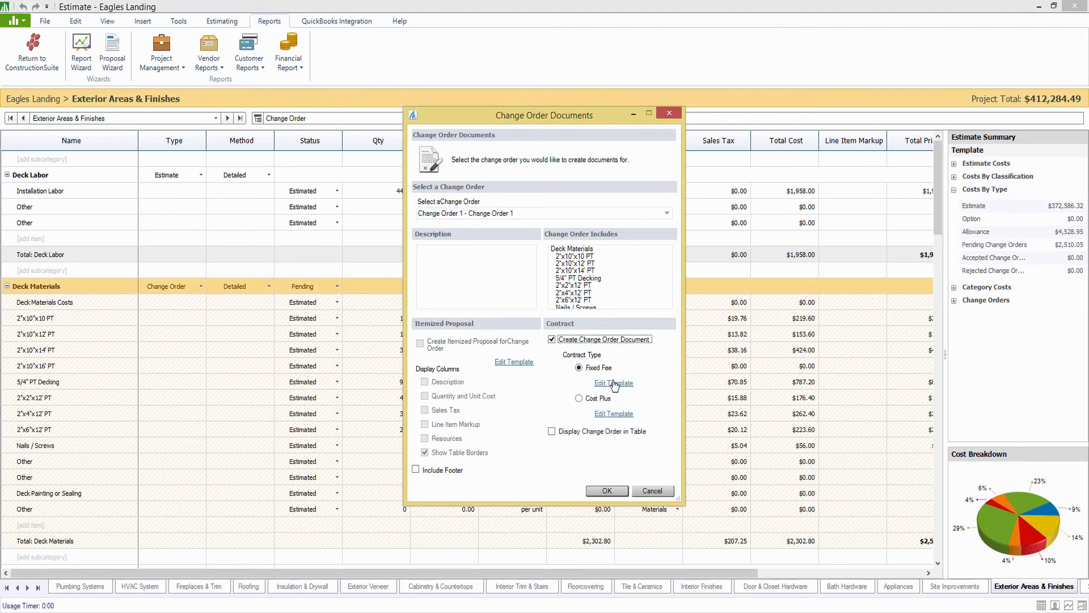
left_click(553, 431)
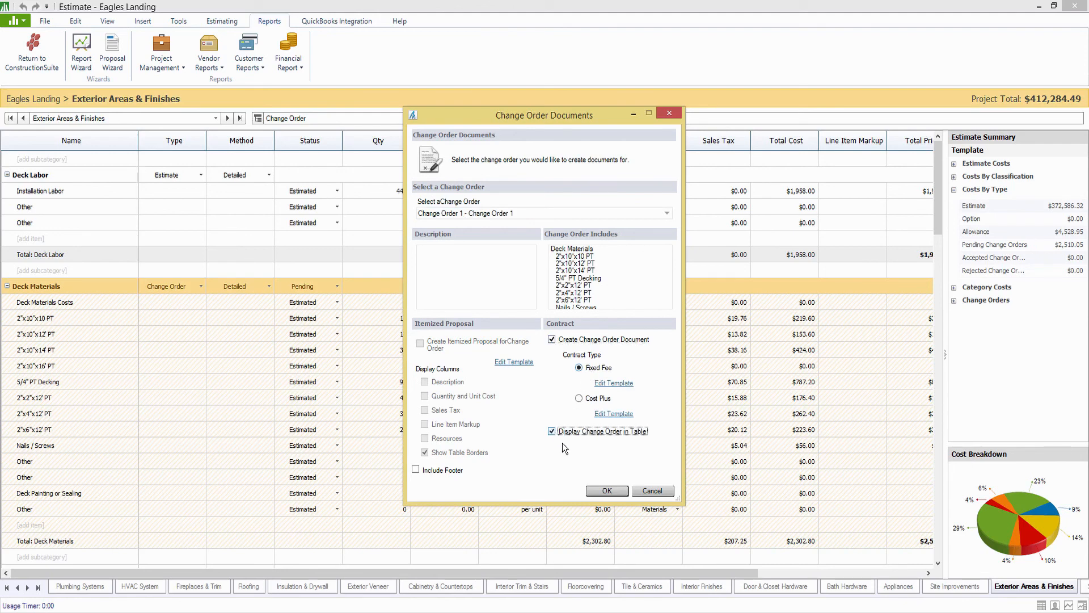
left_click(607, 494)
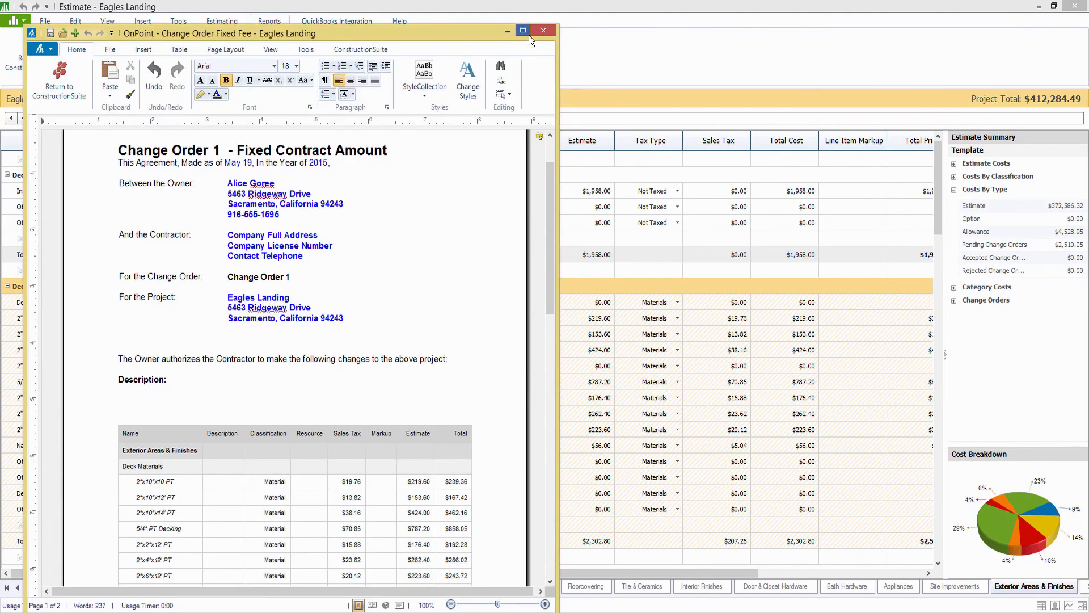
left_click(529, 35)
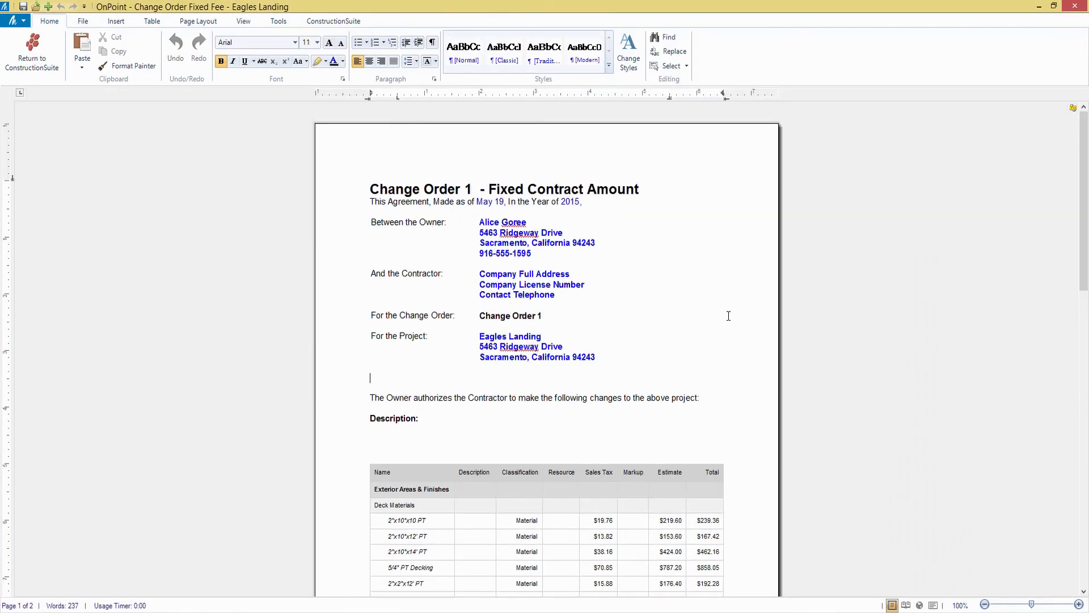
Step: Review the change order document's itemized table, contract sum, contract time and acceptance sections, and return to the estimate
scroll(729, 316, "down", 10)
scroll(728, 315, "down", 3)
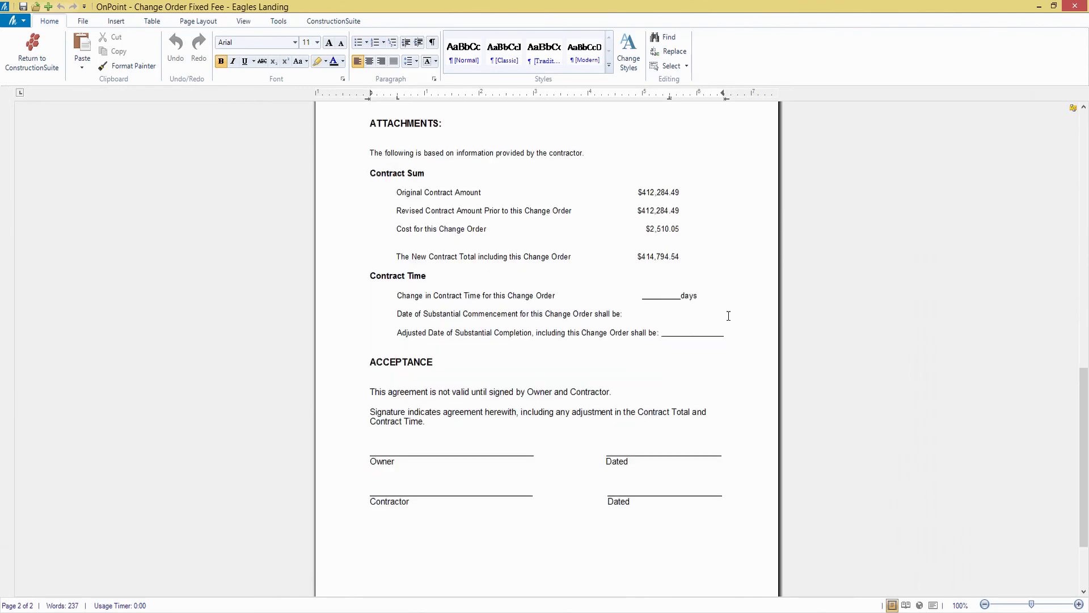
scroll(728, 316, "up", 2)
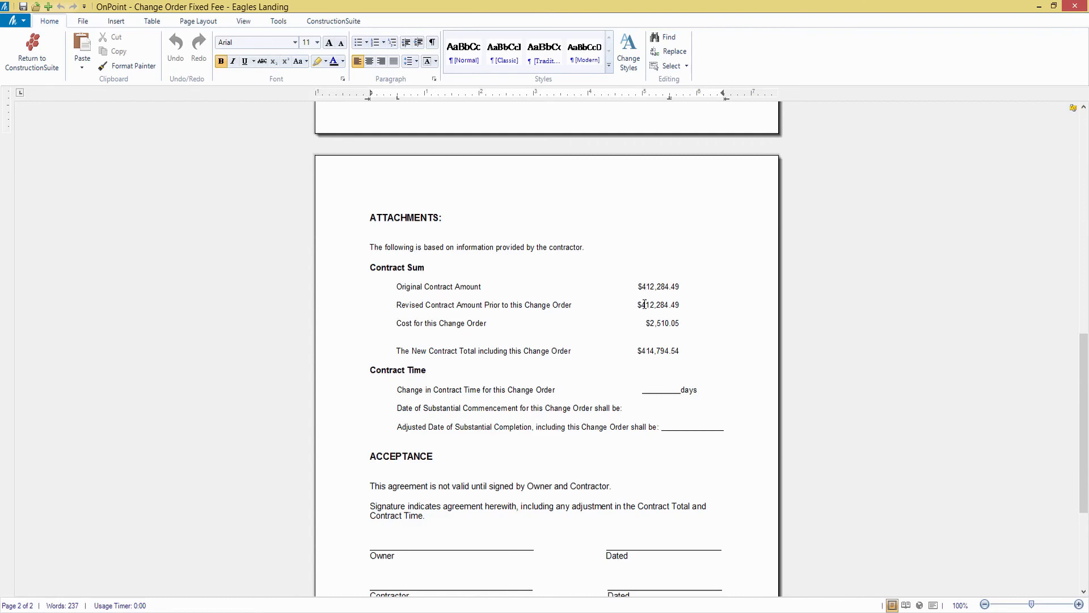
left_click_drag(646, 304, 679, 348)
left_click(696, 306)
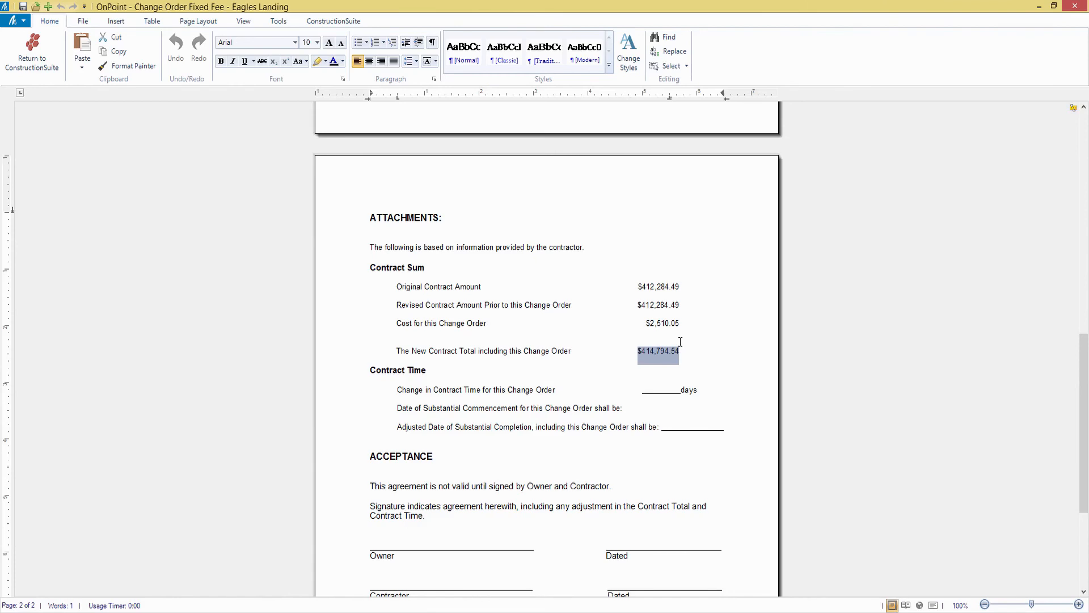
left_click_drag(643, 385, 679, 384)
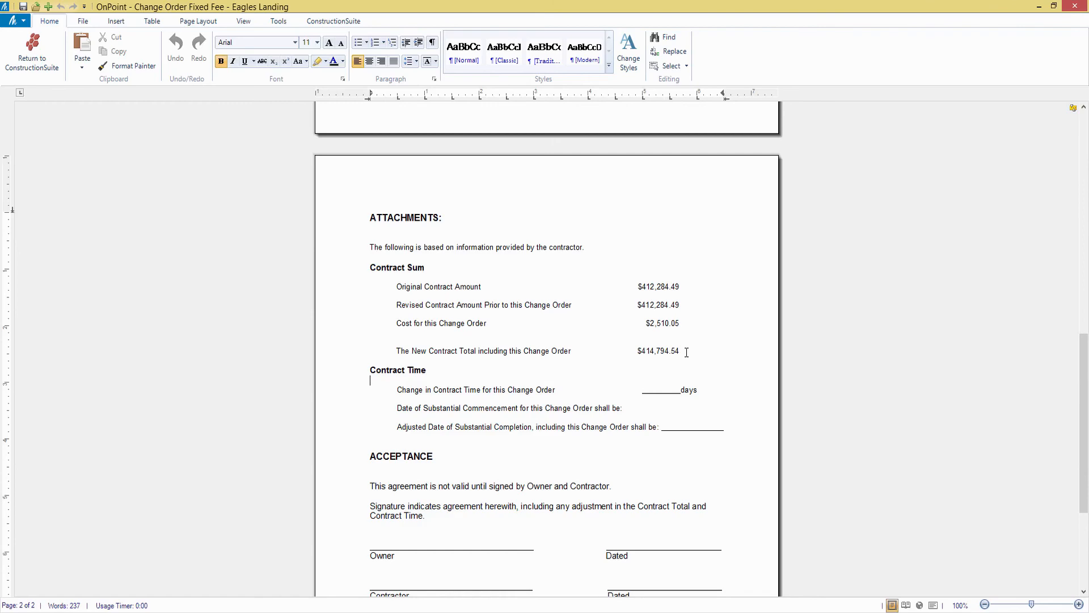
scroll(690, 422, "up", 6)
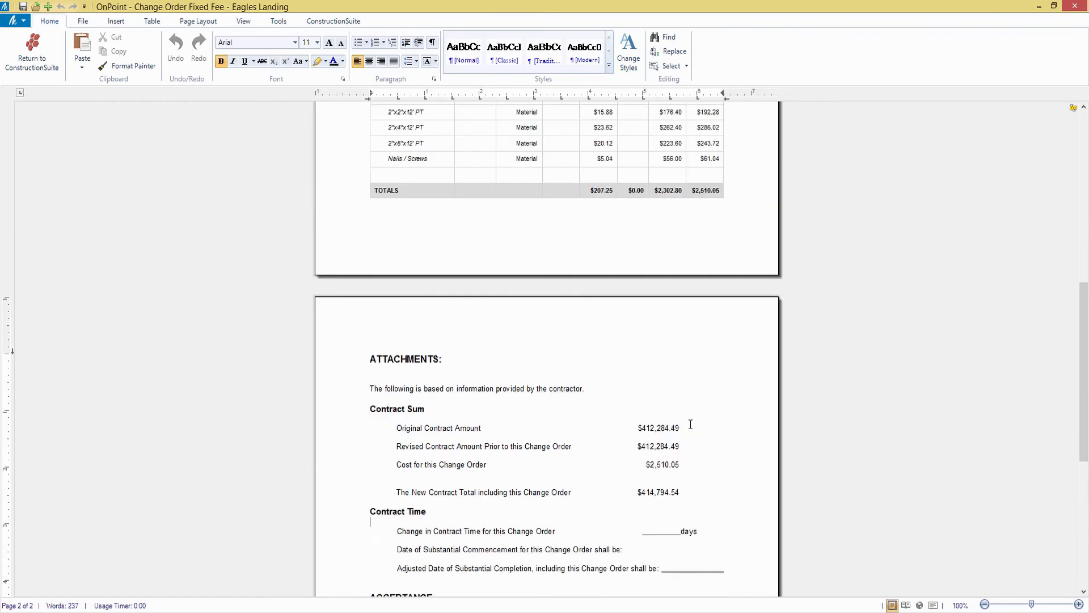
scroll(691, 424, "up", 5)
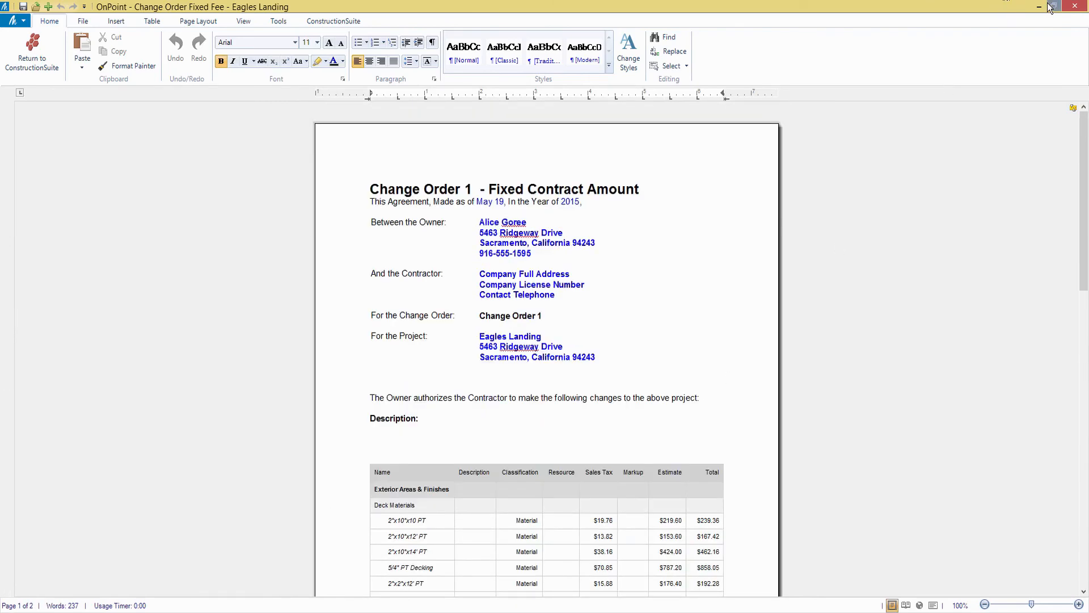
left_click(718, 399)
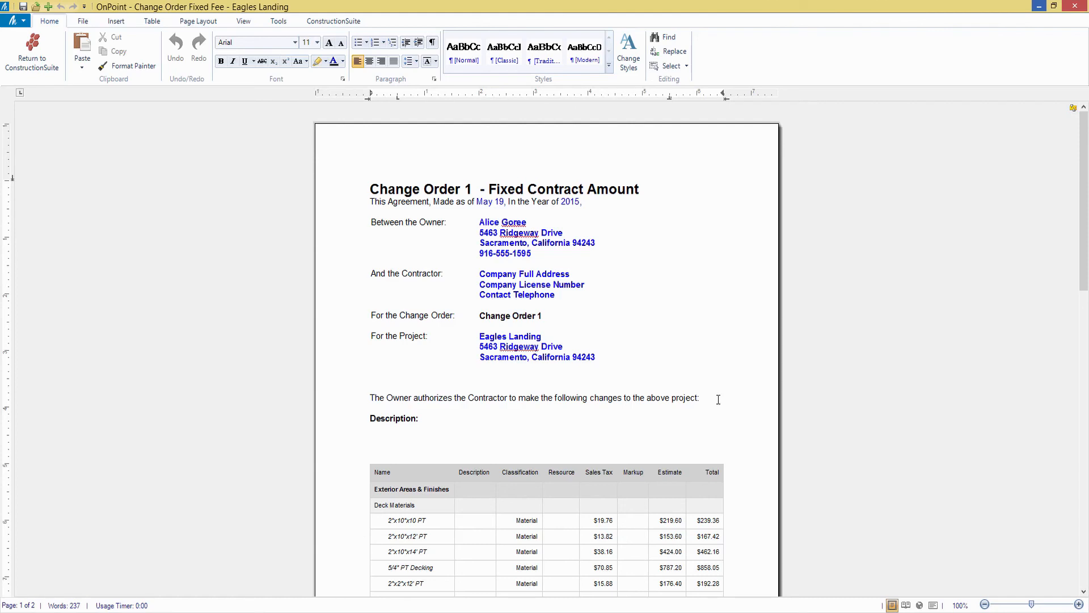
scroll(718, 399, "down", 2)
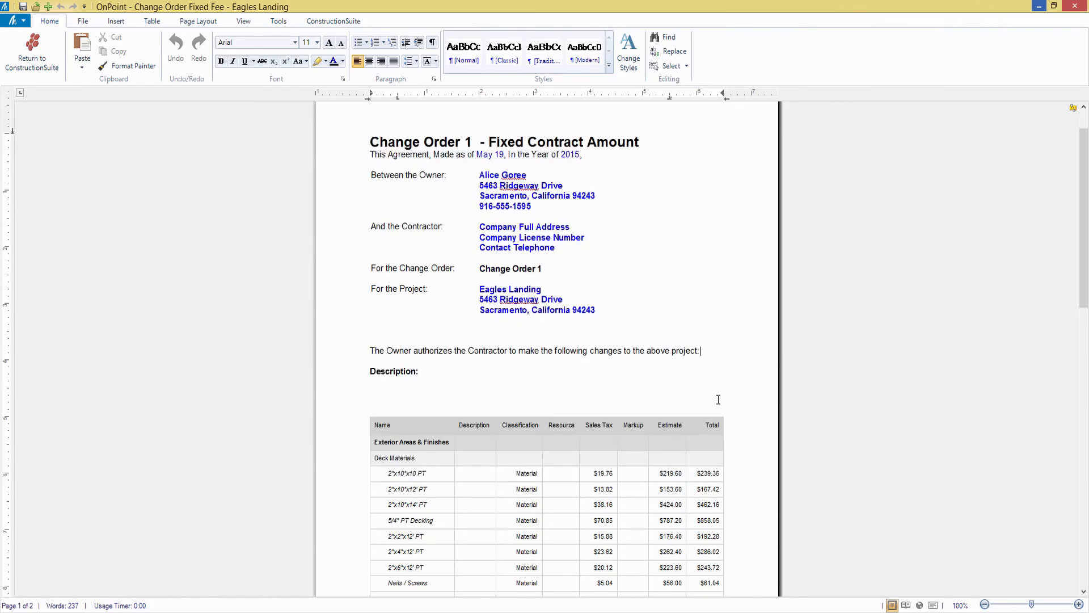
left_click(1040, 6)
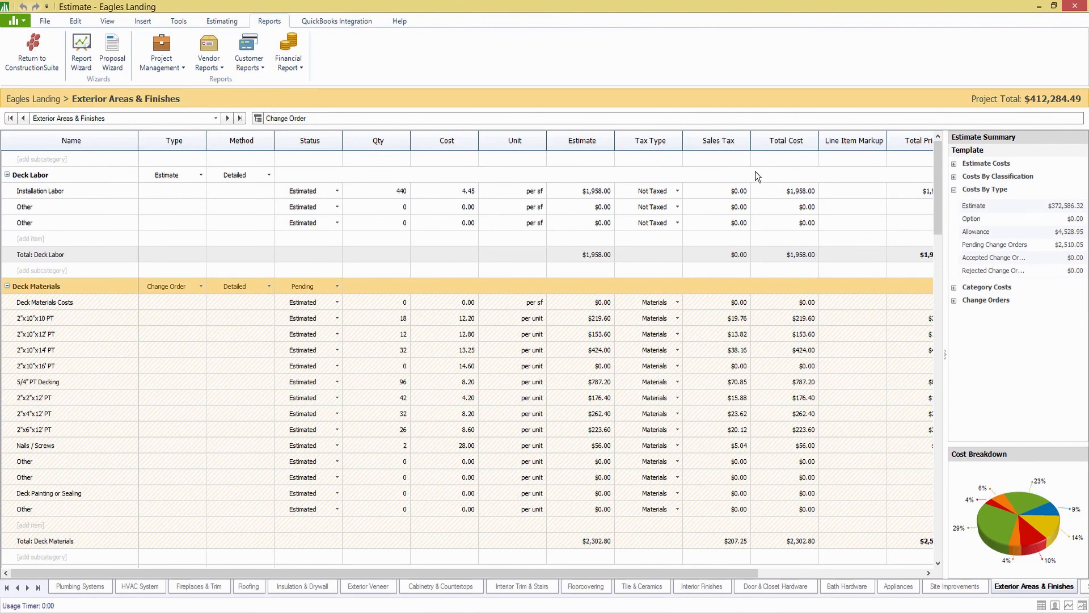
Step: Set the Deck Materials change order's status to Accepted, bring up the QuickBooks estimate export and cancel it
left_click(316, 288)
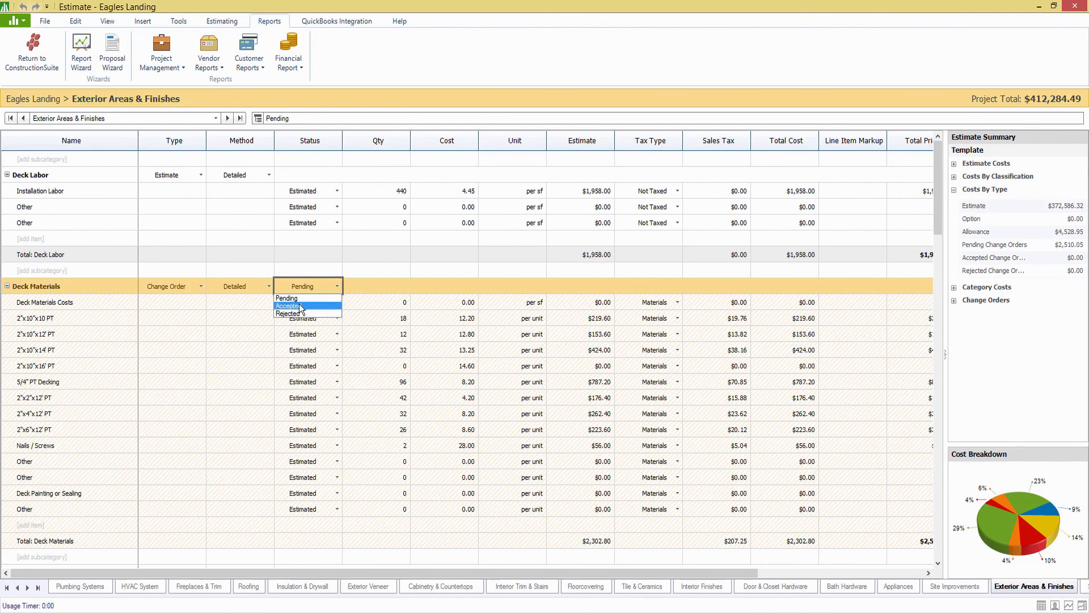
left_click(299, 305)
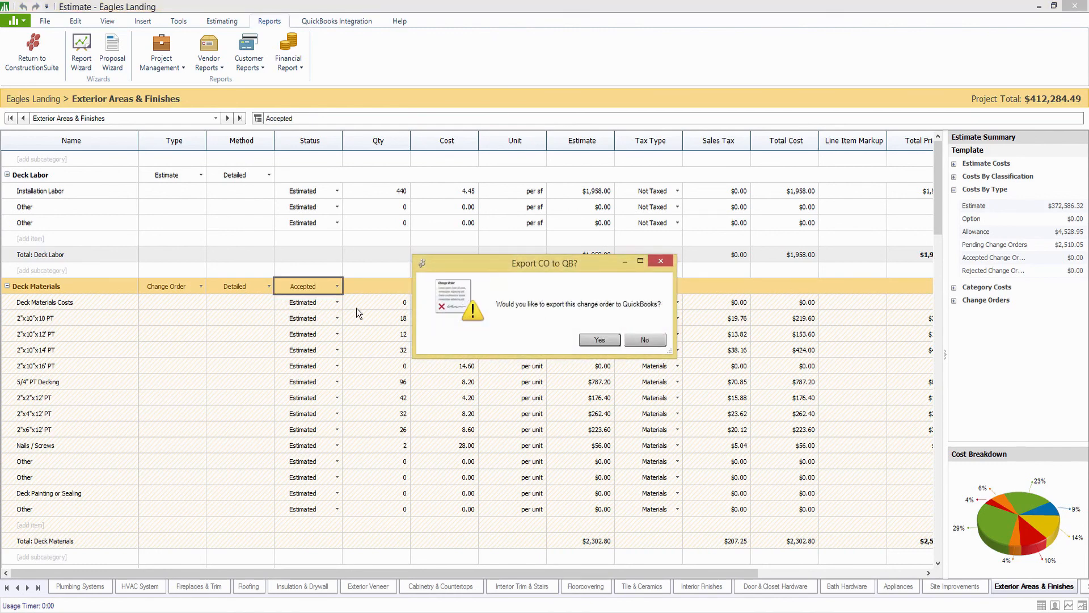
left_click(605, 338)
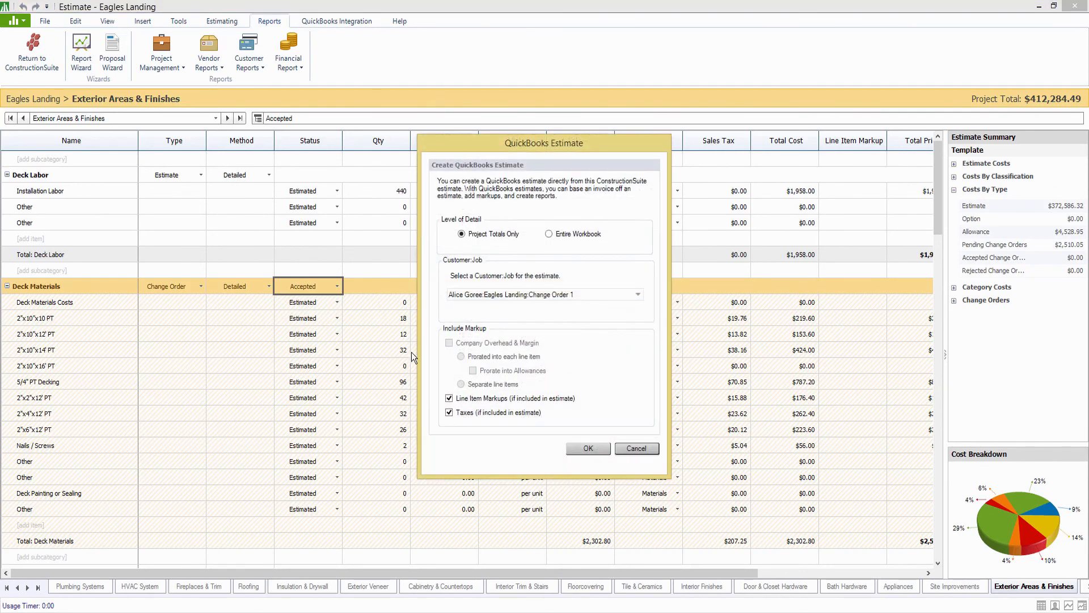
left_click(635, 448)
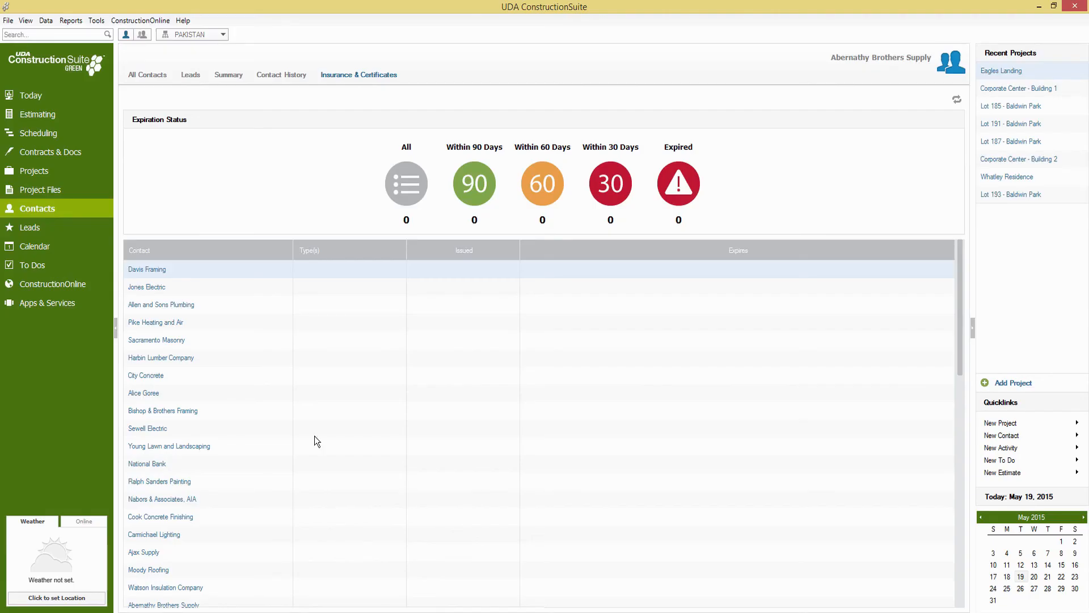
Step: Examine the company dashboard and the Work In Progress overview including Eagles Landing, declining to open its primary estimate
left_click(40, 96)
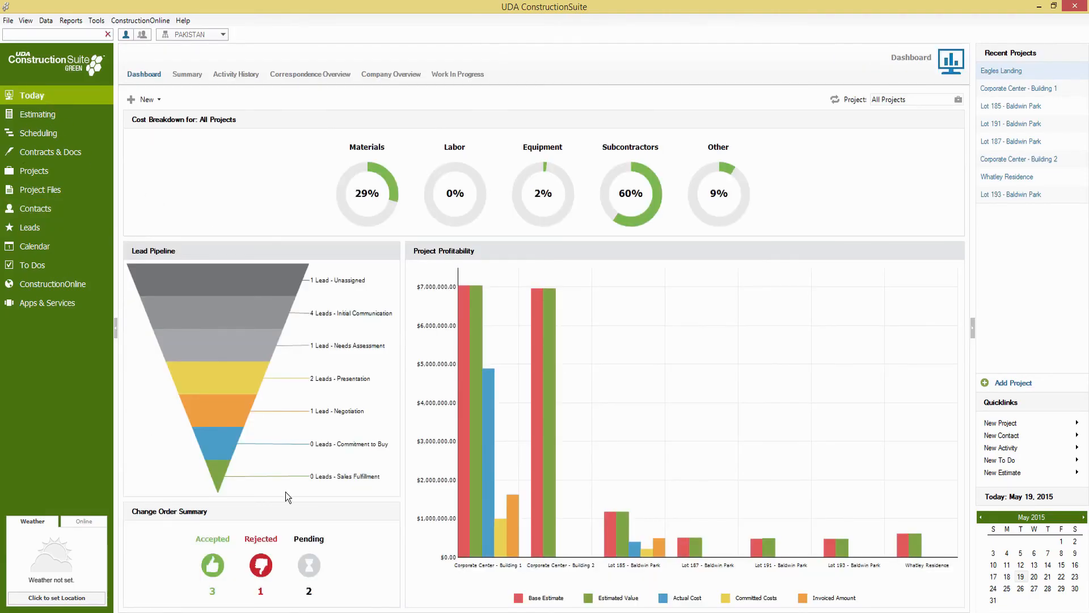
mouse_move(614, 524)
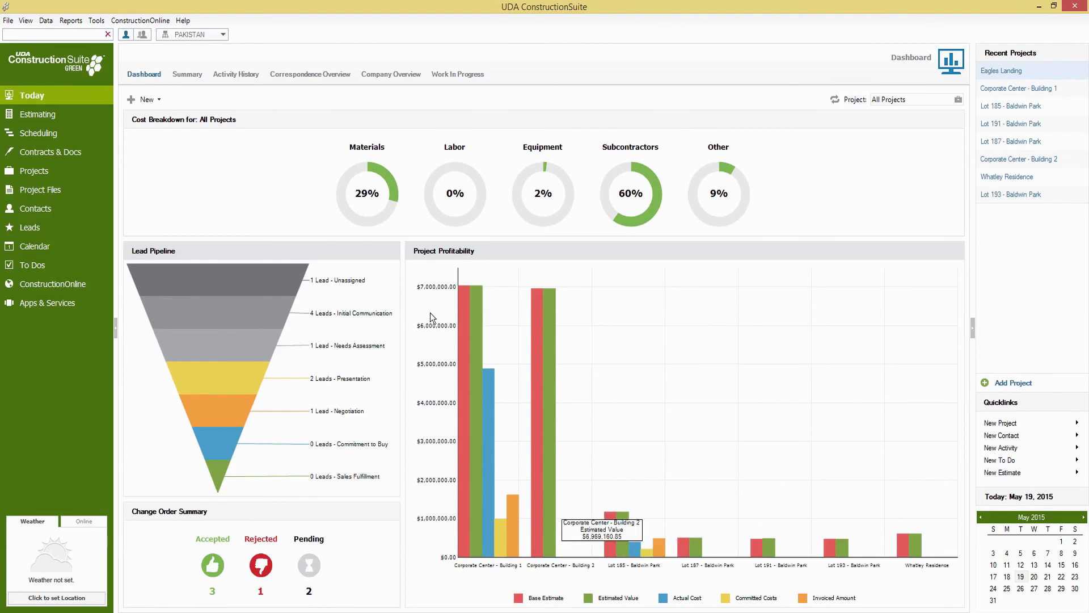
left_click(461, 78)
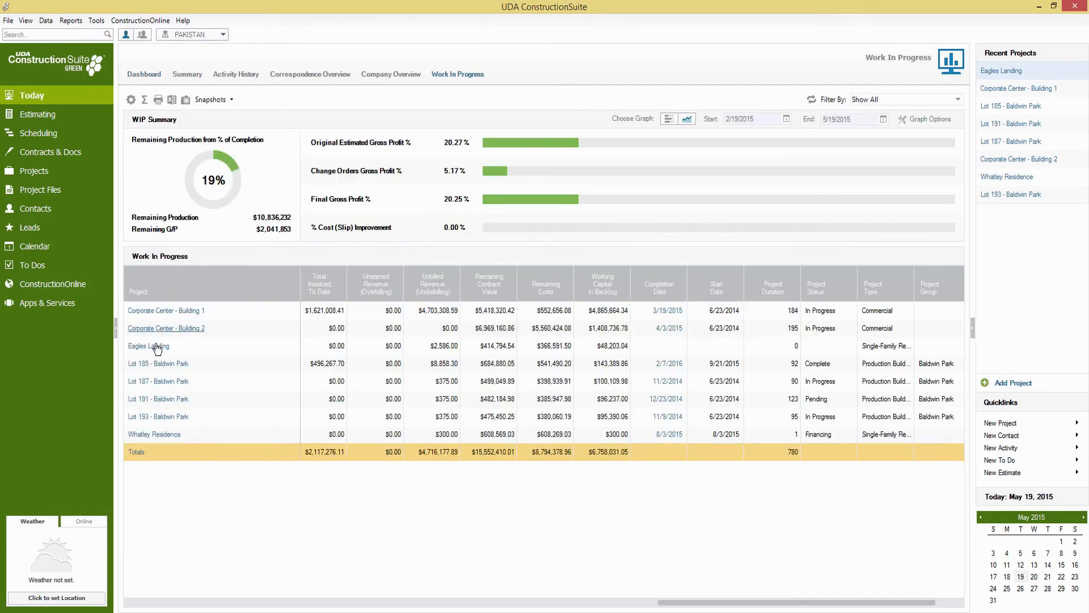
left_click(157, 347)
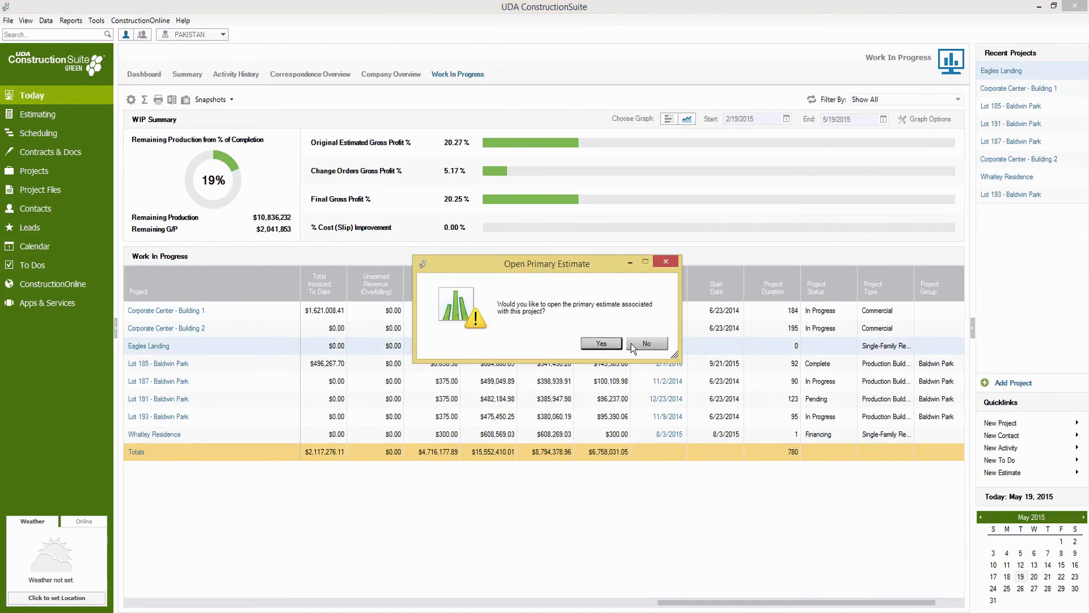
left_click(639, 342)
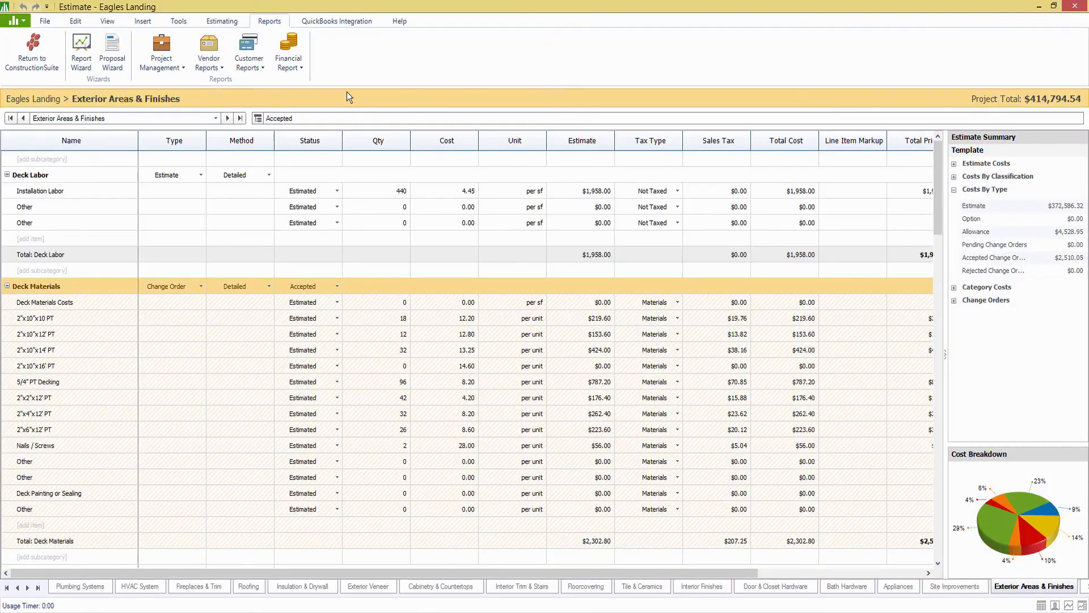
Step: Save the Eagles Landing estimate and start saving it as a template in the Residential folder of the Estimating templates
left_click(45, 21)
left_click(148, 57)
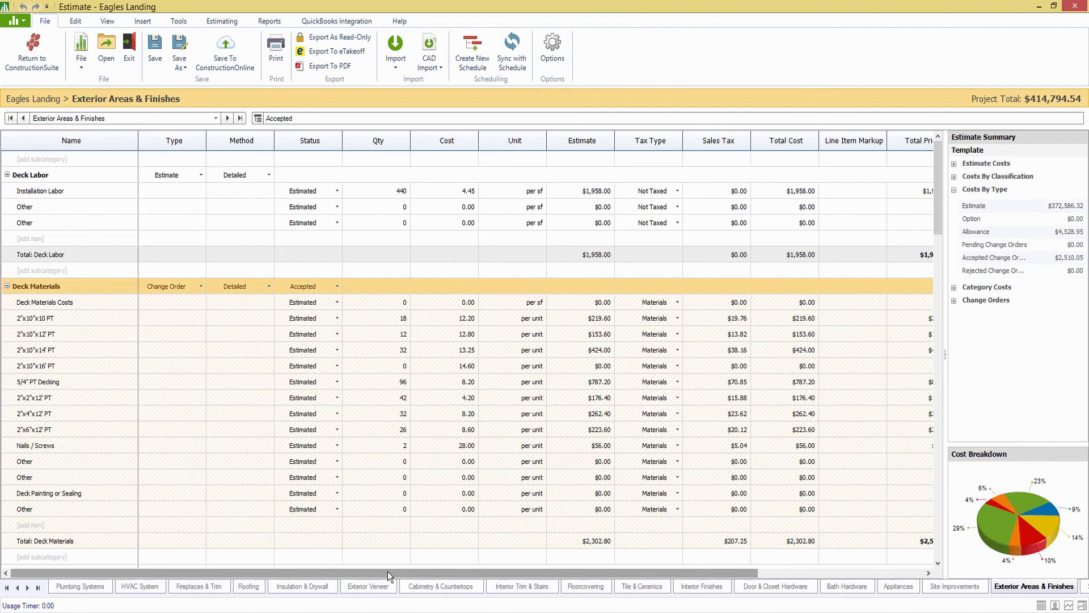
left_click(181, 62)
left_click(194, 95)
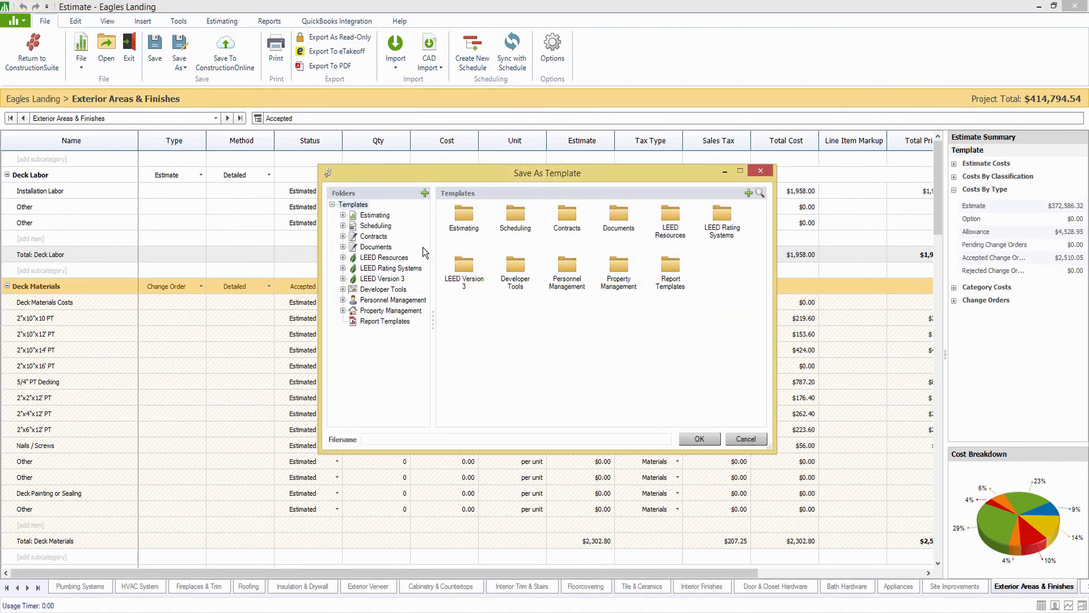
left_click(343, 215)
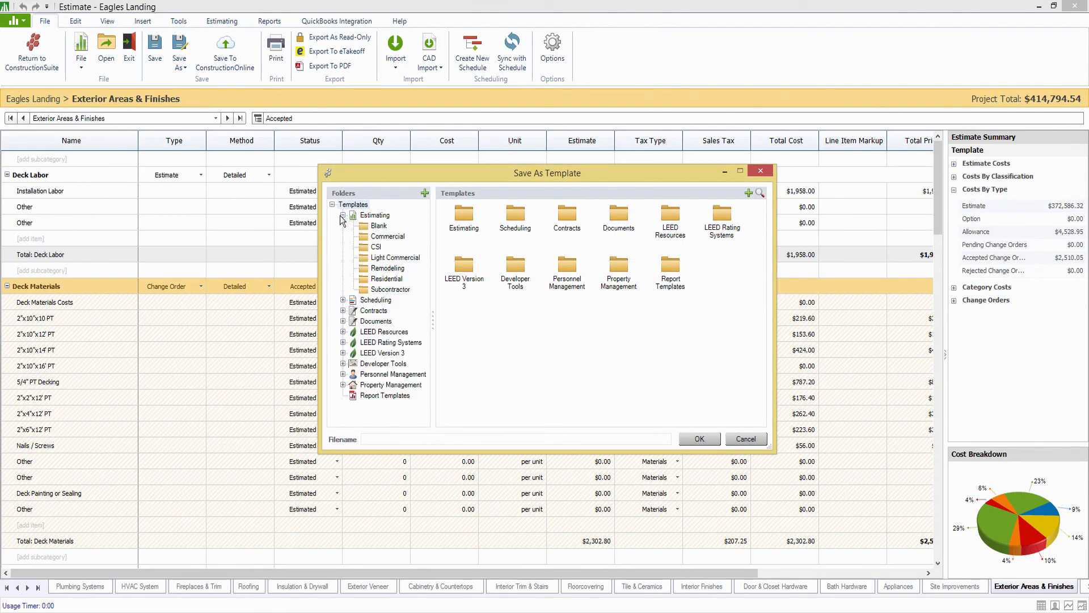
left_click(386, 280)
left_click(393, 440)
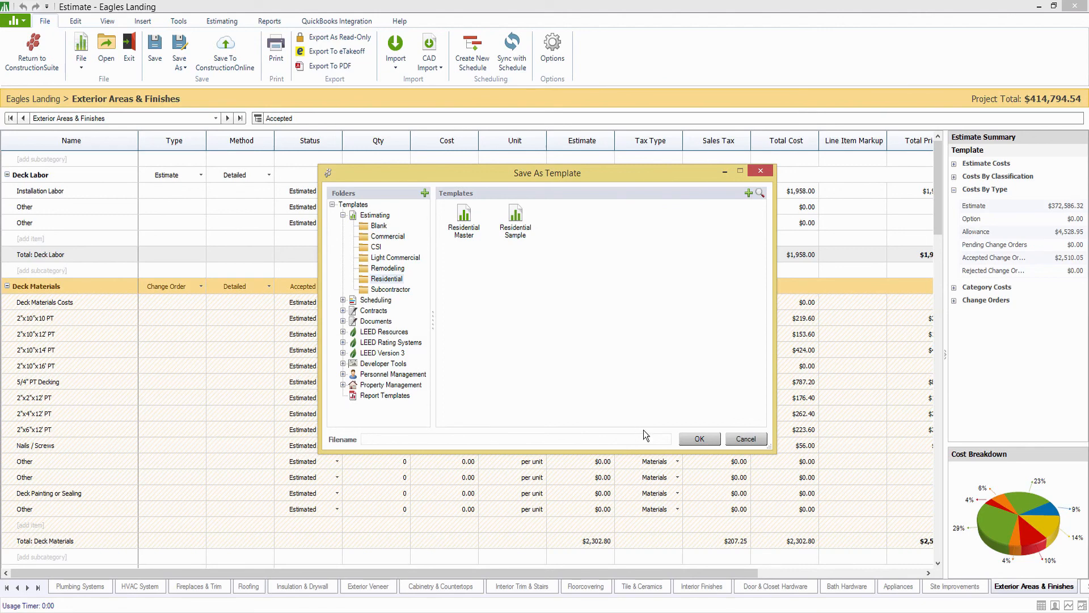
Step: Name the template with the owner's first name plus "Template" and save it with the quantities removed
type("Kkorey's Template")
left_click(370, 438)
key("BackSpace")
left_click(699, 439)
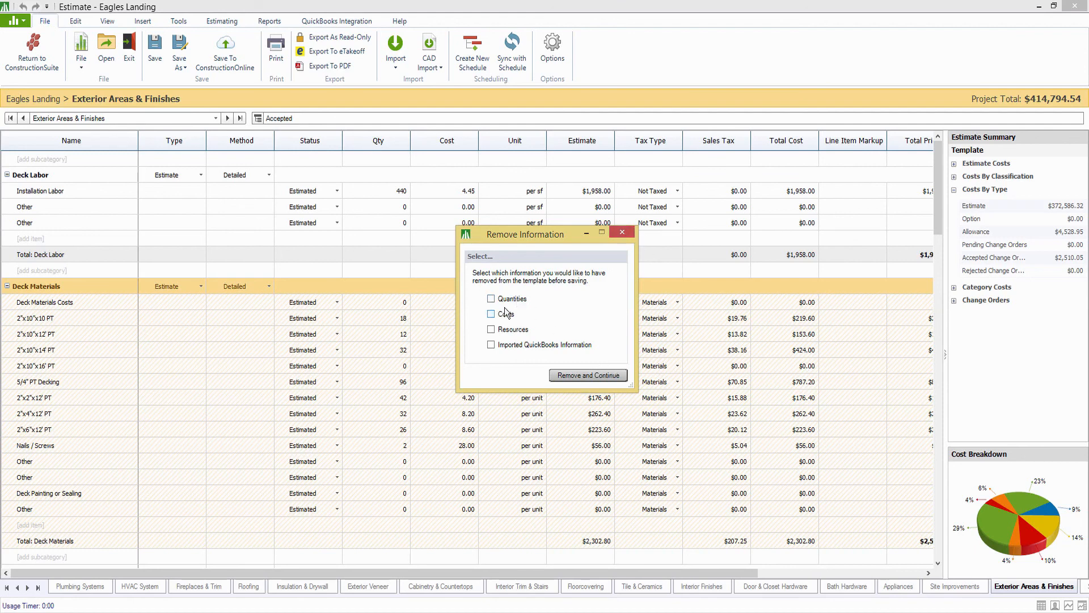
left_click(492, 299)
left_click(582, 376)
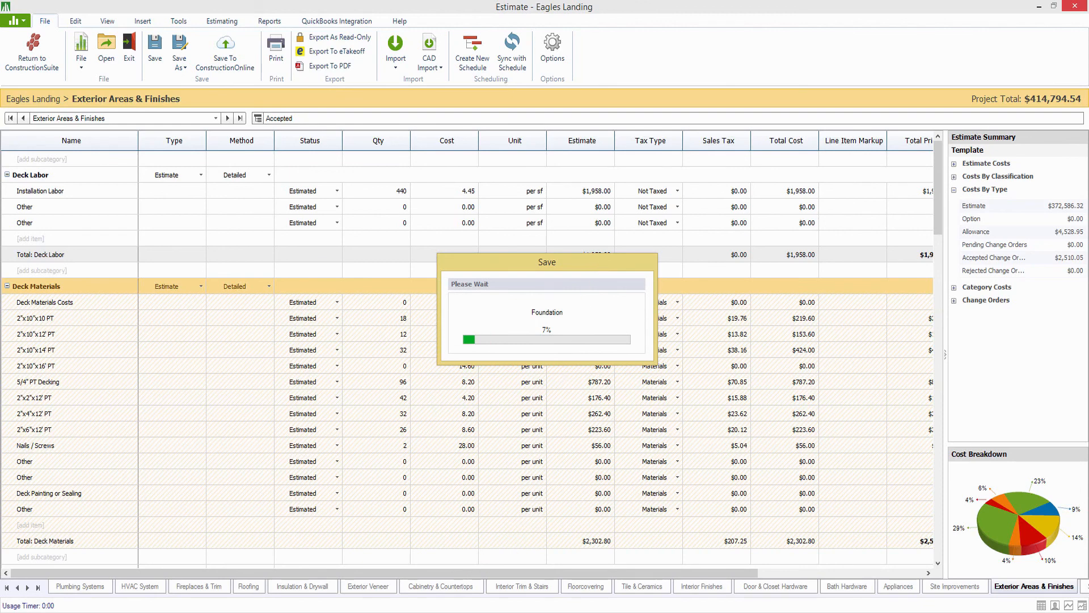
Step: Check the Residential folder of the OnCost estimate templates on the Estimating dashboard for the saved template
mouse_move(397, 611)
left_click(398, 564)
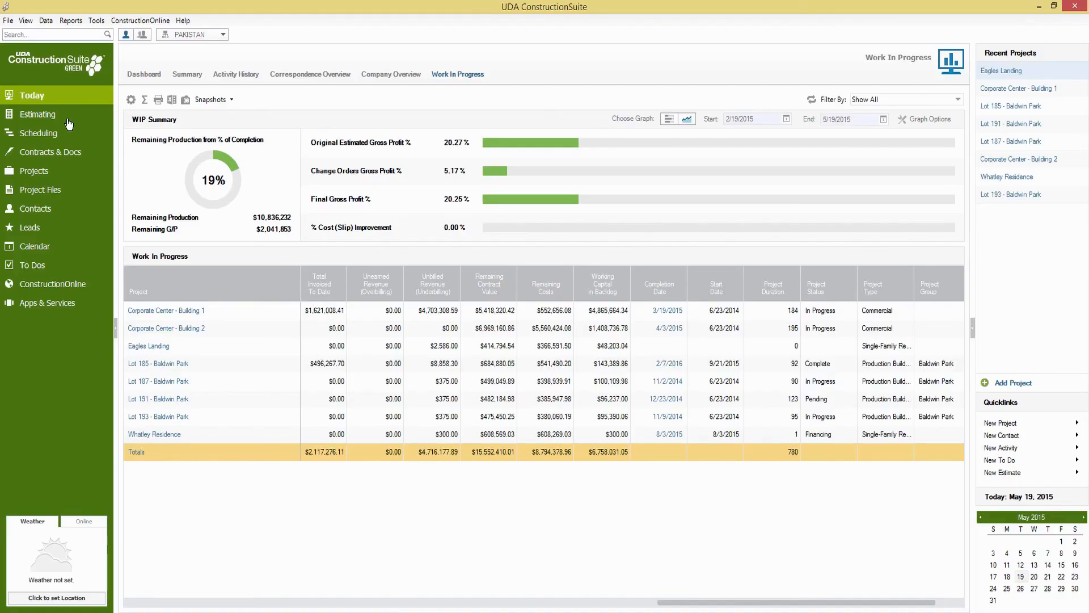
left_click(48, 114)
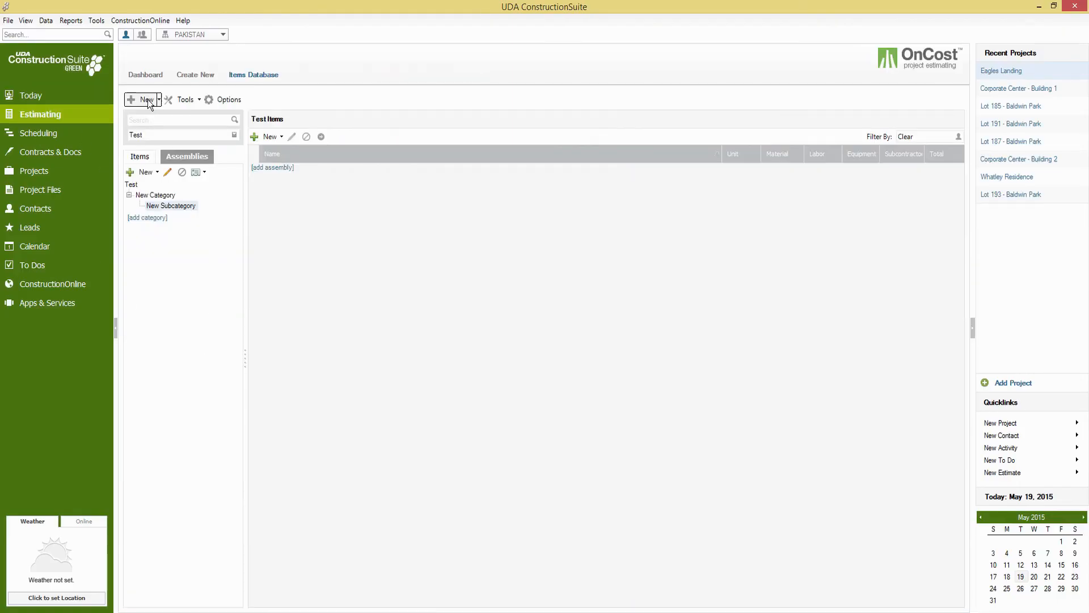
left_click(143, 75)
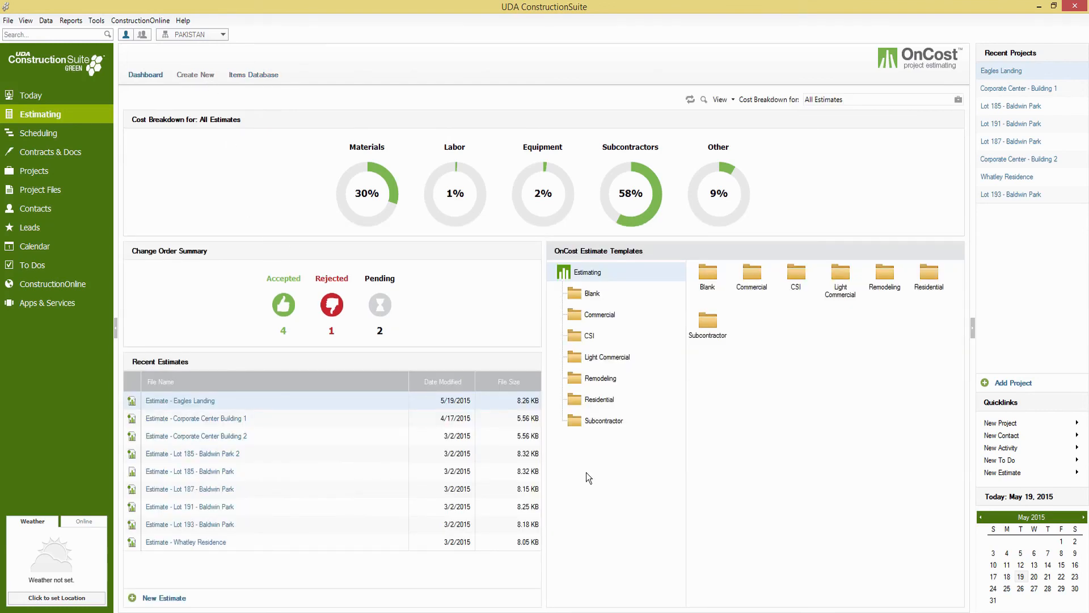
left_click(599, 400)
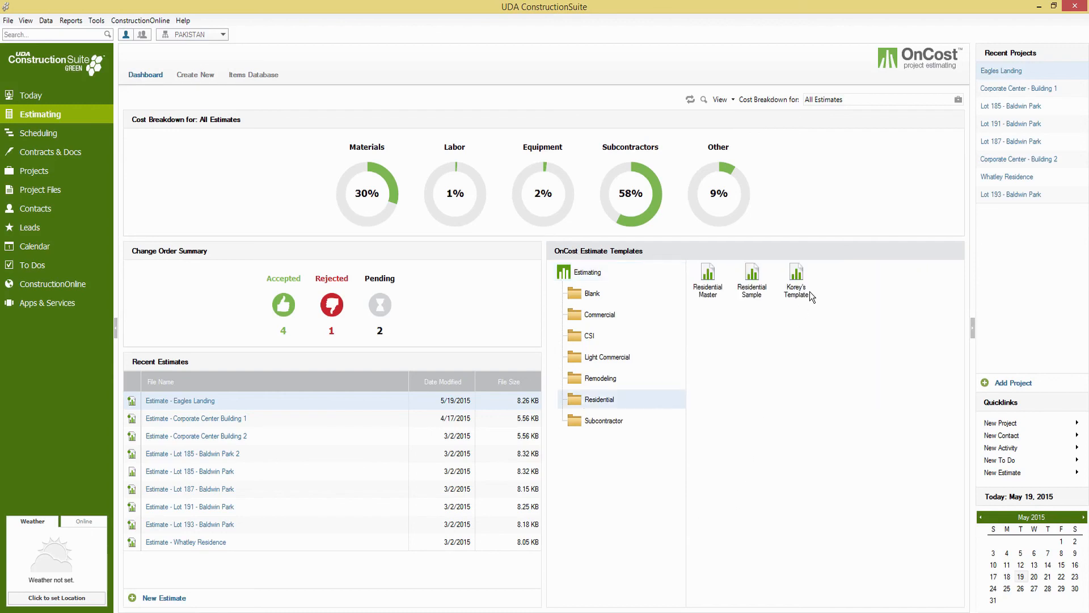
mouse_move(433, 612)
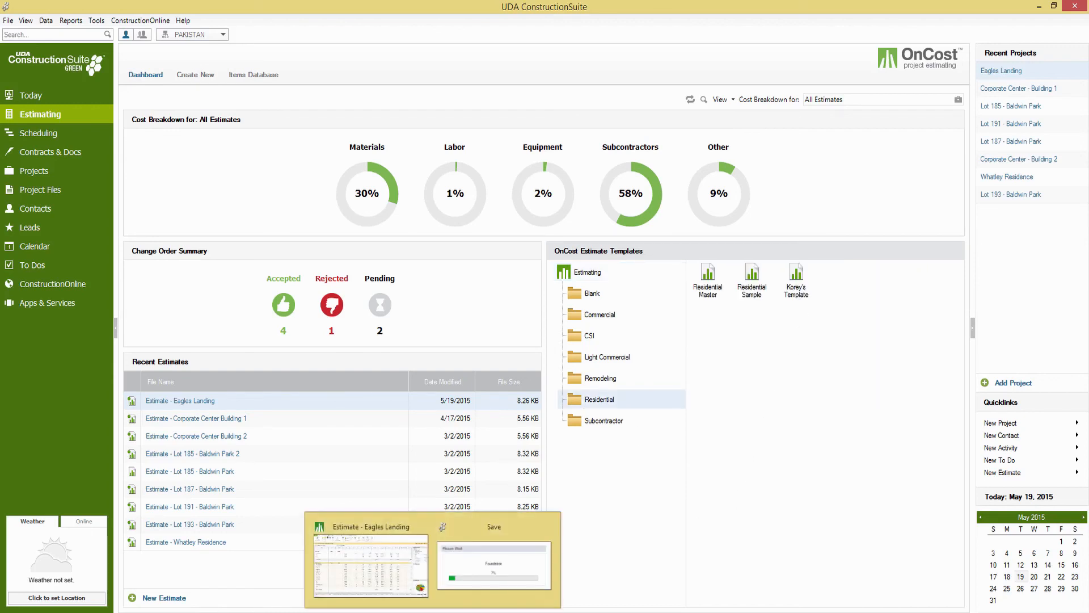